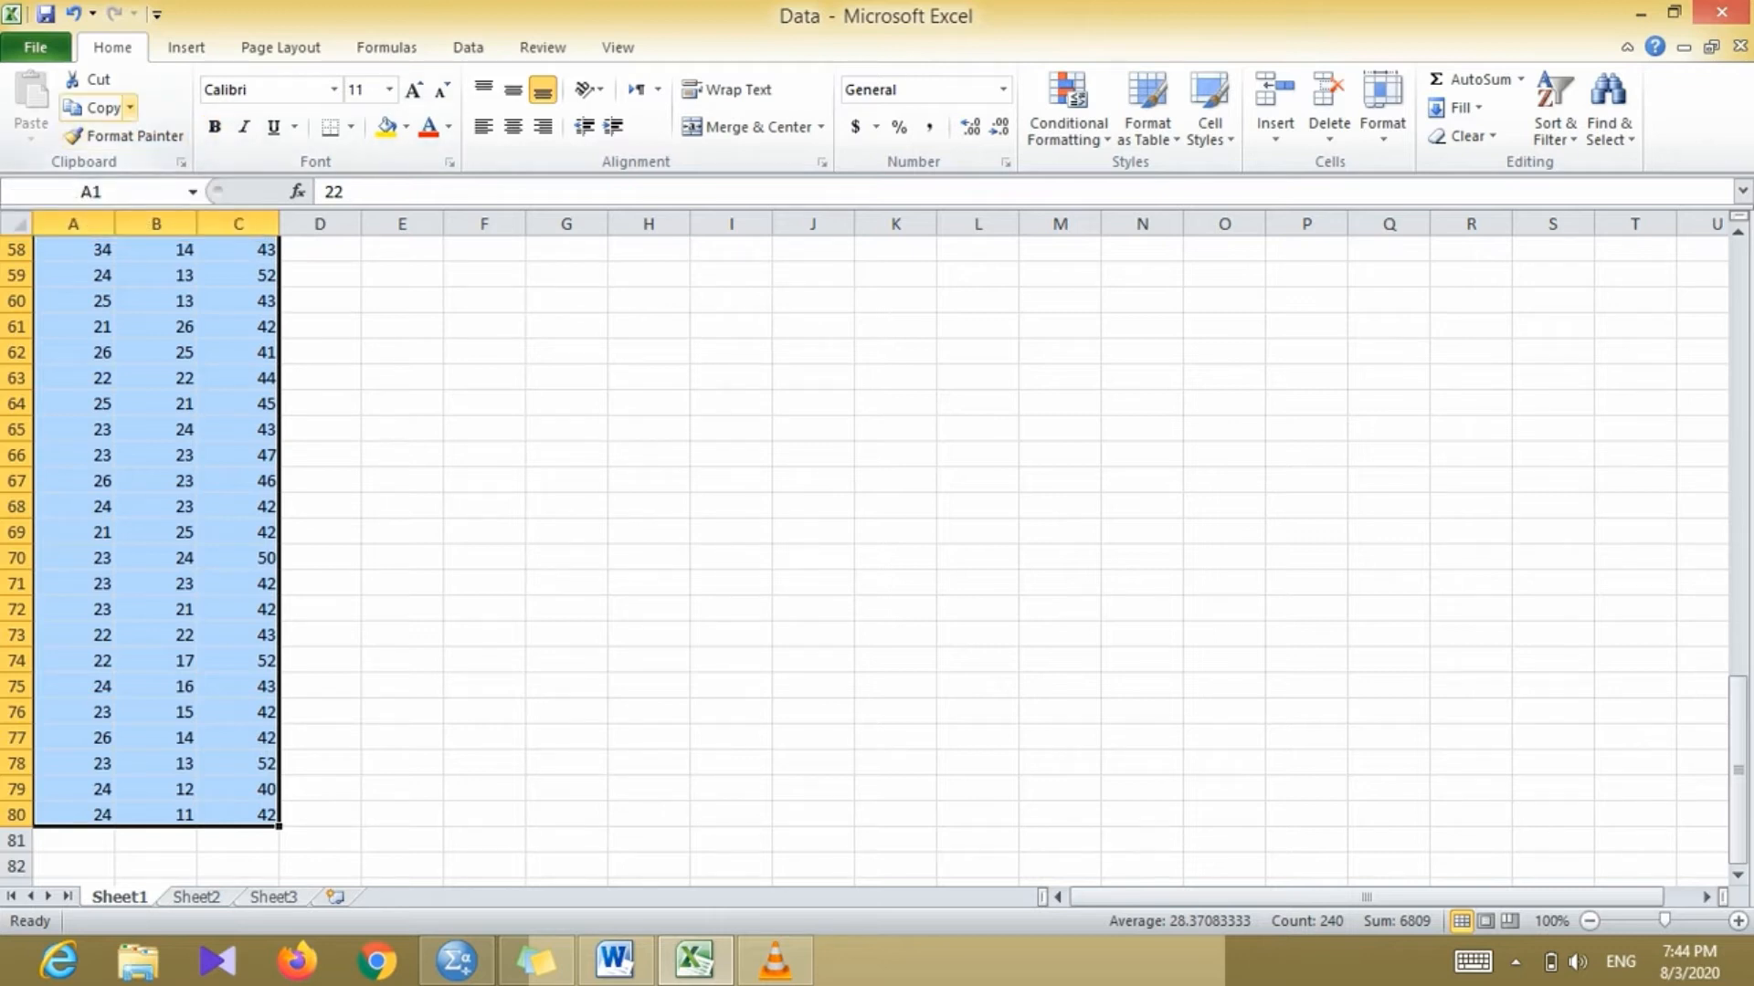
- Copy the selected data range A1:C80 and paste it into the empty SPSS dataset starting at the first cell
{"action": "left_click", "coordinate": [96, 108]}
{"action": "scroll", "coordinate": [877, 548], "scroll_direction": "up", "scroll_amount": 19}
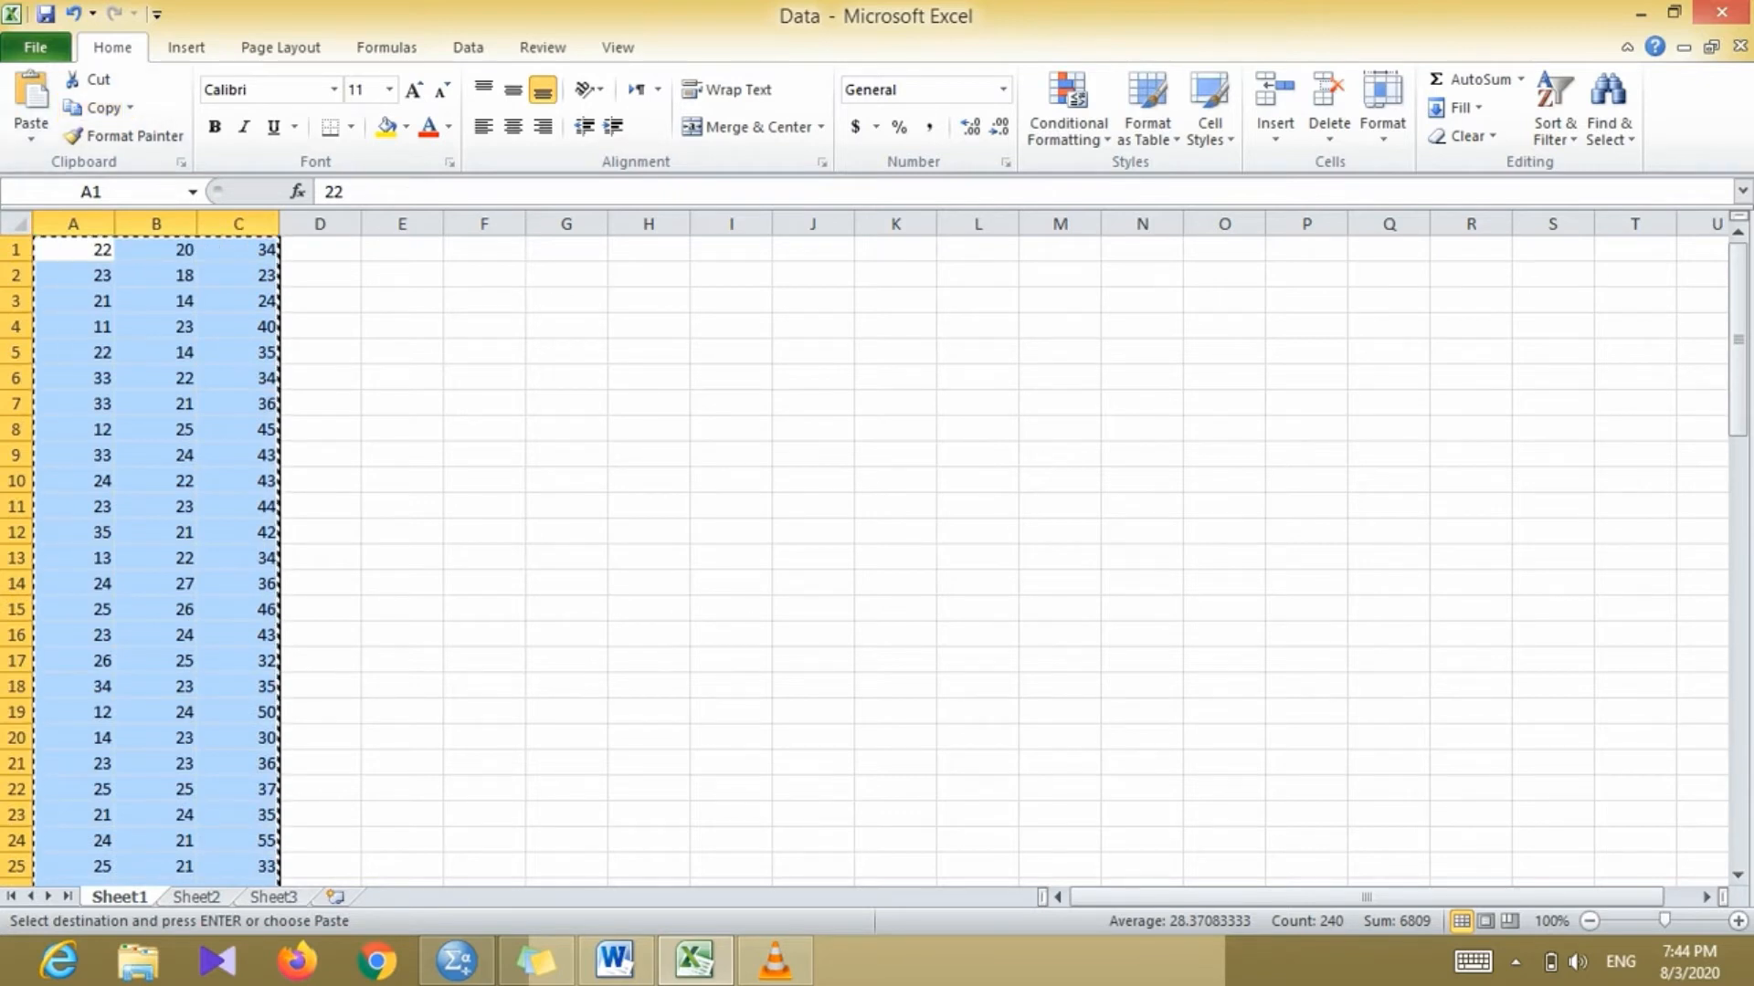
{"action": "left_click", "coordinate": [457, 960]}
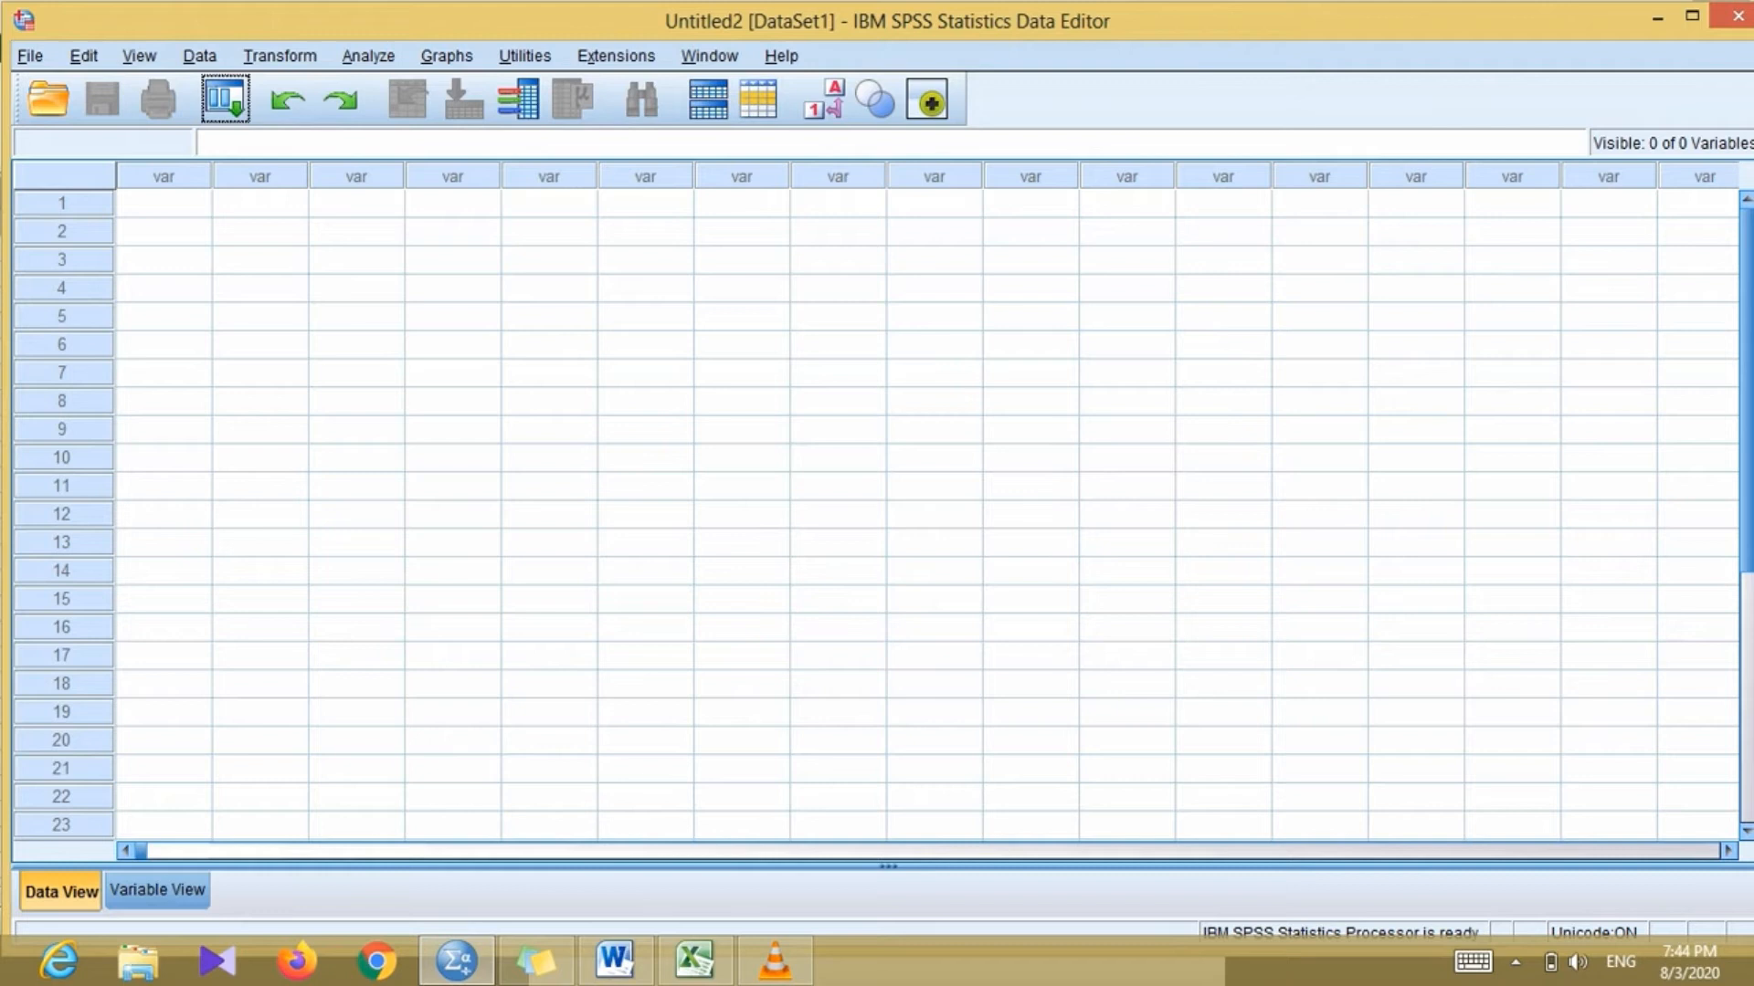
{"action": "left_click", "coordinate": [164, 204]}
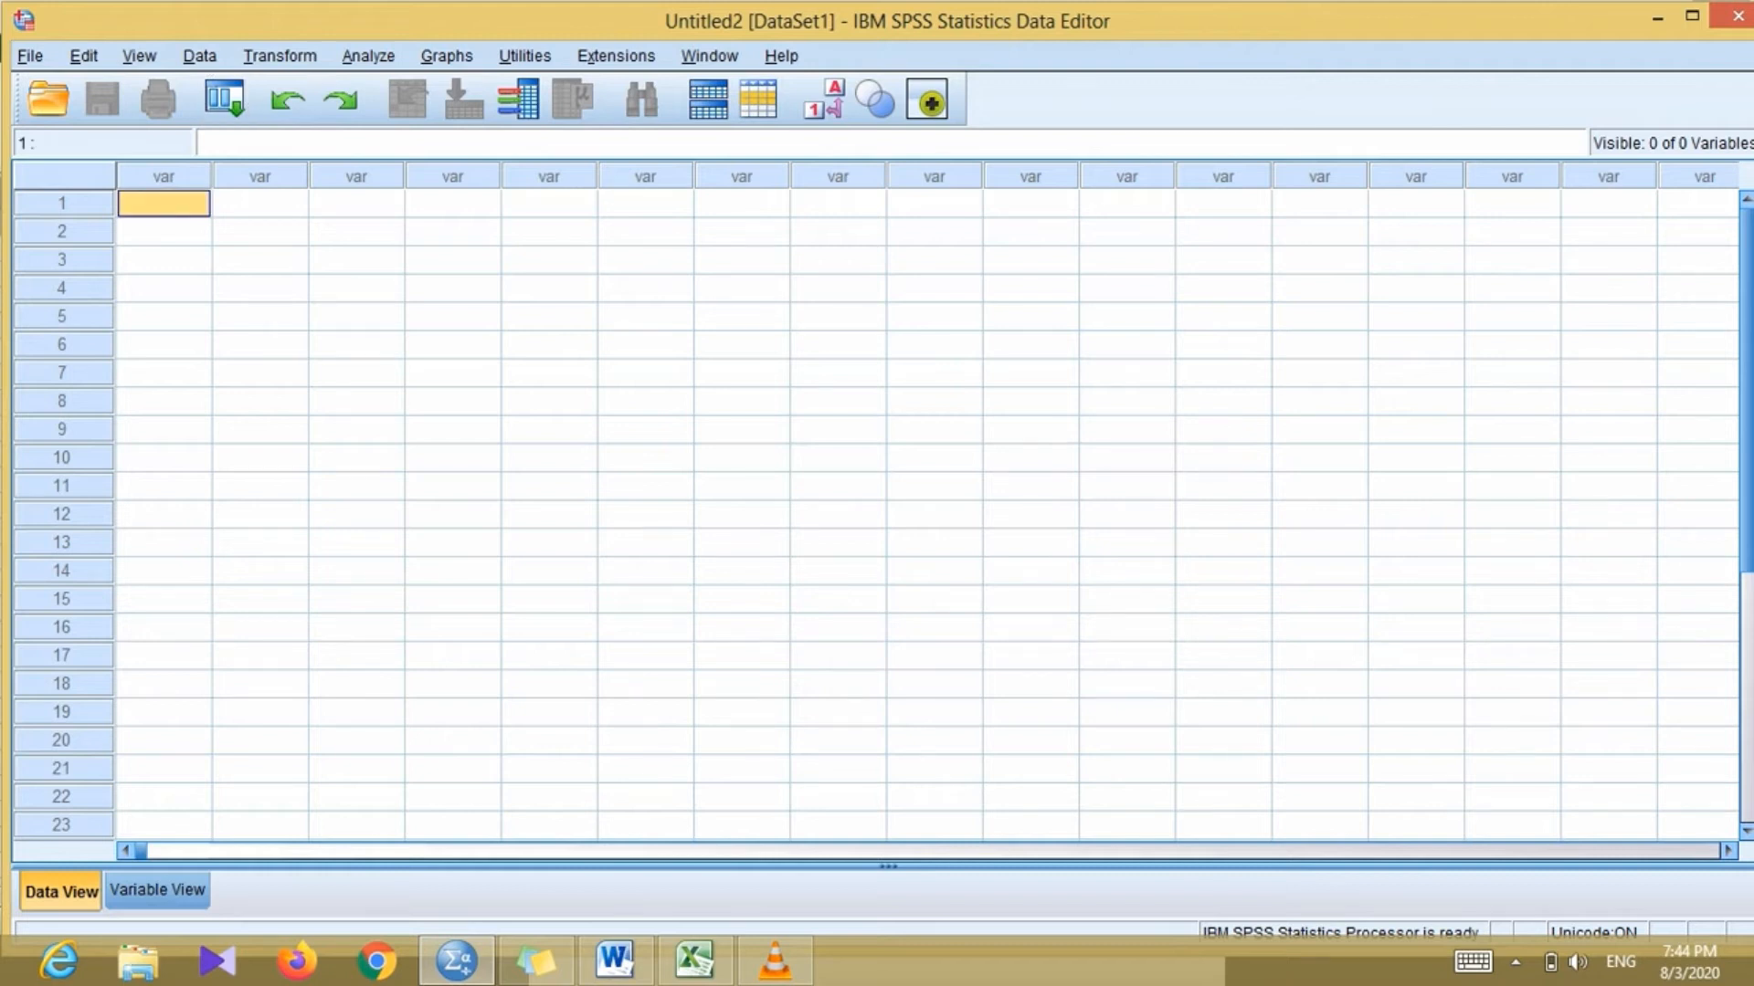
{"action": "key", "text": "ctrl+v"}
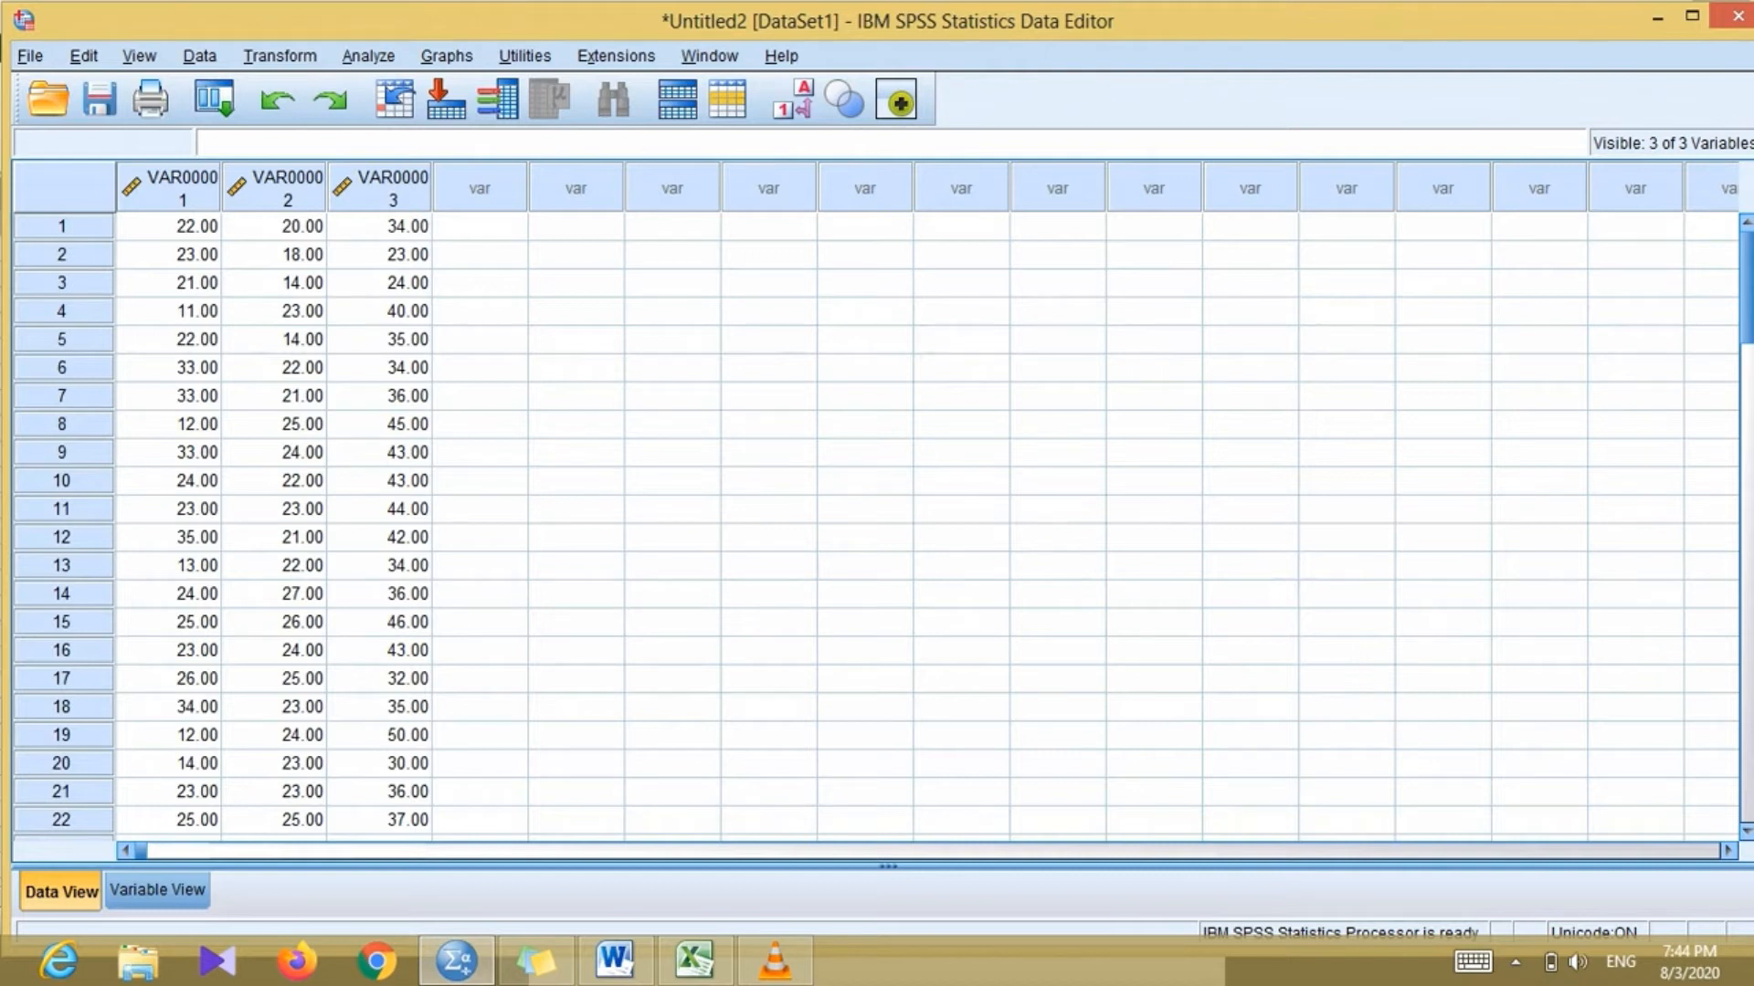
- Rename the three pasted variables as X1, X2 and Y, in that order
{"action": "left_click", "coordinate": [158, 890]}
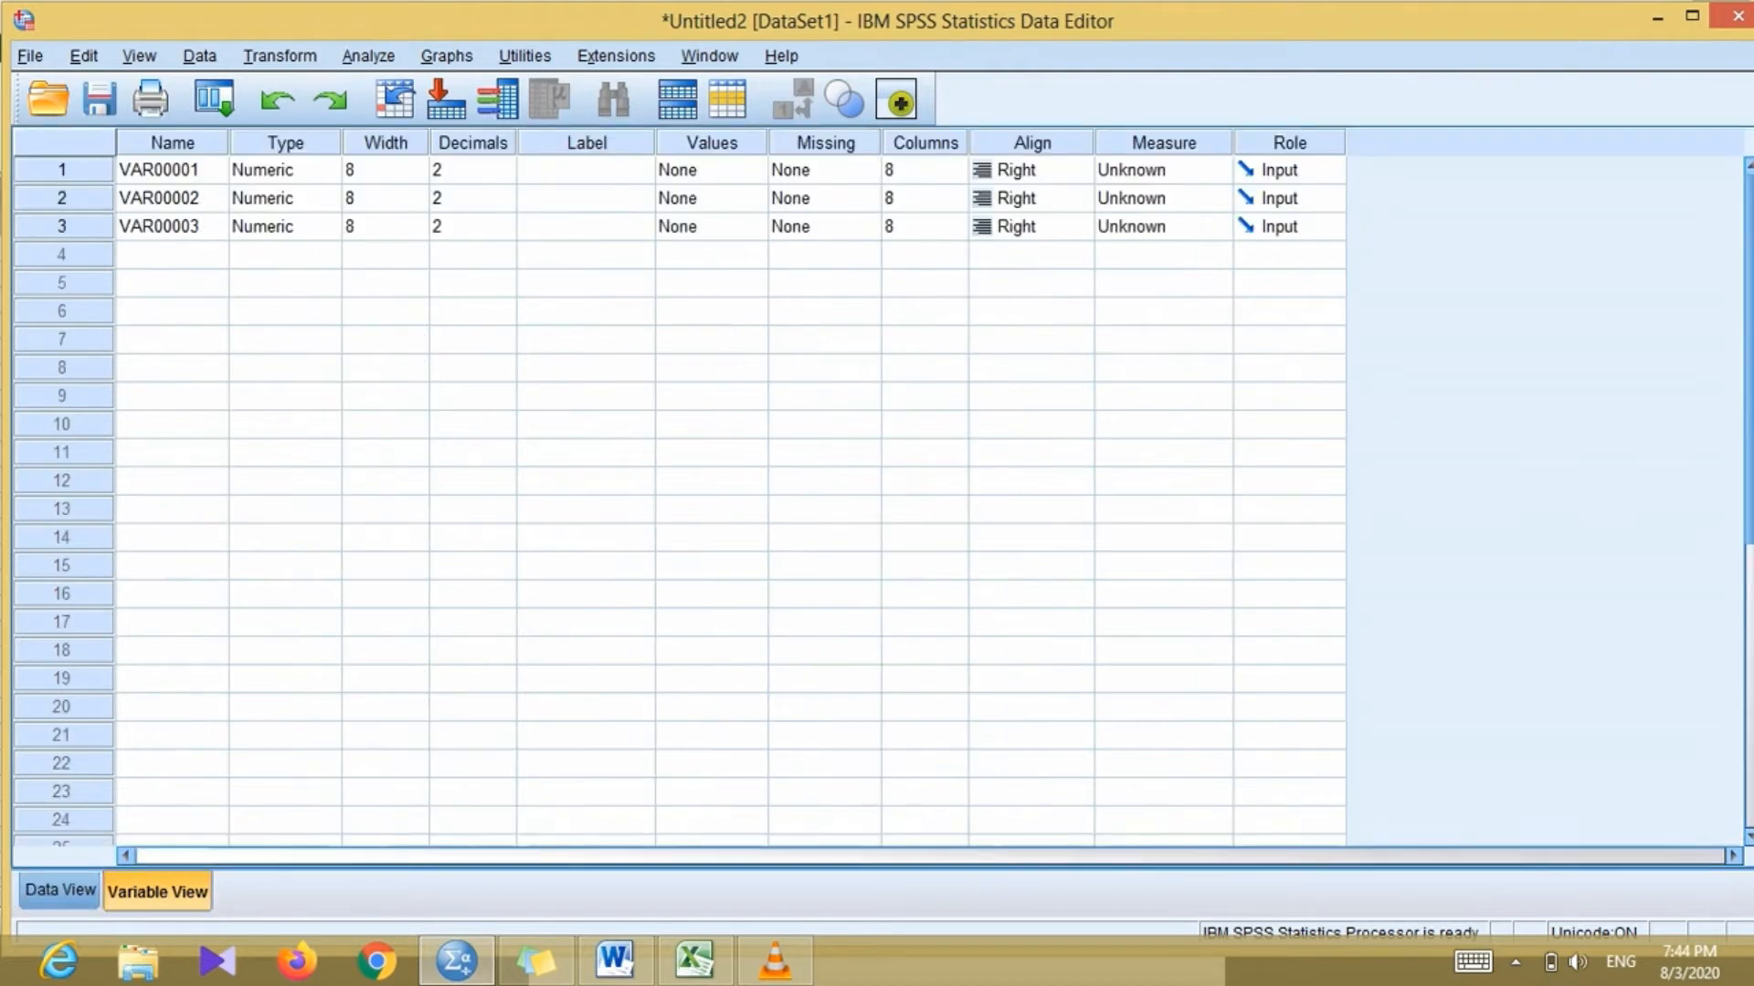
{"action": "left_click", "coordinate": [172, 170]}
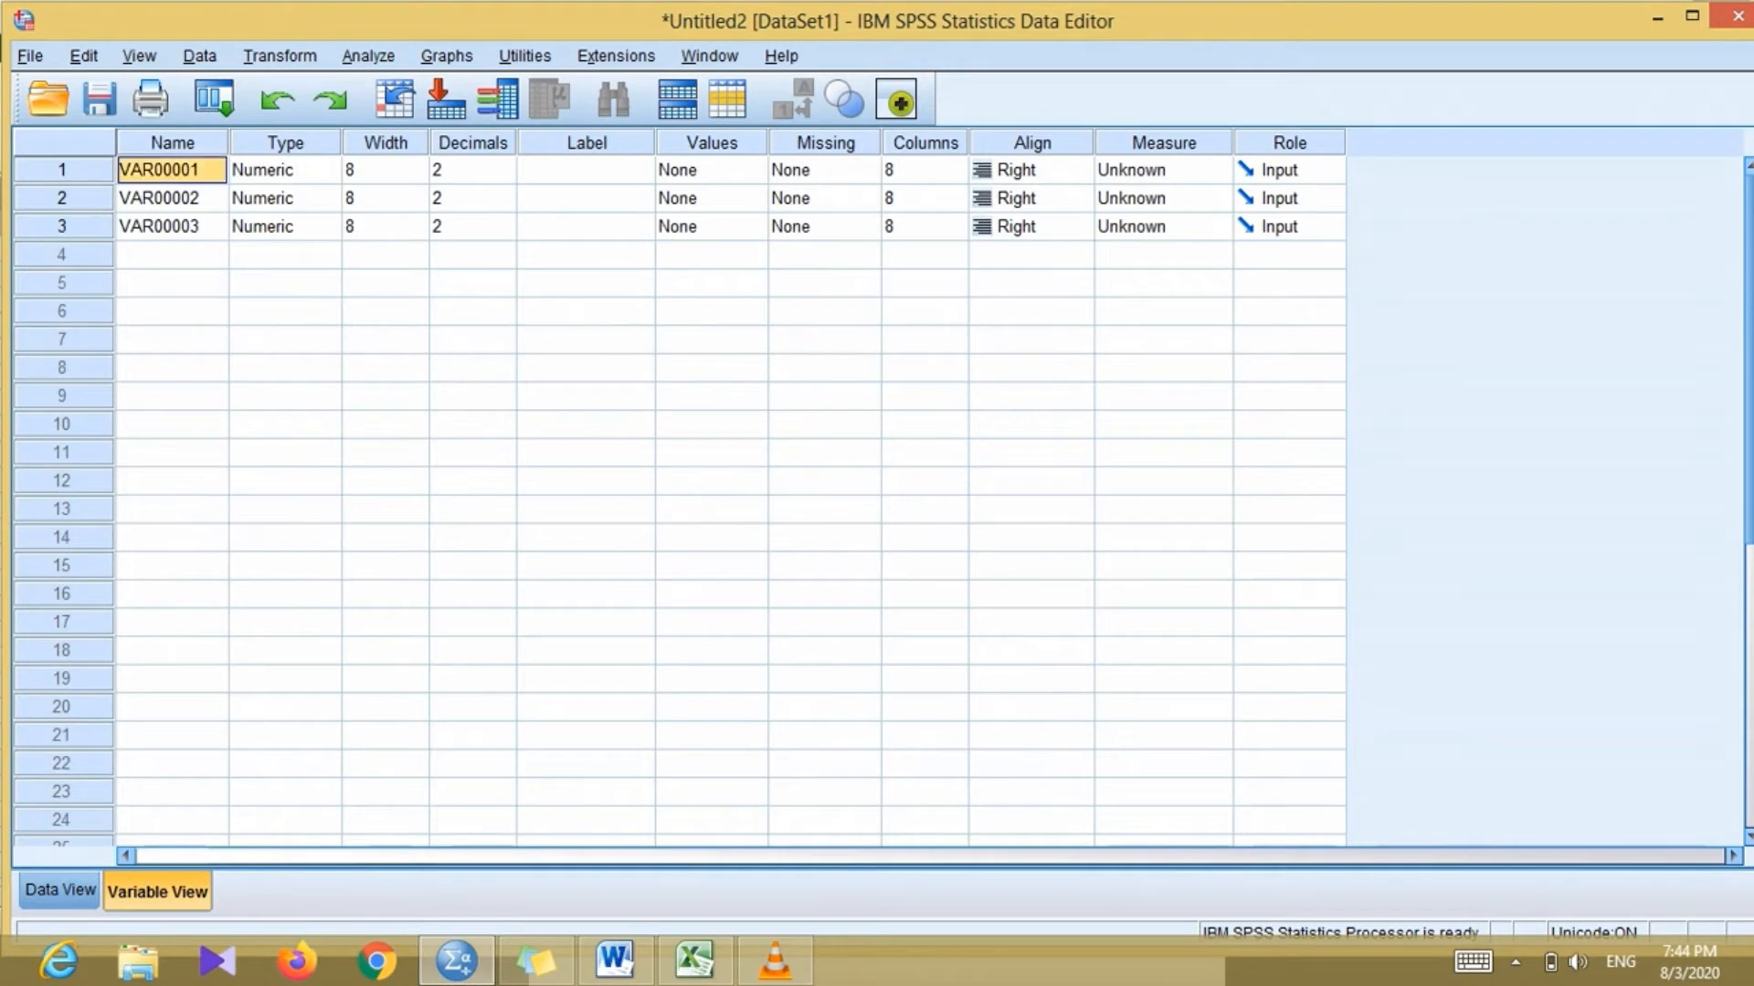
{"action": "type", "text": "X1"}
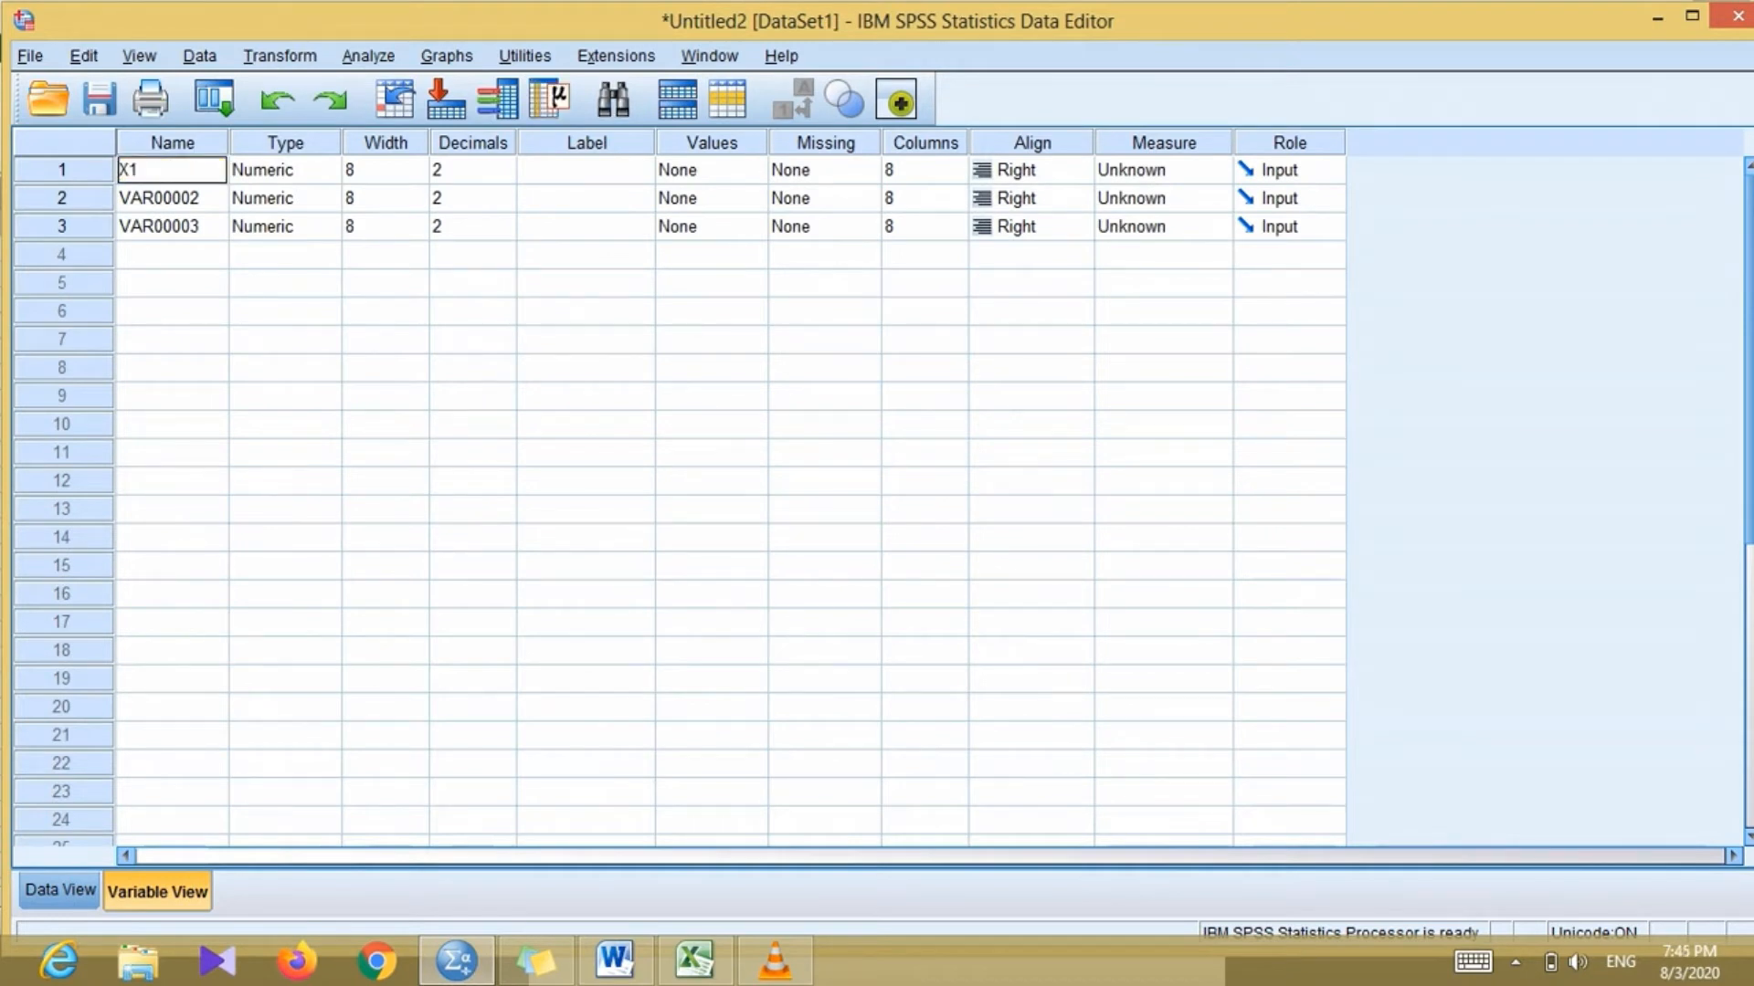
{"action": "key", "text": "Return"}
{"action": "type", "text": "X2"}
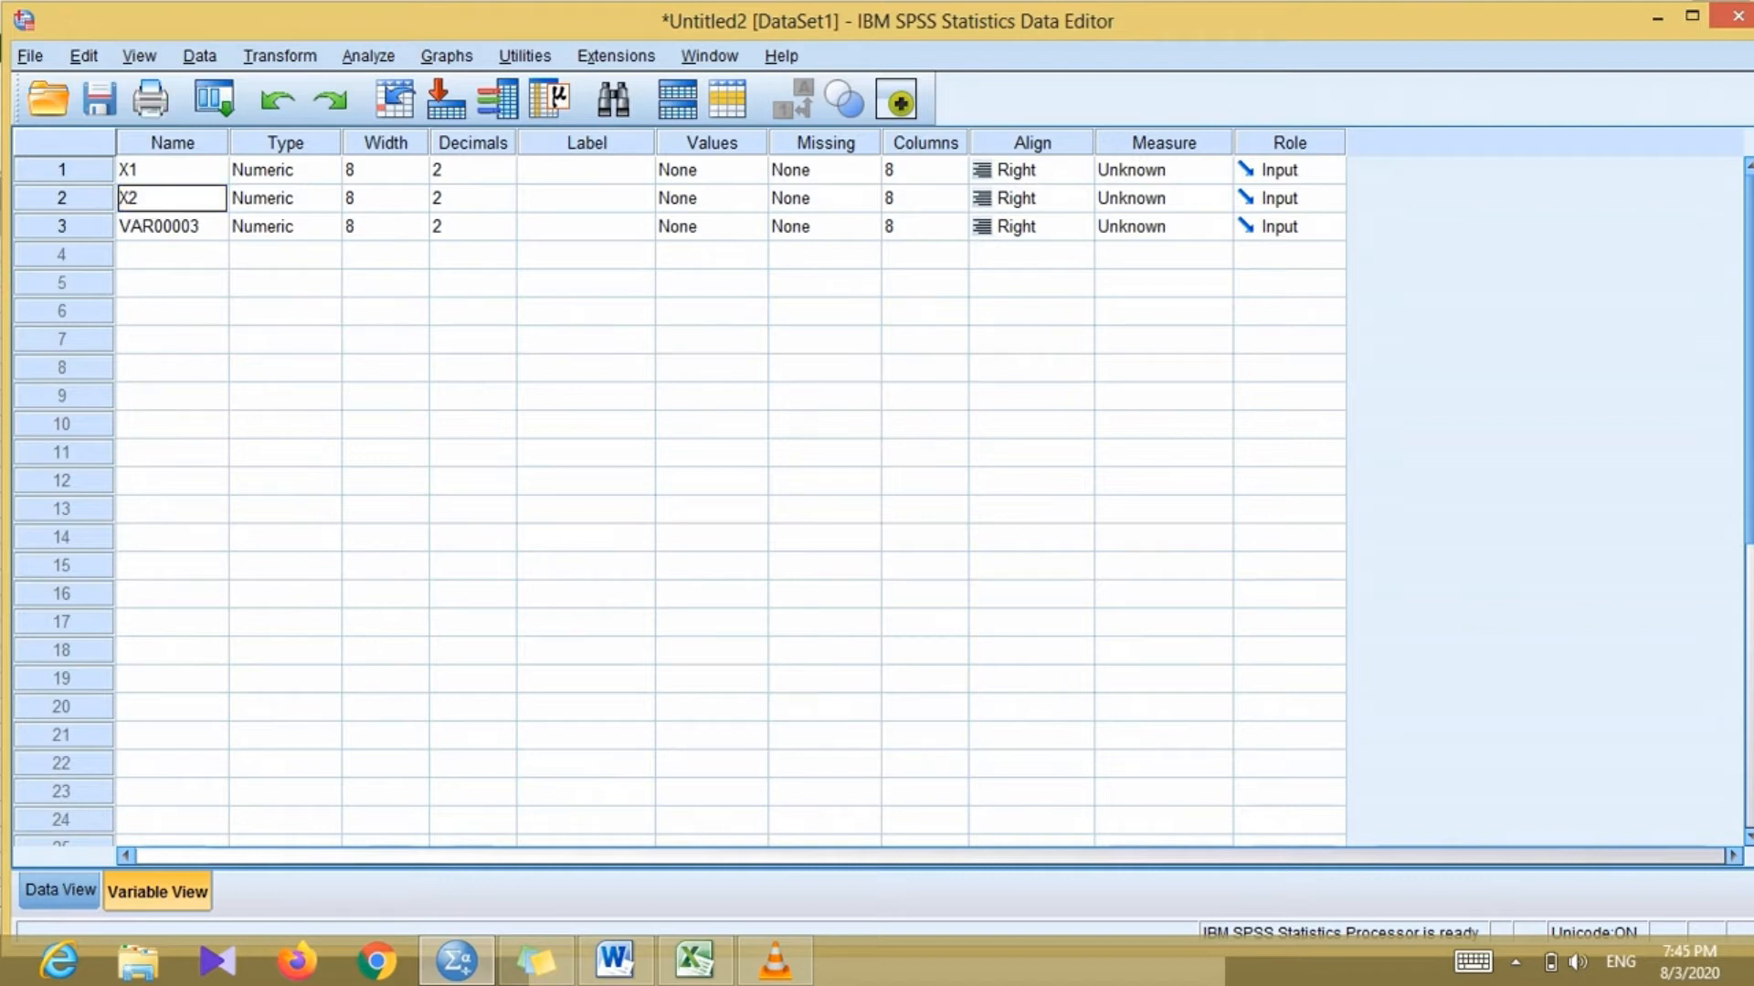
{"action": "key", "text": "Return"}
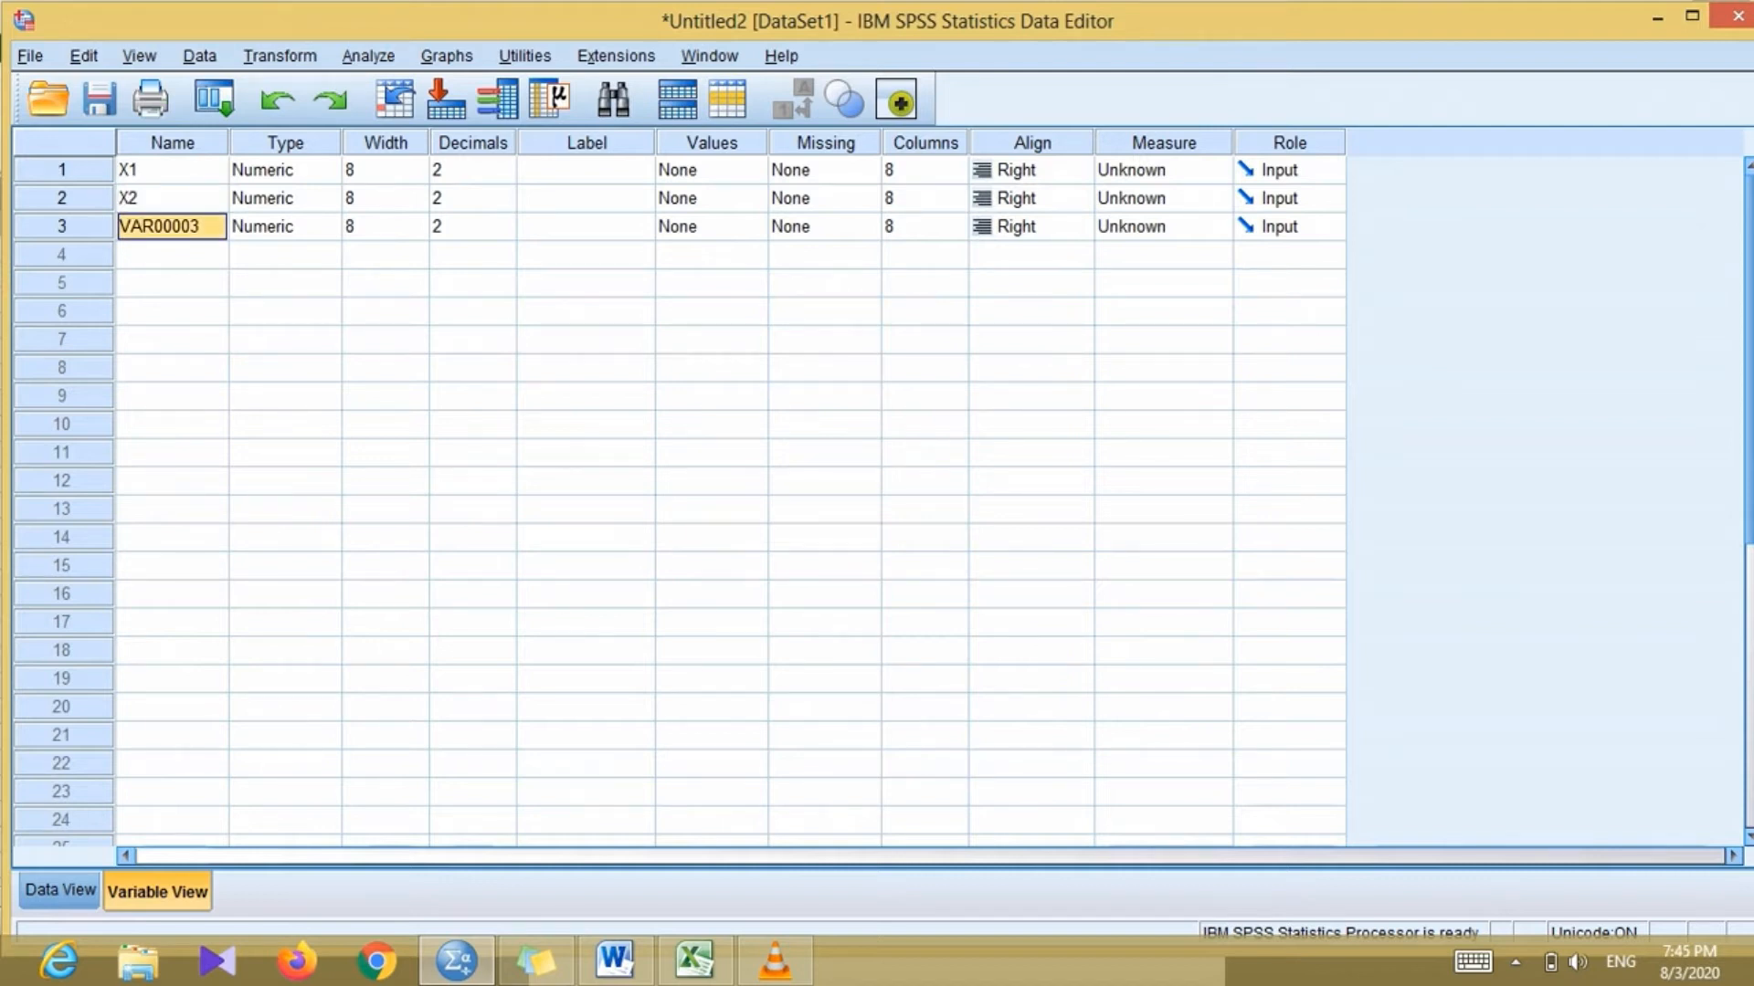
{"action": "type", "text": "Y"}
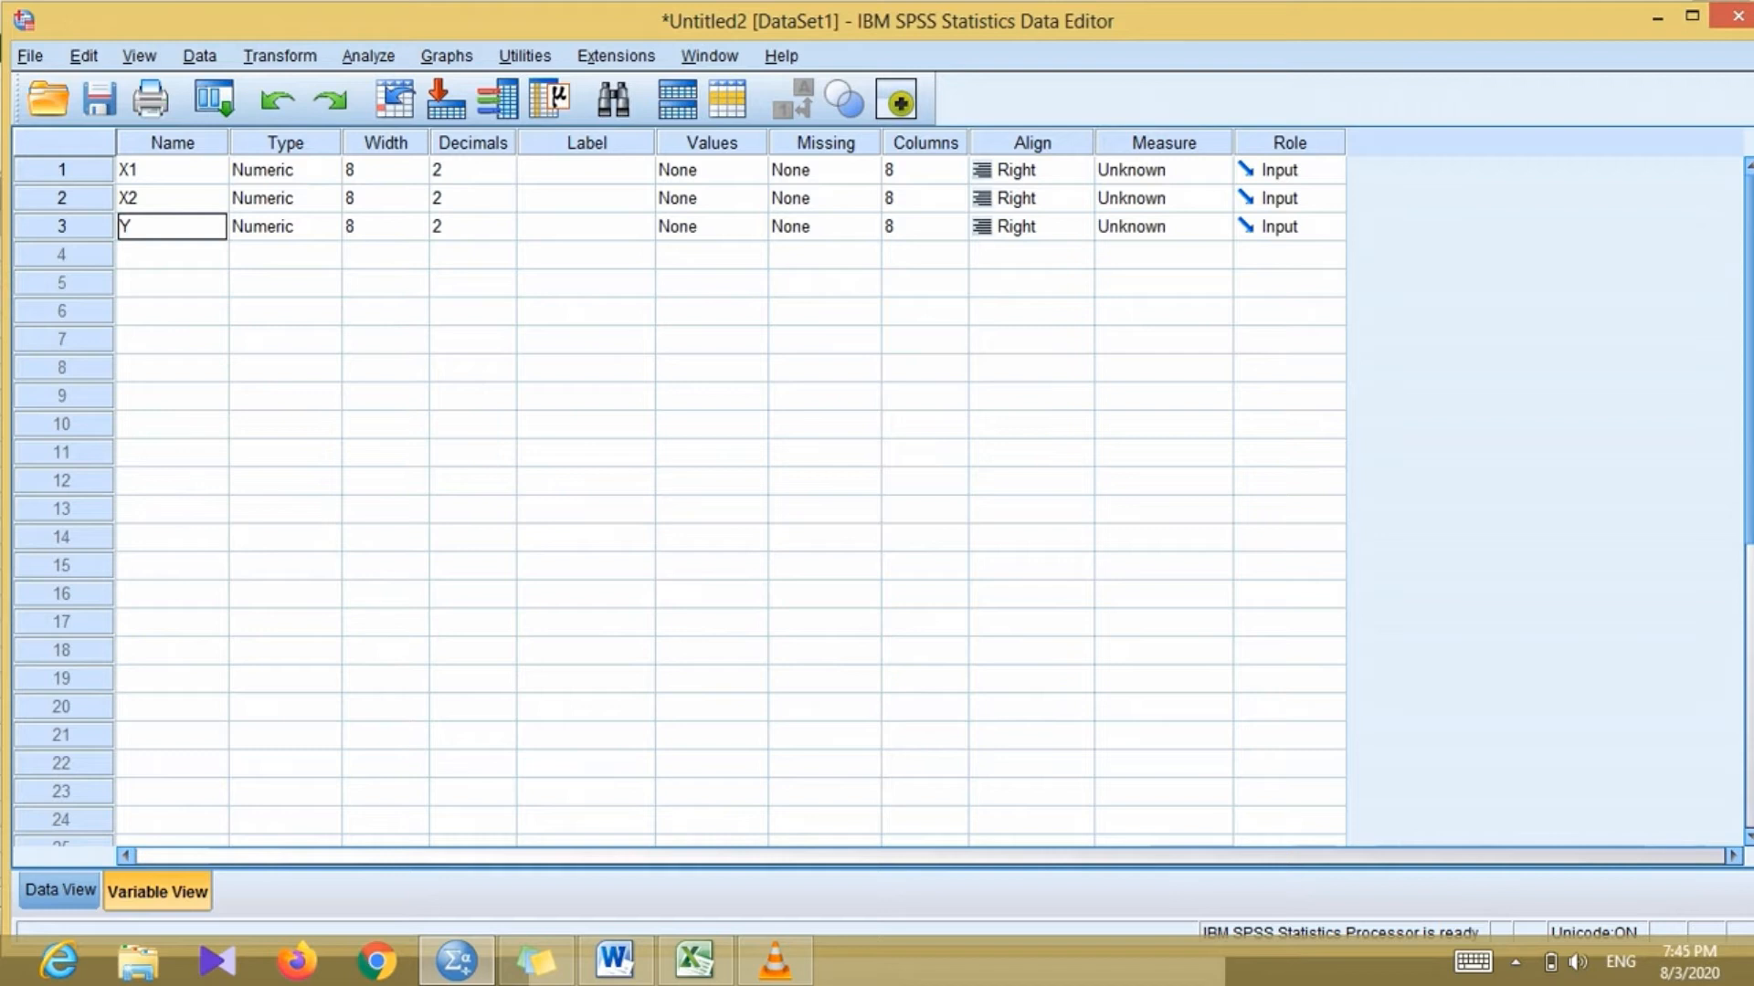
- Set the number of decimals to 0 for the variables X1, X2 and Y
{"action": "left_click", "coordinate": [472, 171]}
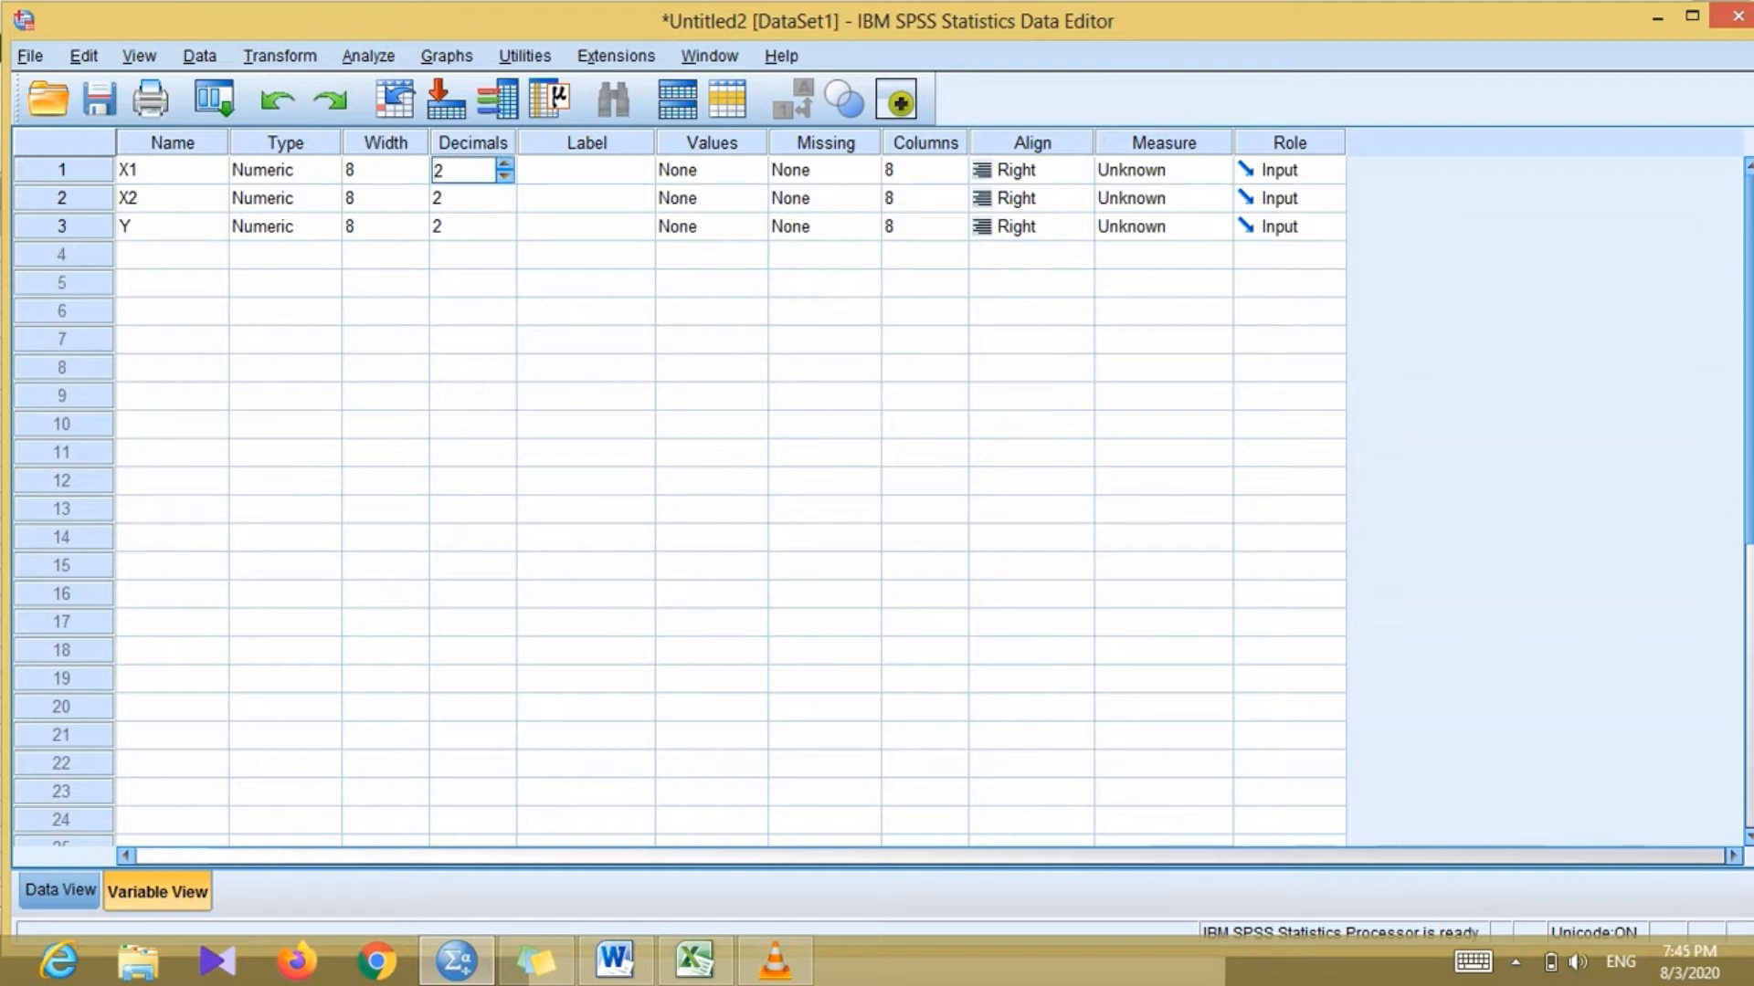
{"action": "key", "text": "Down"}
{"action": "key", "text": "Down"}
{"action": "left_click", "coordinate": [504, 205]}
{"action": "left_click", "coordinate": [504, 204]}
{"action": "left_click", "coordinate": [504, 204]}
{"action": "left_click", "coordinate": [504, 204]}
{"action": "left_click", "coordinate": [502, 228]}
{"action": "key", "text": "Down"}
{"action": "key", "text": "Down"}
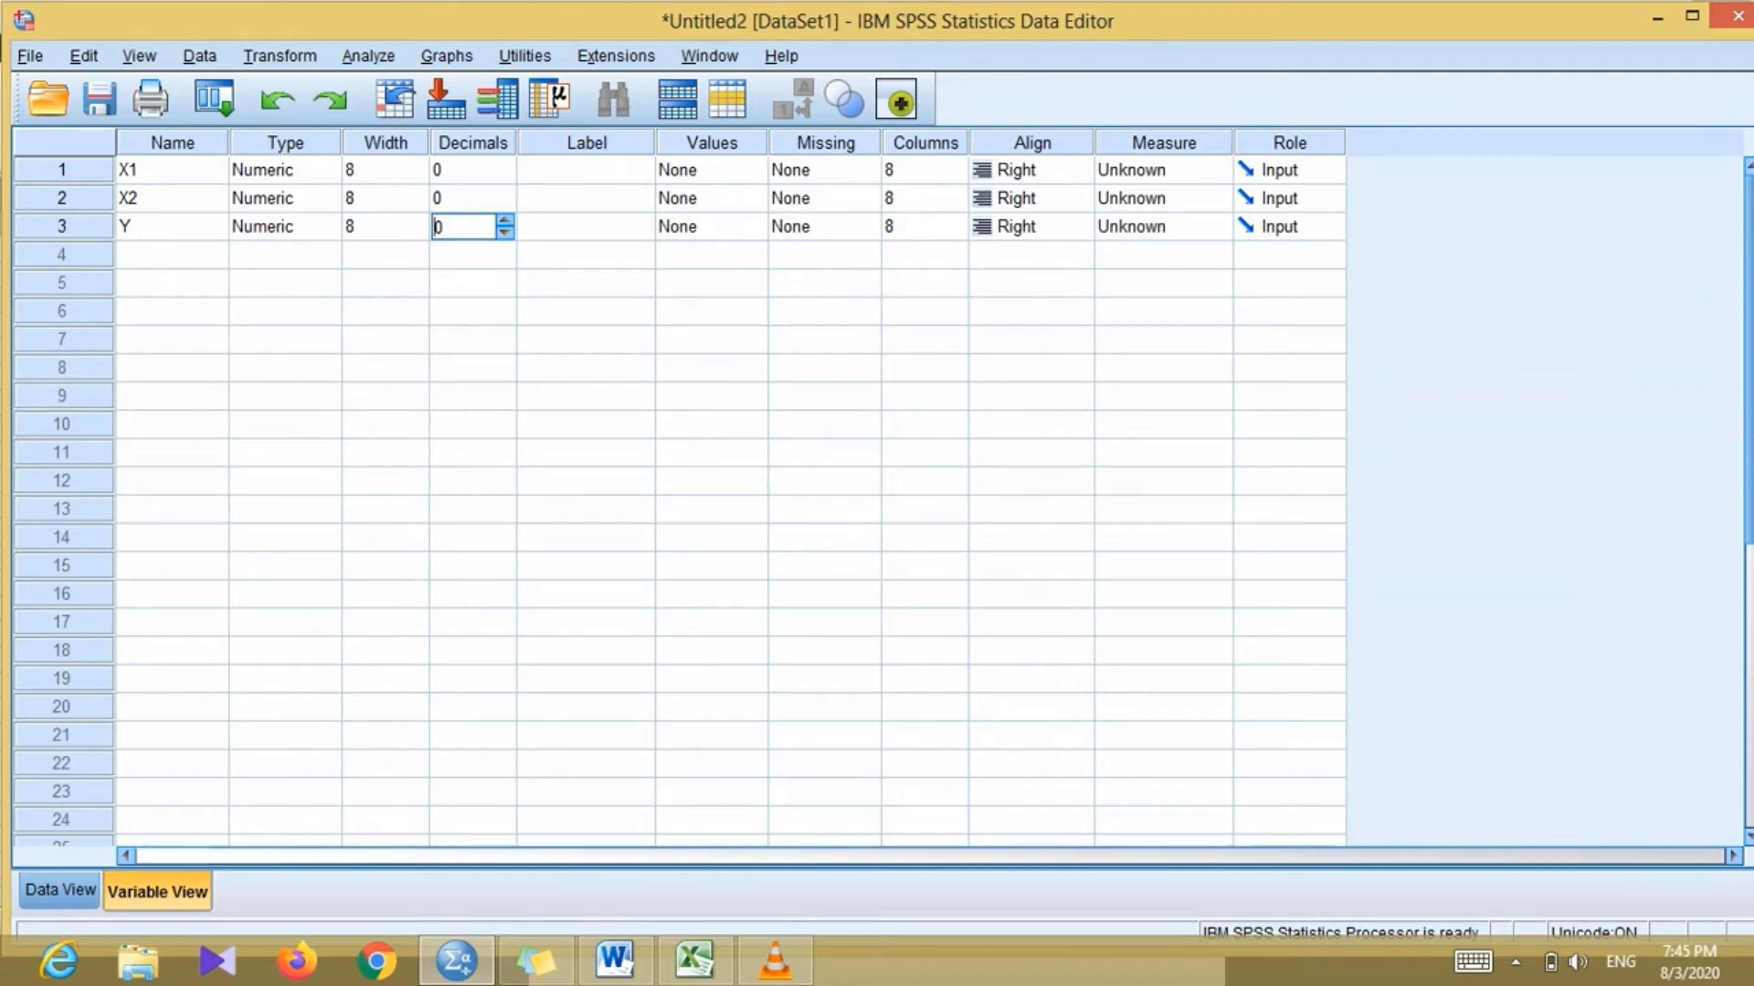
- Set up a Linear Regression with X1 and X2 as the independent variables and Y as the dependent variable
{"action": "left_click", "coordinate": [60, 891]}
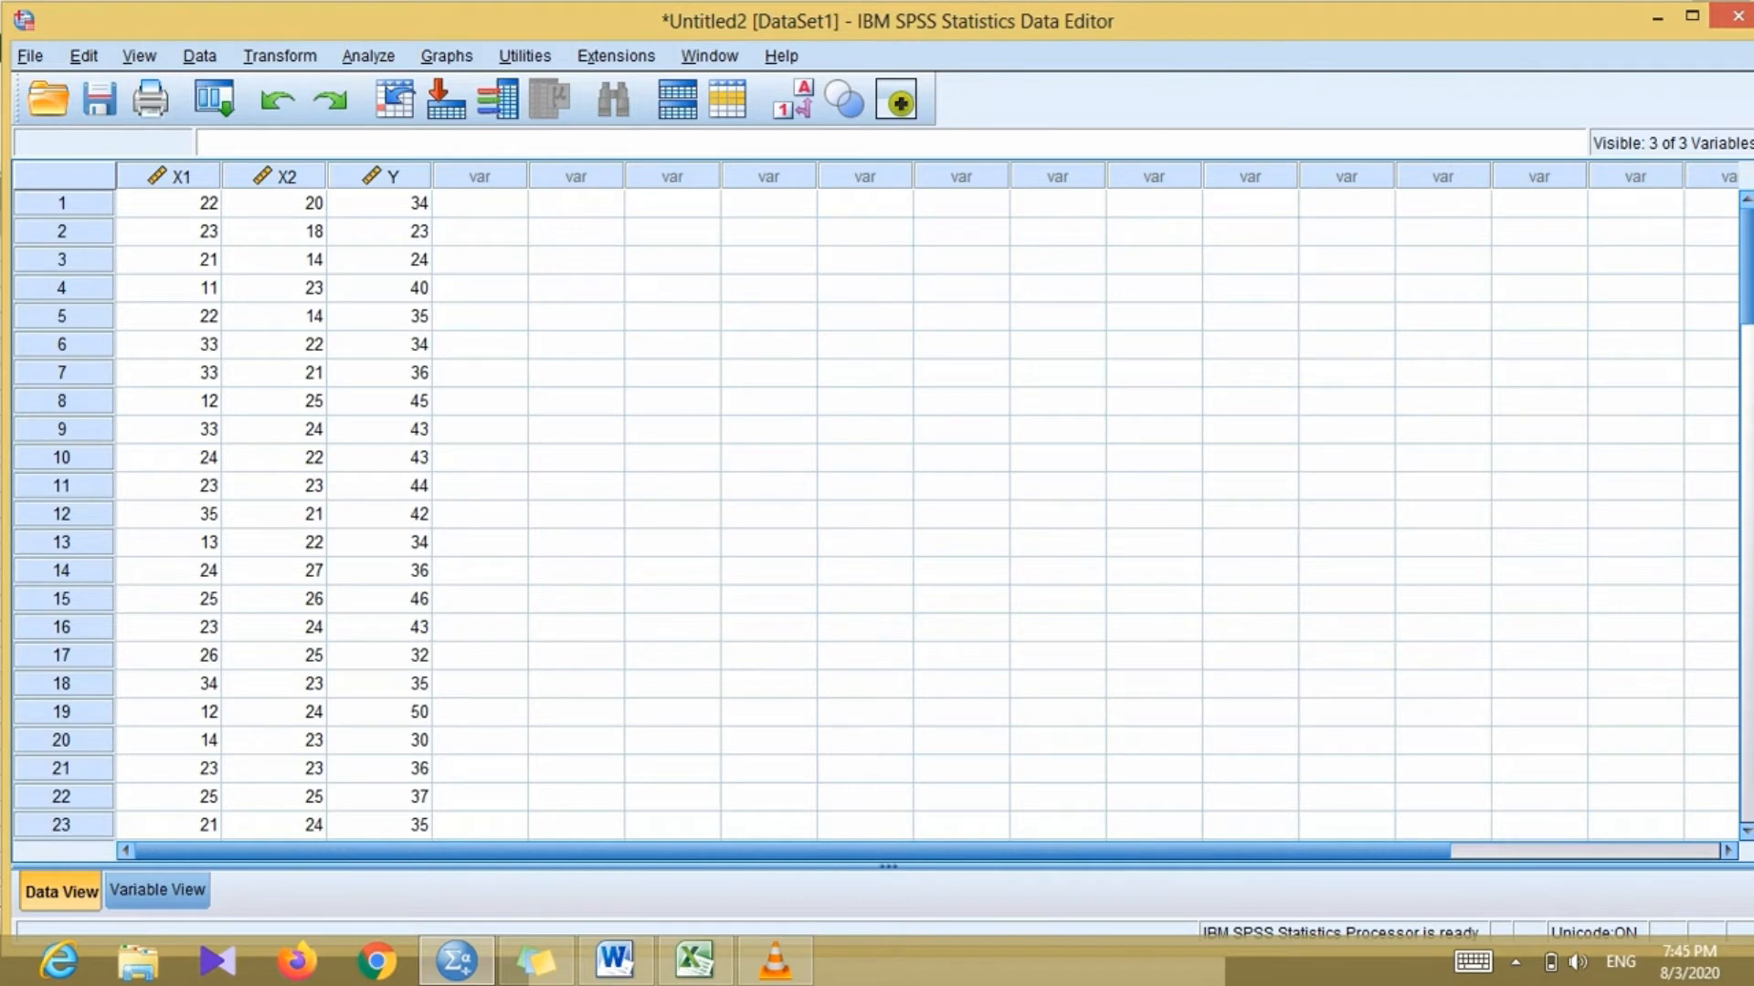
{"action": "left_click", "coordinate": [368, 57]}
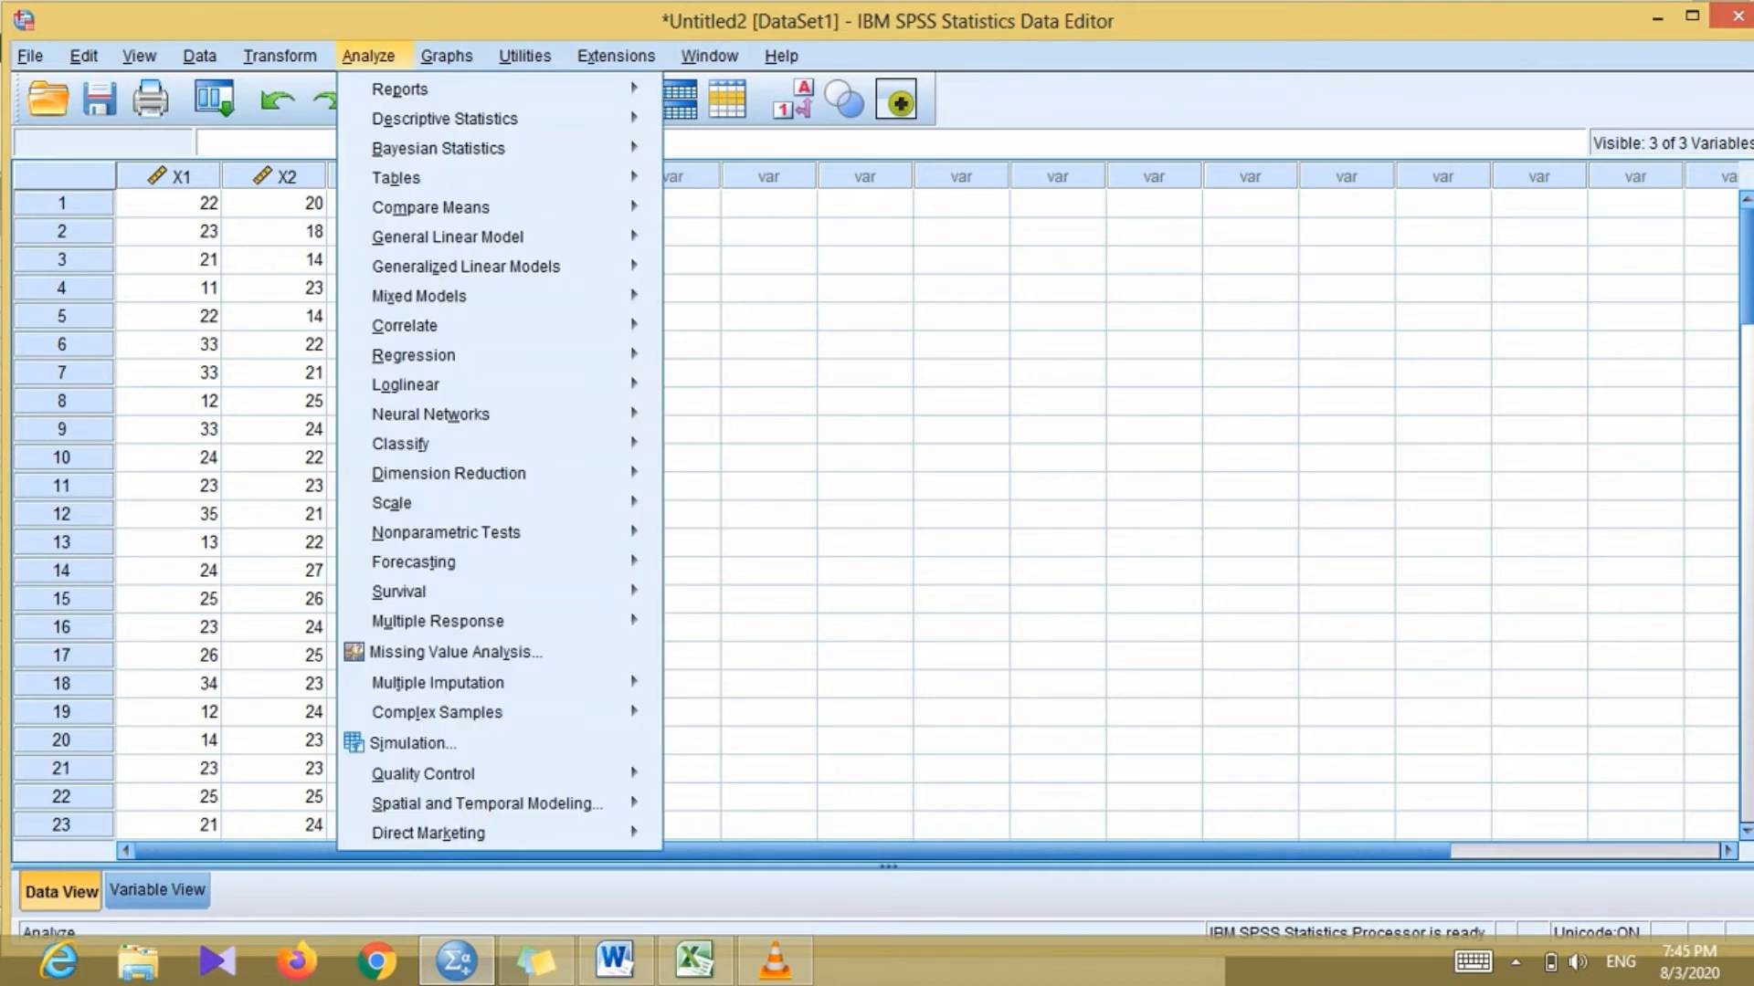
{"action": "mouse_move", "coordinate": [420, 325]}
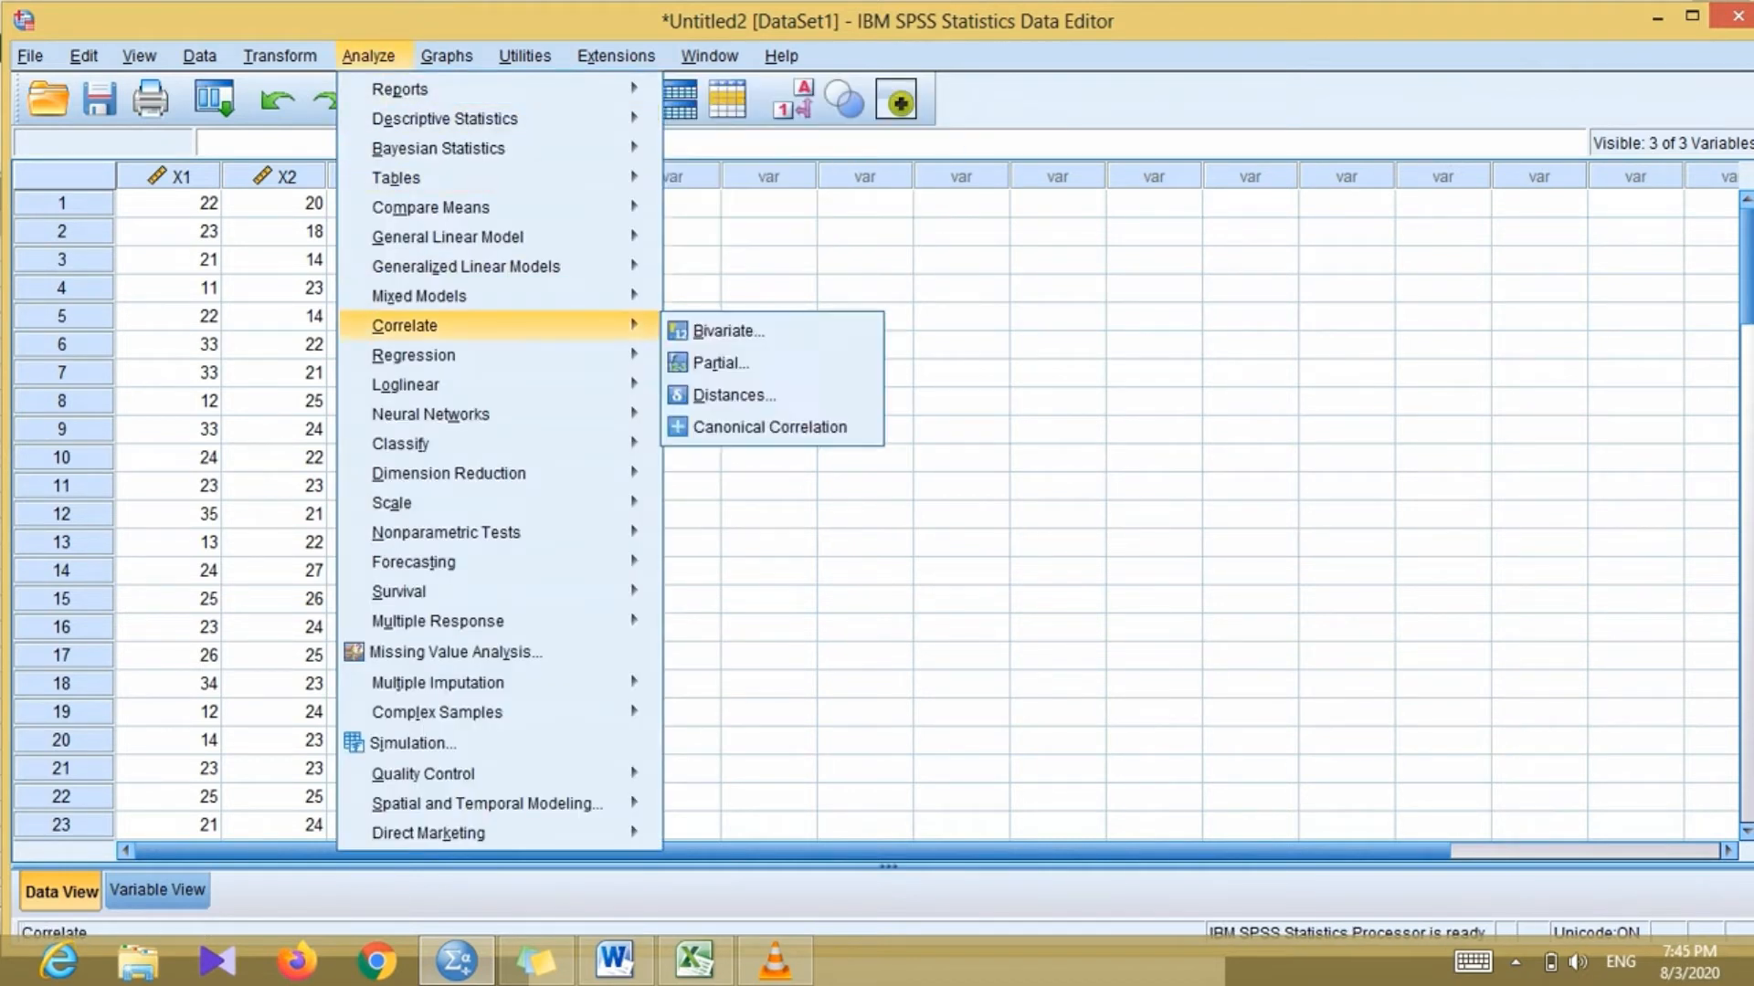
{"action": "mouse_move", "coordinate": [414, 356]}
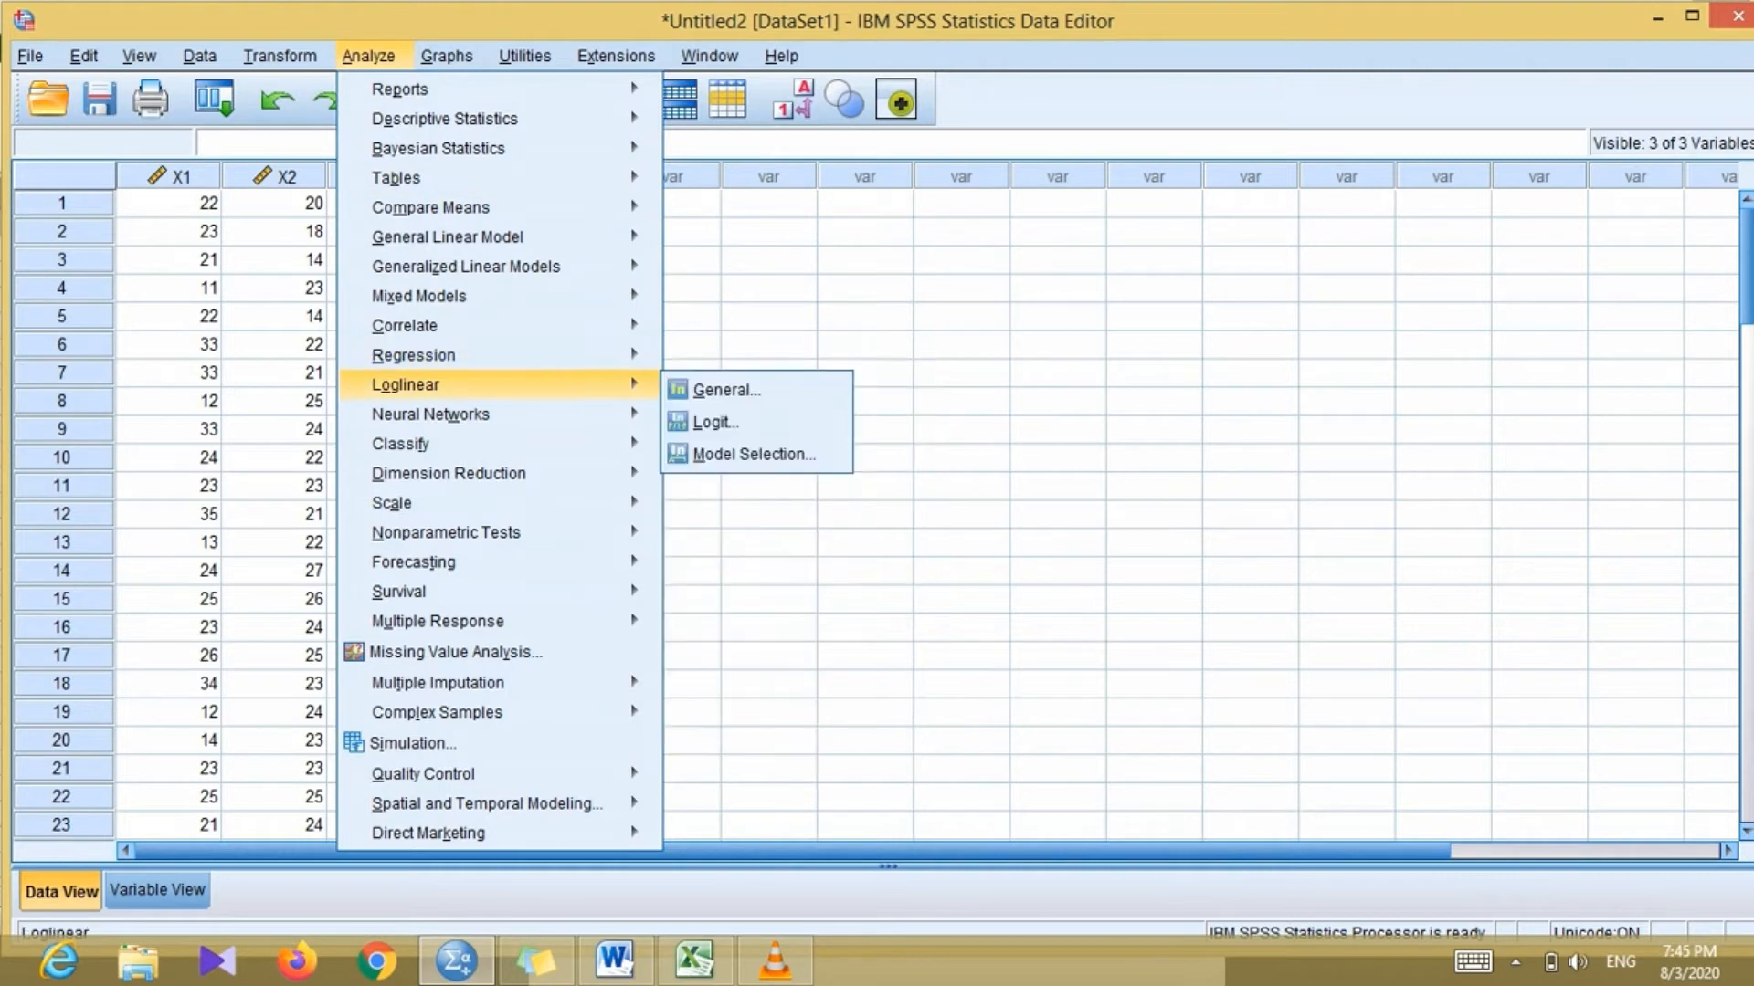
{"action": "left_click", "coordinate": [720, 392]}
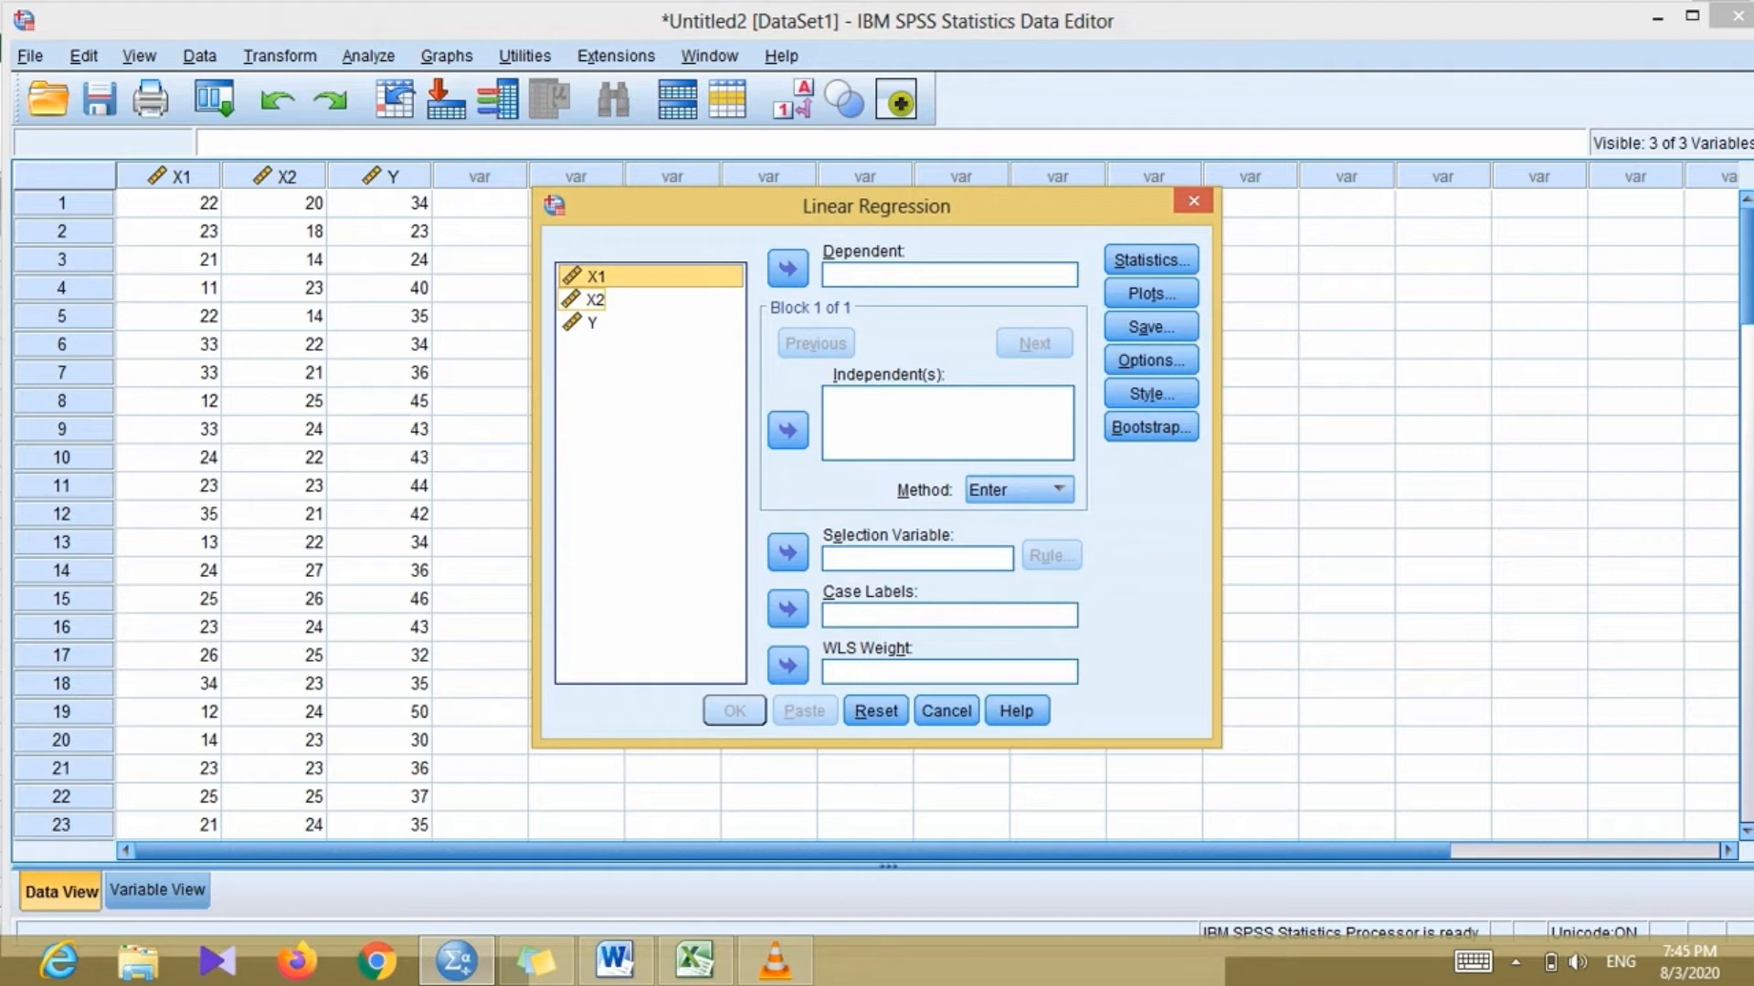
{"action": "left_click", "coordinate": [596, 299]}
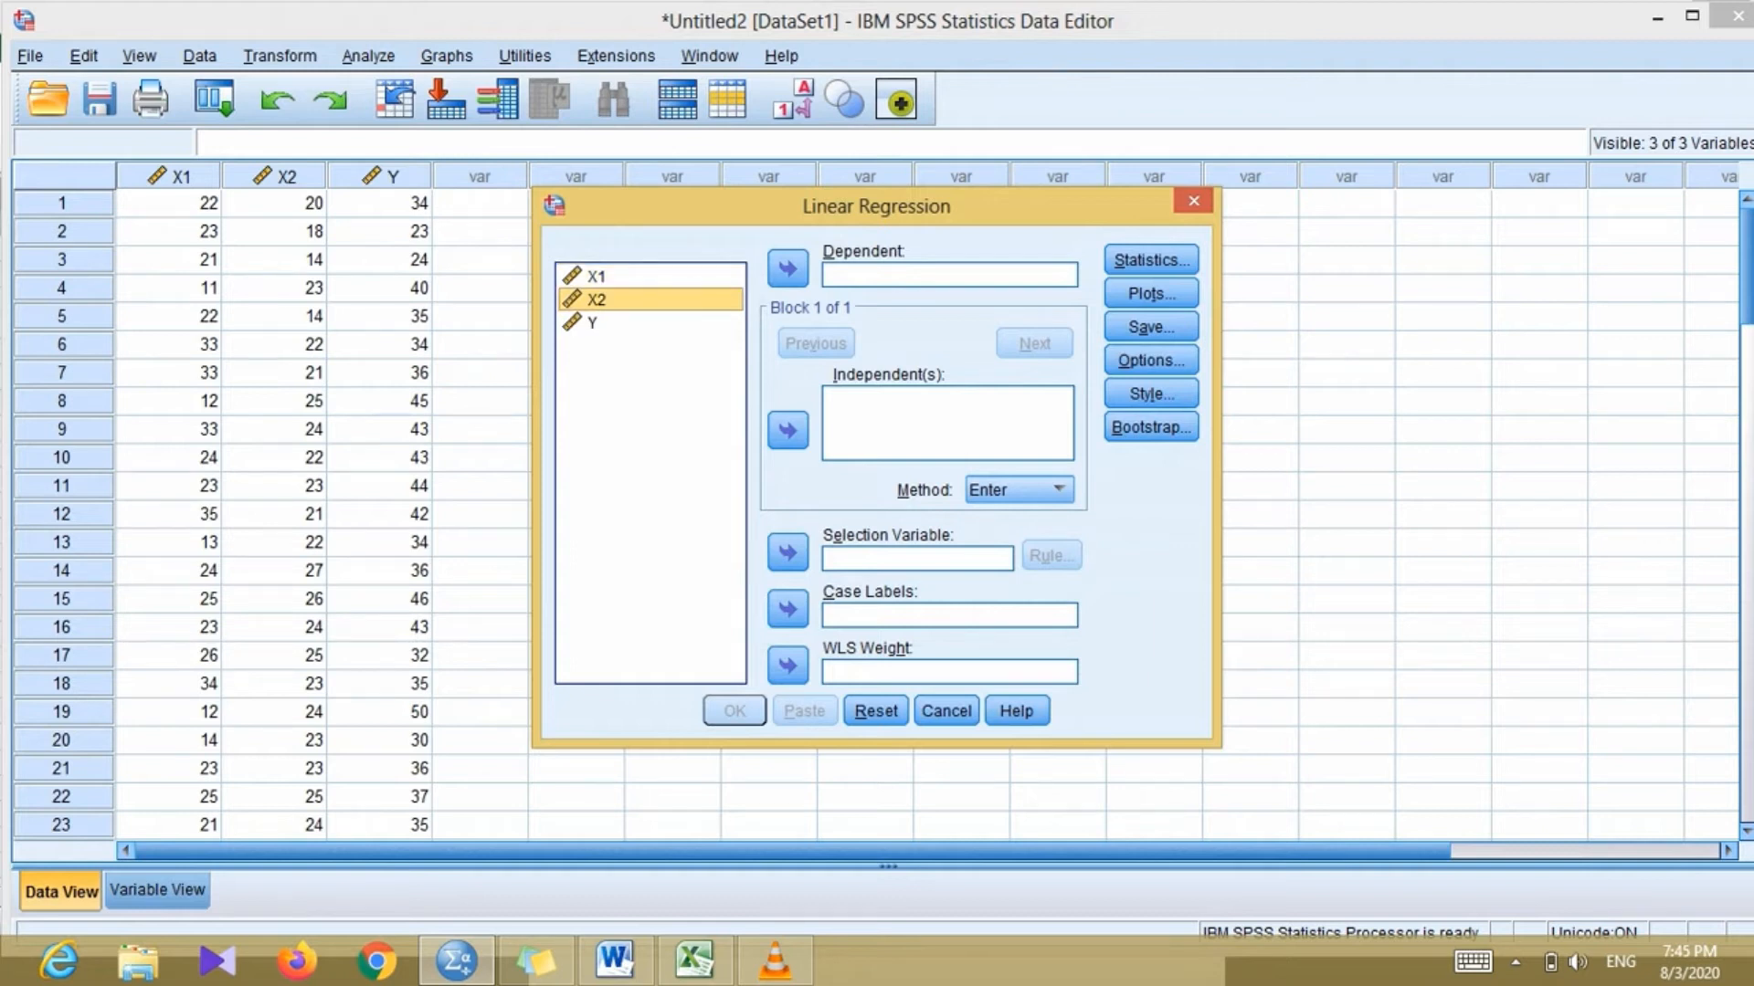
{"action": "left_click", "coordinate": [595, 277], "text": "ctrl"}
{"action": "left_click", "coordinate": [787, 431]}
{"action": "left_click", "coordinate": [592, 323]}
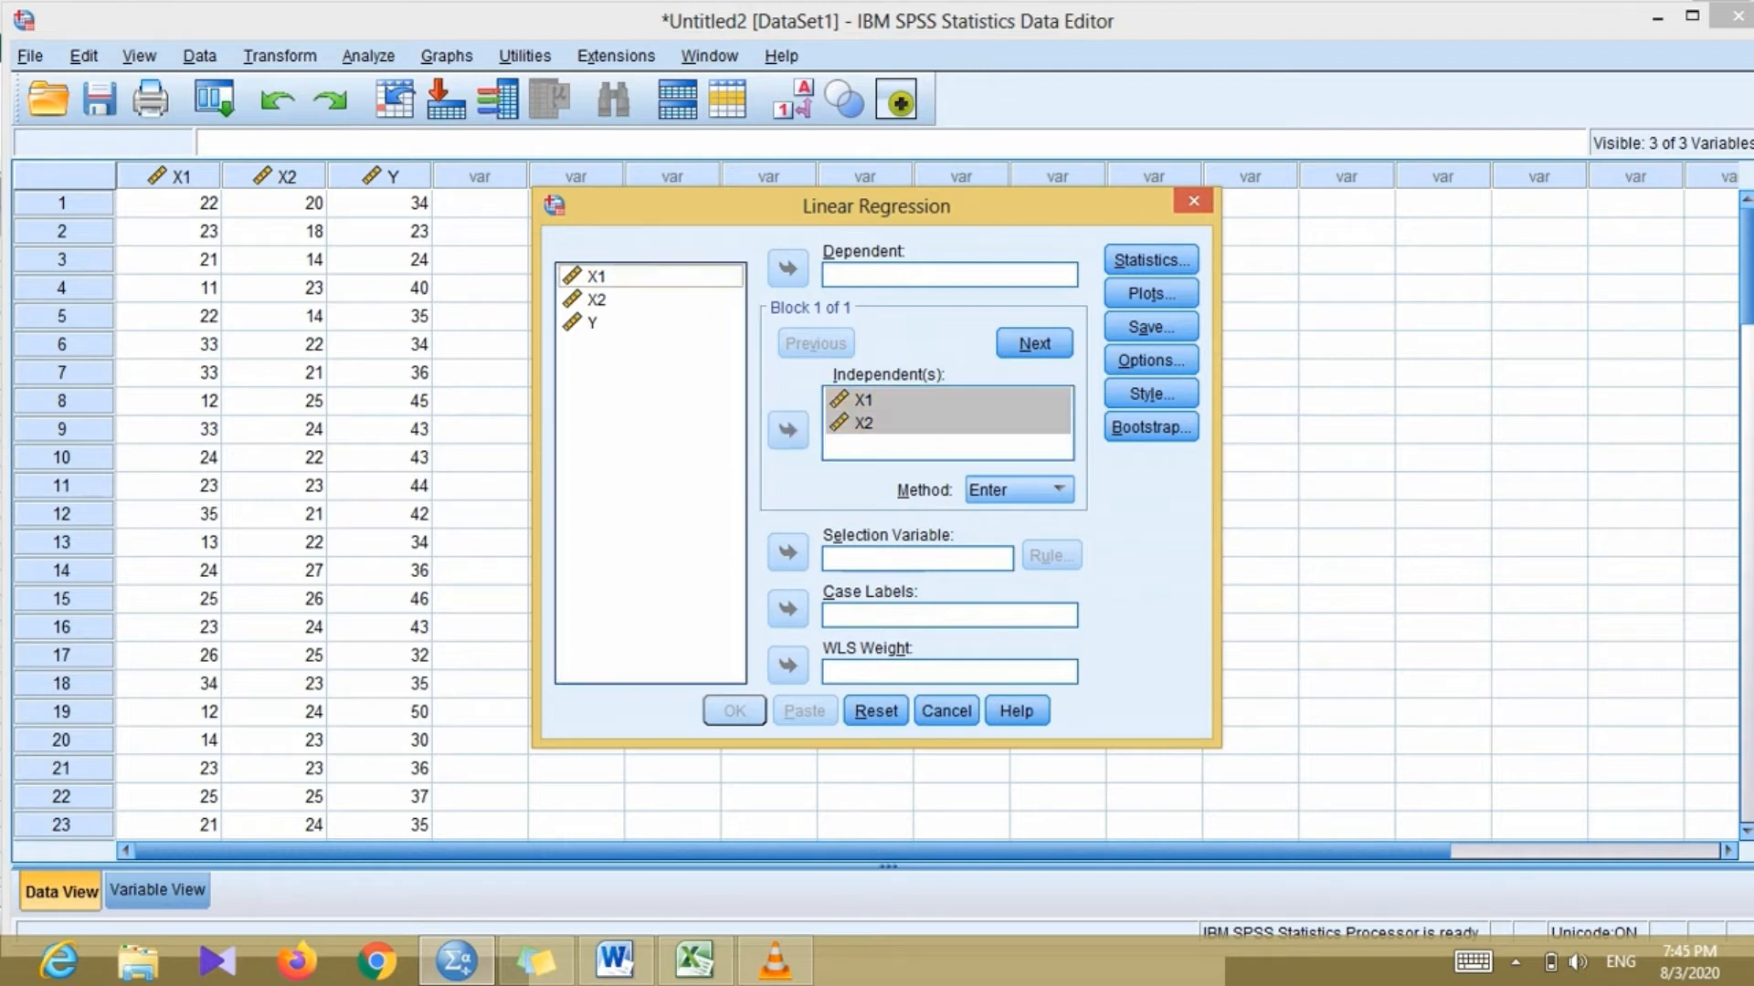
{"action": "left_click", "coordinate": [788, 269]}
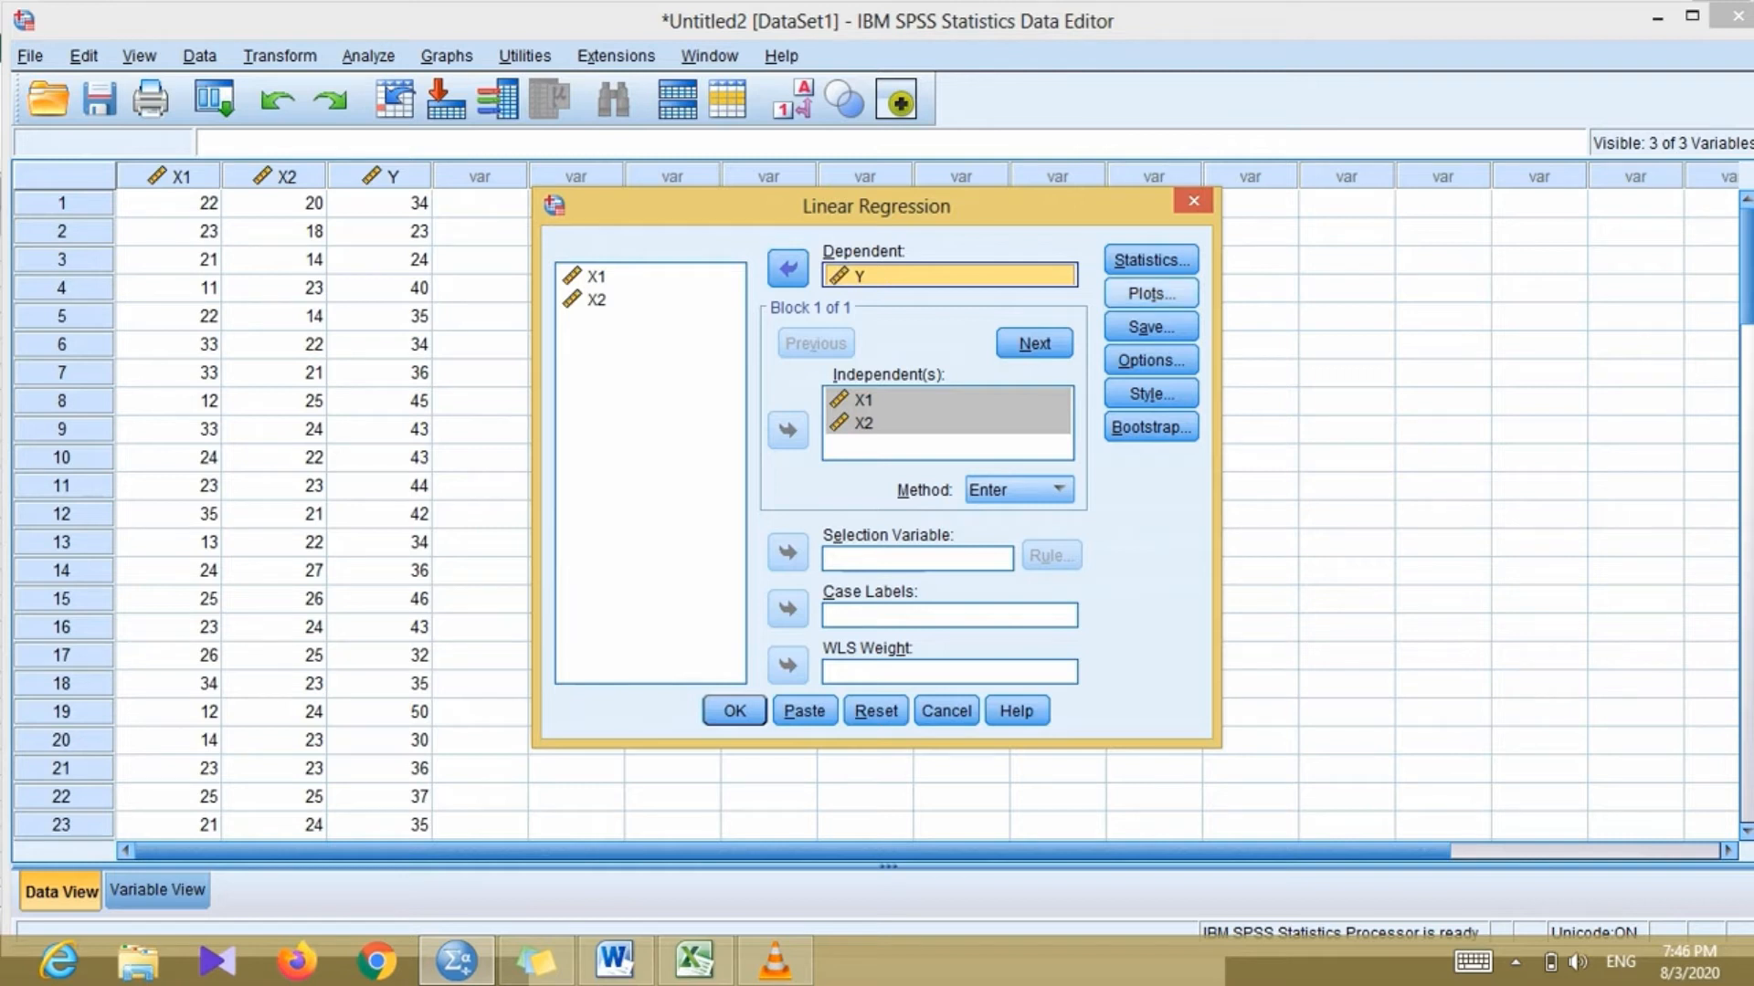
- Add a histogram and a normal probability plot of the standardized residuals, run the regression and view both charts
{"action": "left_click", "coordinate": [1151, 293]}
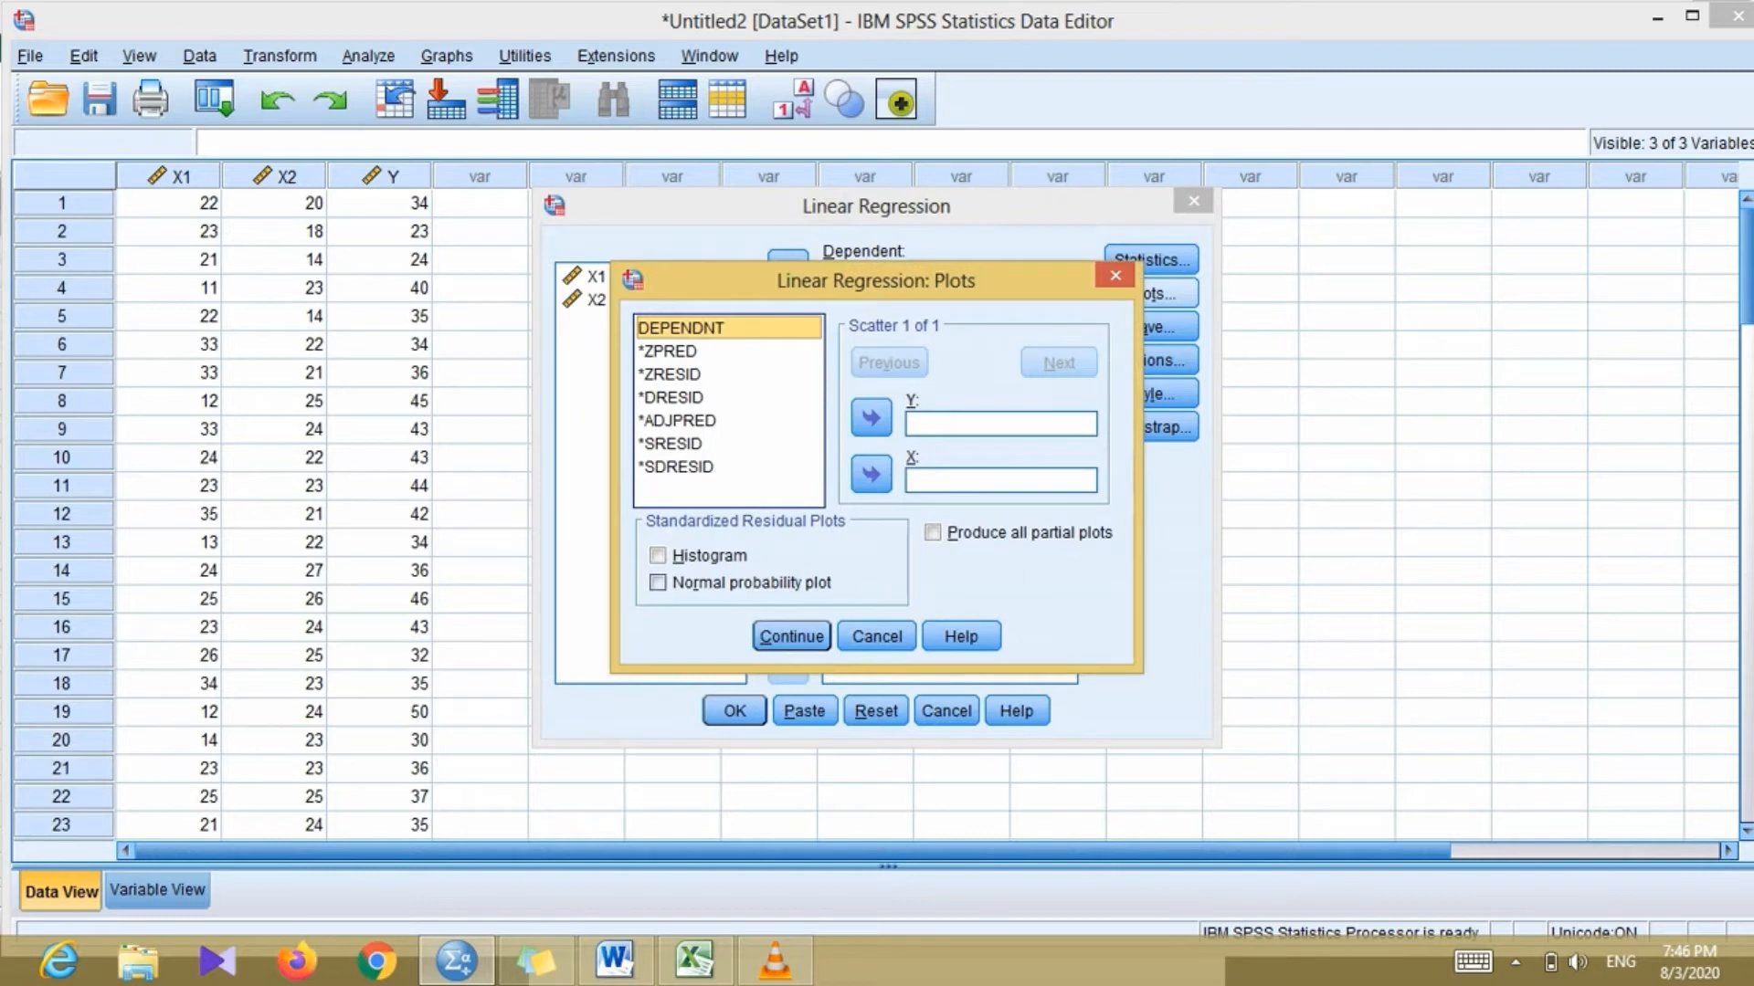
{"action": "left_click", "coordinate": [658, 555]}
{"action": "left_click", "coordinate": [657, 583]}
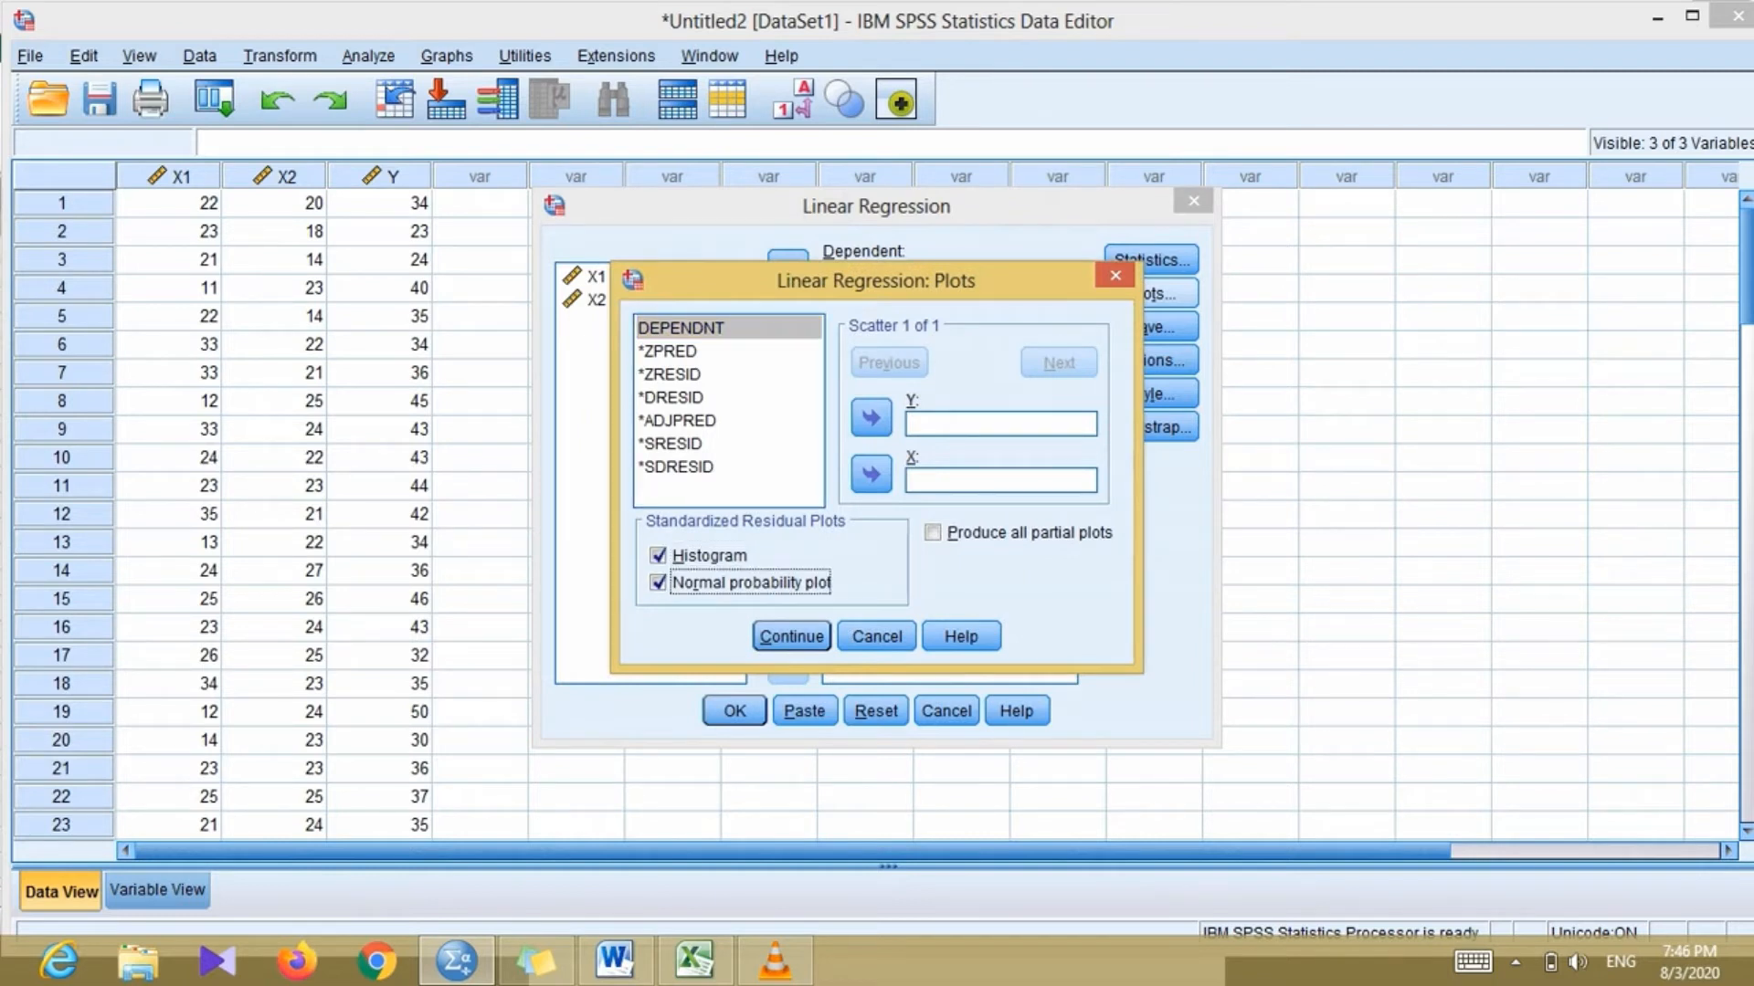
{"action": "left_click", "coordinate": [791, 636]}
{"action": "left_click", "coordinate": [734, 710]}
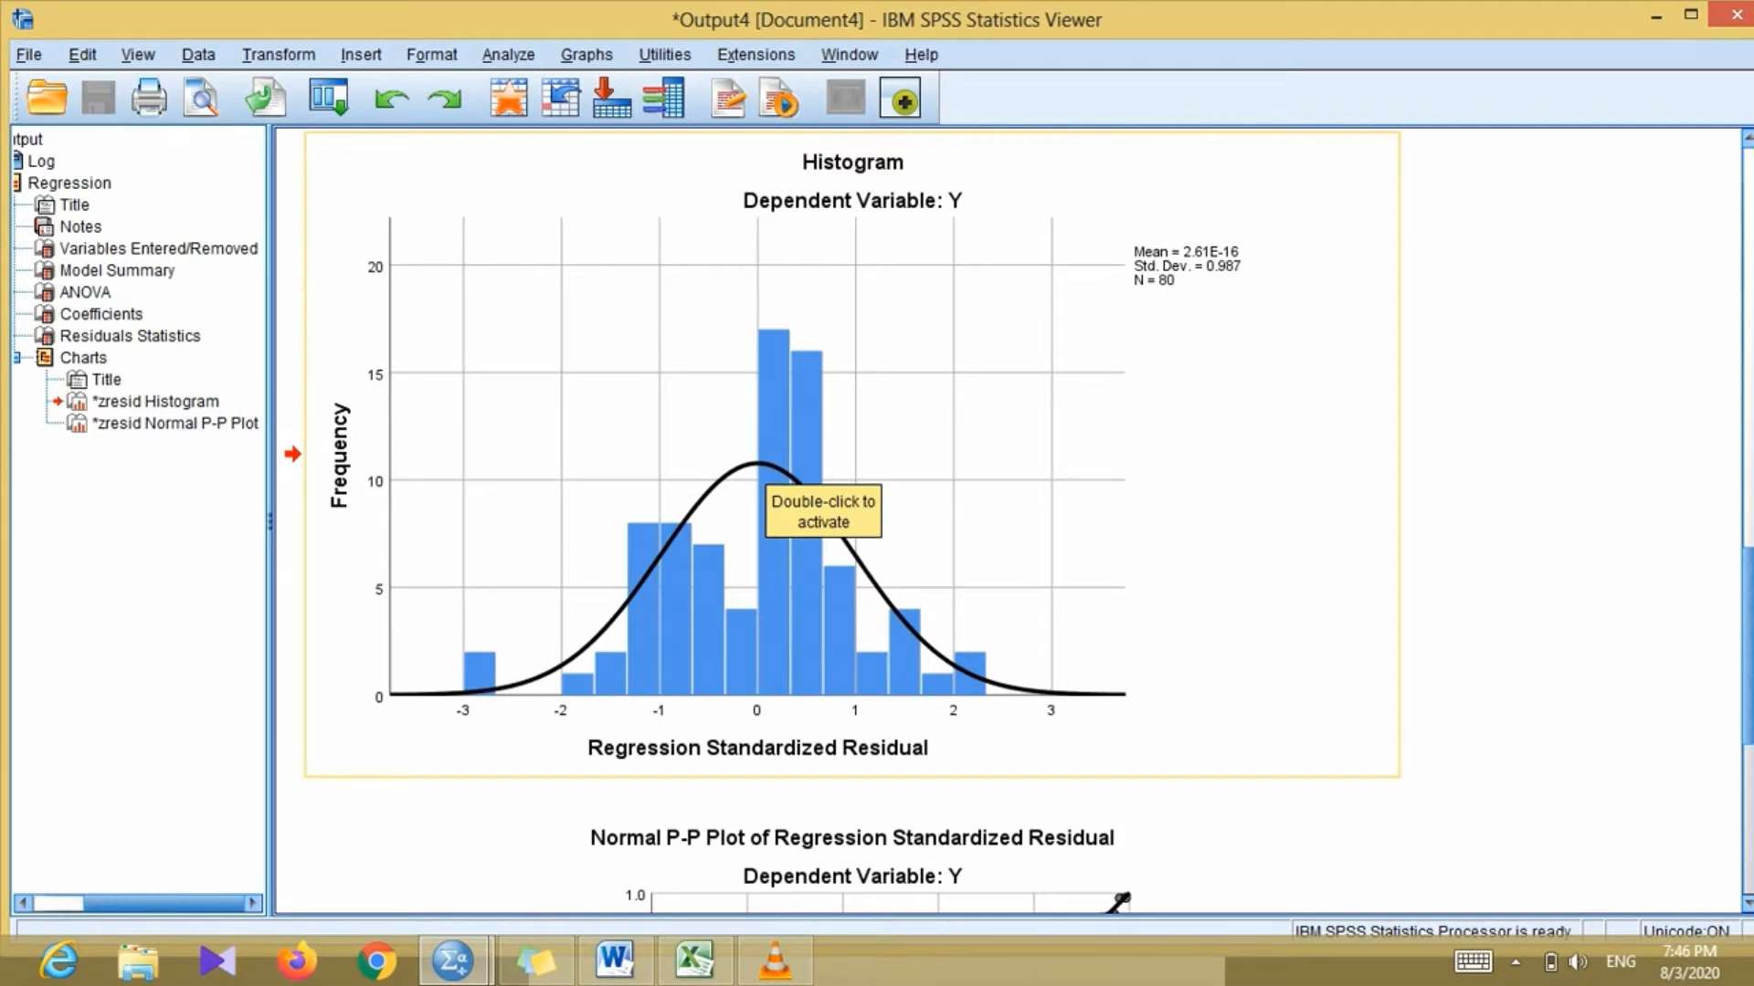
{"action": "scroll", "coordinate": [804, 475], "scroll_direction": "down", "scroll_amount": 5}
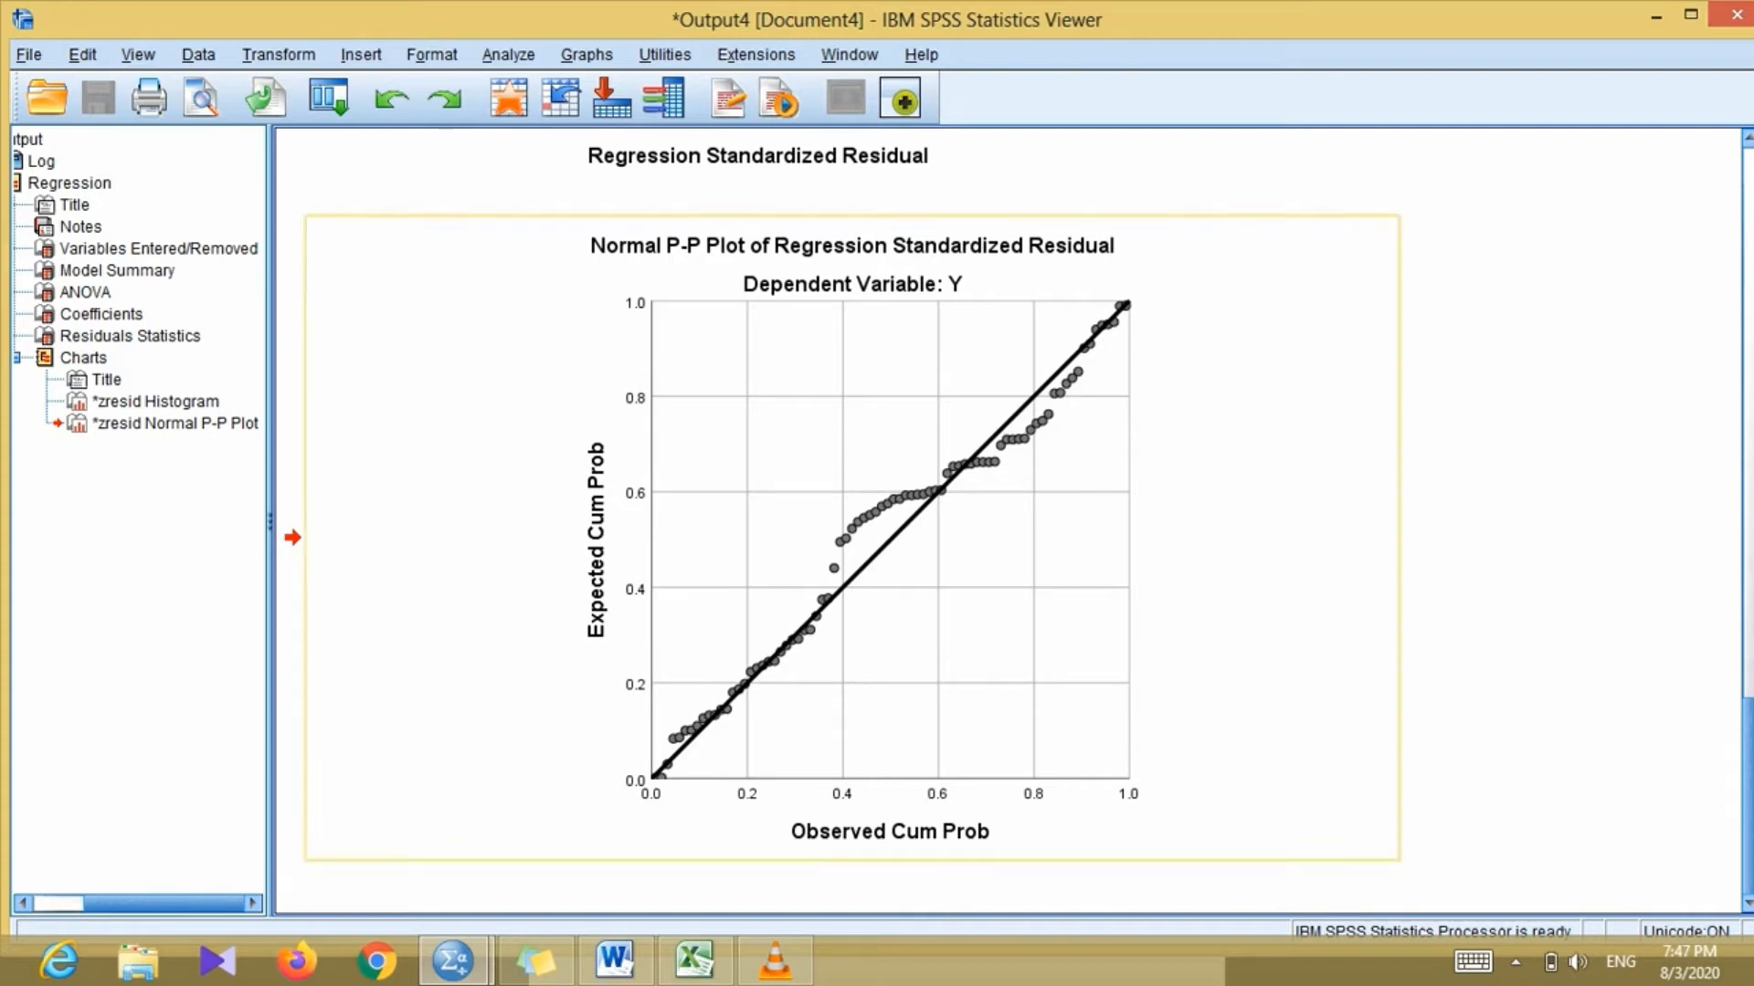
- Rerun the Linear Regression of Y on X1 and X2 from the dataset, saving the unstandardized residuals
{"action": "left_click", "coordinate": [455, 962]}
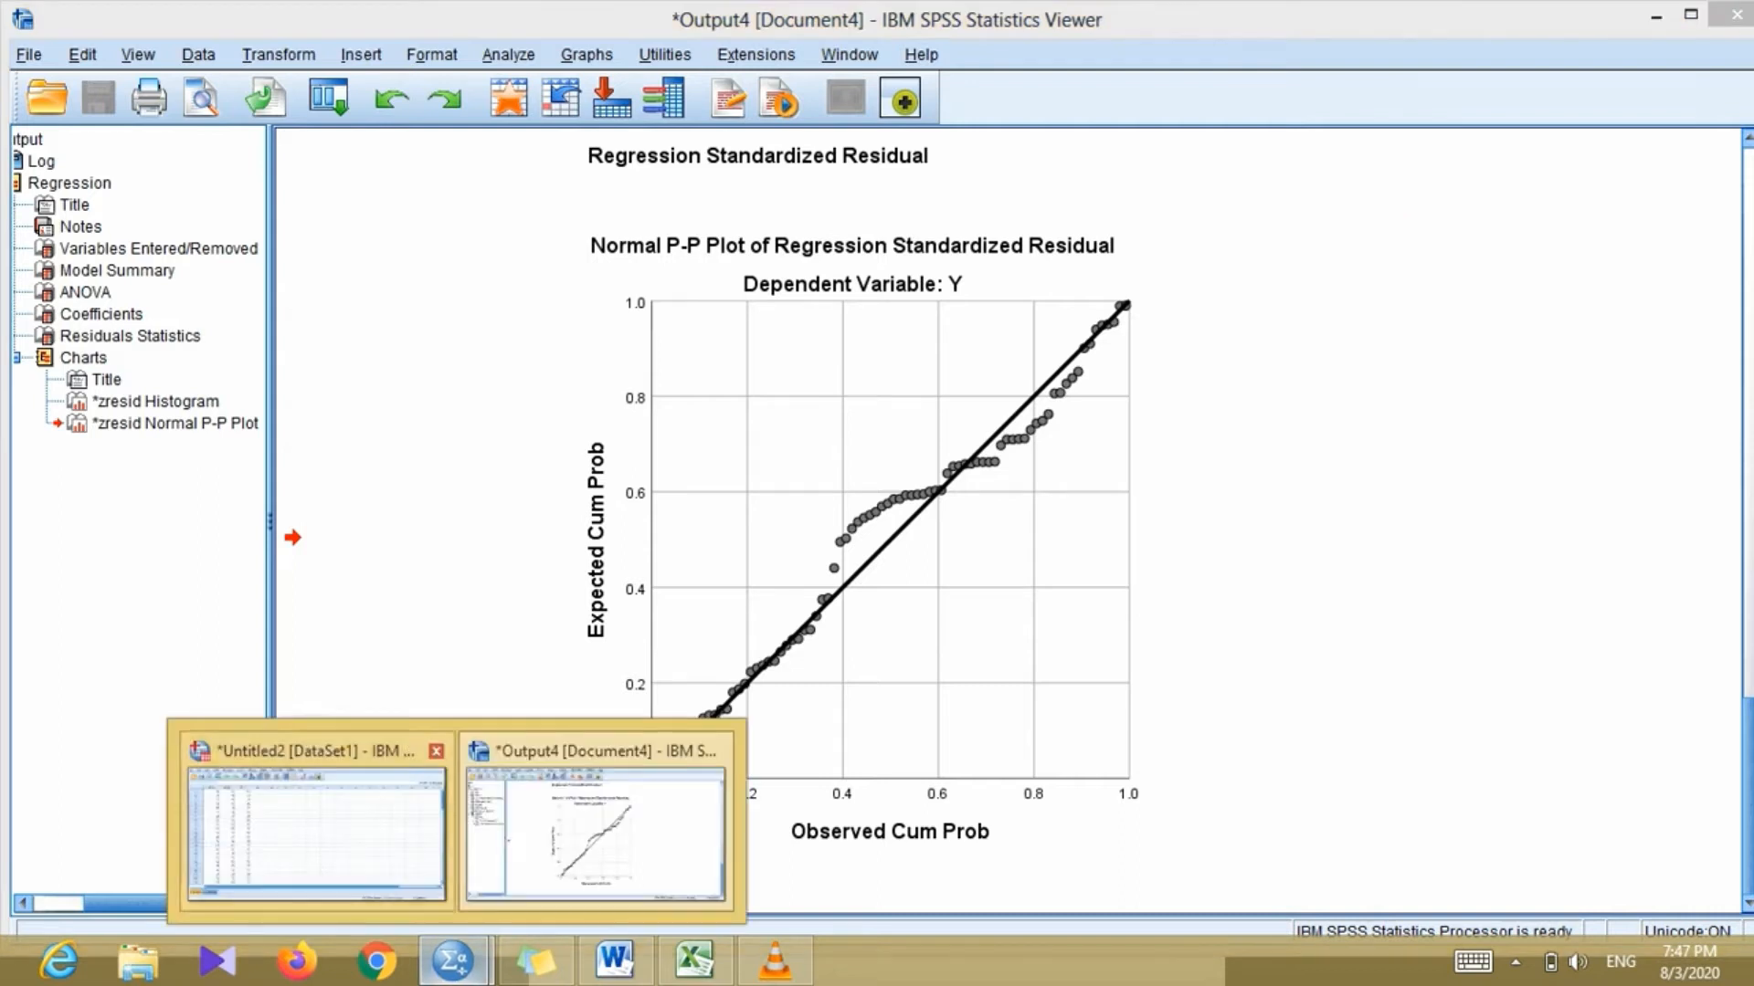
{"action": "left_click", "coordinate": [316, 827]}
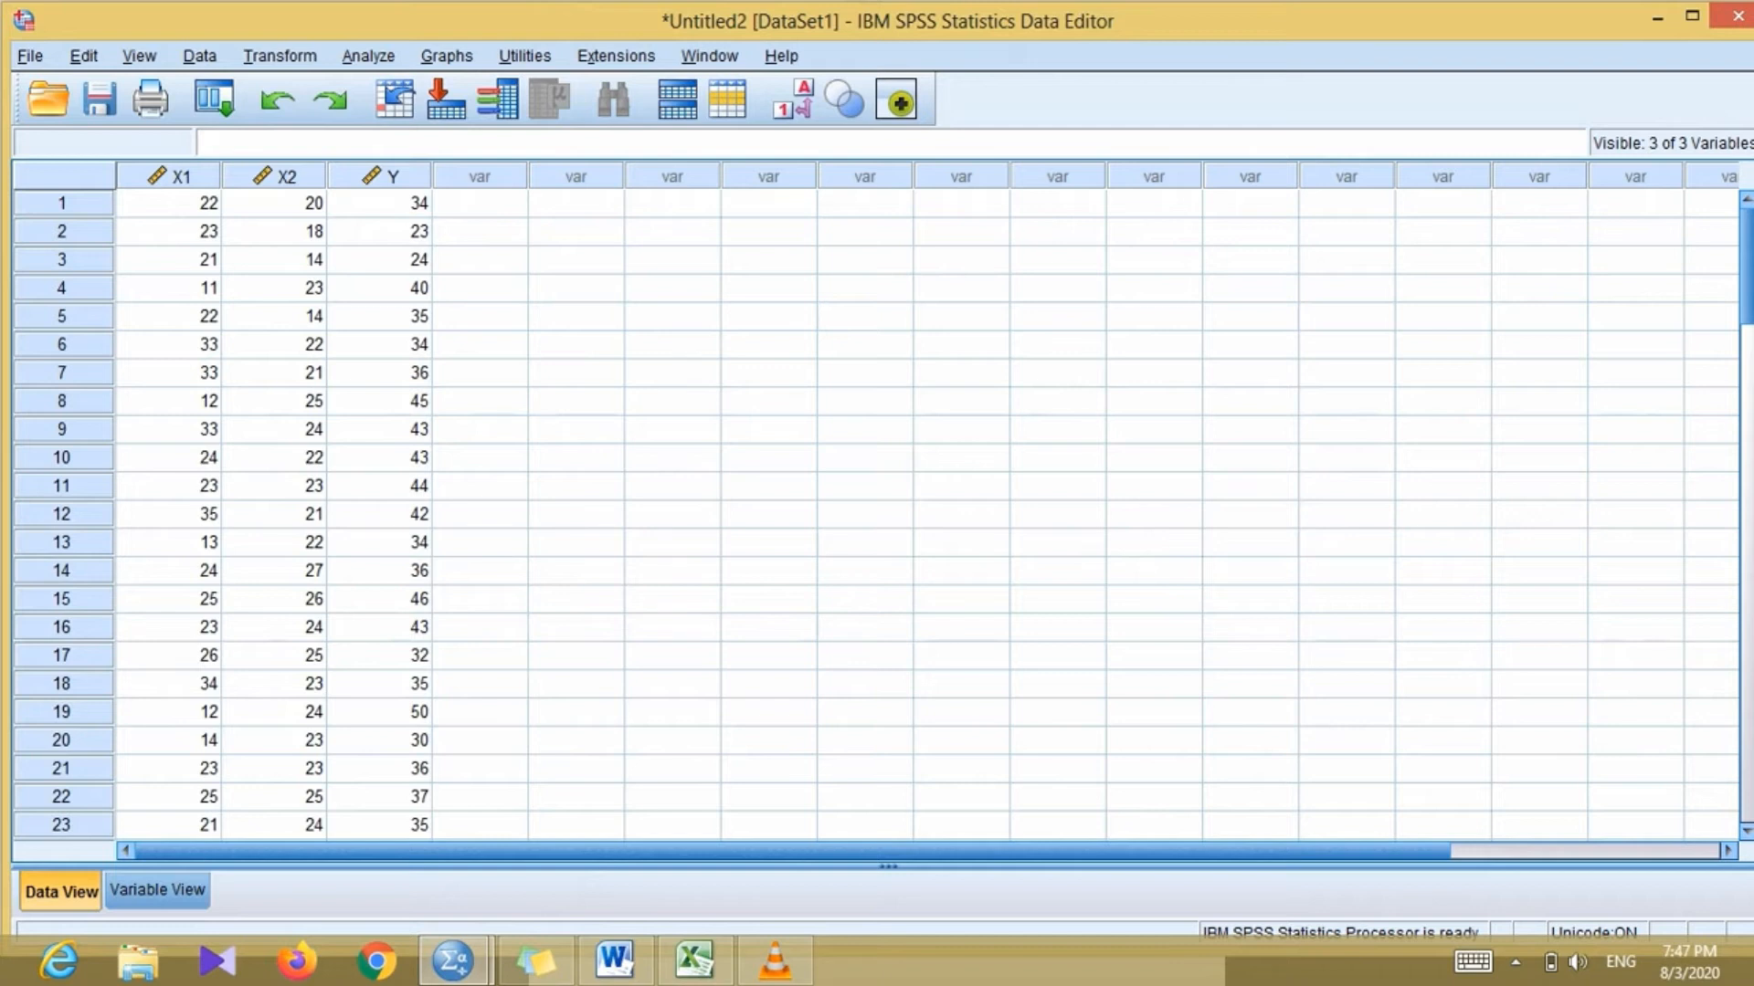
{"action": "left_click", "coordinate": [368, 57]}
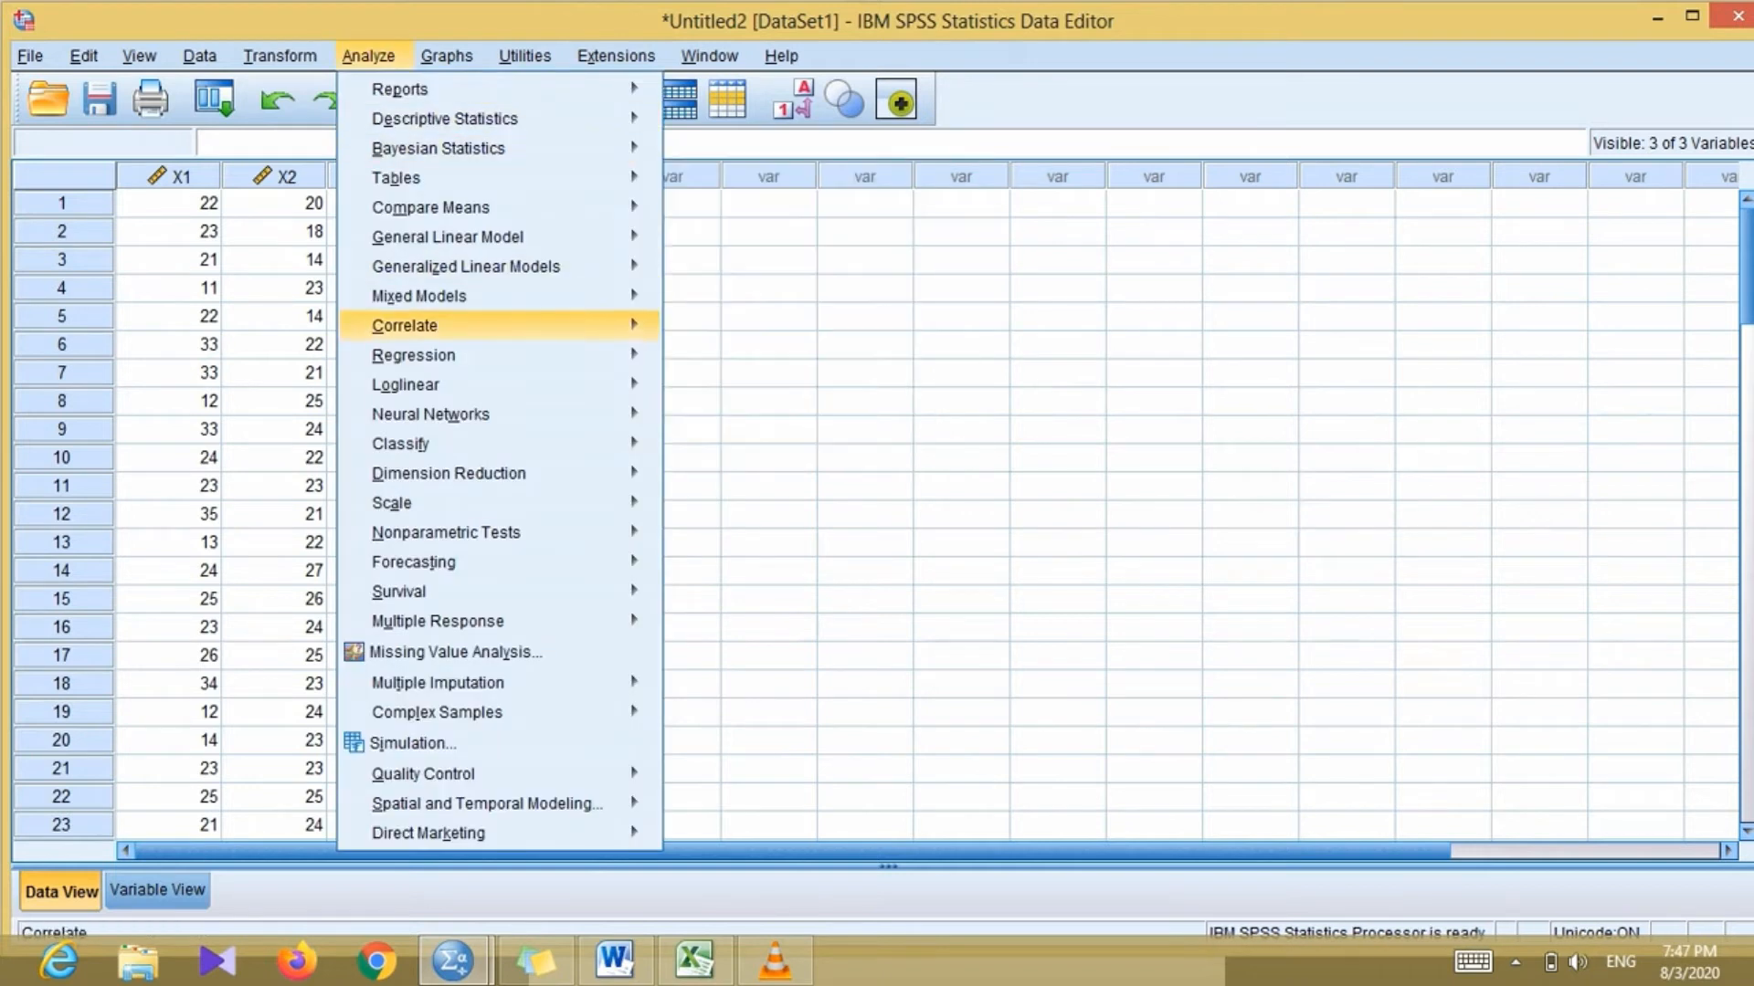
{"action": "mouse_move", "coordinate": [413, 355]}
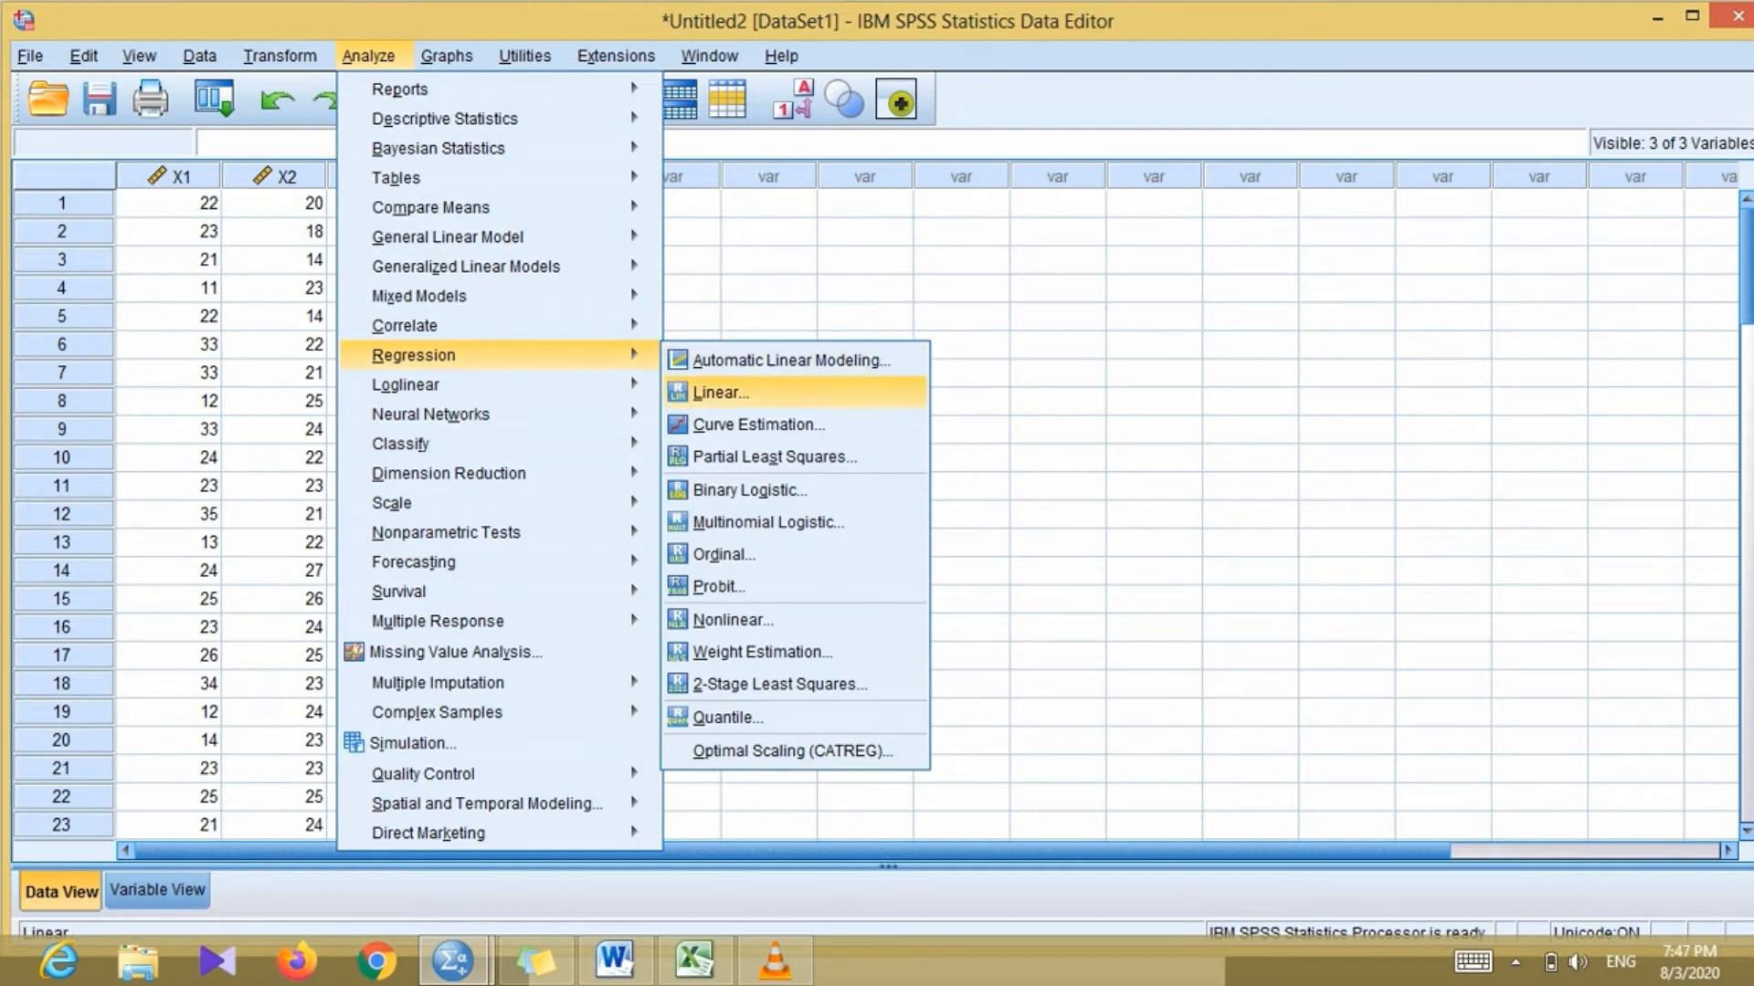
{"action": "left_click", "coordinate": [719, 392]}
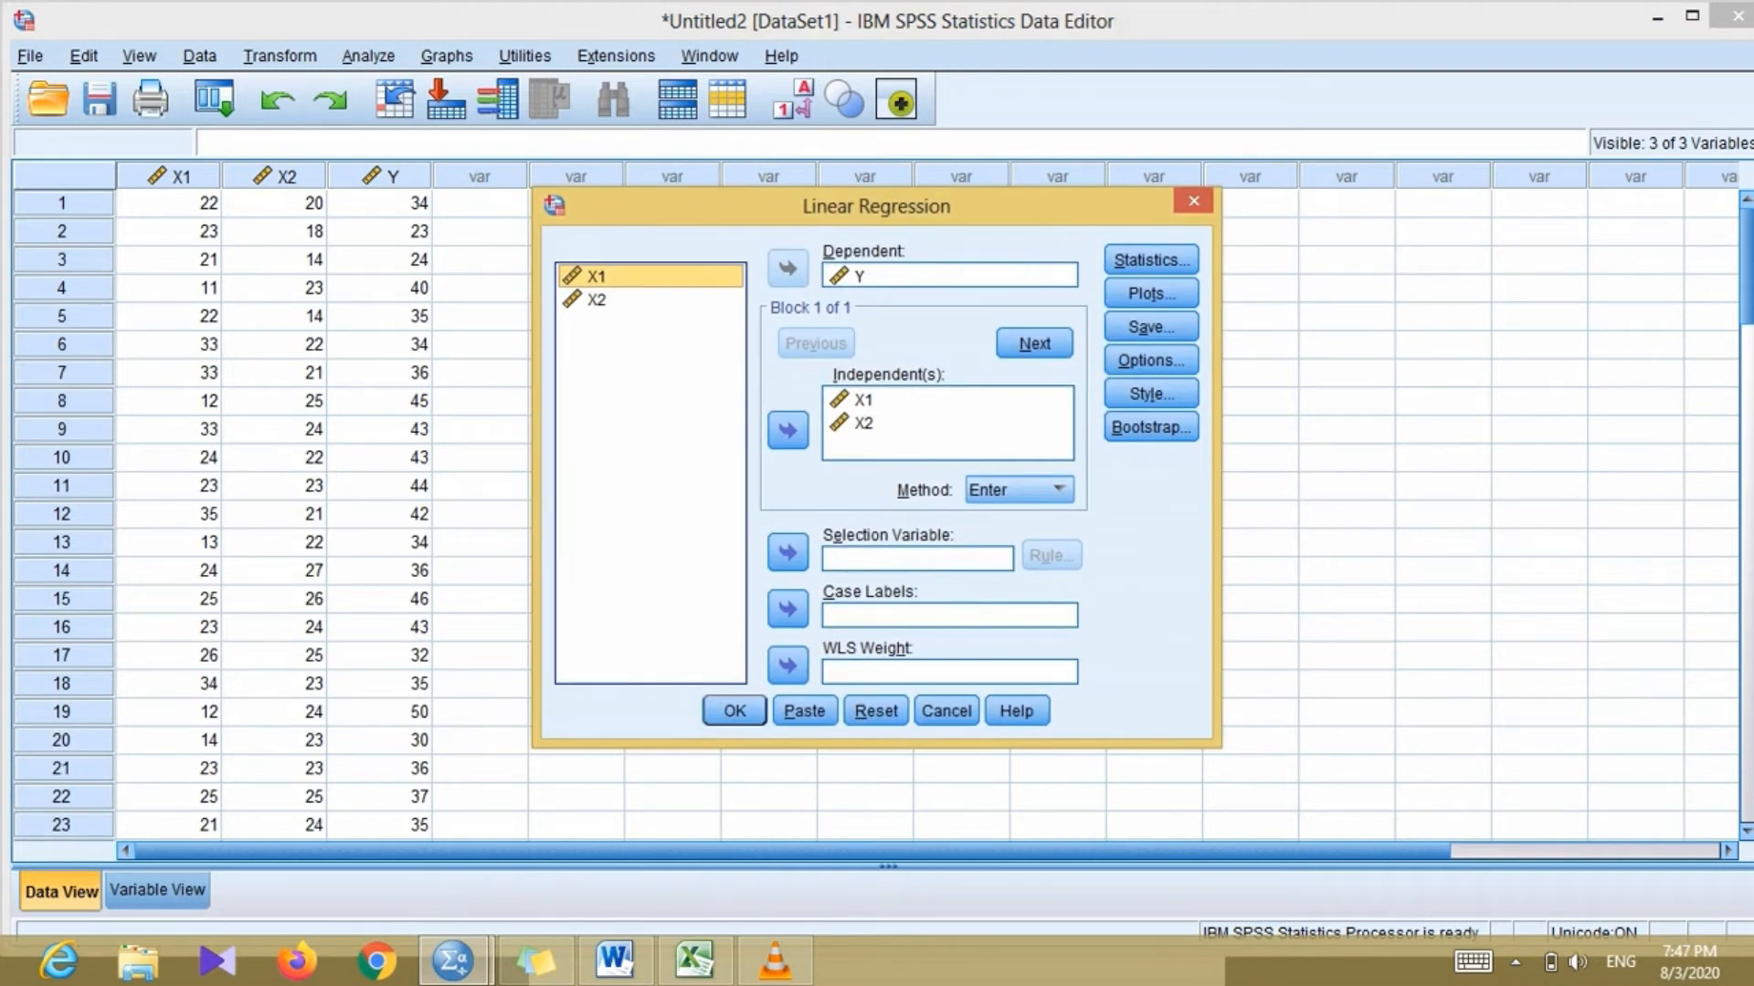
{"action": "left_click", "coordinate": [1151, 326]}
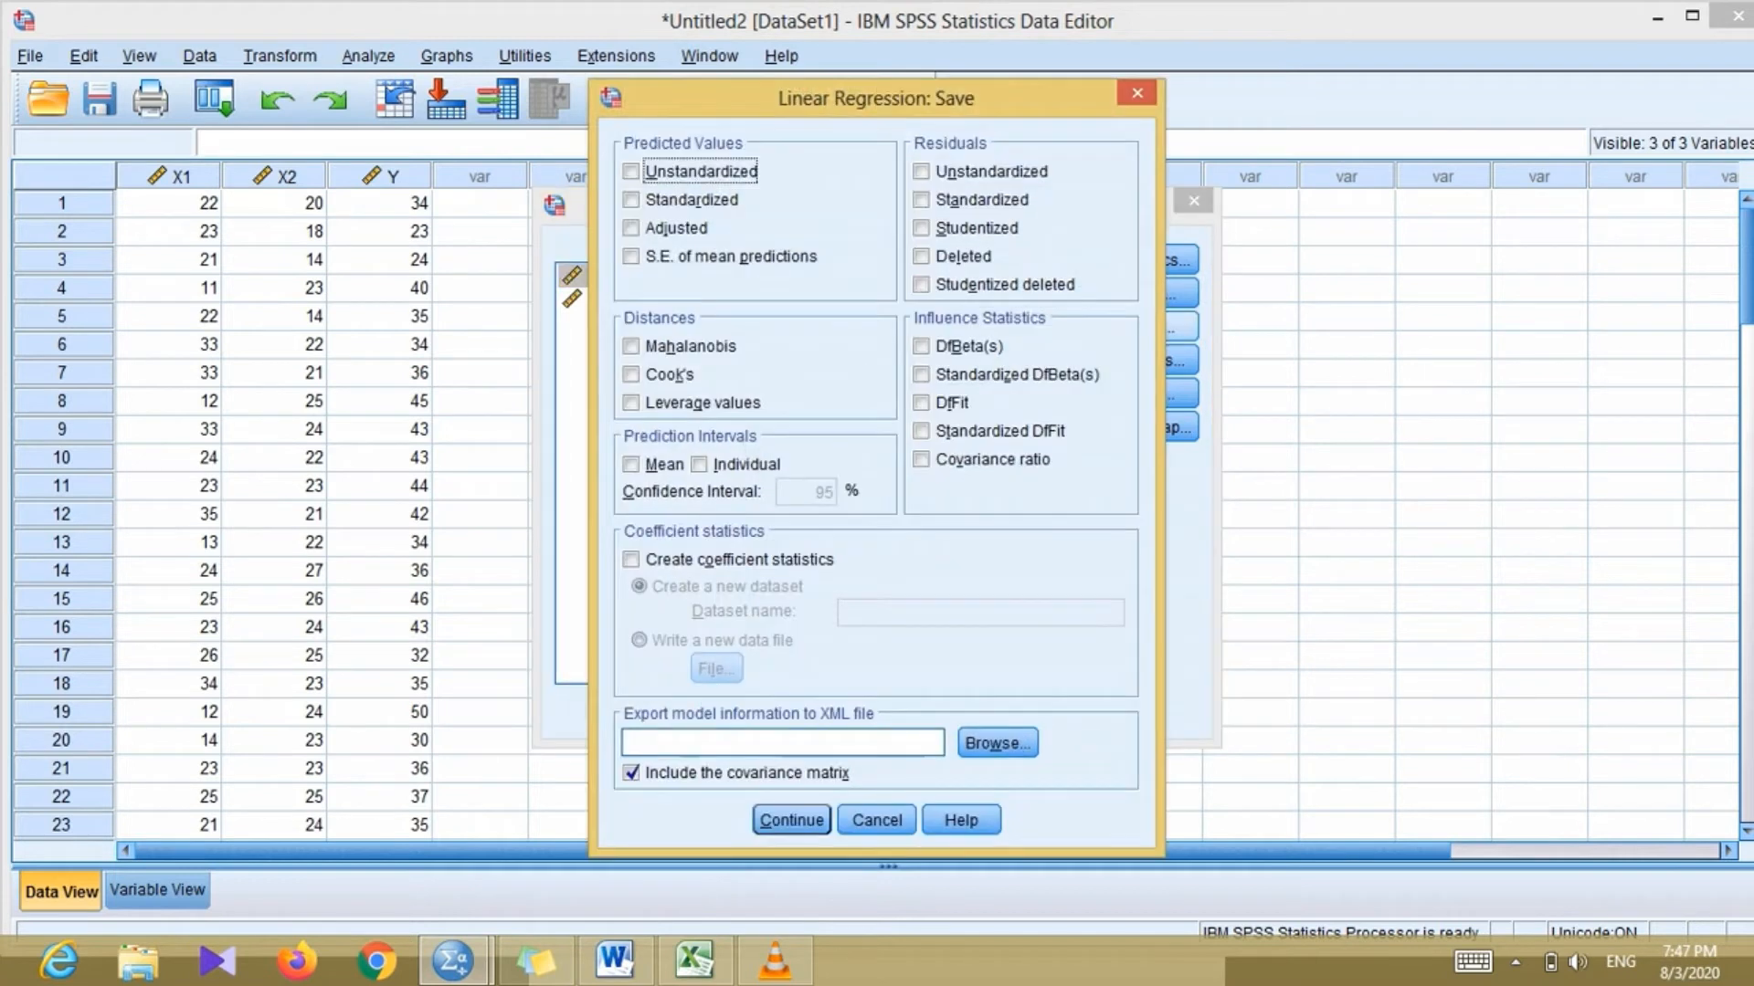
{"action": "left_click", "coordinate": [922, 171]}
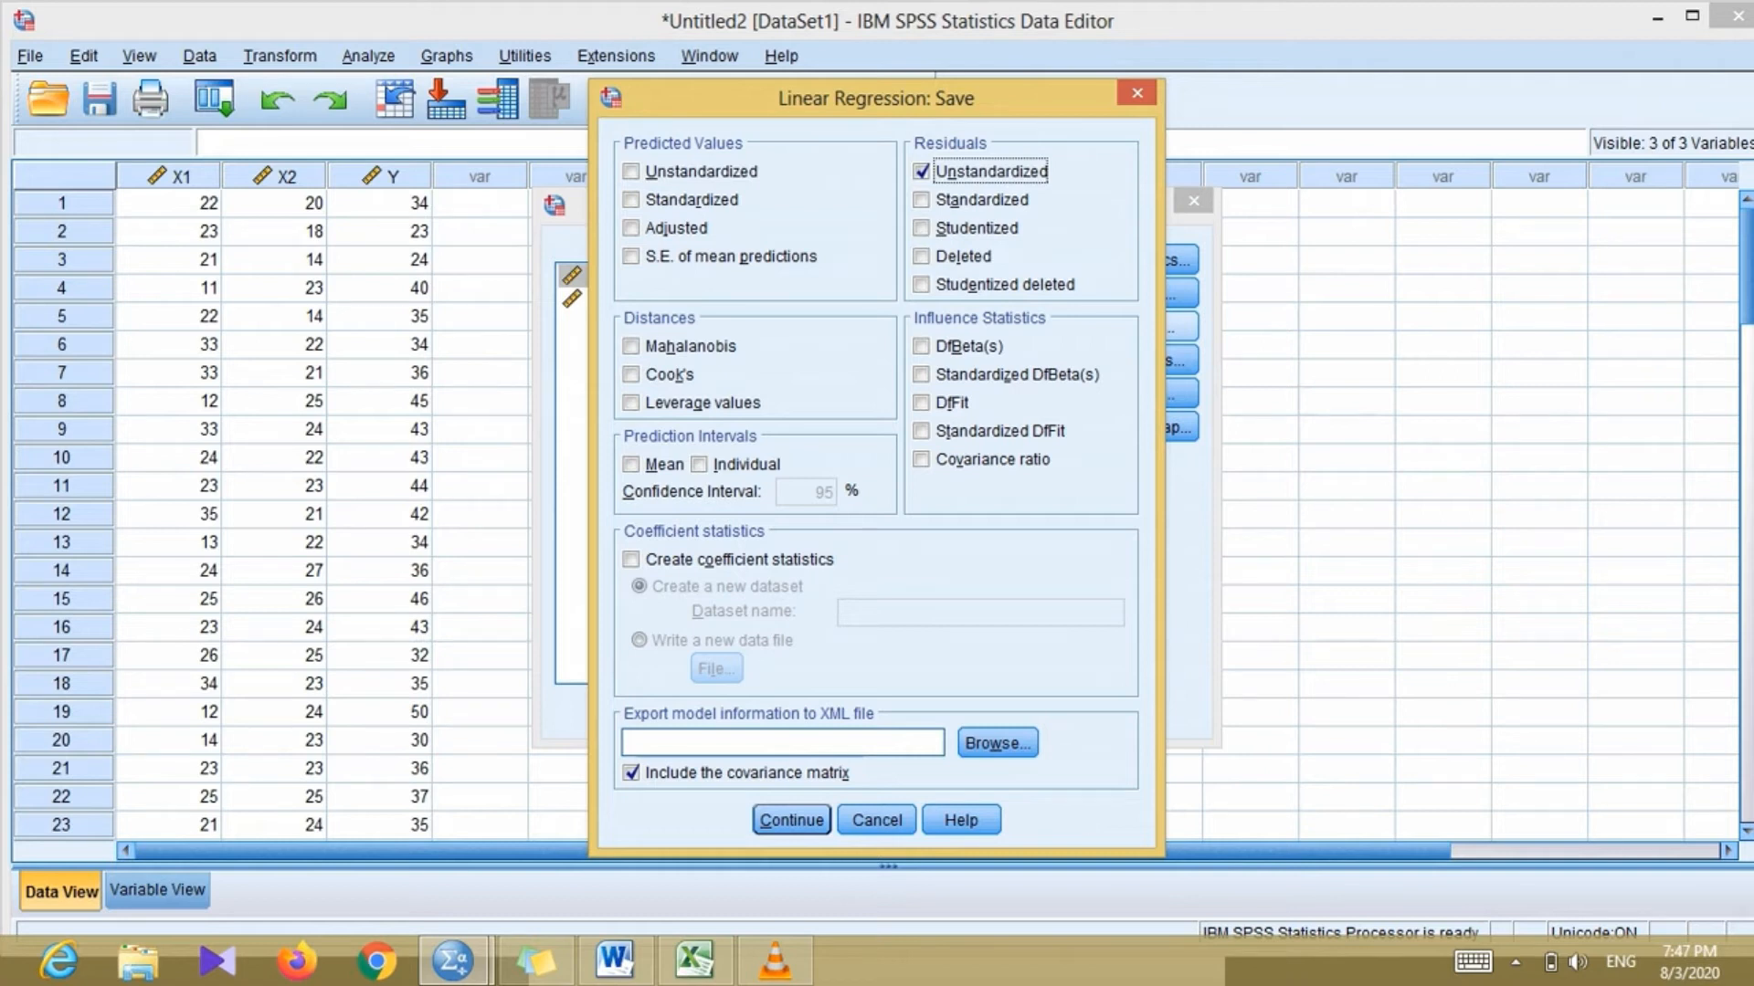
{"action": "left_click", "coordinate": [791, 819]}
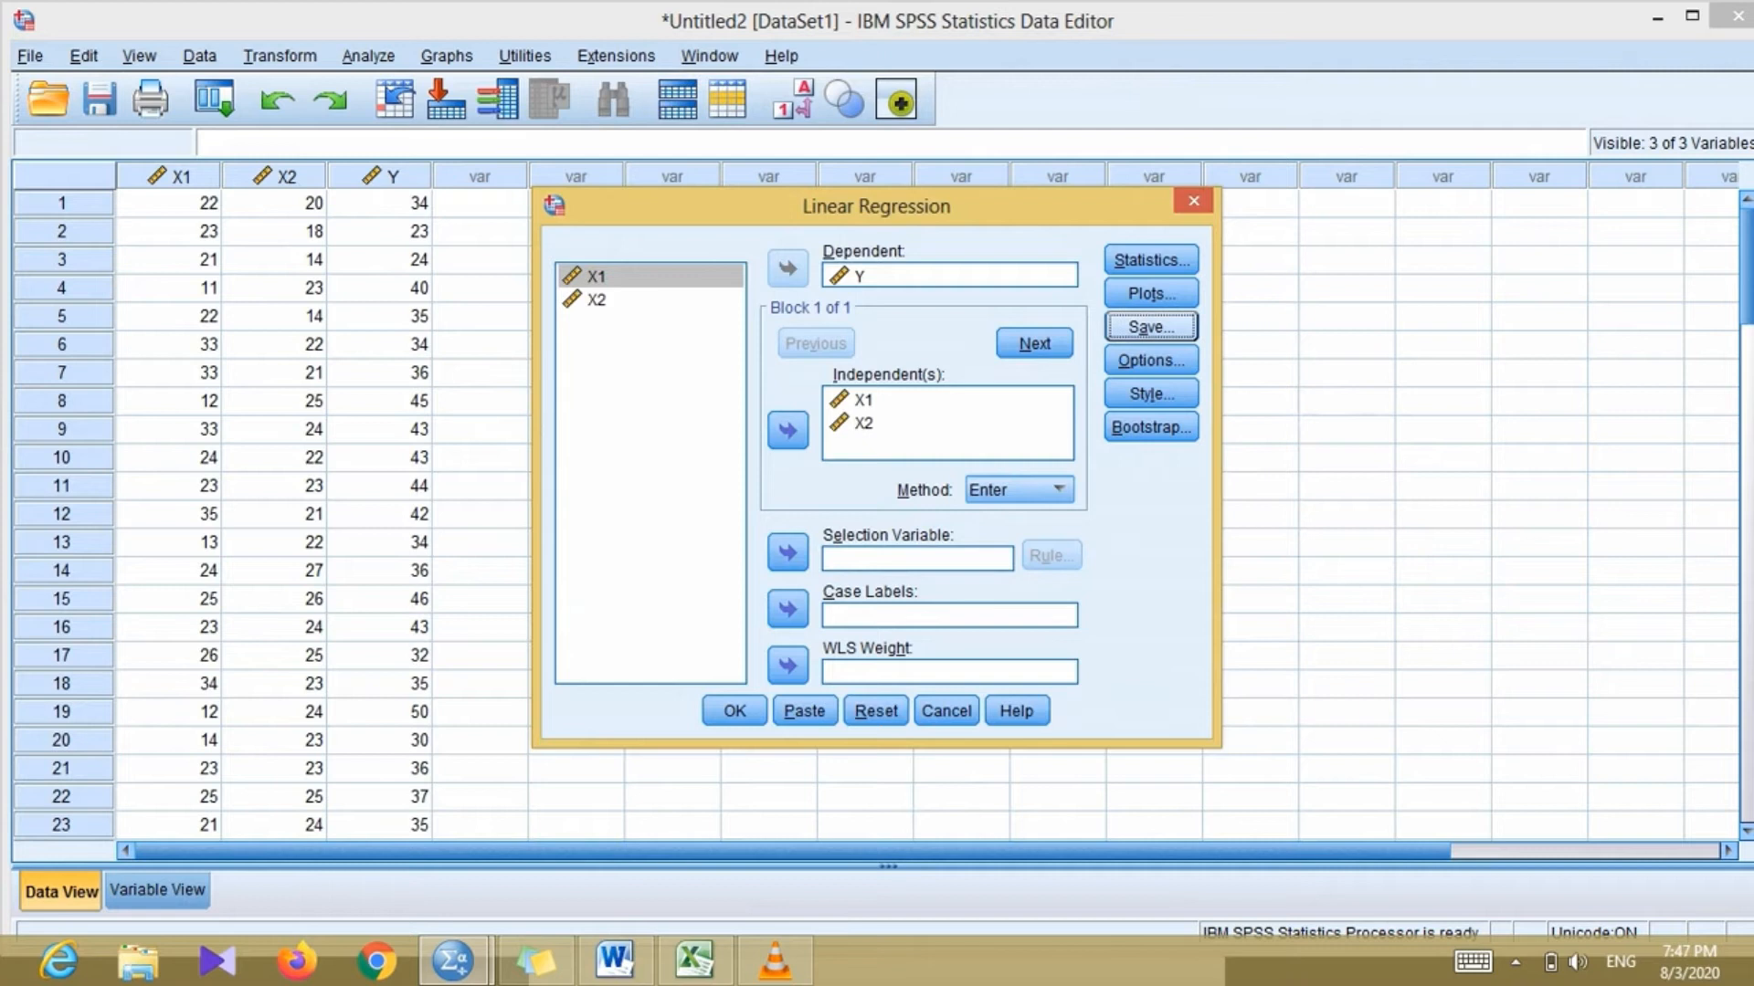
{"action": "left_click", "coordinate": [735, 710]}
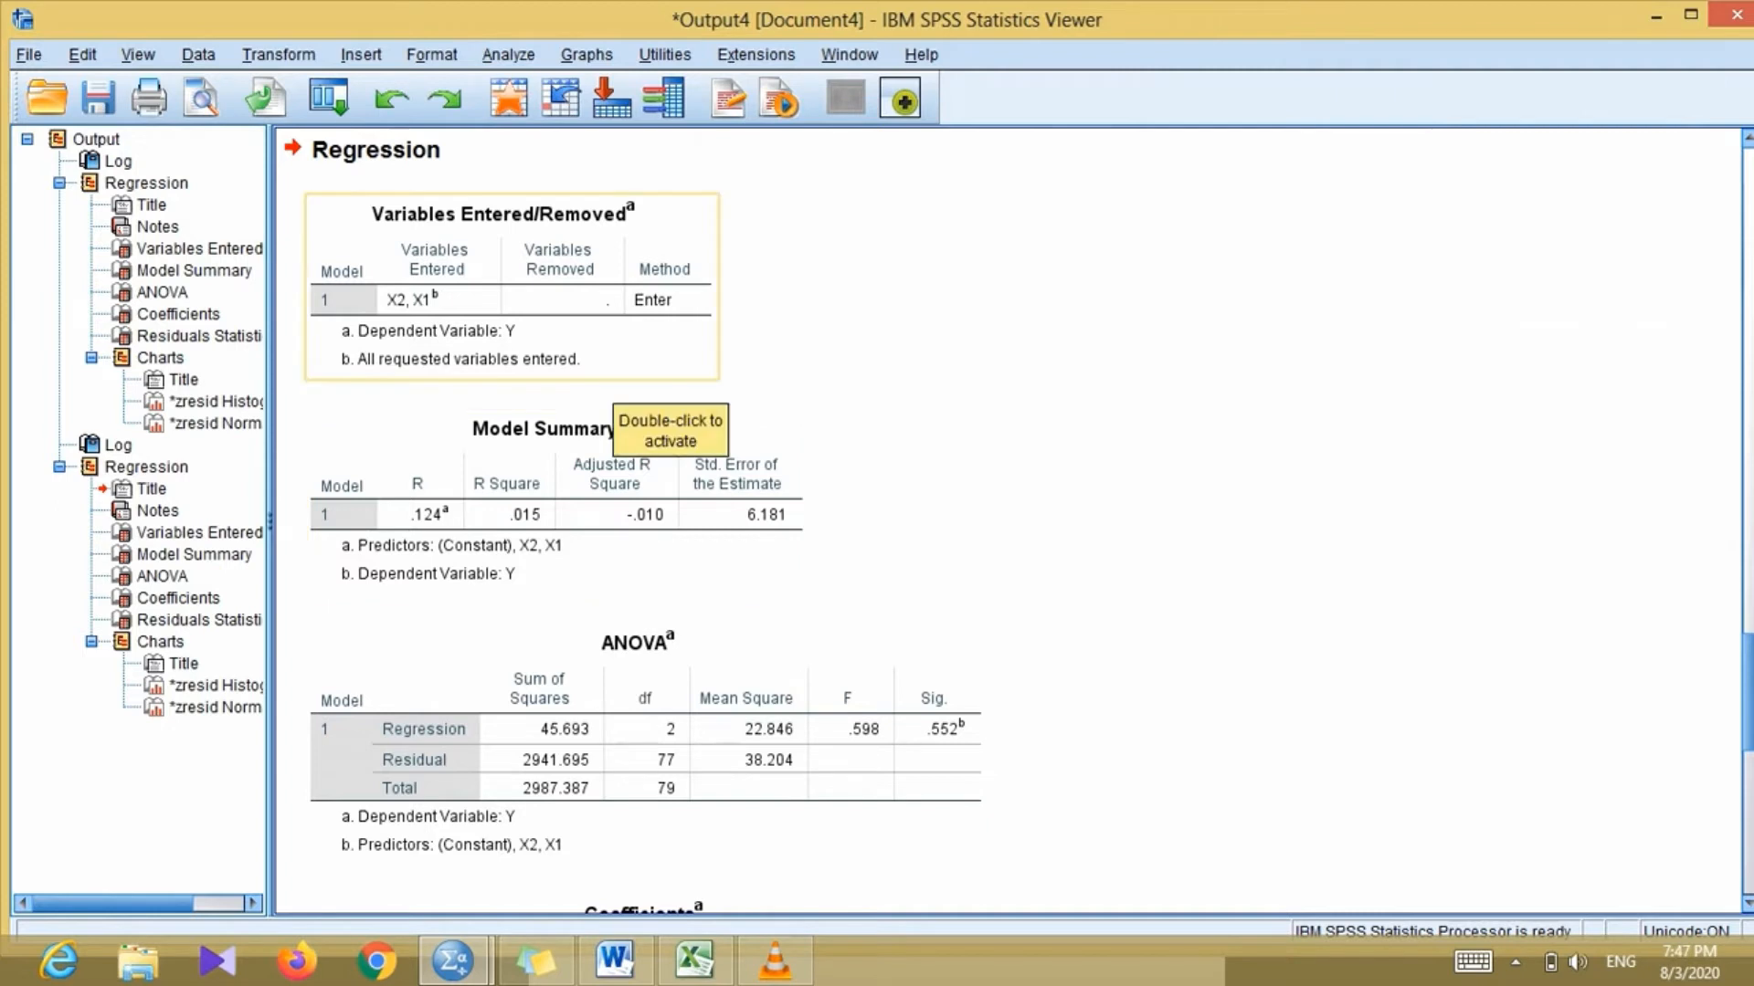
- Start a Descriptives analysis with the unstandardized residual as its only variable
{"action": "left_click", "coordinate": [508, 53]}
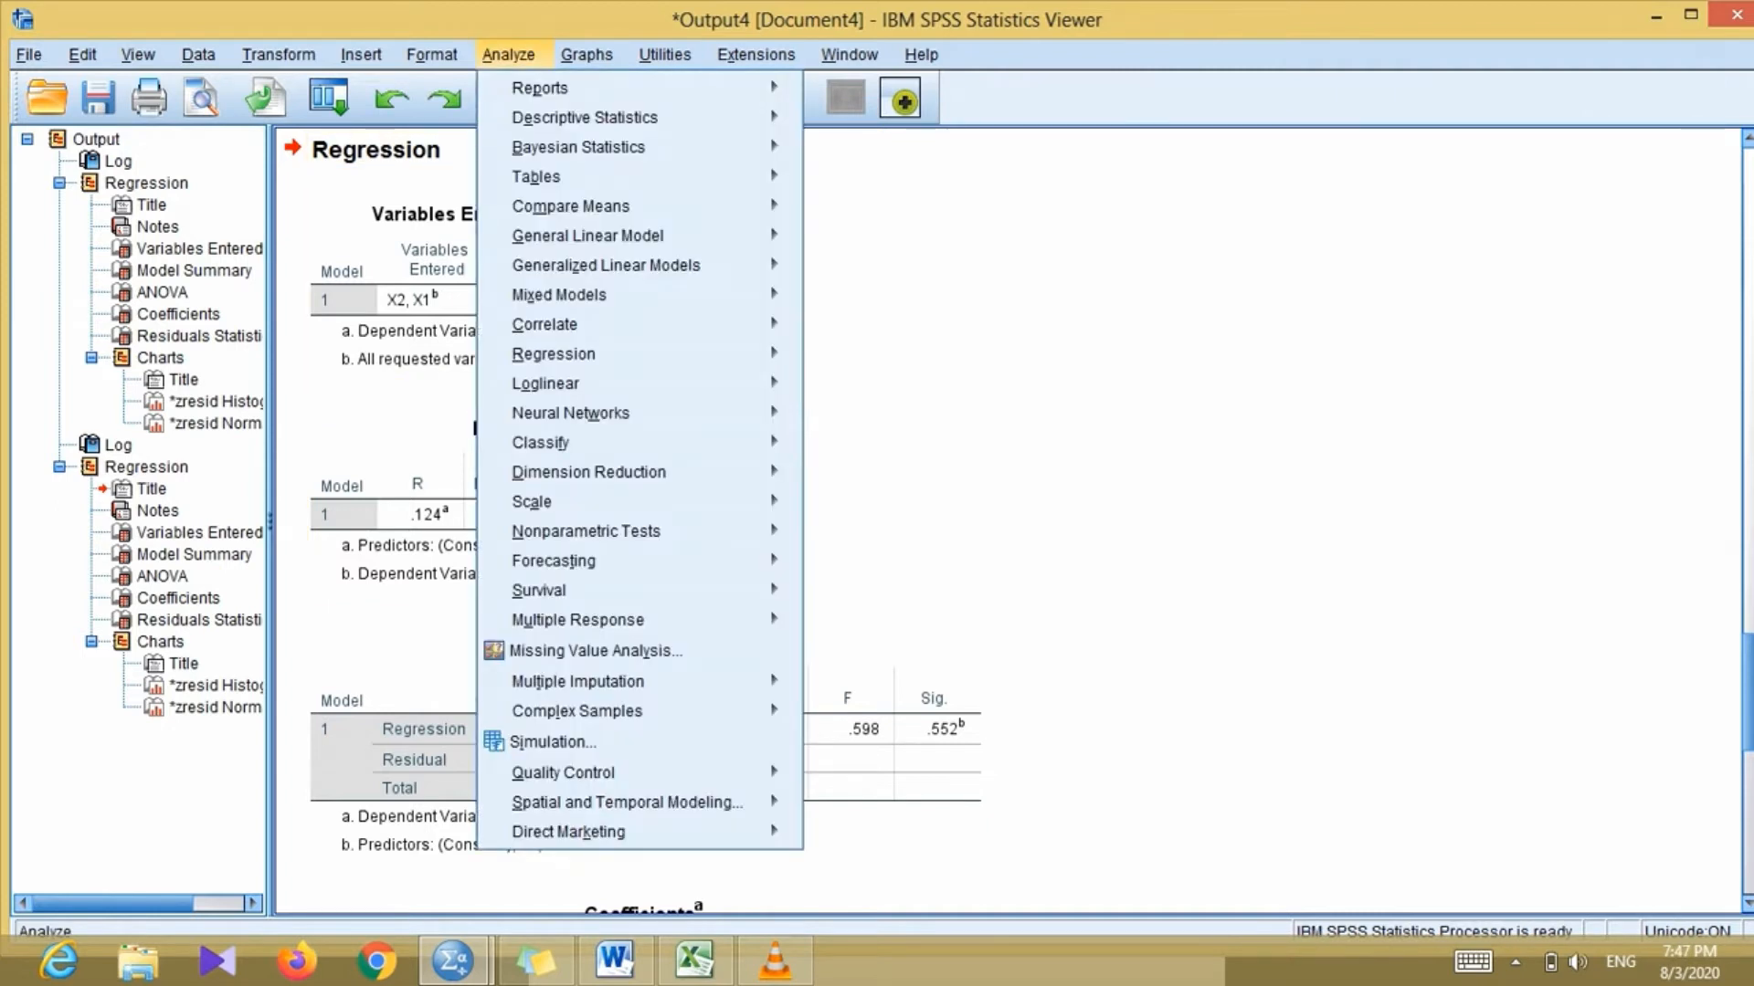
{"action": "mouse_move", "coordinate": [578, 147]}
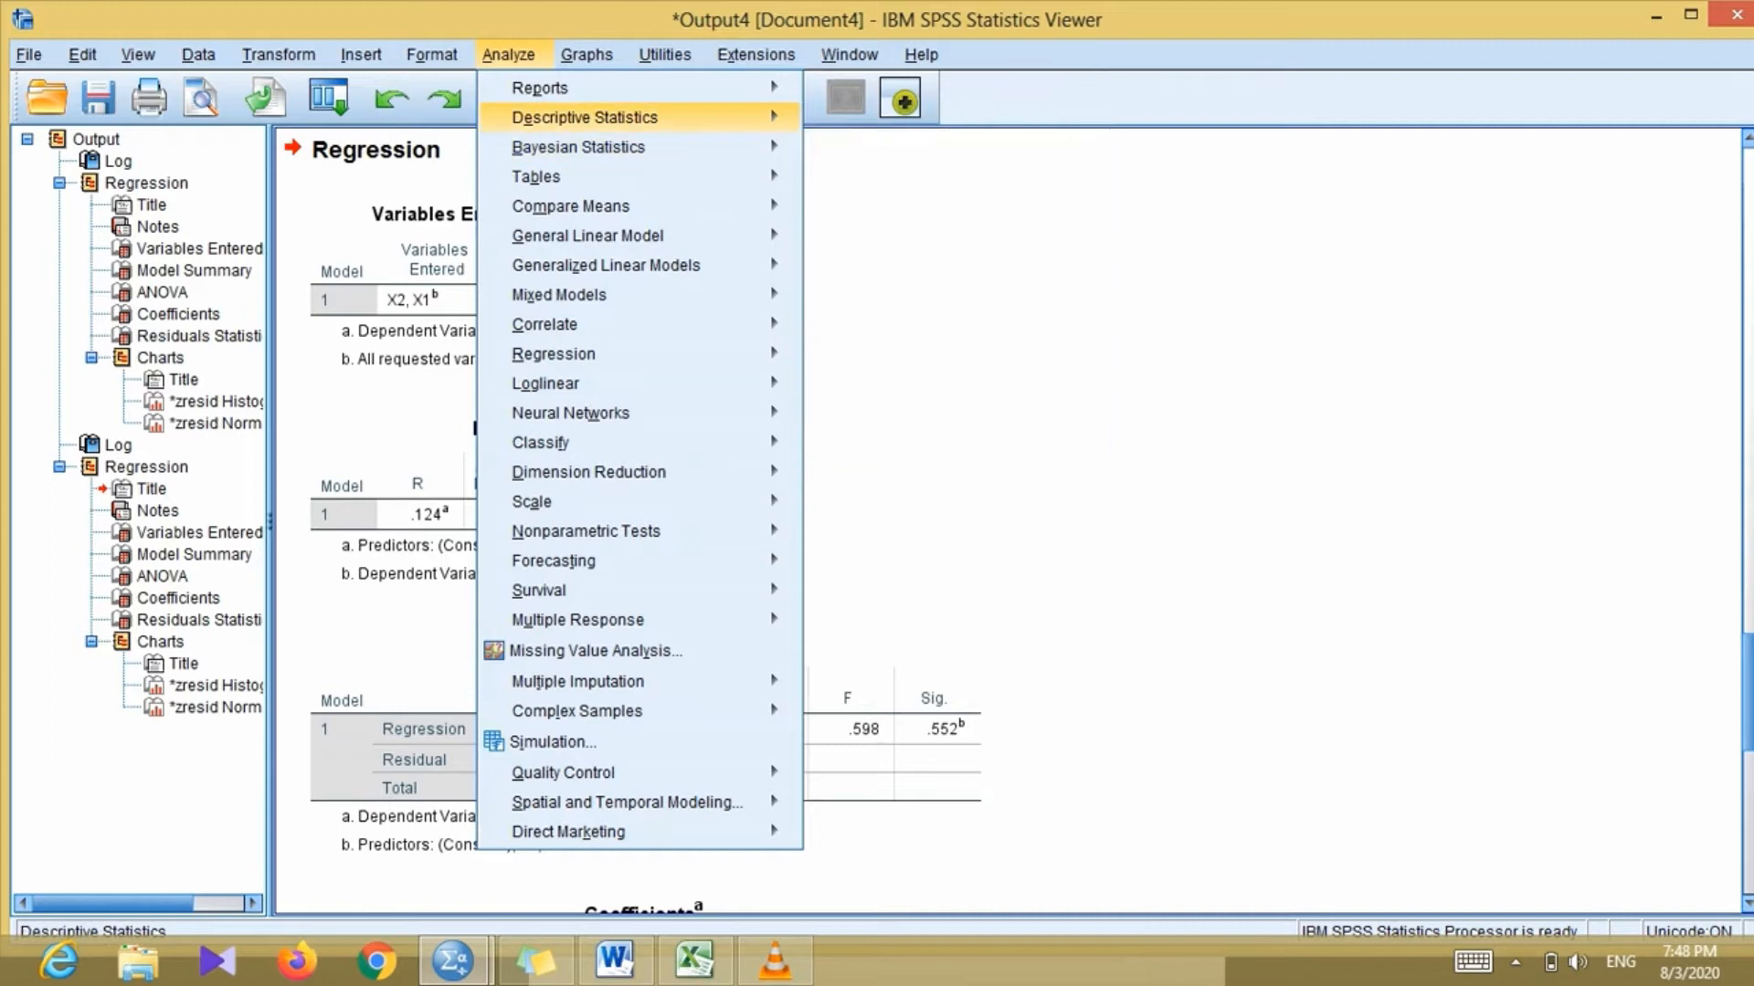
{"action": "left_click", "coordinate": [882, 155]}
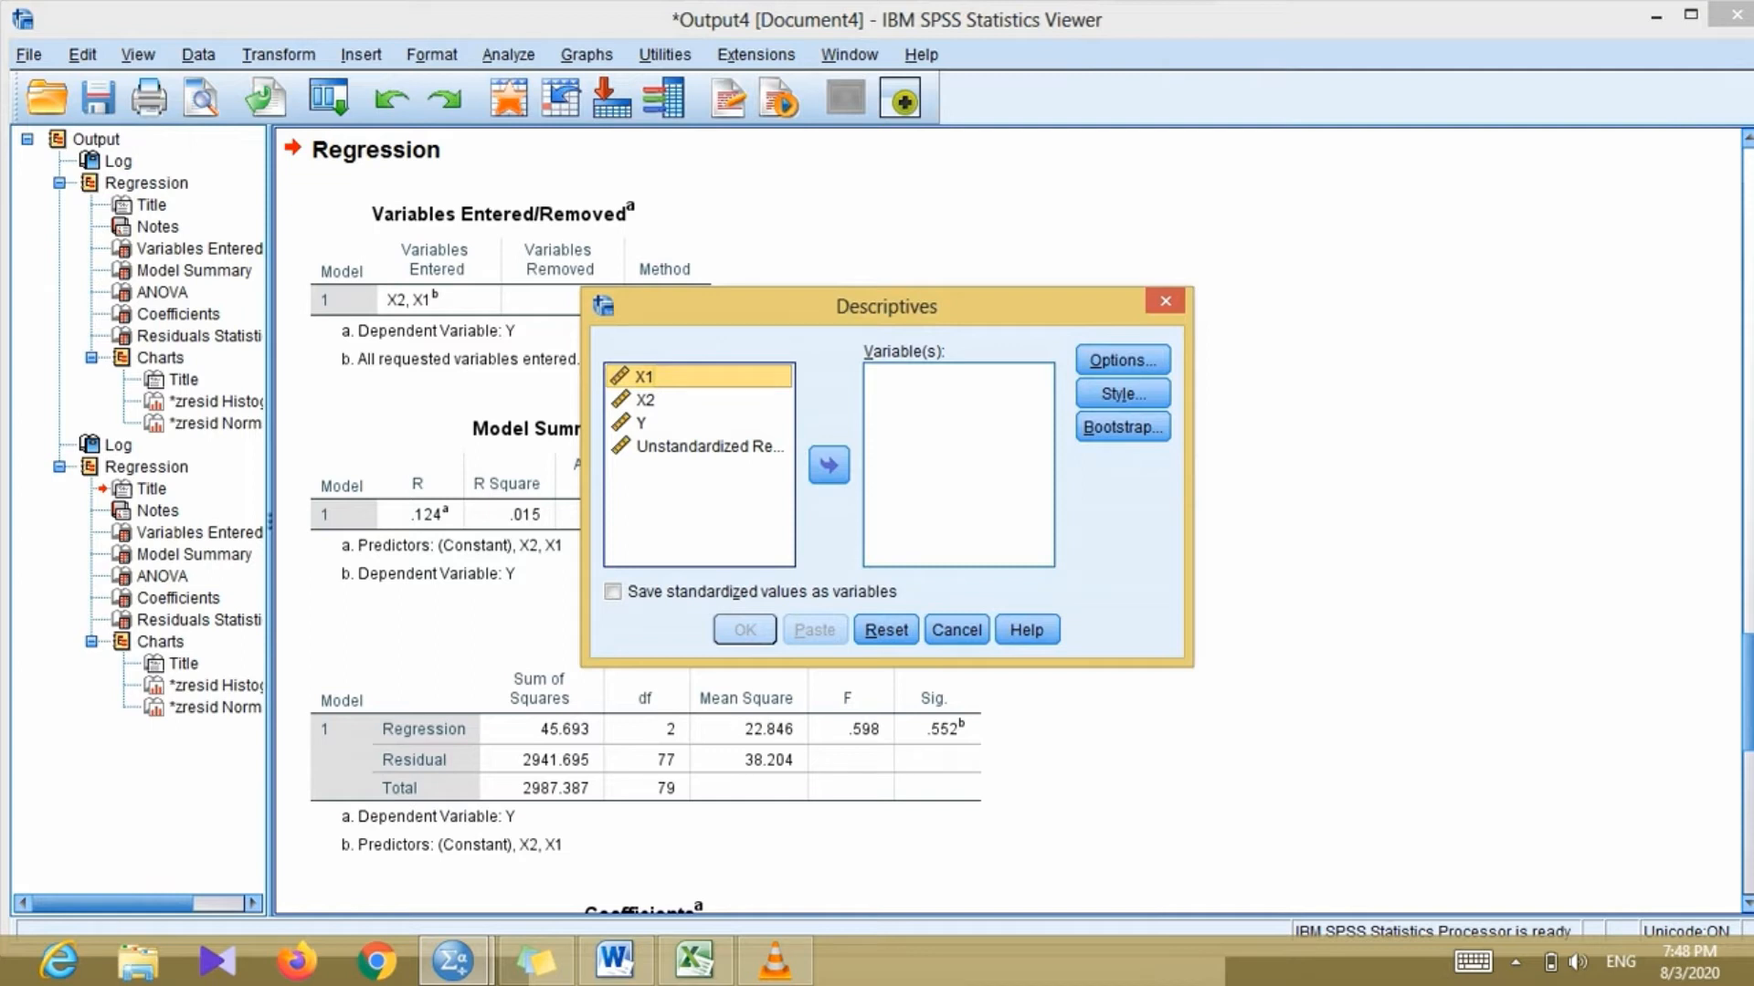
{"action": "left_click", "coordinate": [698, 447]}
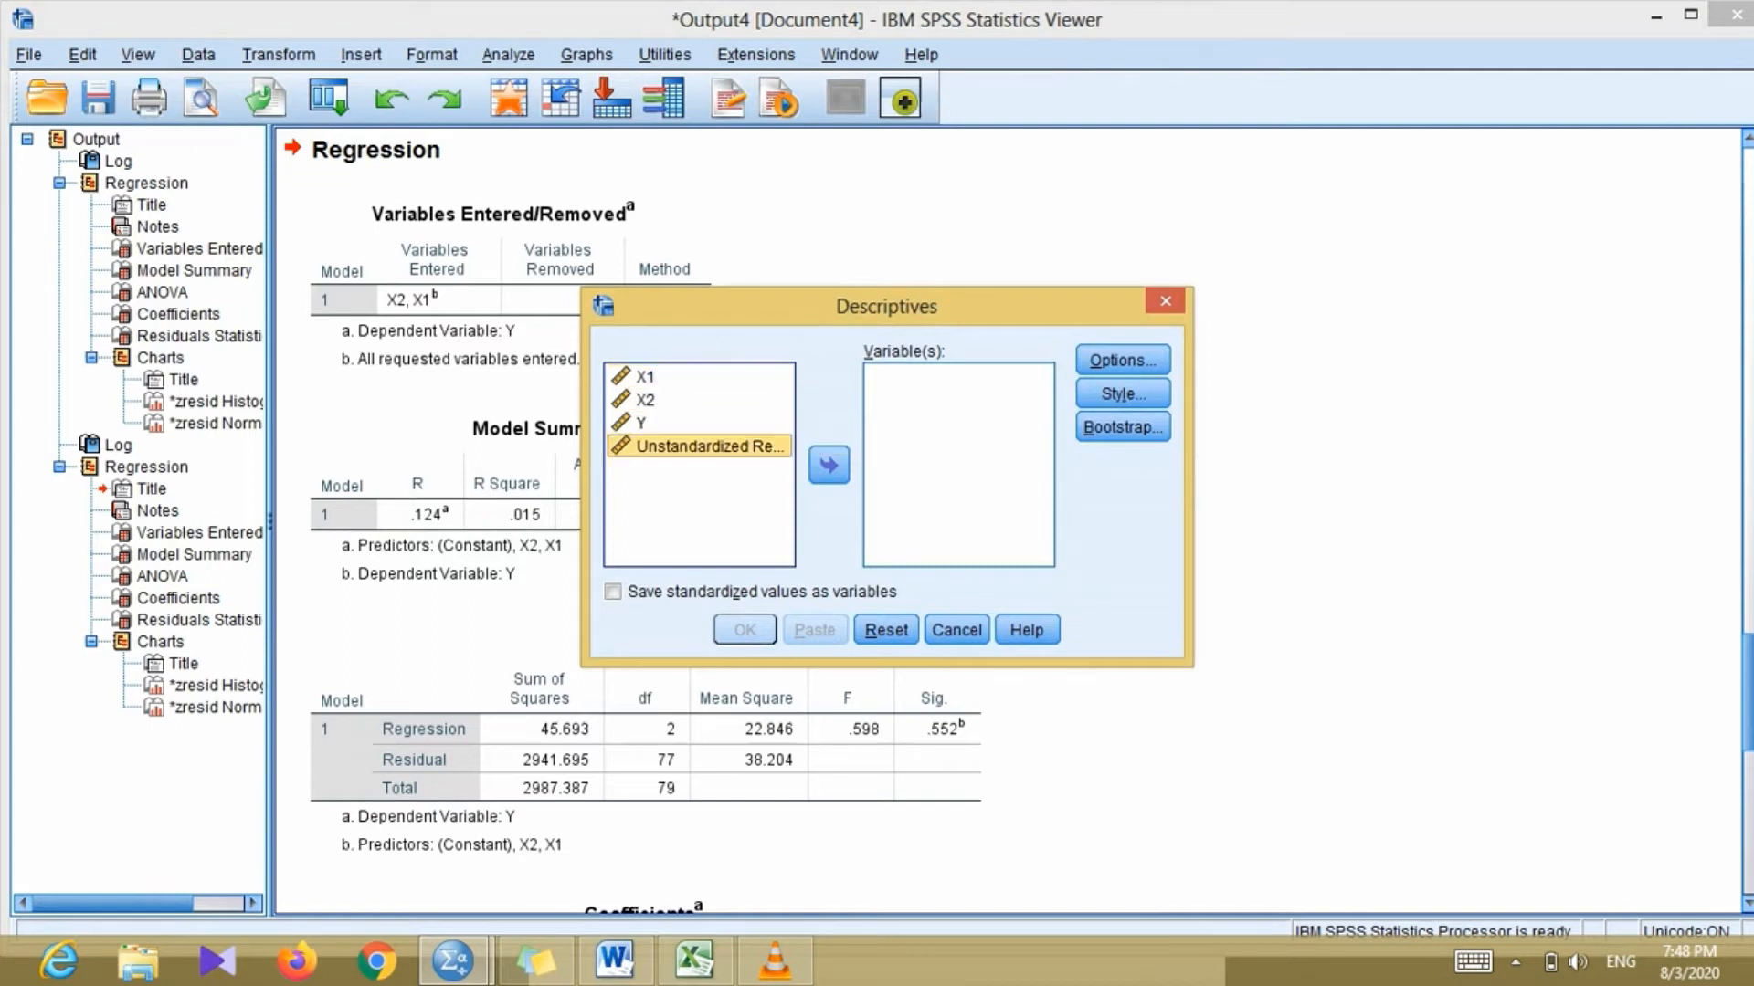
{"action": "left_click", "coordinate": [828, 465]}
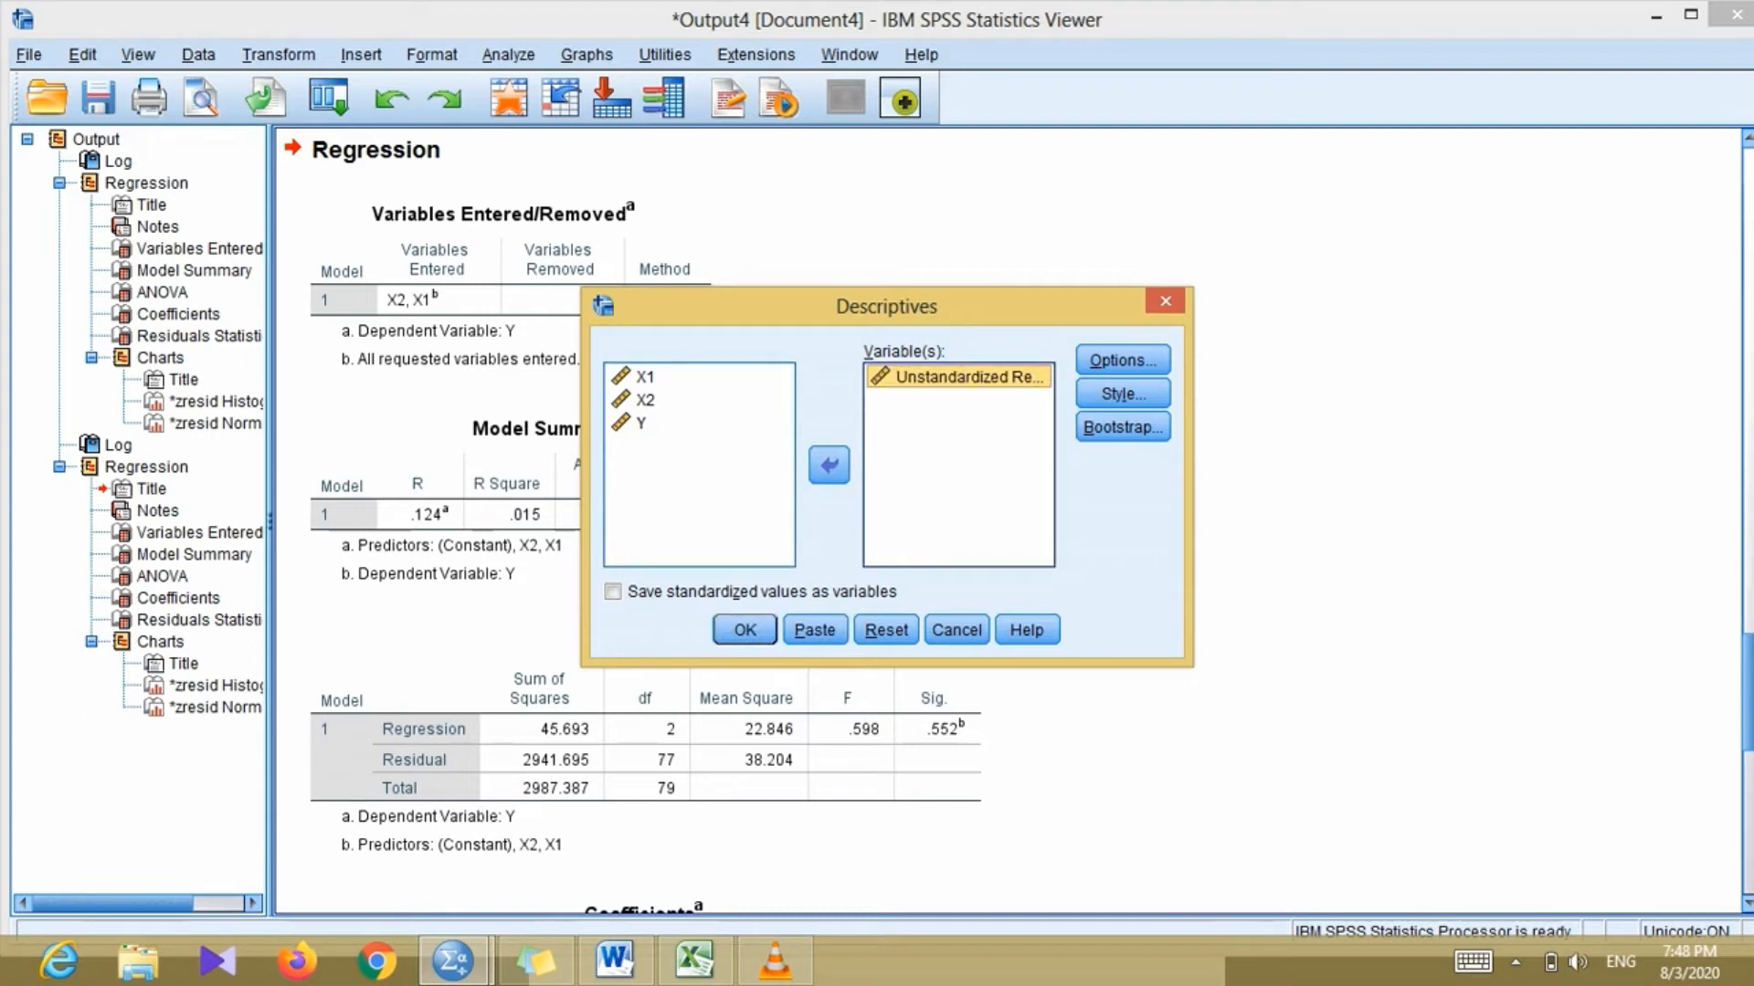
- Include kurtosis and skewness in the Descriptives statistics and run the analysis
{"action": "left_click", "coordinate": [1122, 360]}
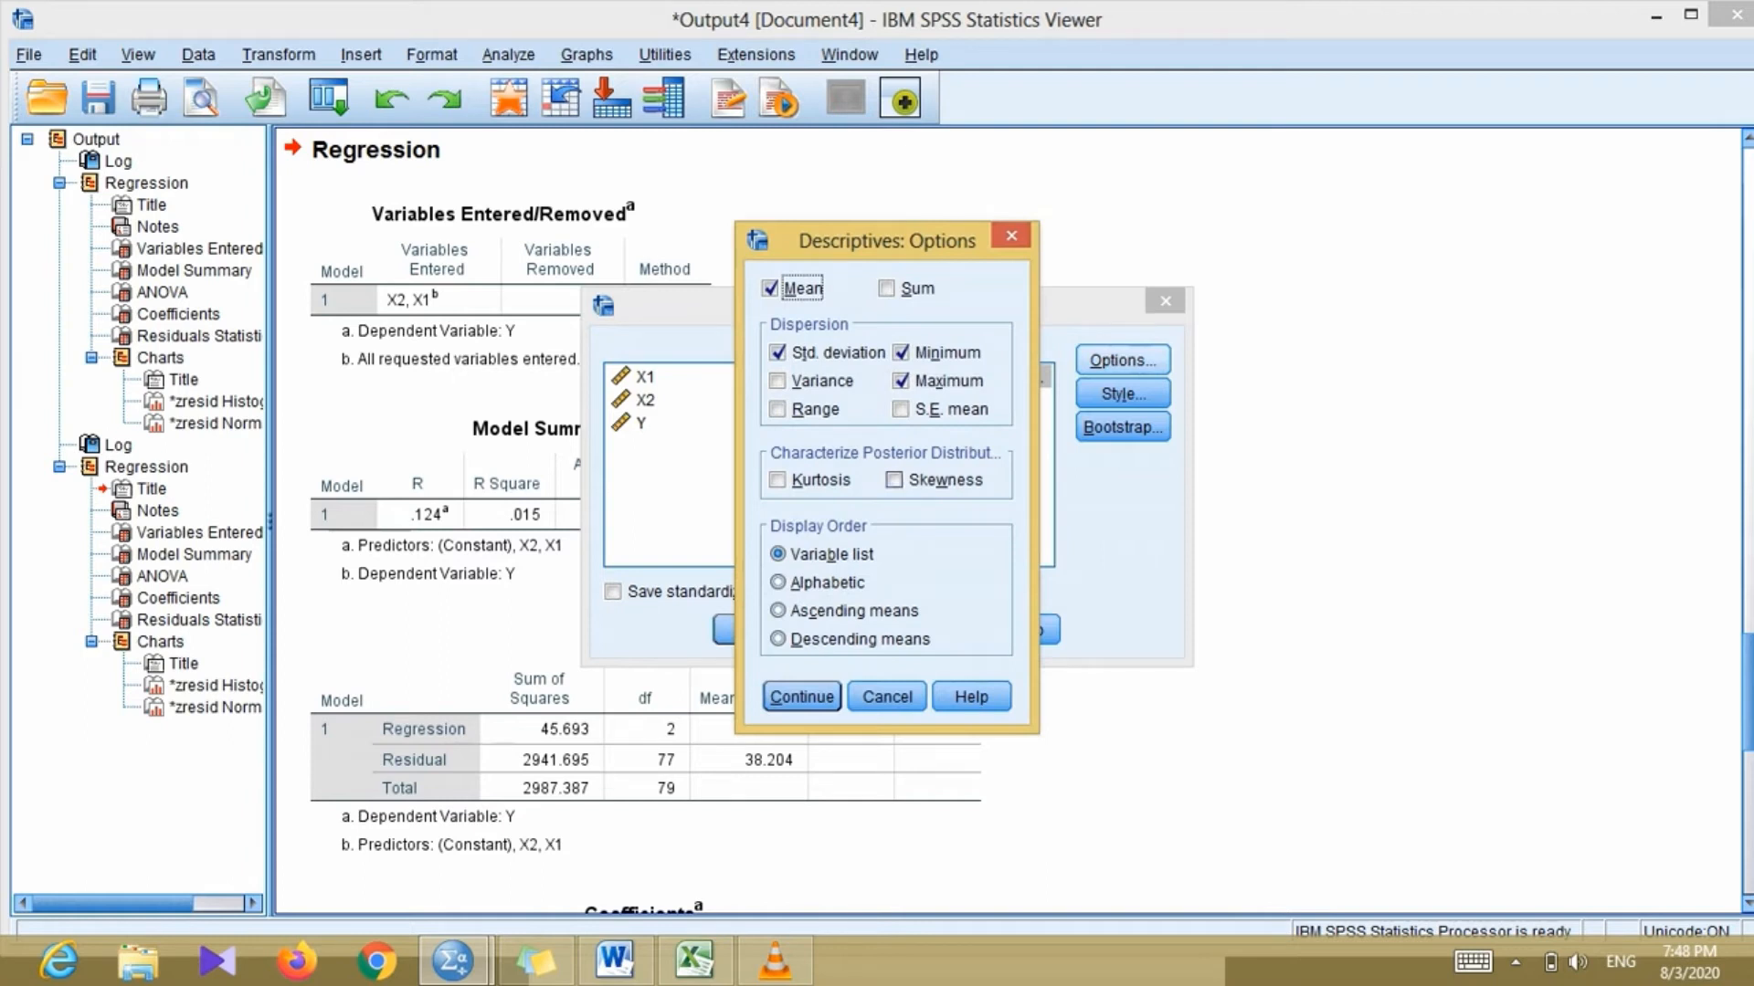
{"action": "left_click", "coordinate": [777, 480]}
{"action": "left_click", "coordinate": [894, 479]}
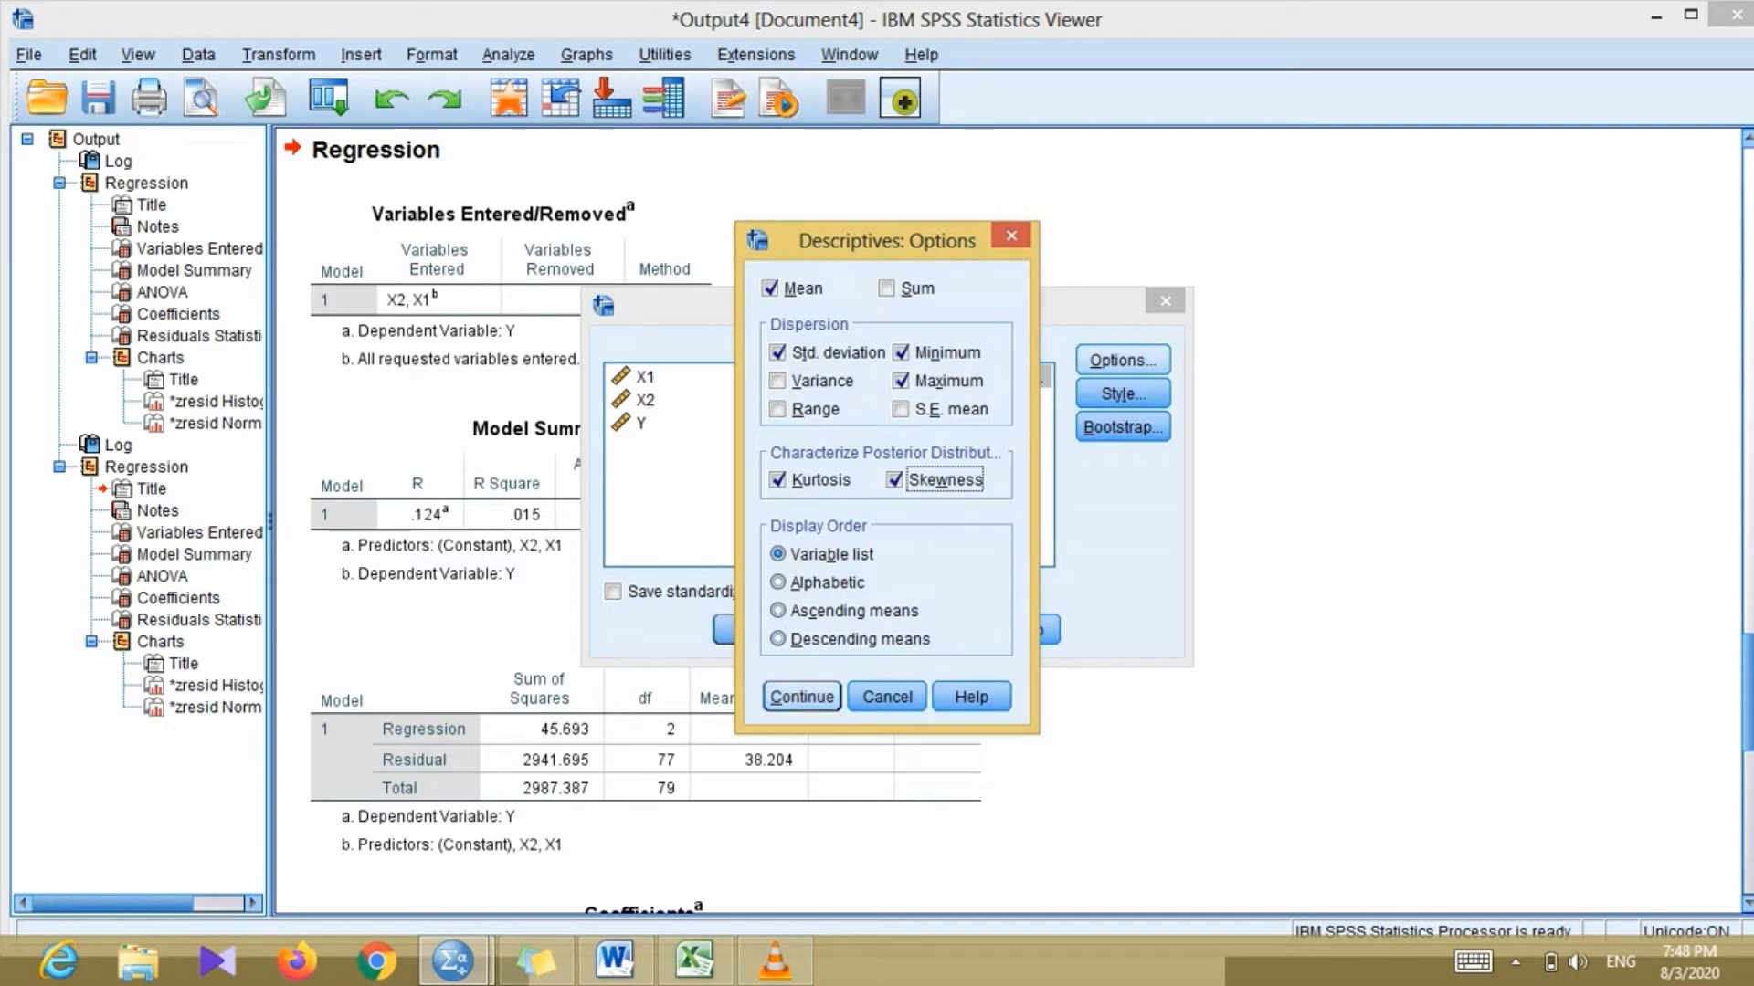
{"action": "left_click", "coordinate": [801, 696]}
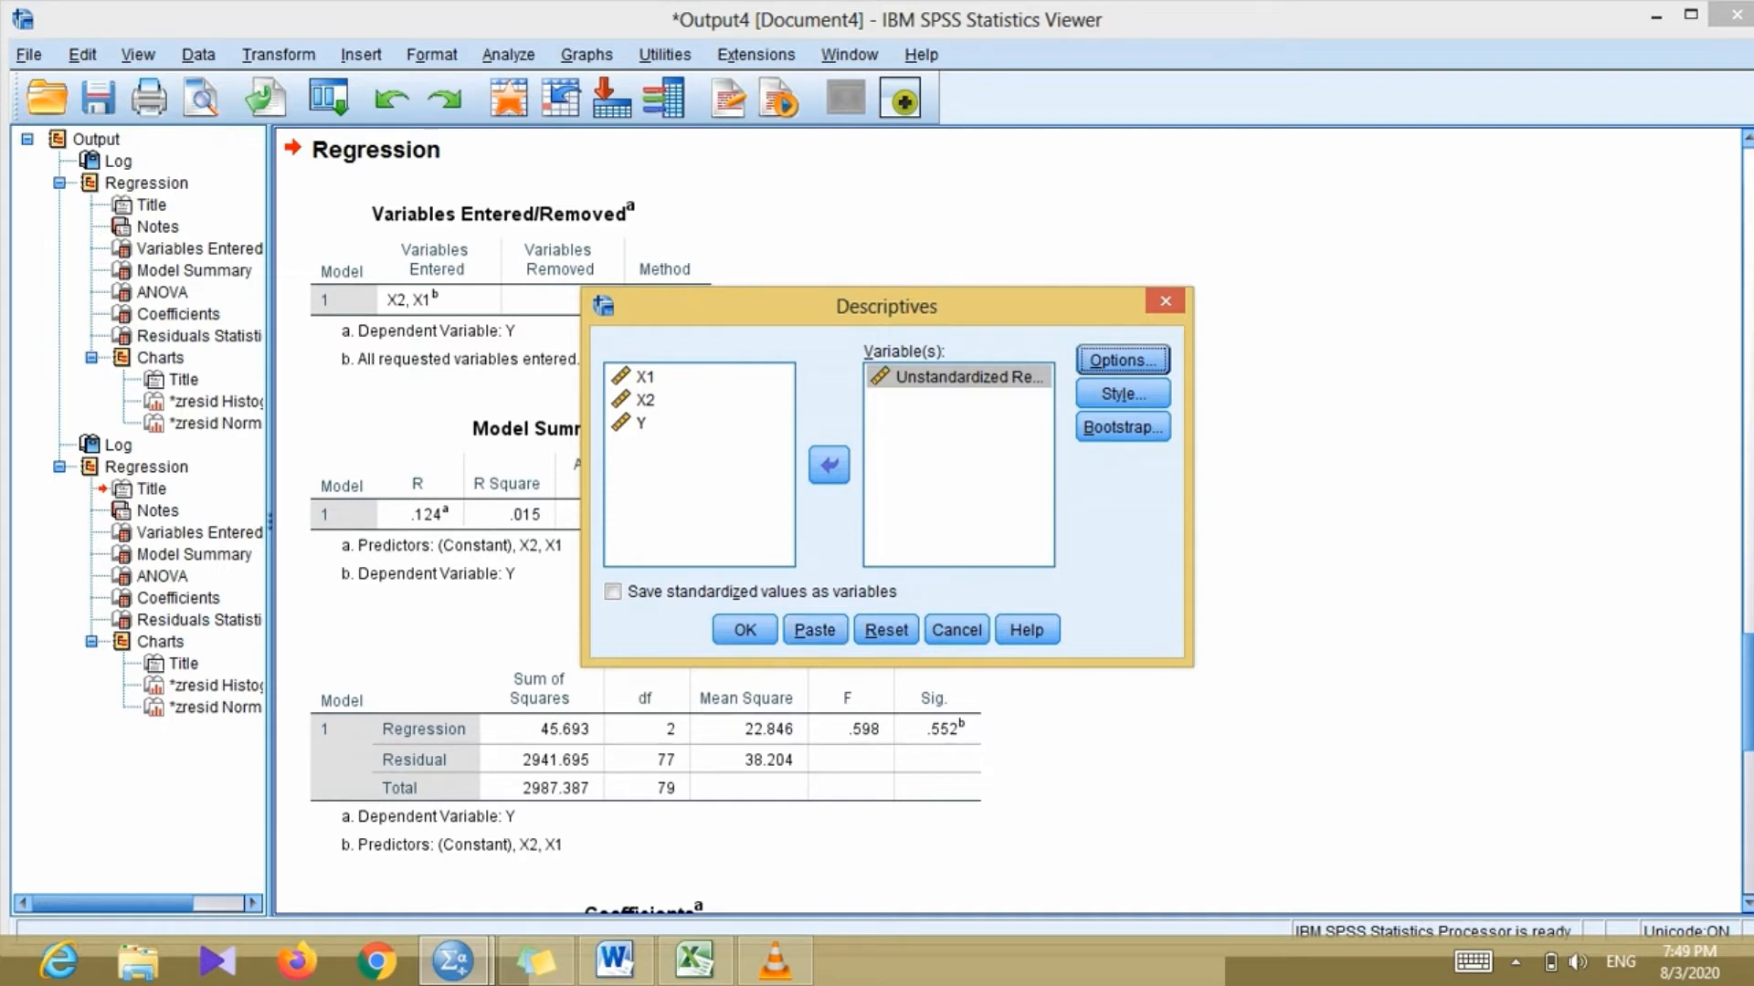
{"action": "left_click", "coordinate": [745, 629]}
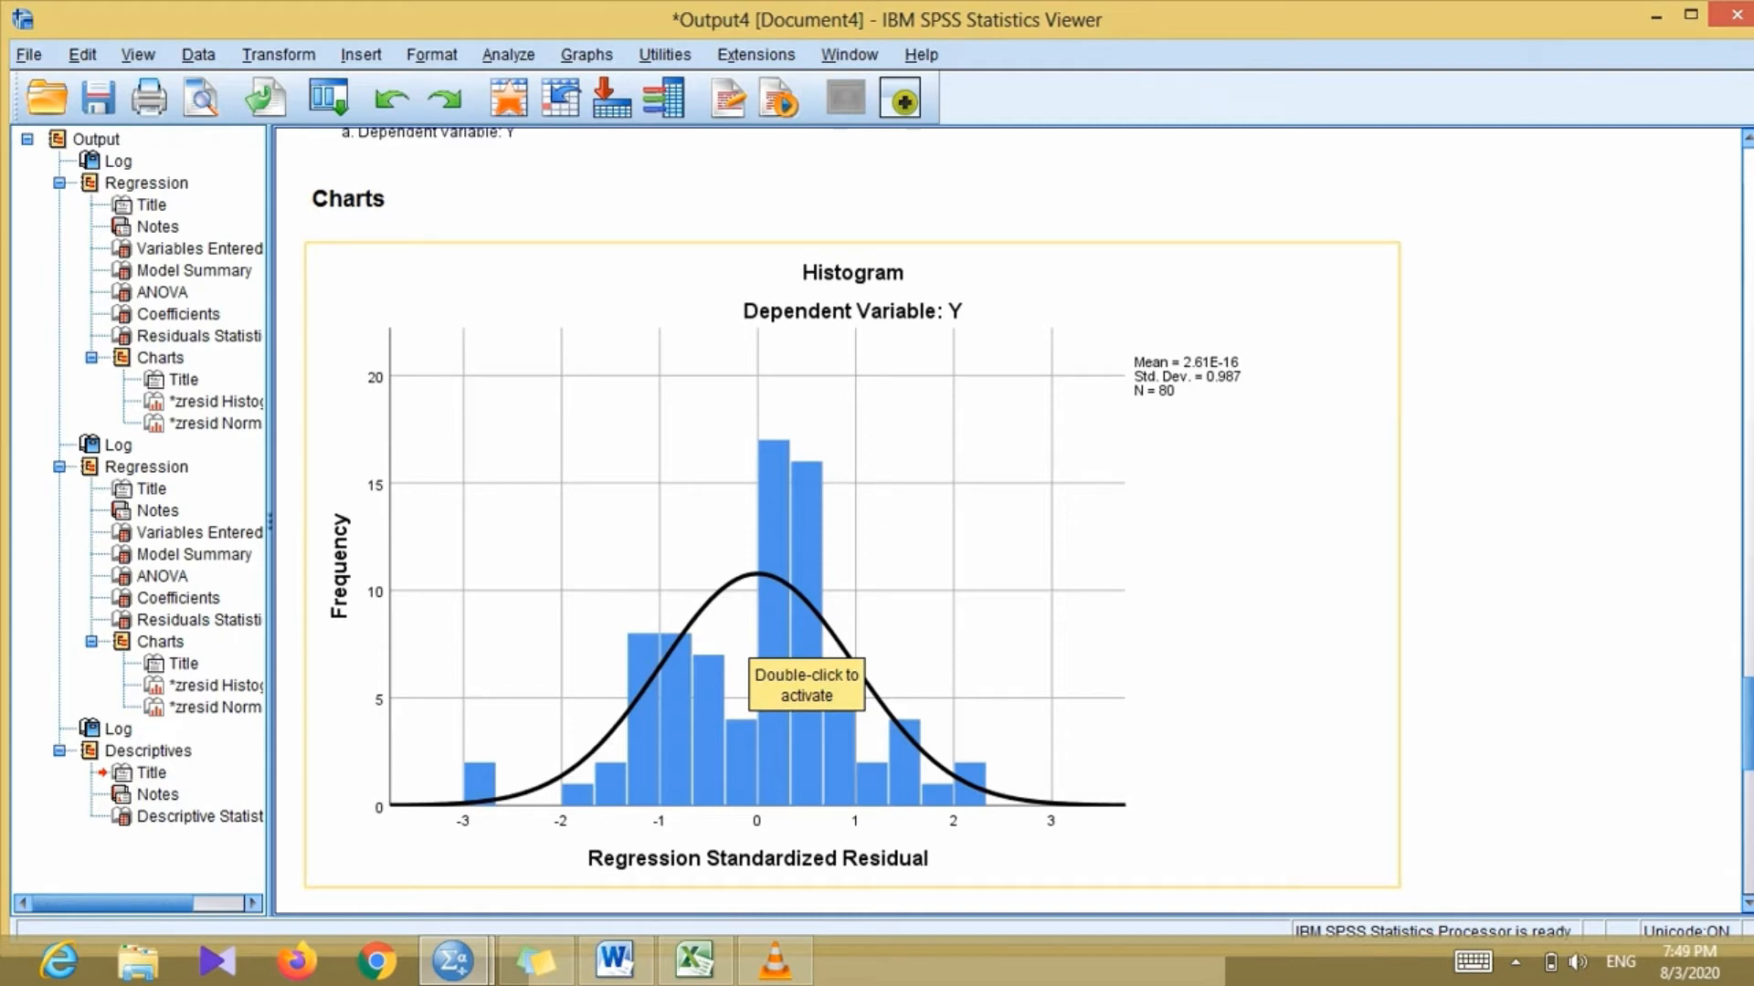
- Run the legacy nonparametric 1-Sample K-S test on the unstandardized residual against the Normal distribution
{"action": "left_click", "coordinate": [509, 54]}
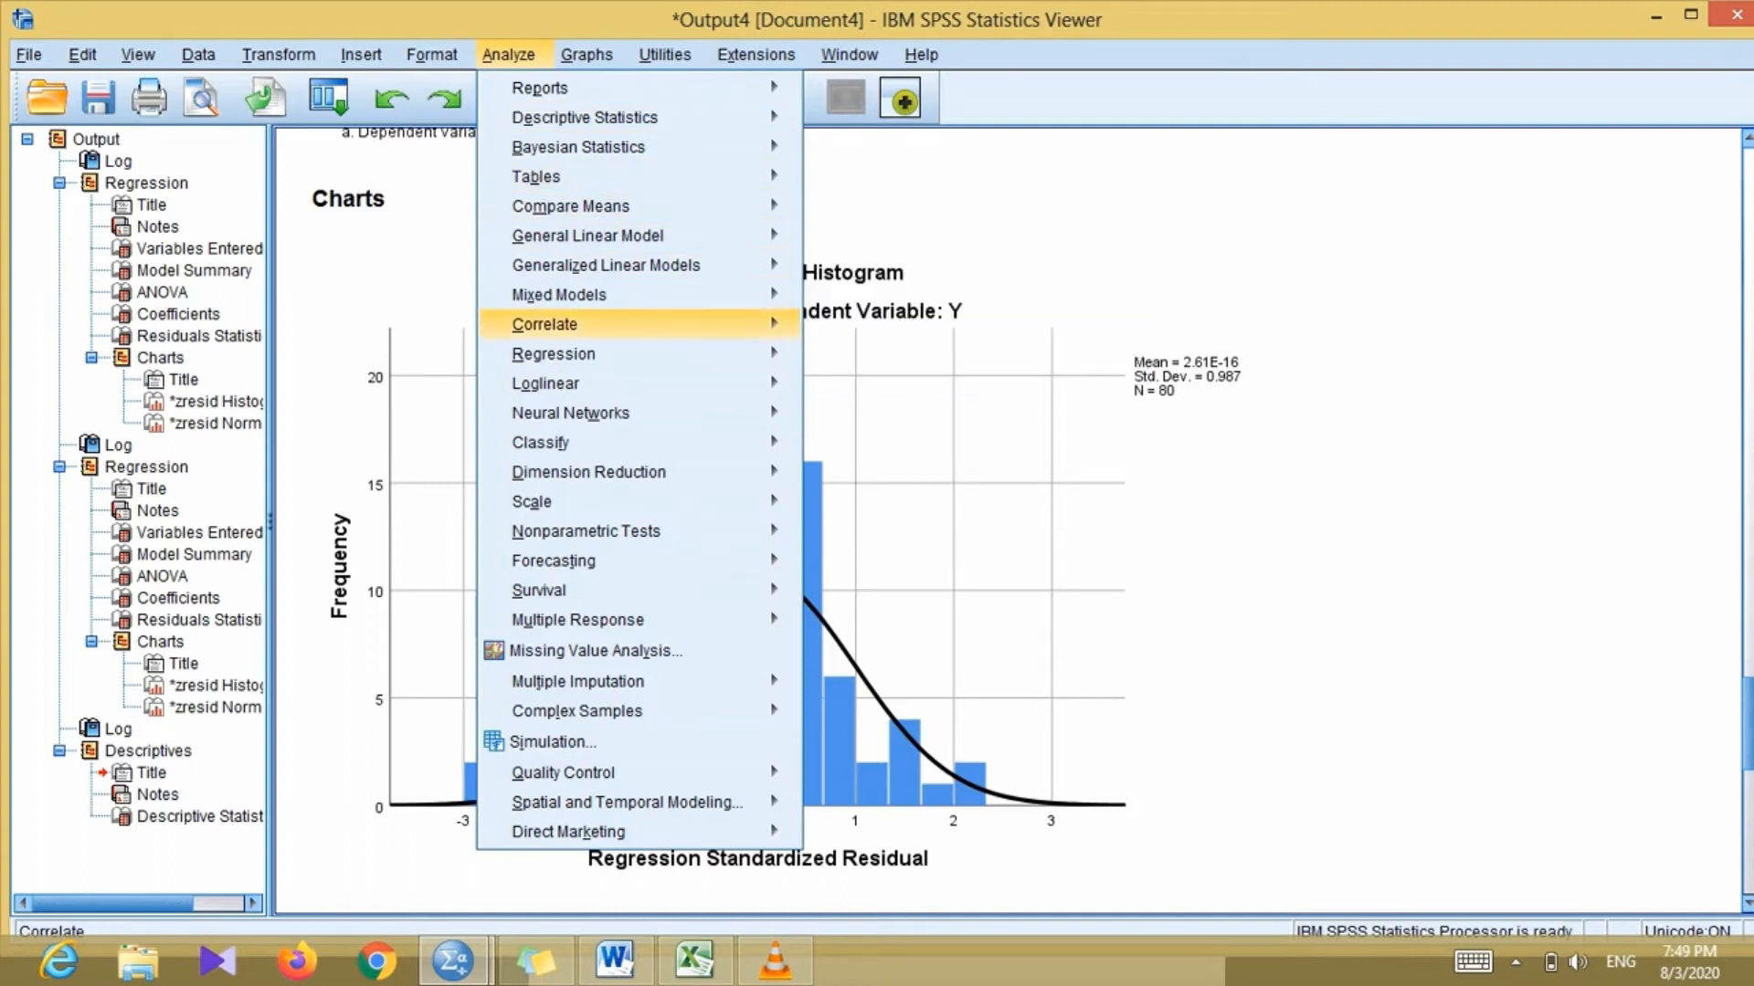
{"action": "mouse_move", "coordinate": [585, 354]}
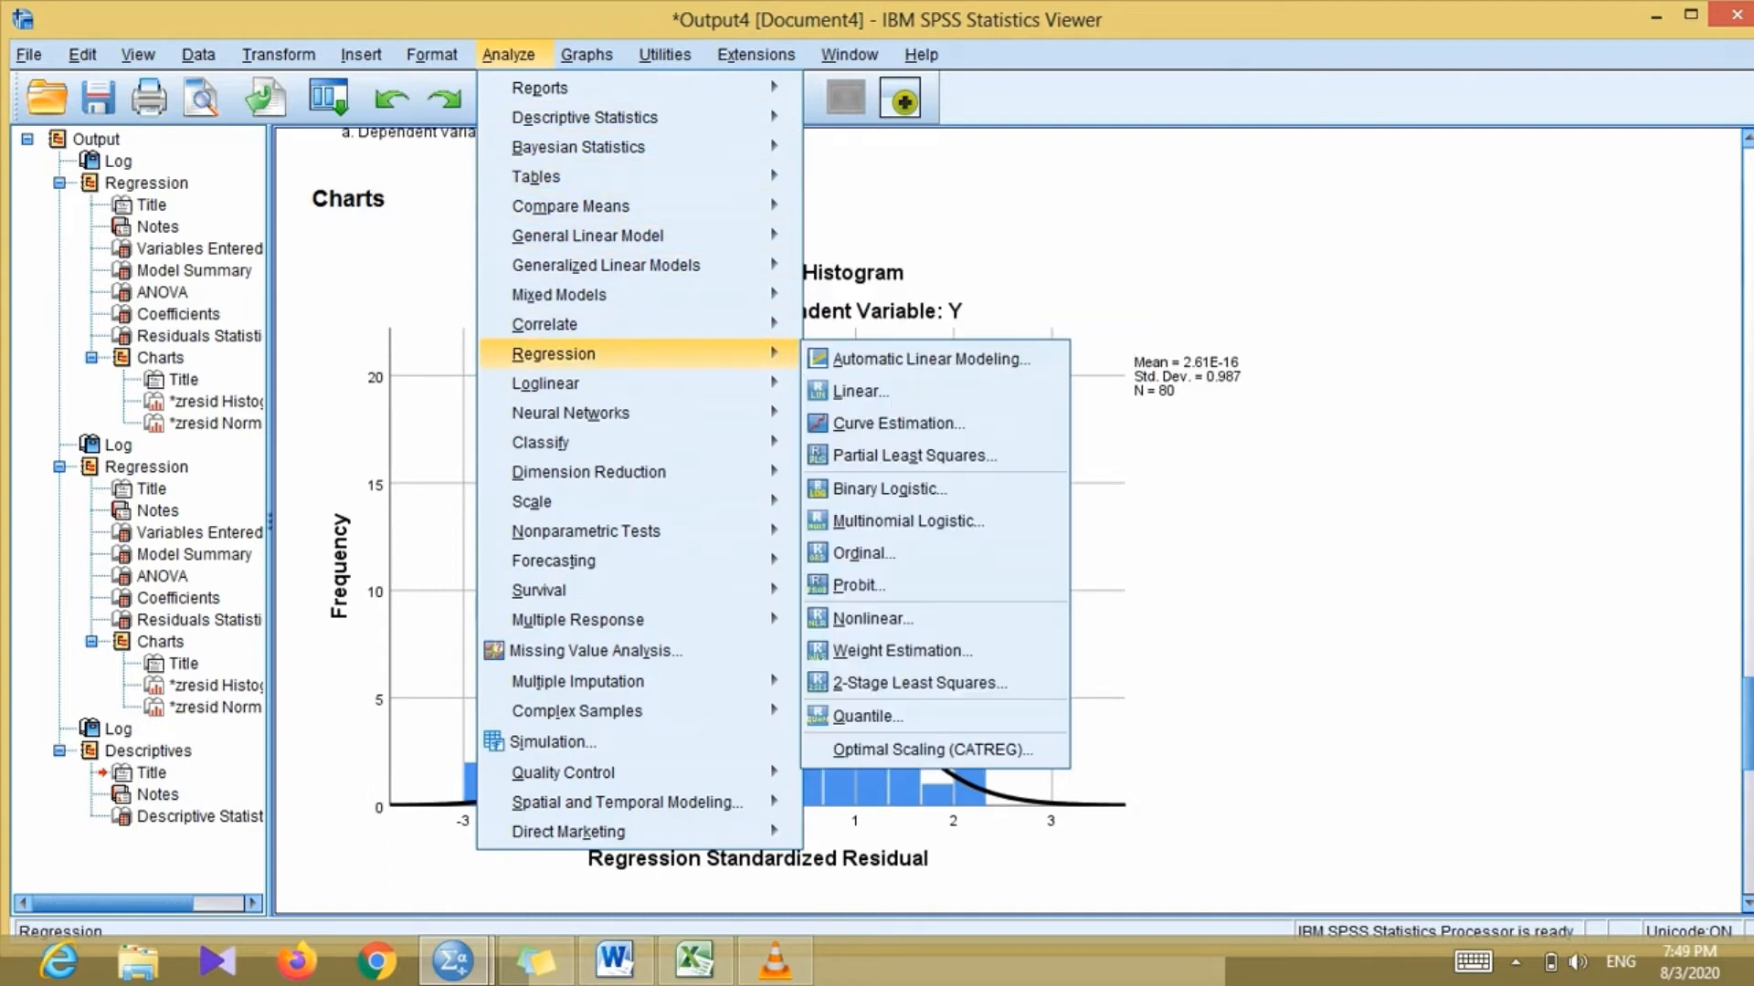
{"action": "mouse_move", "coordinate": [548, 501]}
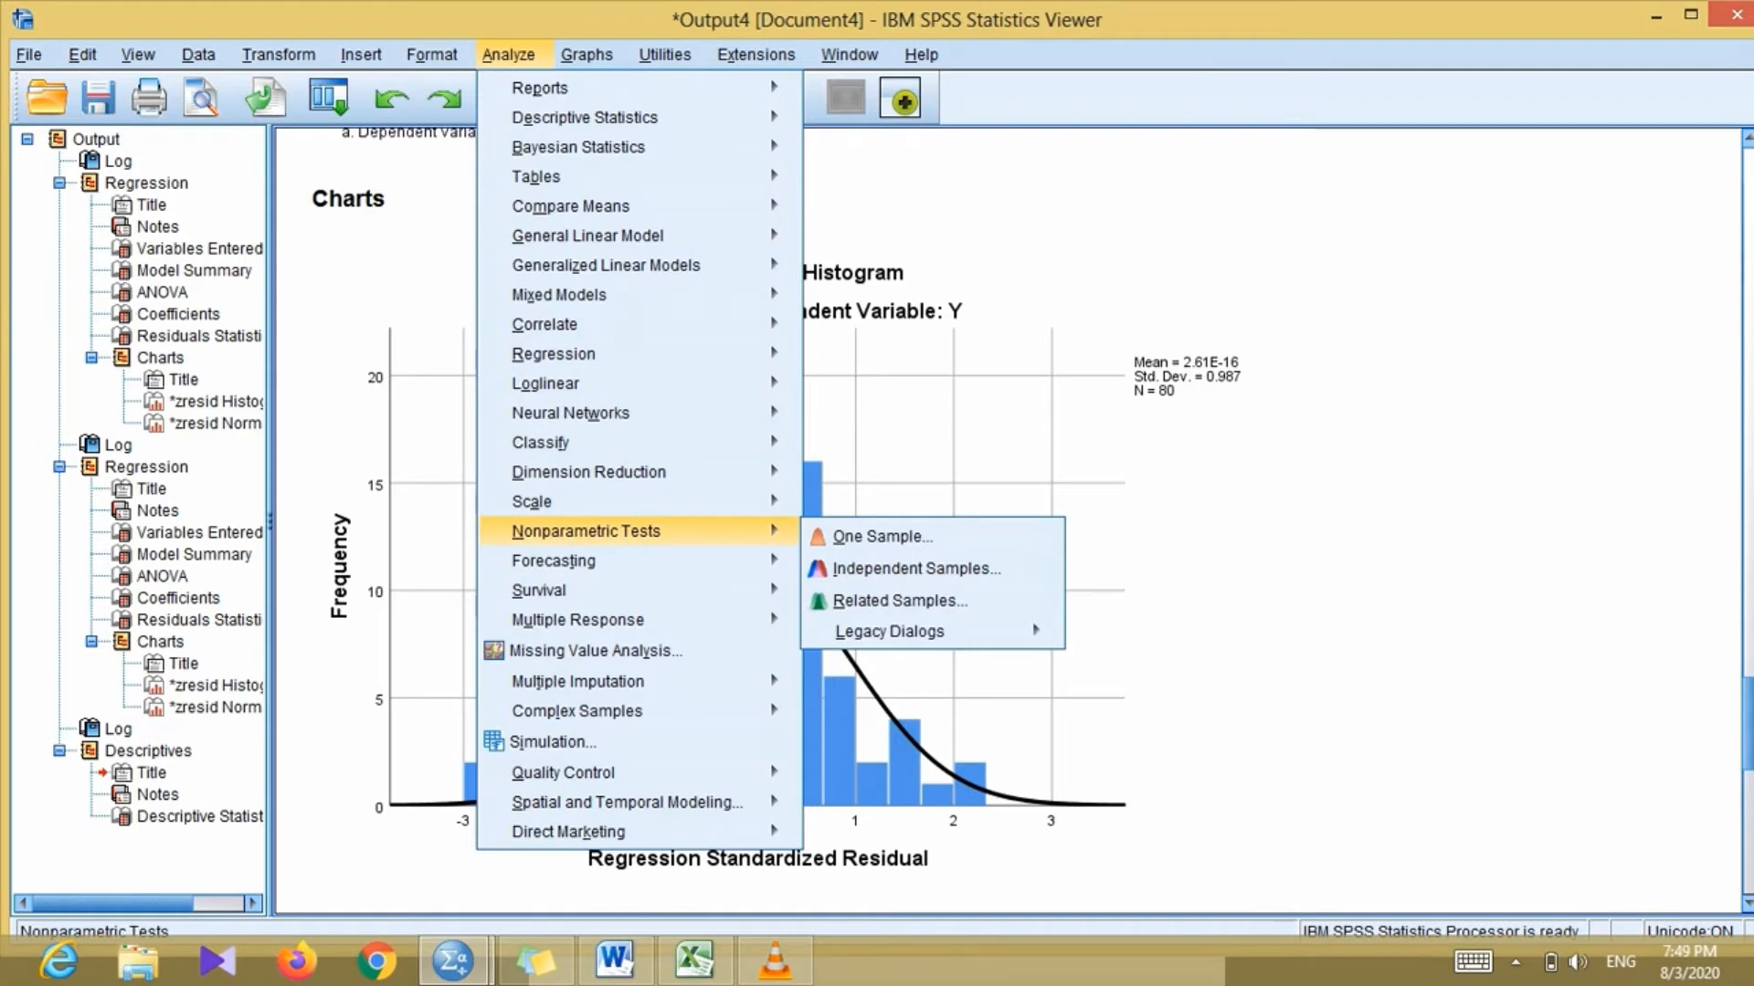
{"action": "mouse_move", "coordinate": [553, 560]}
{"action": "mouse_move", "coordinate": [584, 531]}
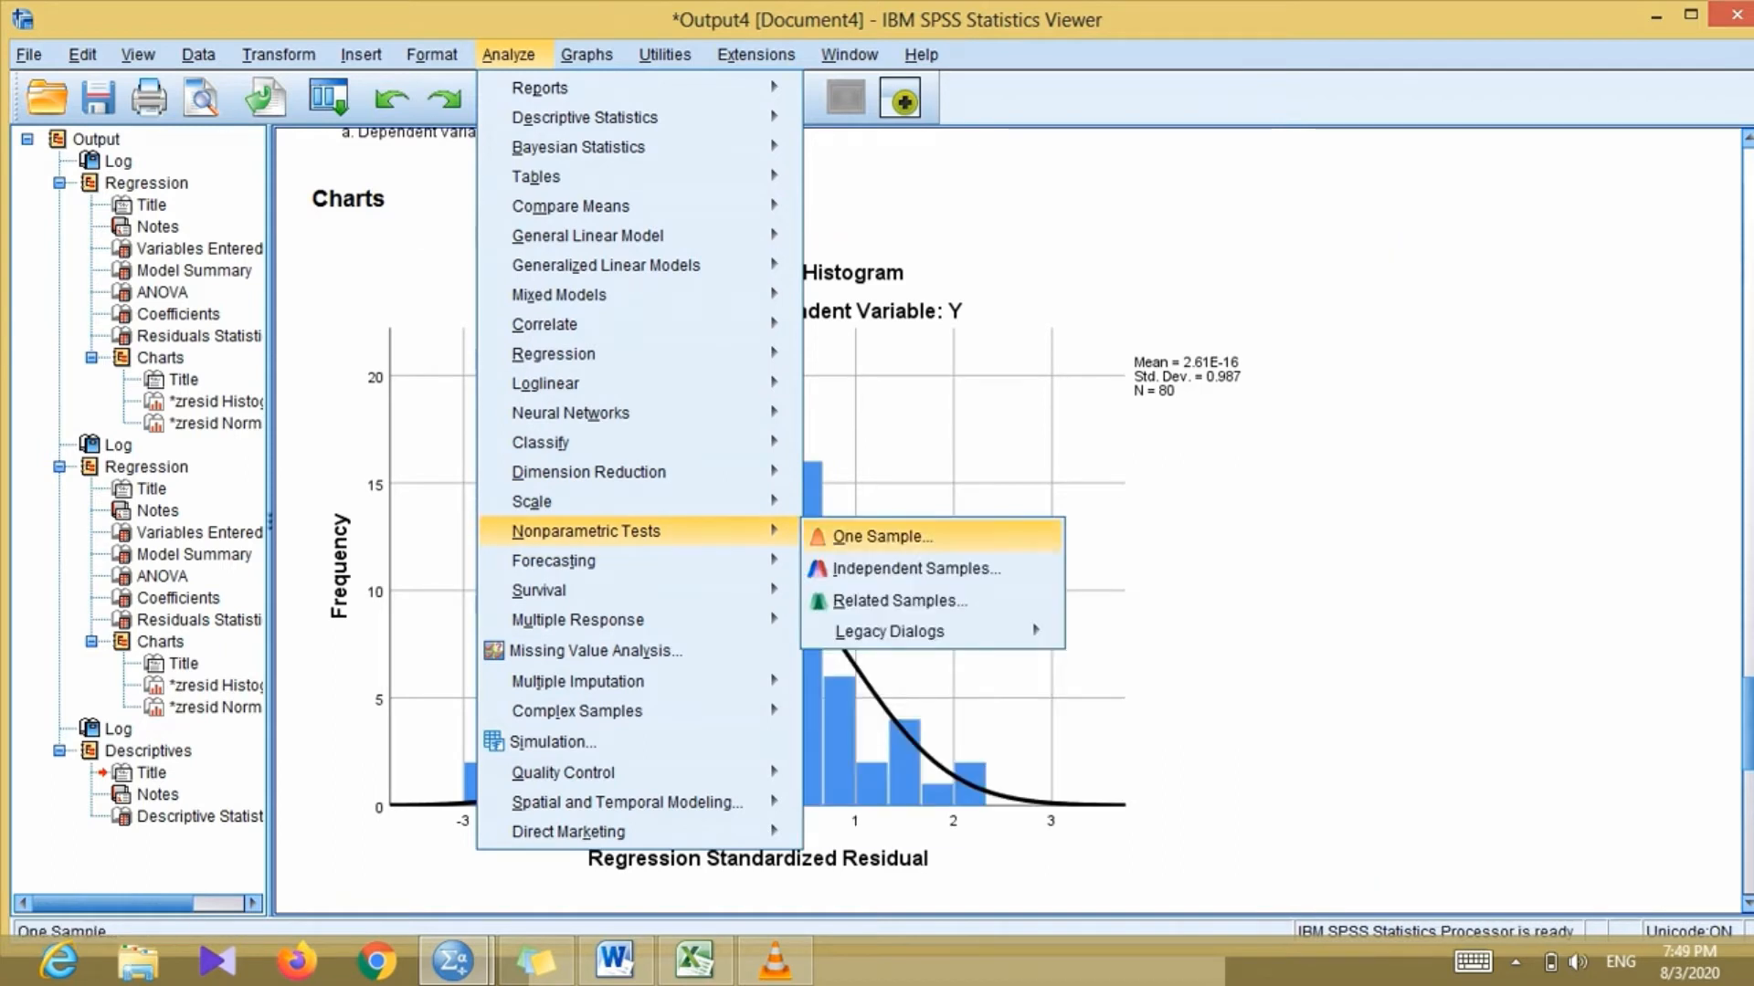
{"action": "mouse_move", "coordinate": [891, 631]}
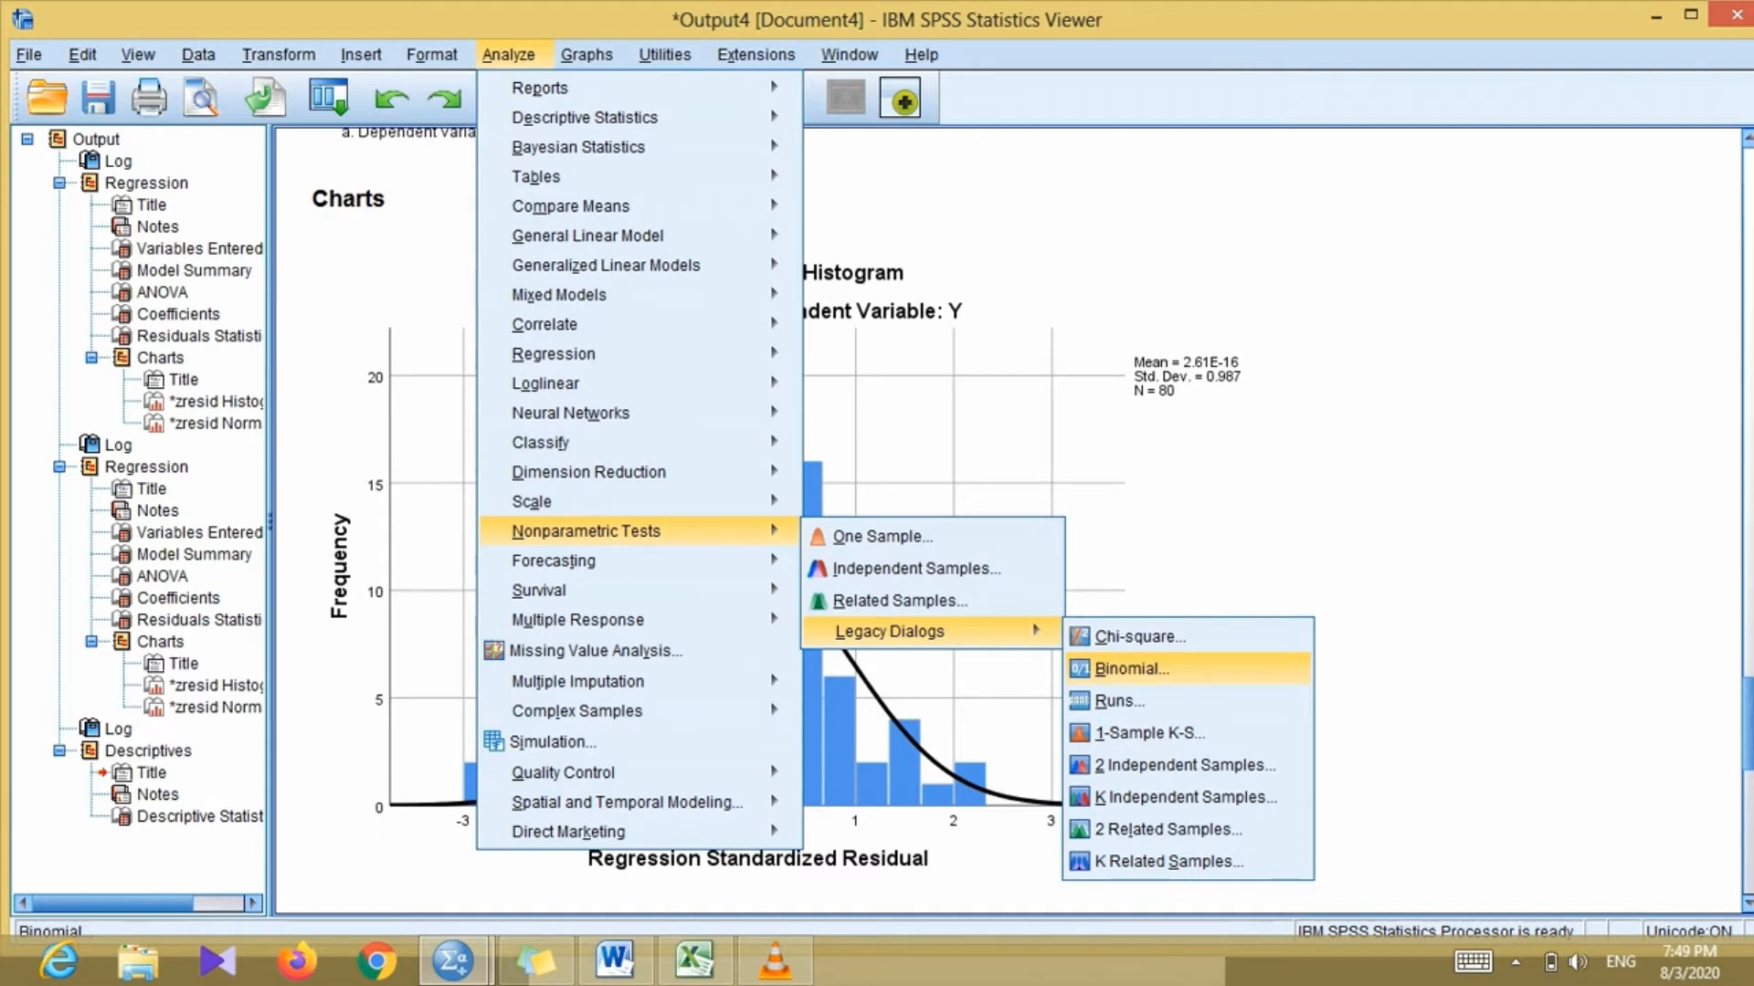
{"action": "key", "text": "Down"}
{"action": "key", "text": "Down"}
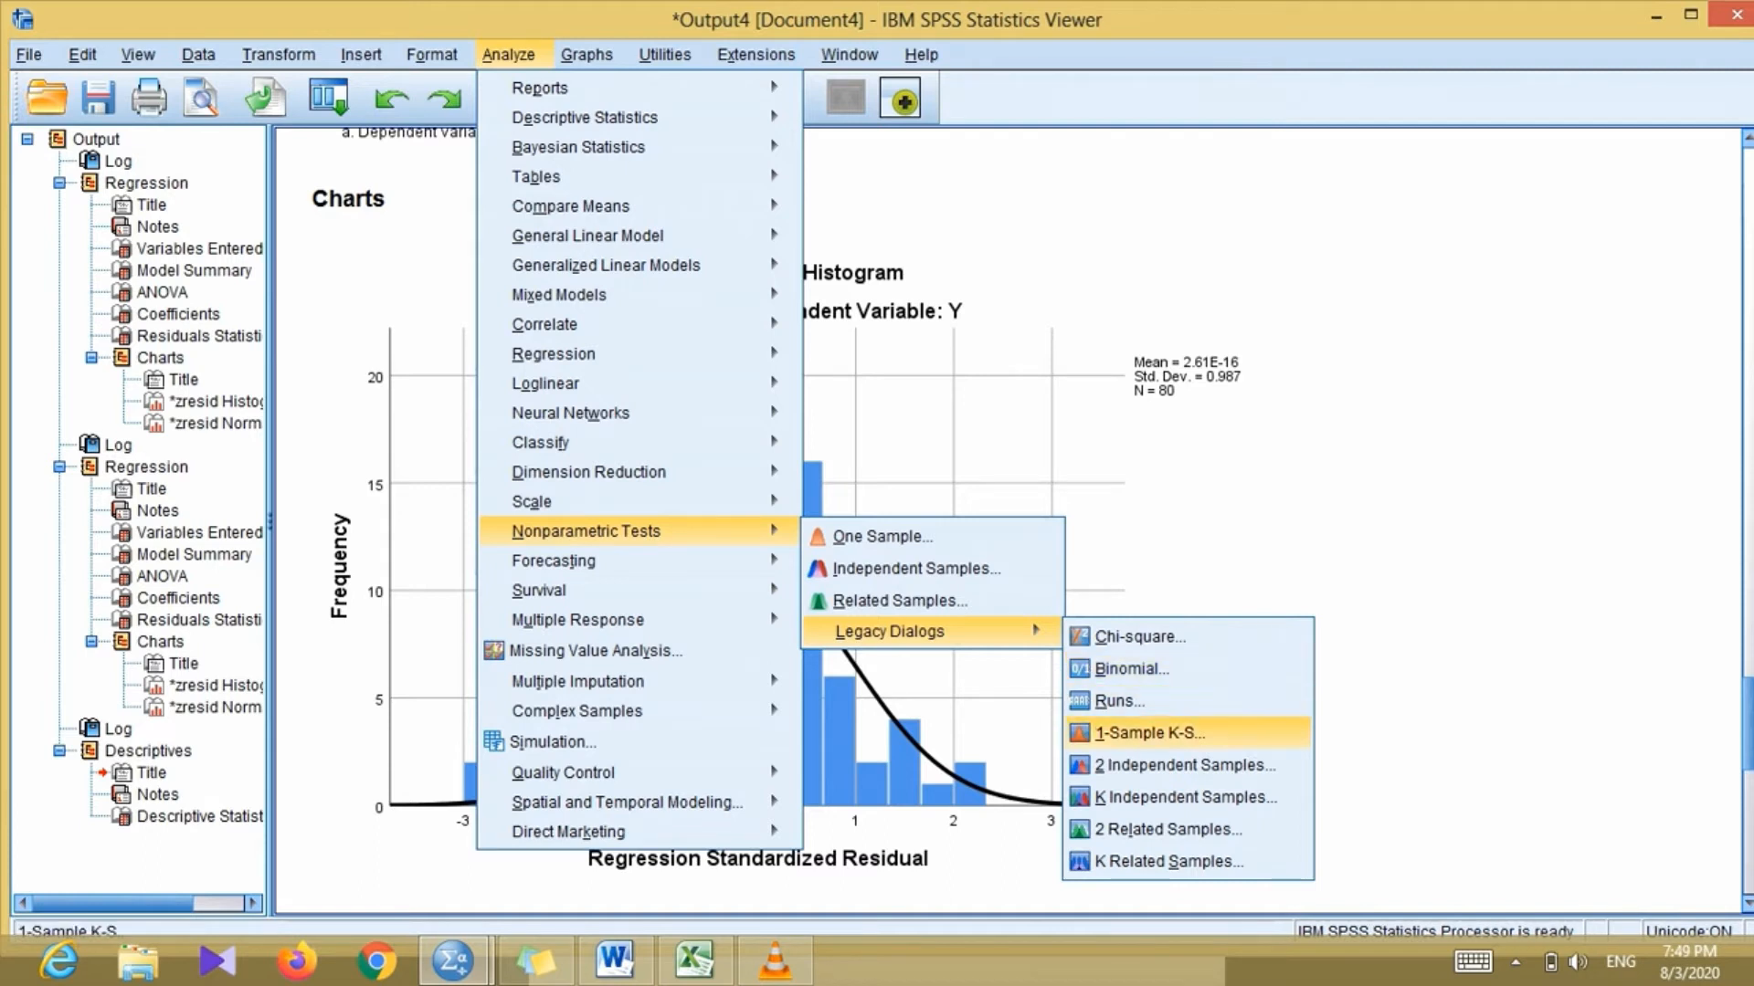
{"action": "key", "text": "Return"}
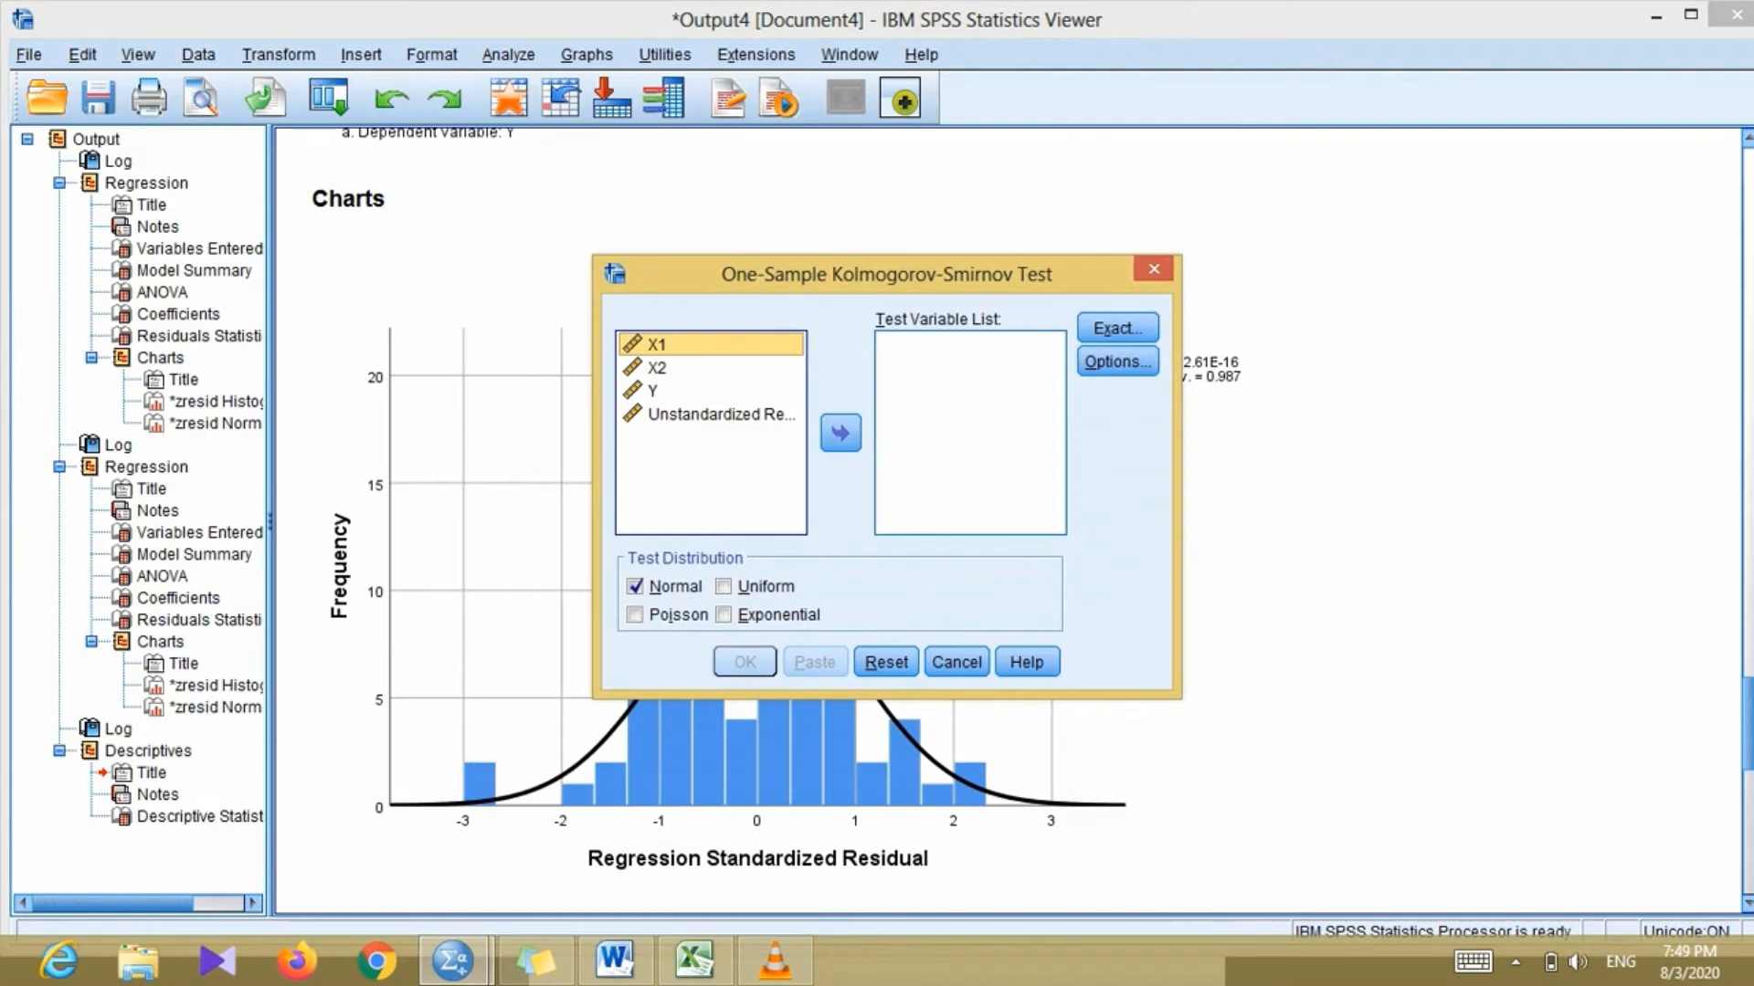
{"action": "left_click", "coordinate": [721, 415]}
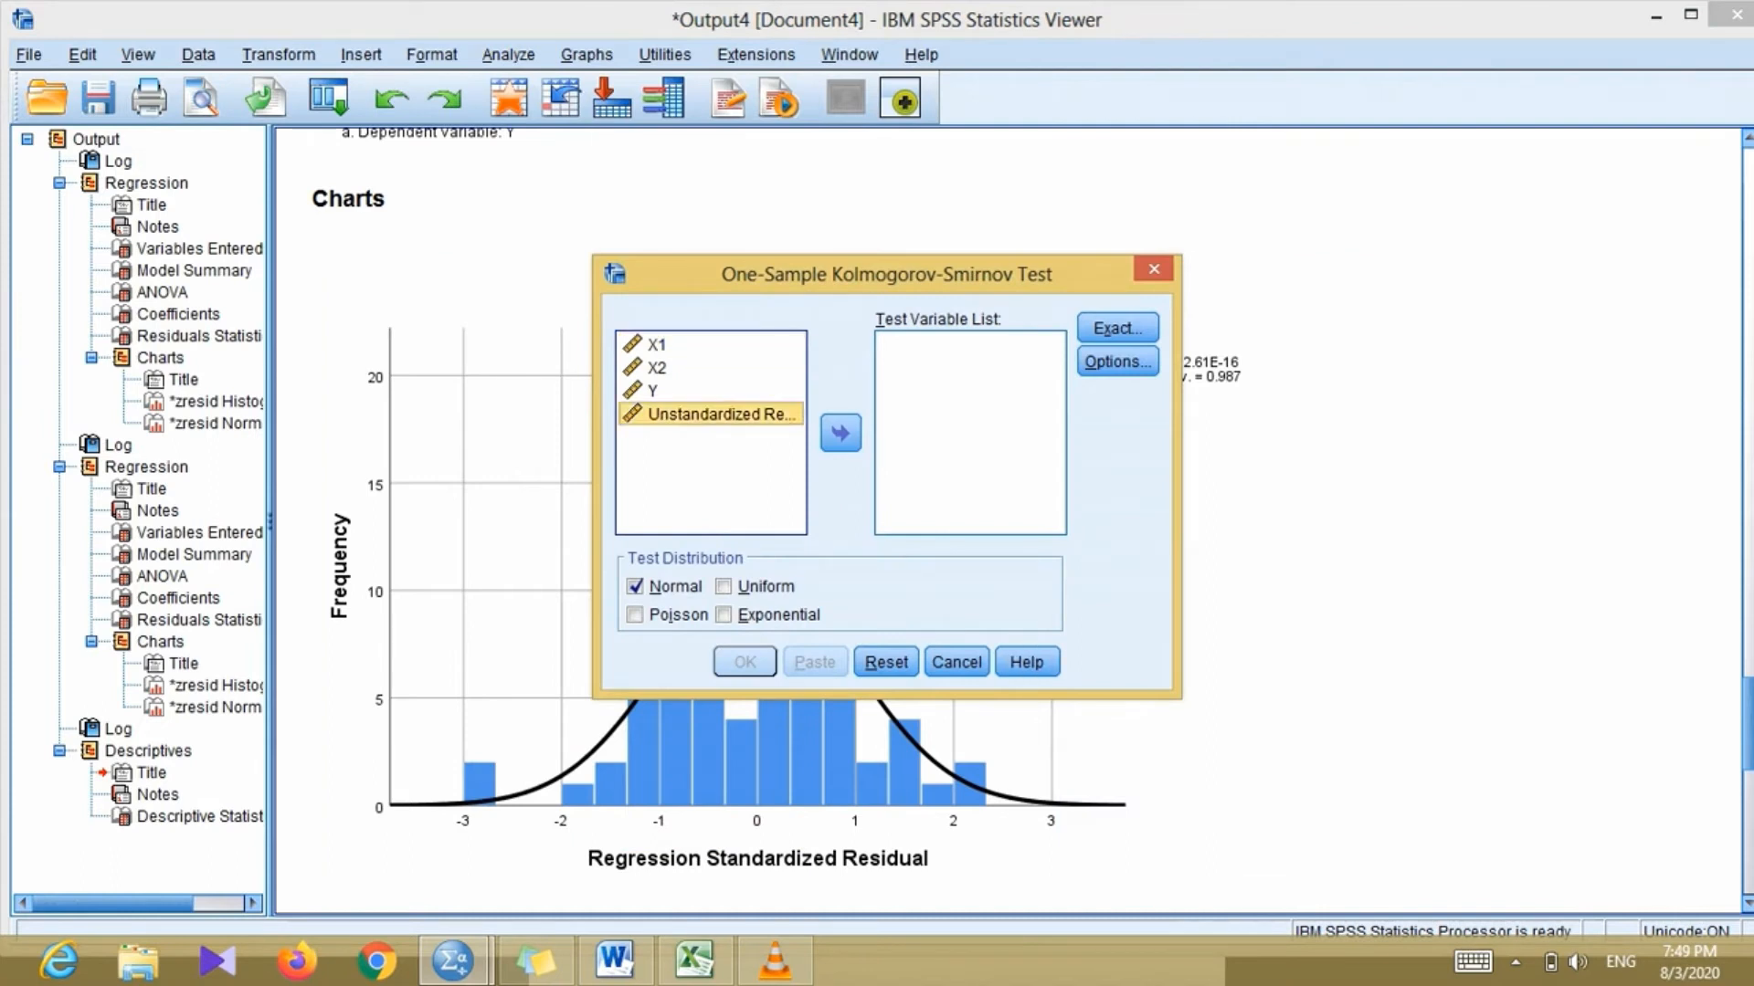
{"action": "left_click", "coordinate": [841, 433]}
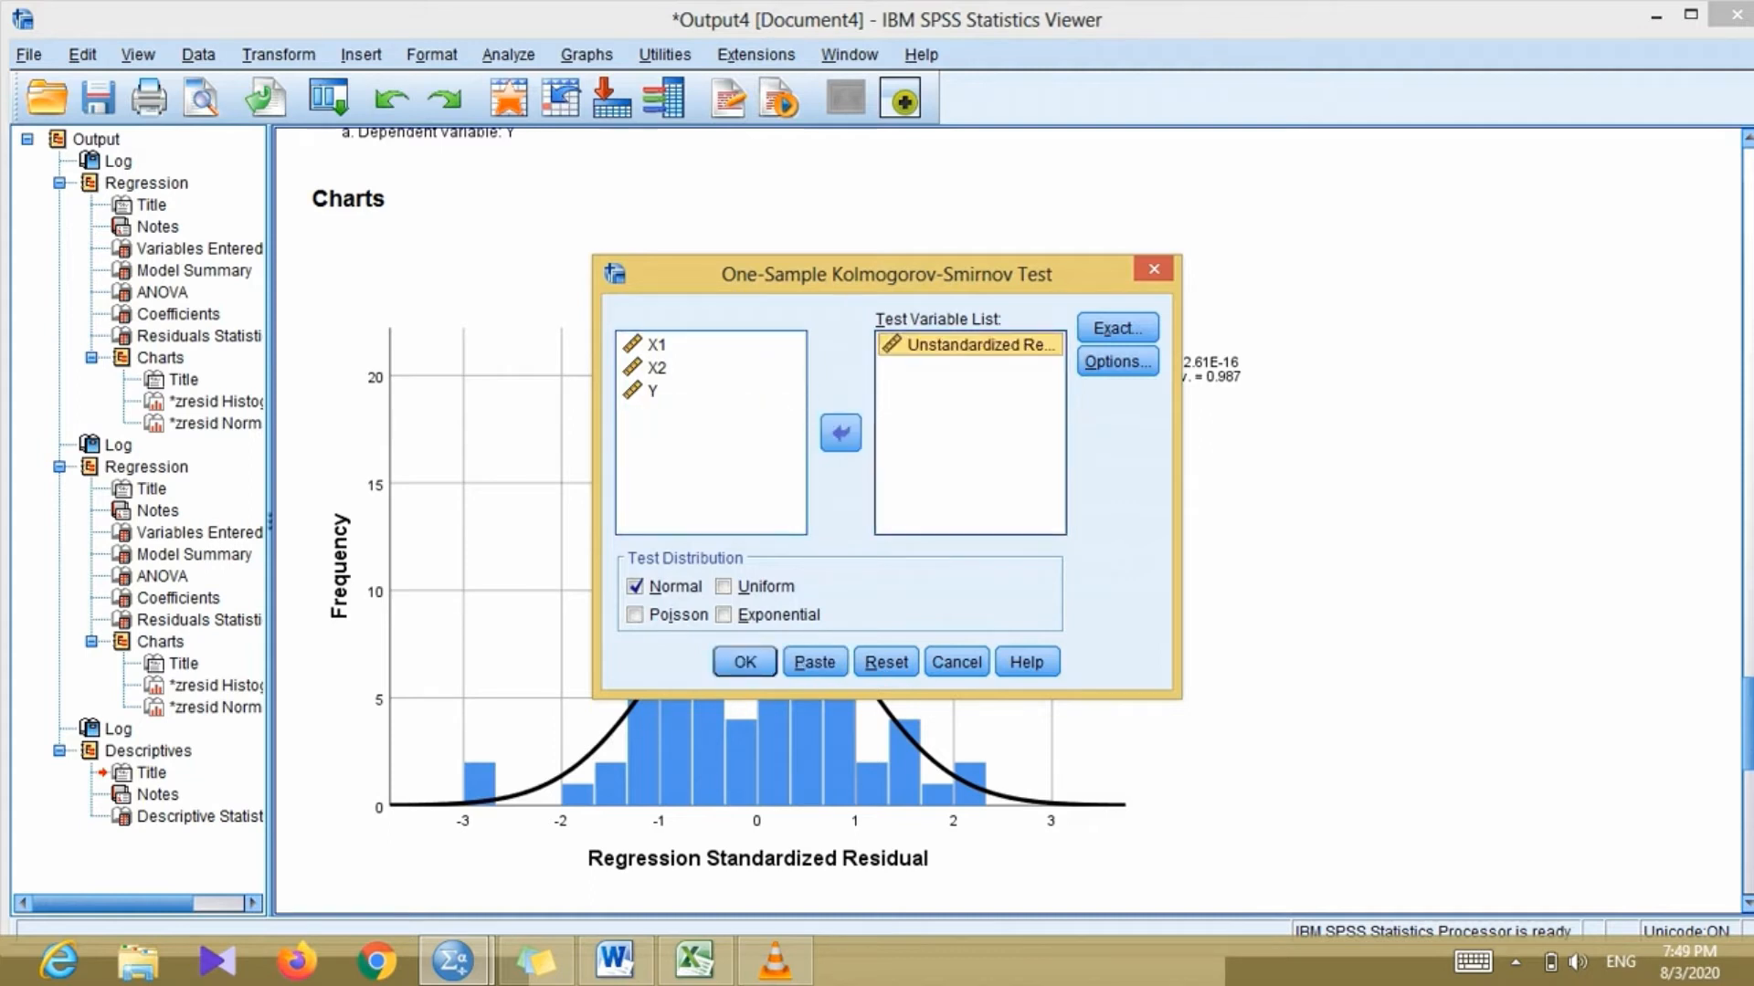
{"action": "left_click", "coordinate": [745, 661]}
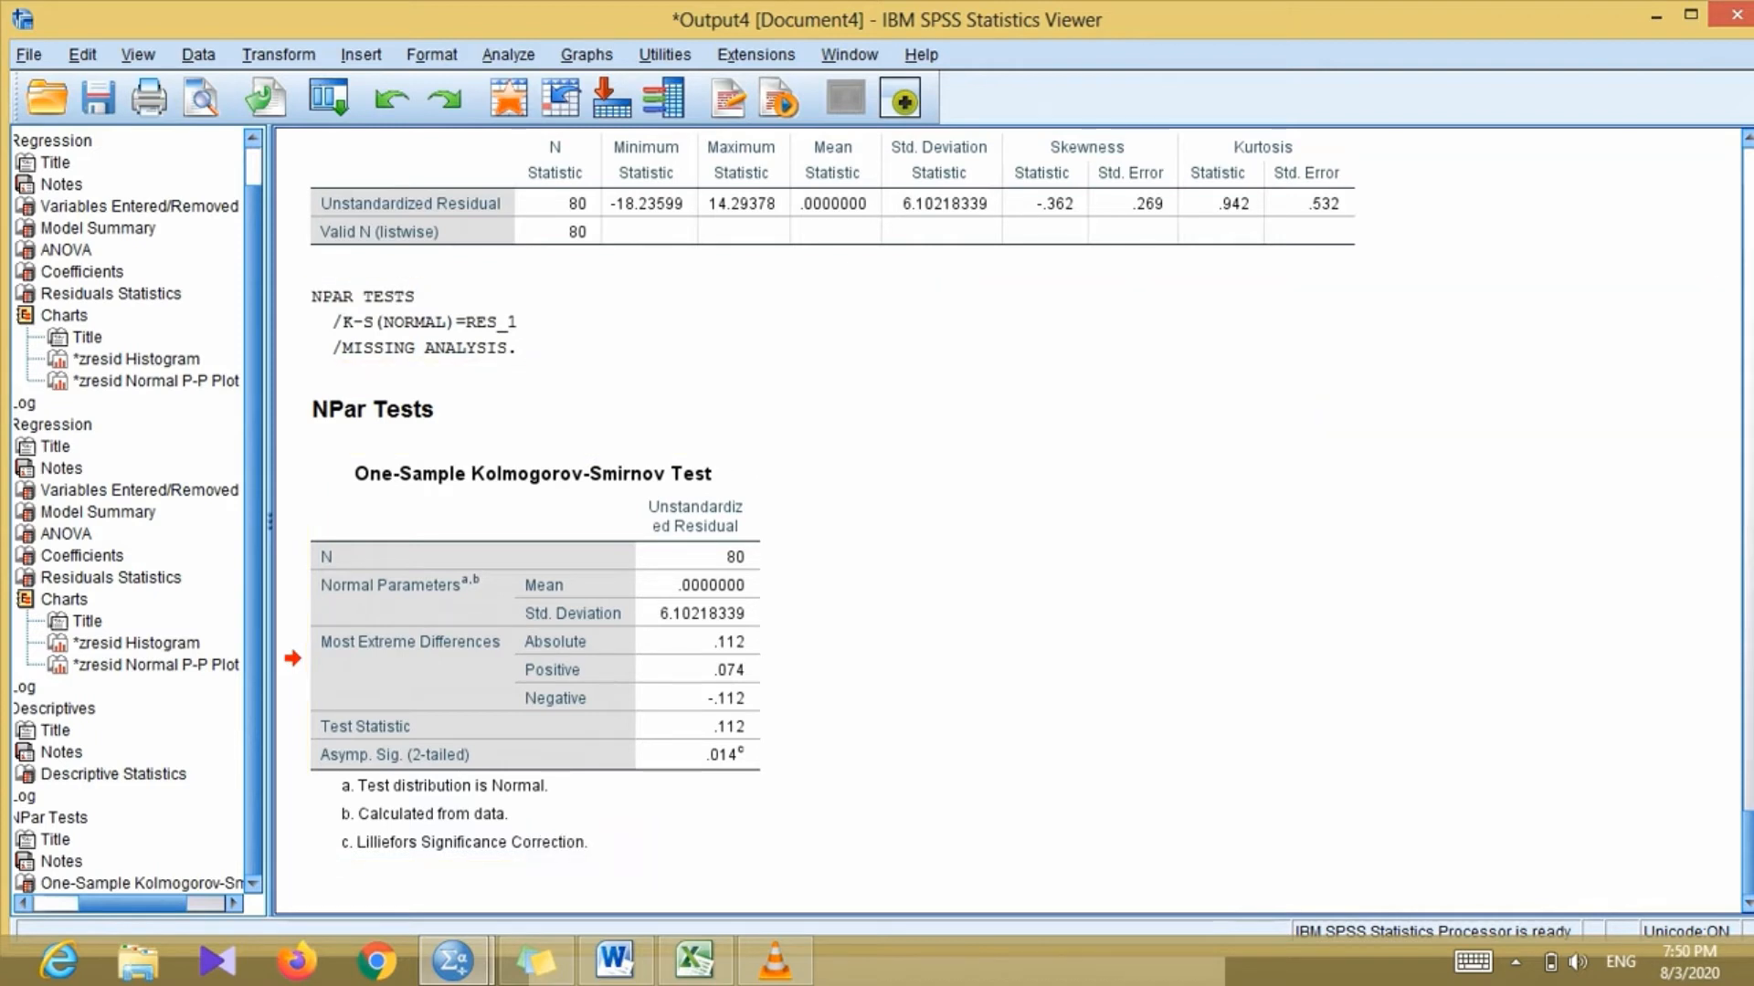
- Rerun the Linear Regression of Y on X1 and X2 from the dataset with the covariance matrix and collinearity diagnostics added
{"action": "left_click", "coordinate": [1656, 16]}
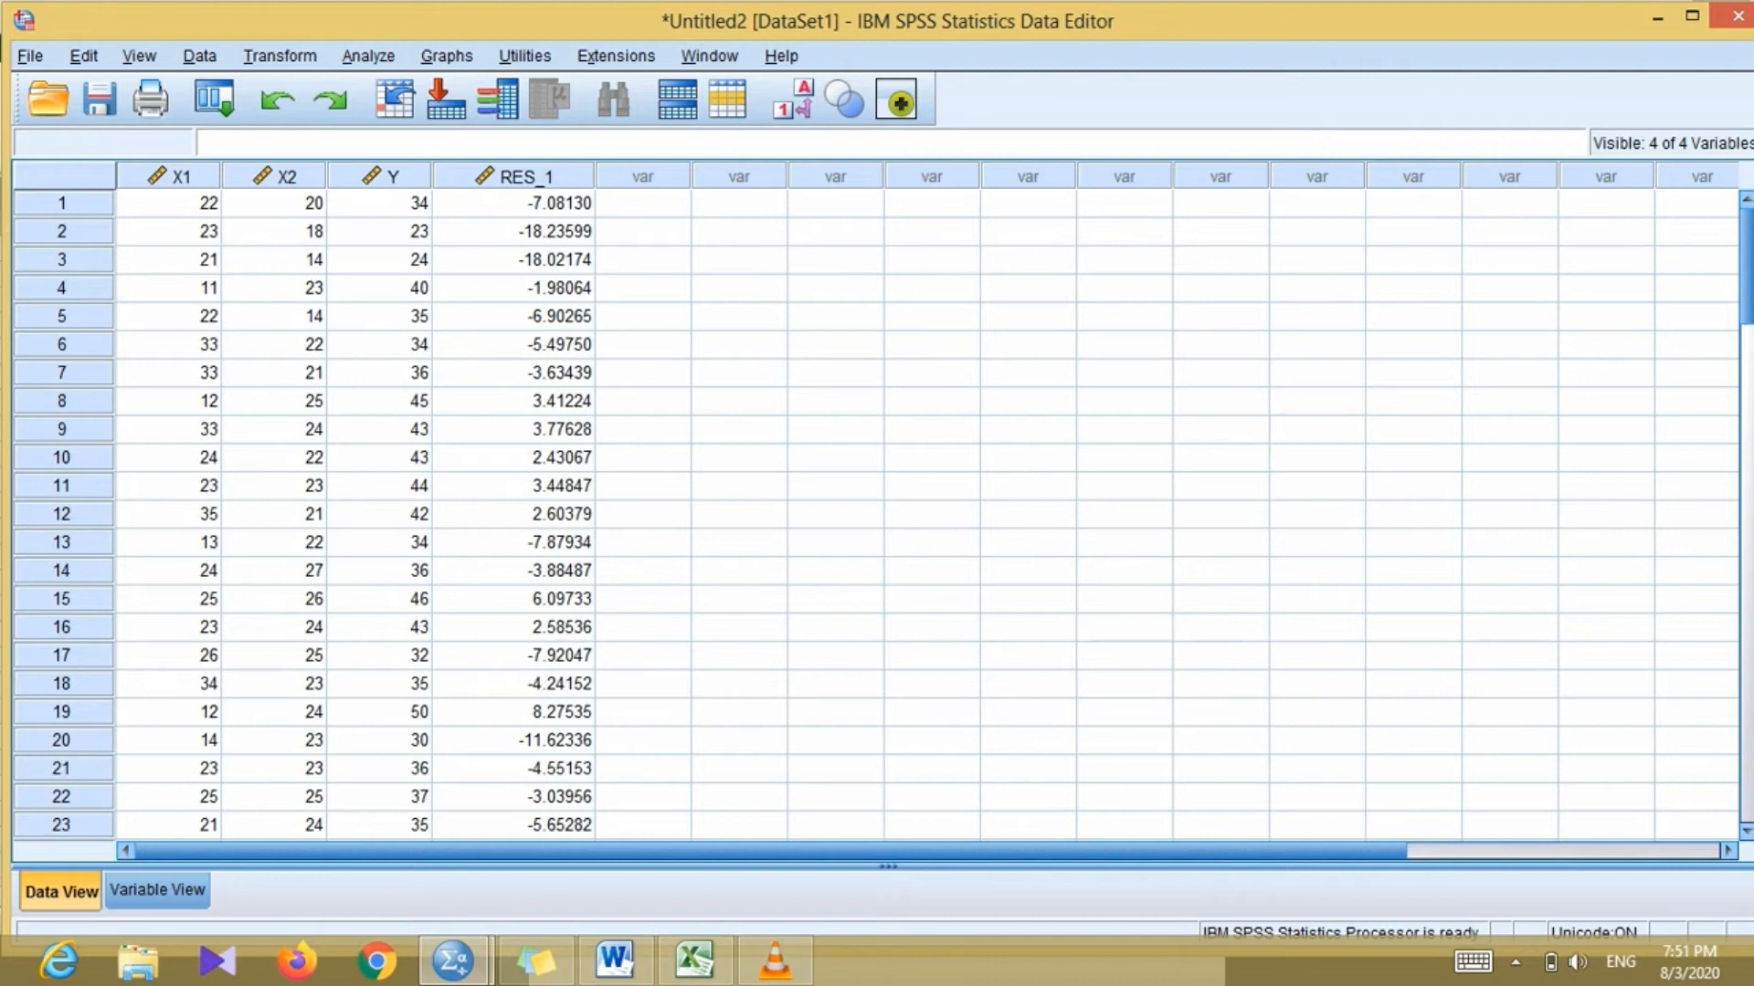
{"action": "left_click", "coordinate": [369, 57]}
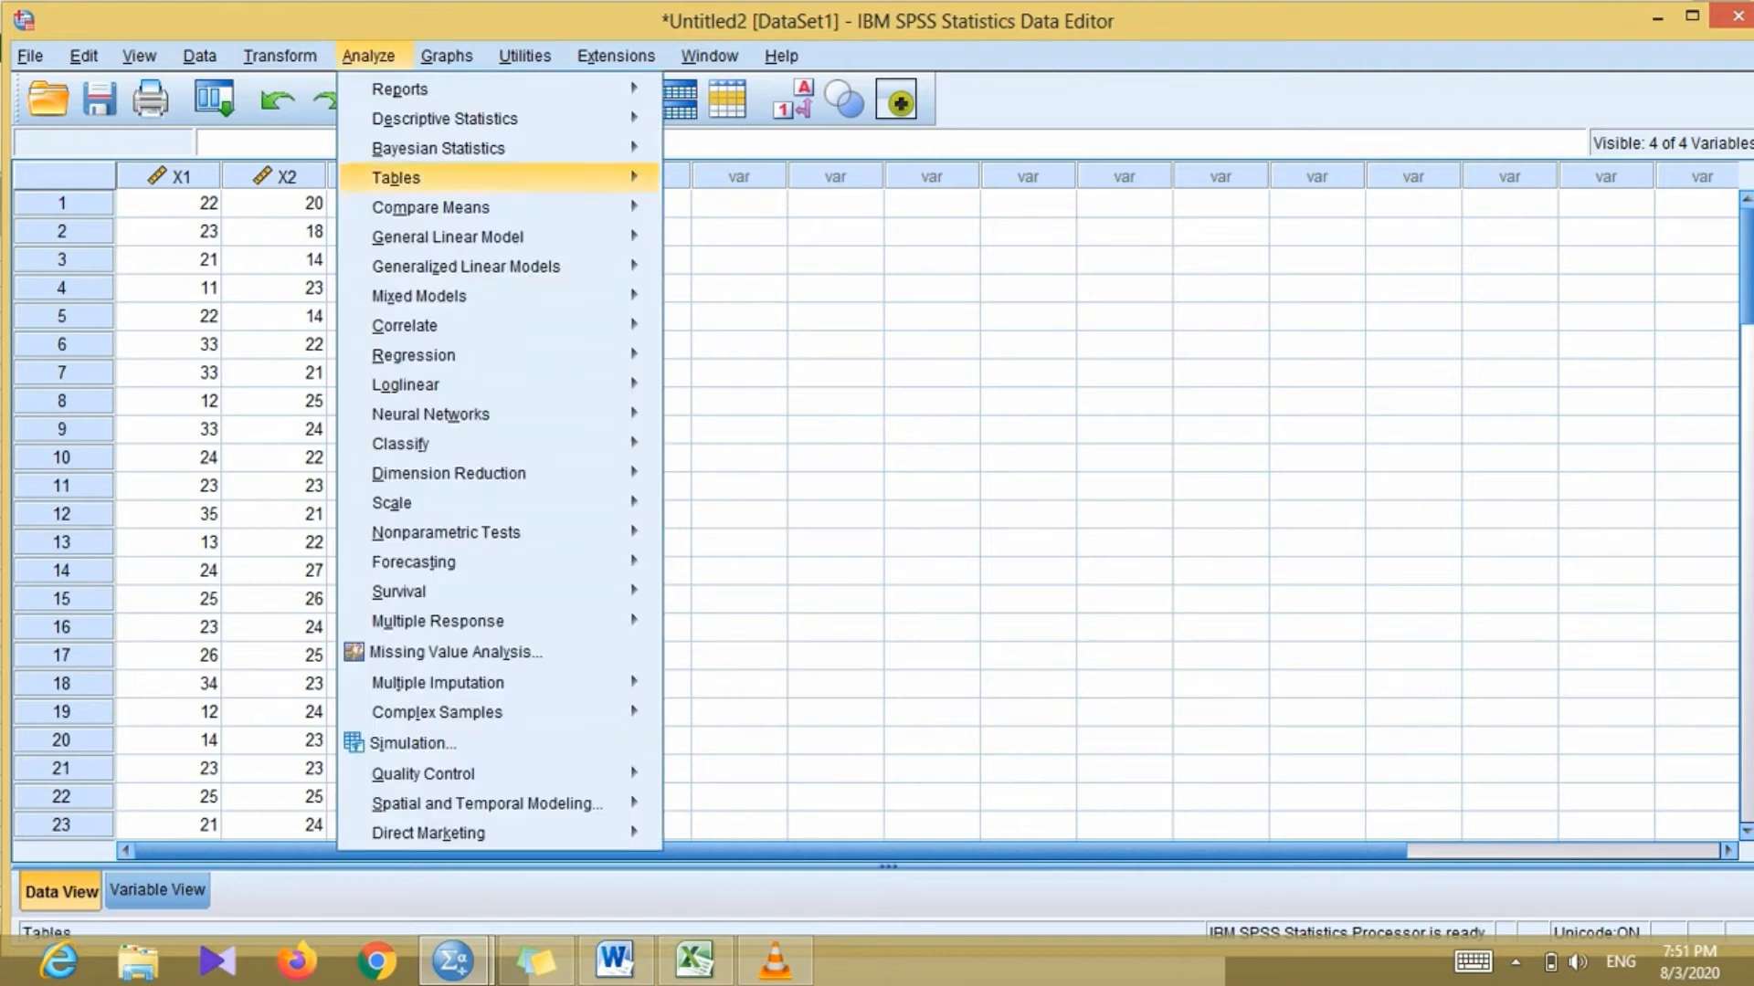
{"action": "mouse_move", "coordinate": [414, 356]}
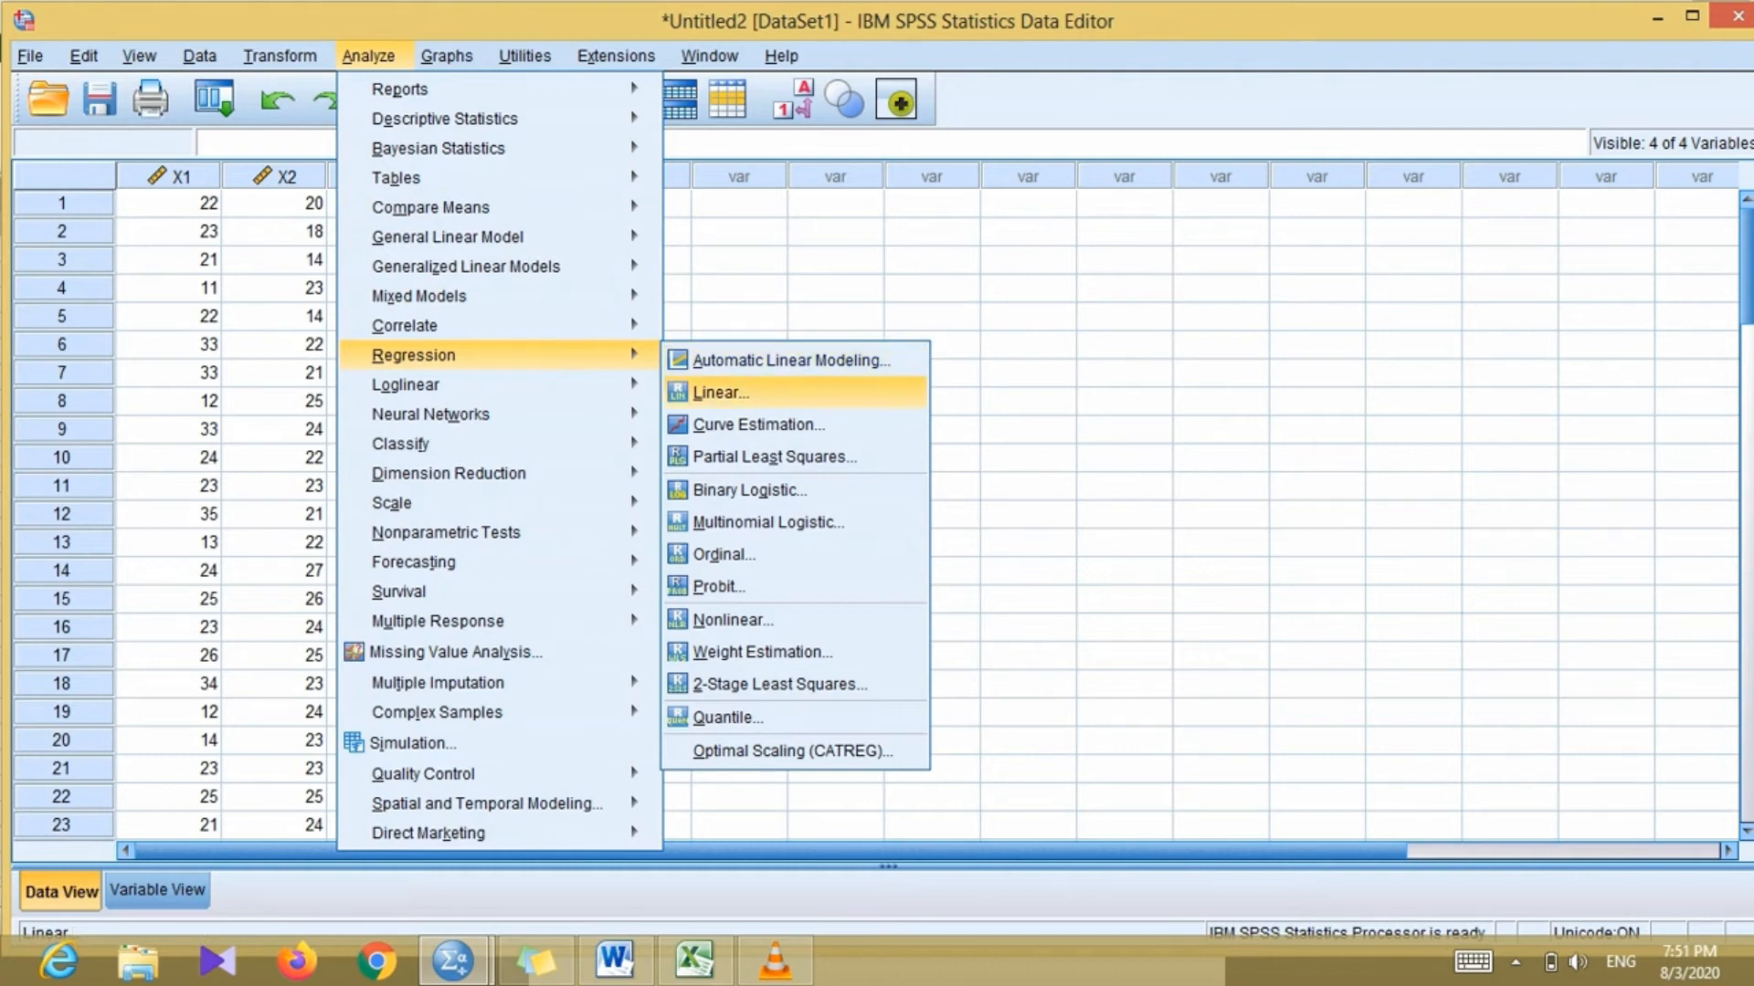
{"action": "left_click", "coordinate": [721, 392]}
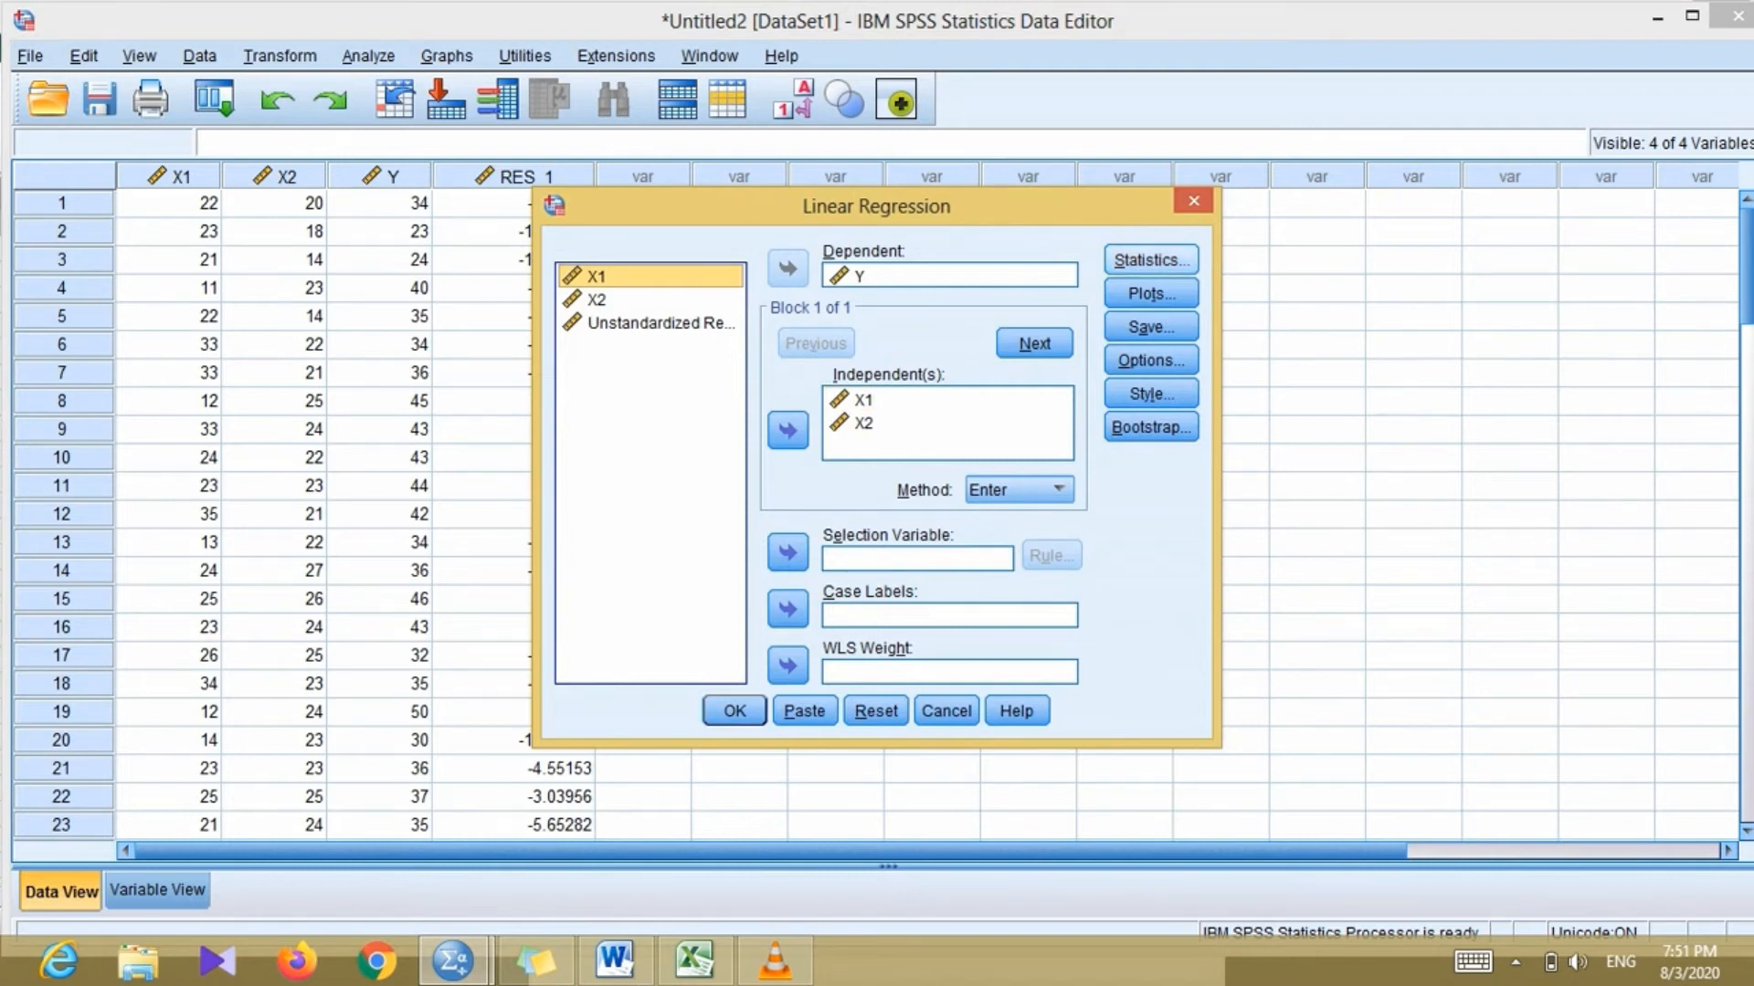
{"action": "left_click", "coordinate": [1149, 260]}
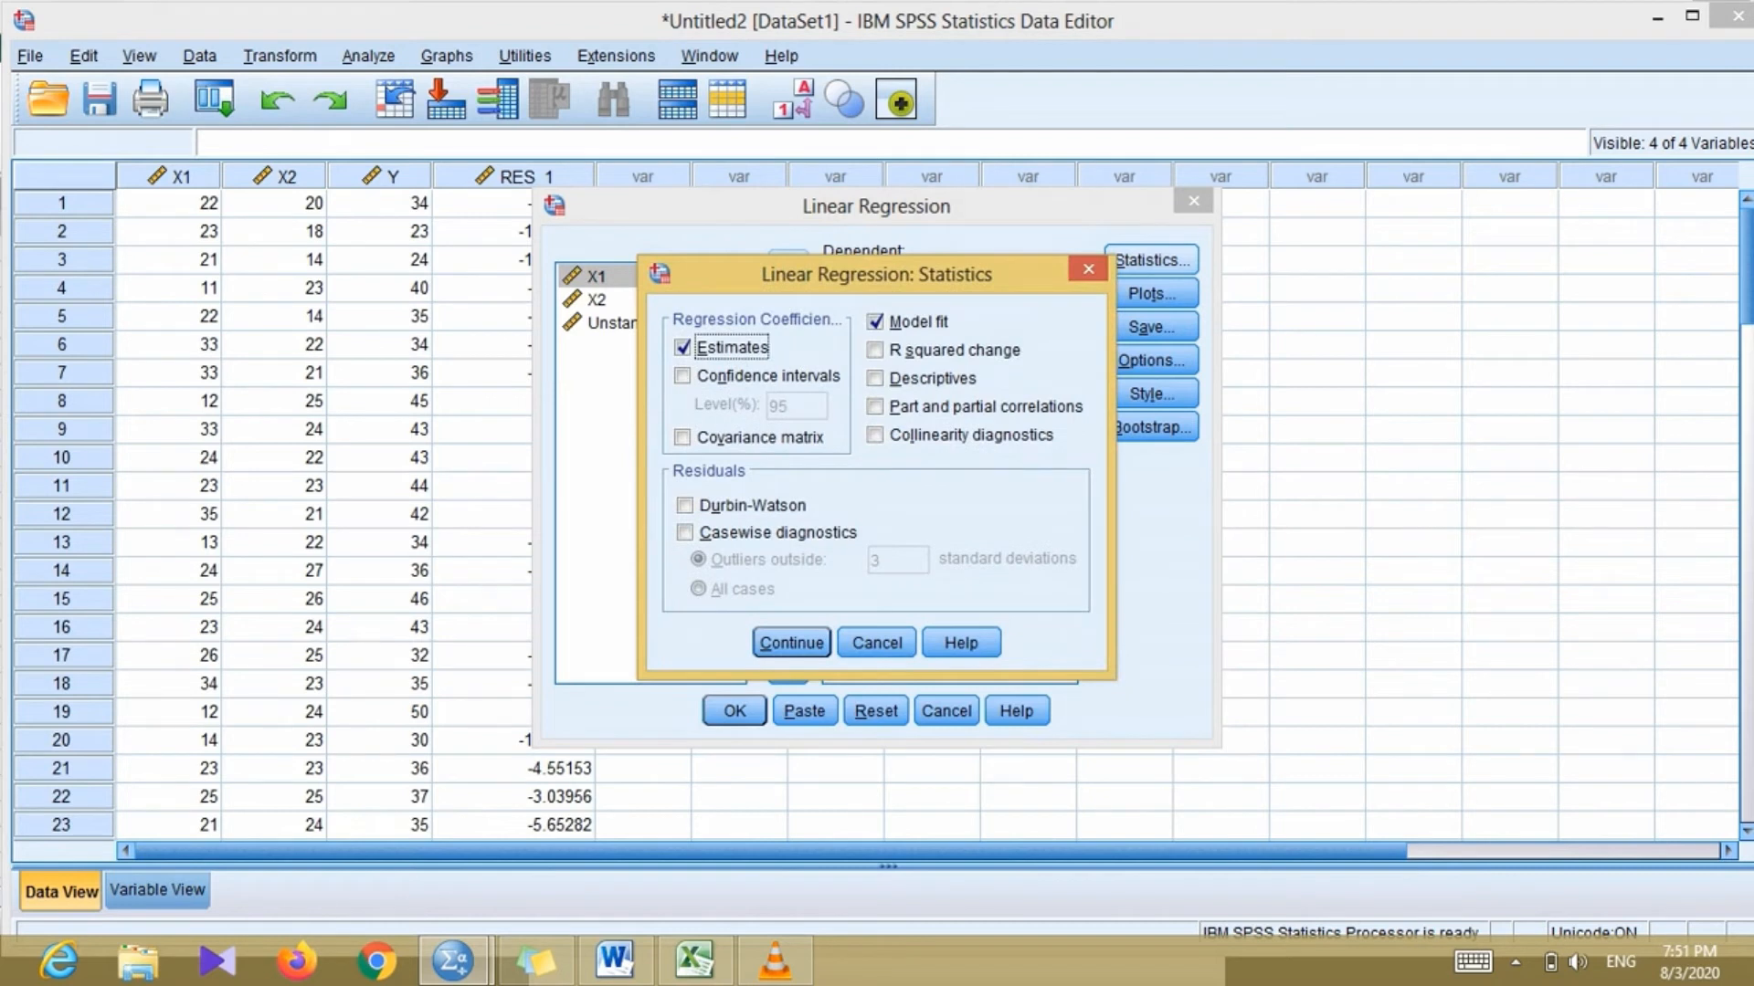
{"action": "left_click", "coordinate": [683, 437]}
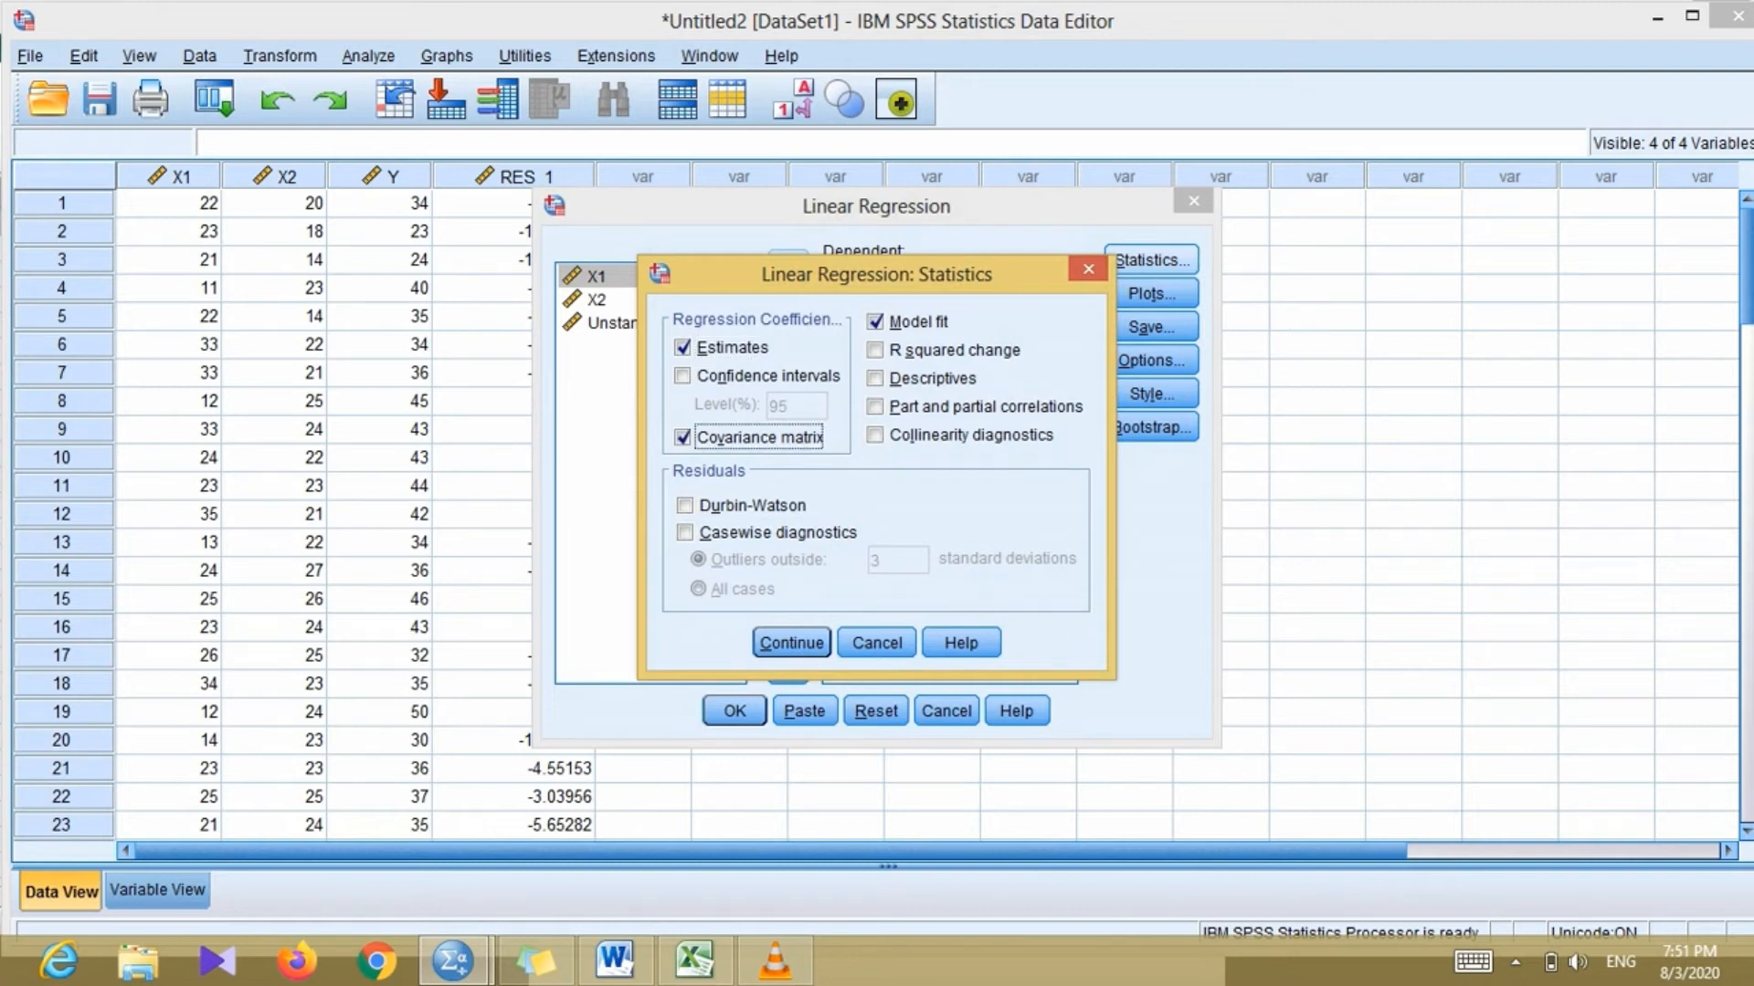
{"action": "left_click", "coordinate": [875, 436]}
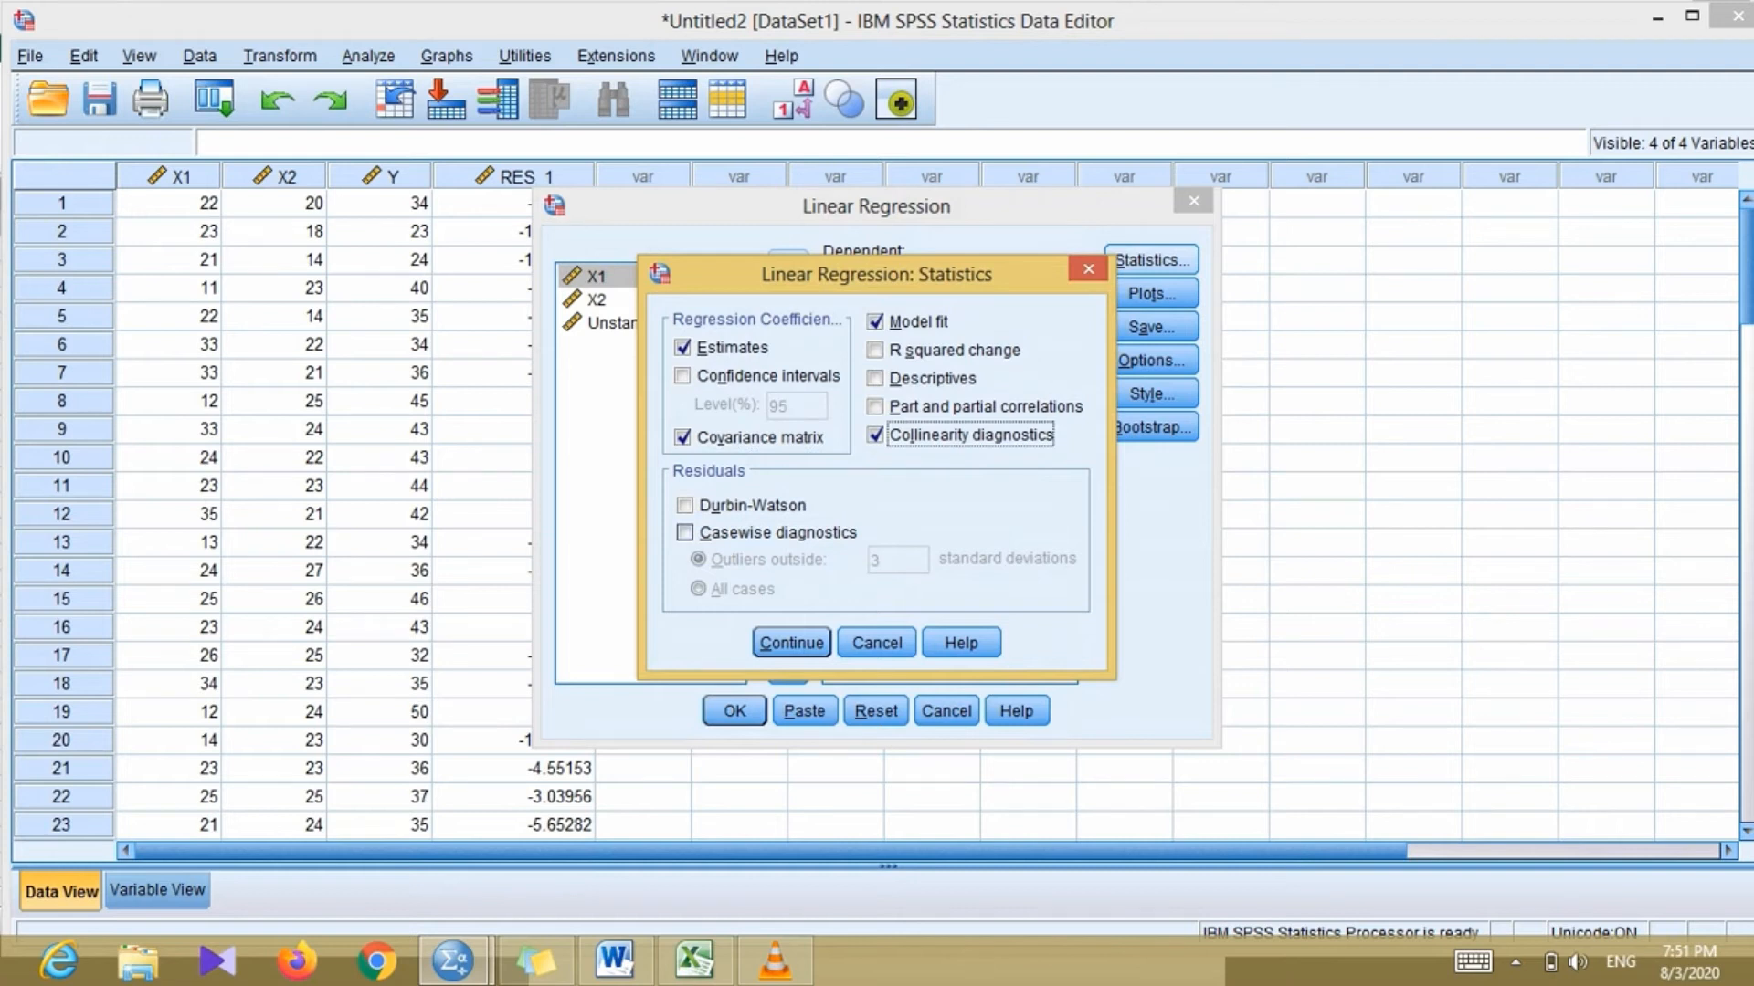
{"action": "left_click", "coordinate": [790, 642]}
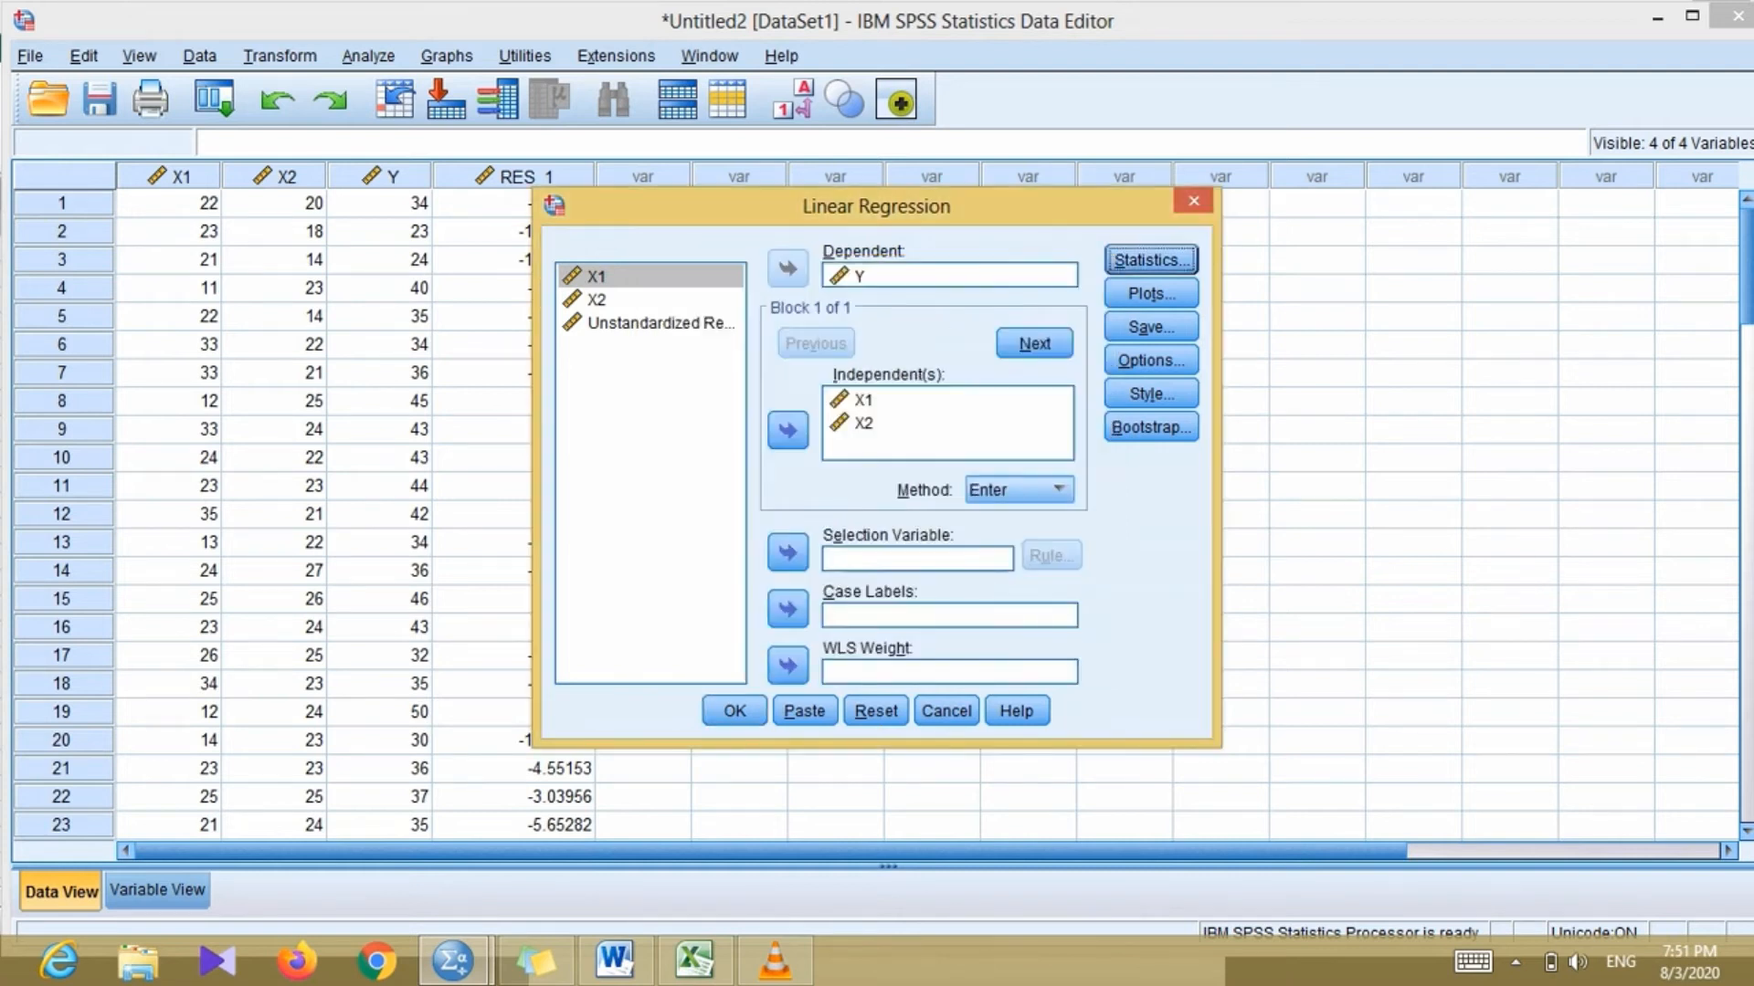
{"action": "left_click", "coordinate": [735, 711]}
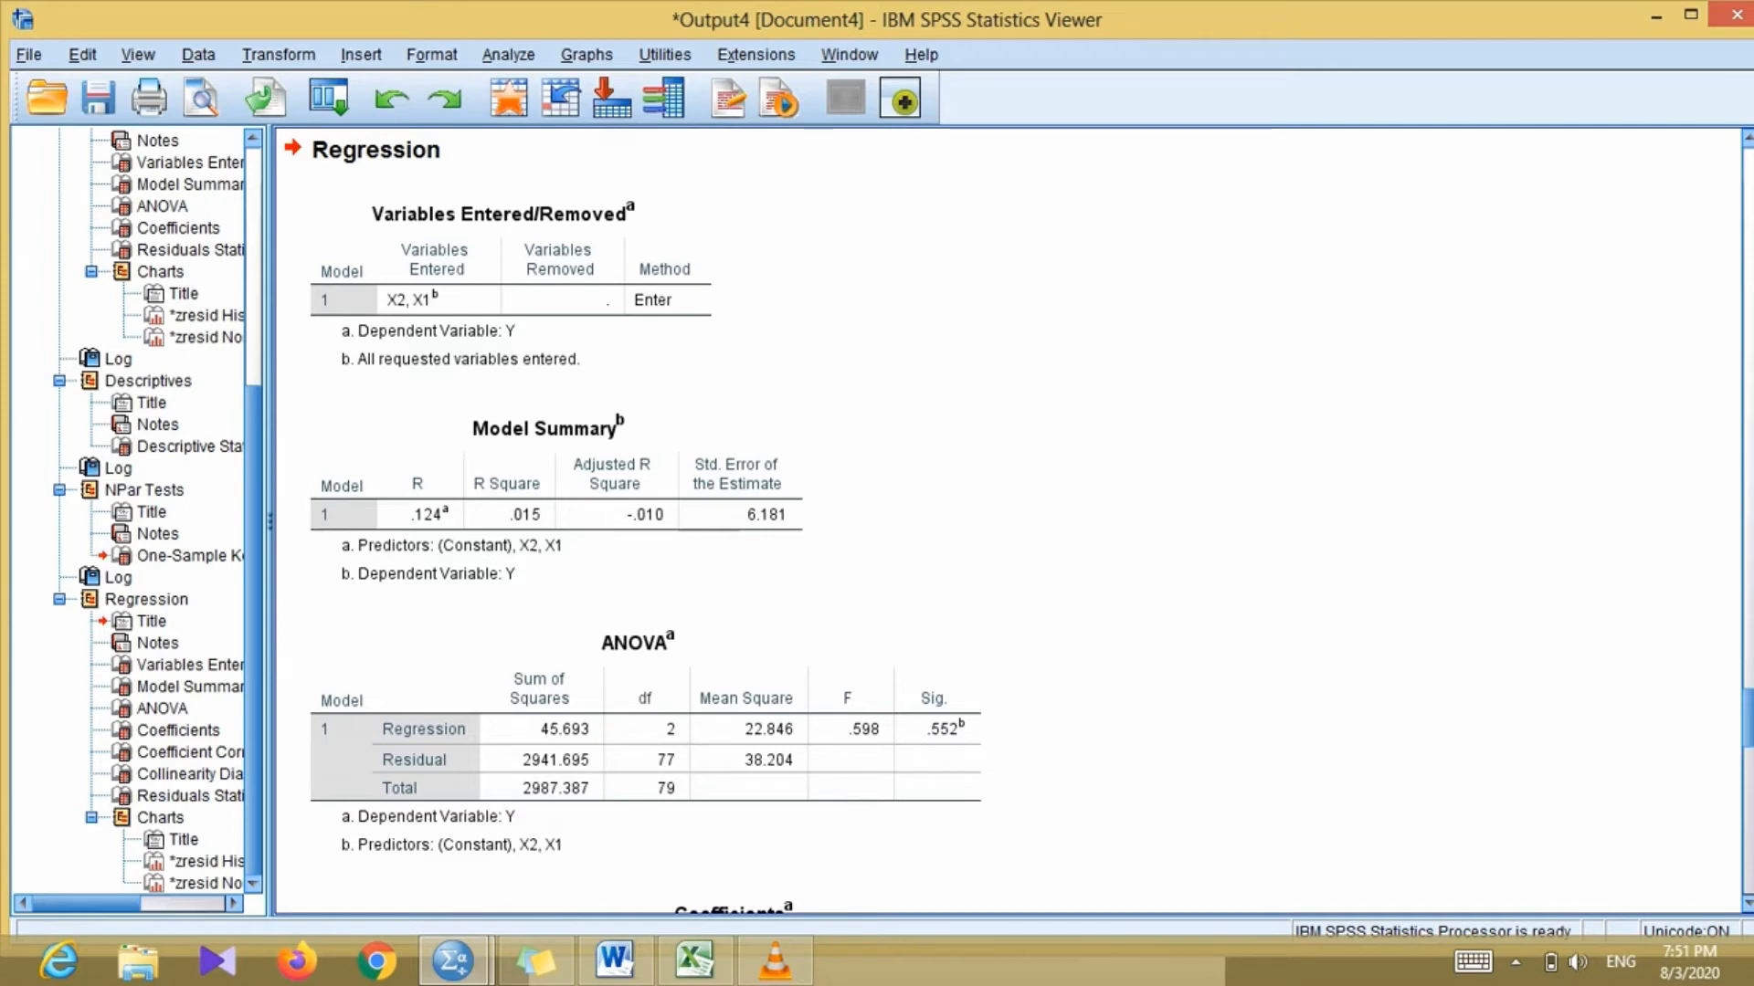
- Examine the tolerance and VIF values in the Coefficients table and the collinearity tables of the new regression output
{"action": "key", "text": "Down"}
{"action": "key", "text": "Down"}
{"action": "key", "text": "Down"}
{"action": "key", "text": "Down"}
{"action": "key", "text": "Down"}
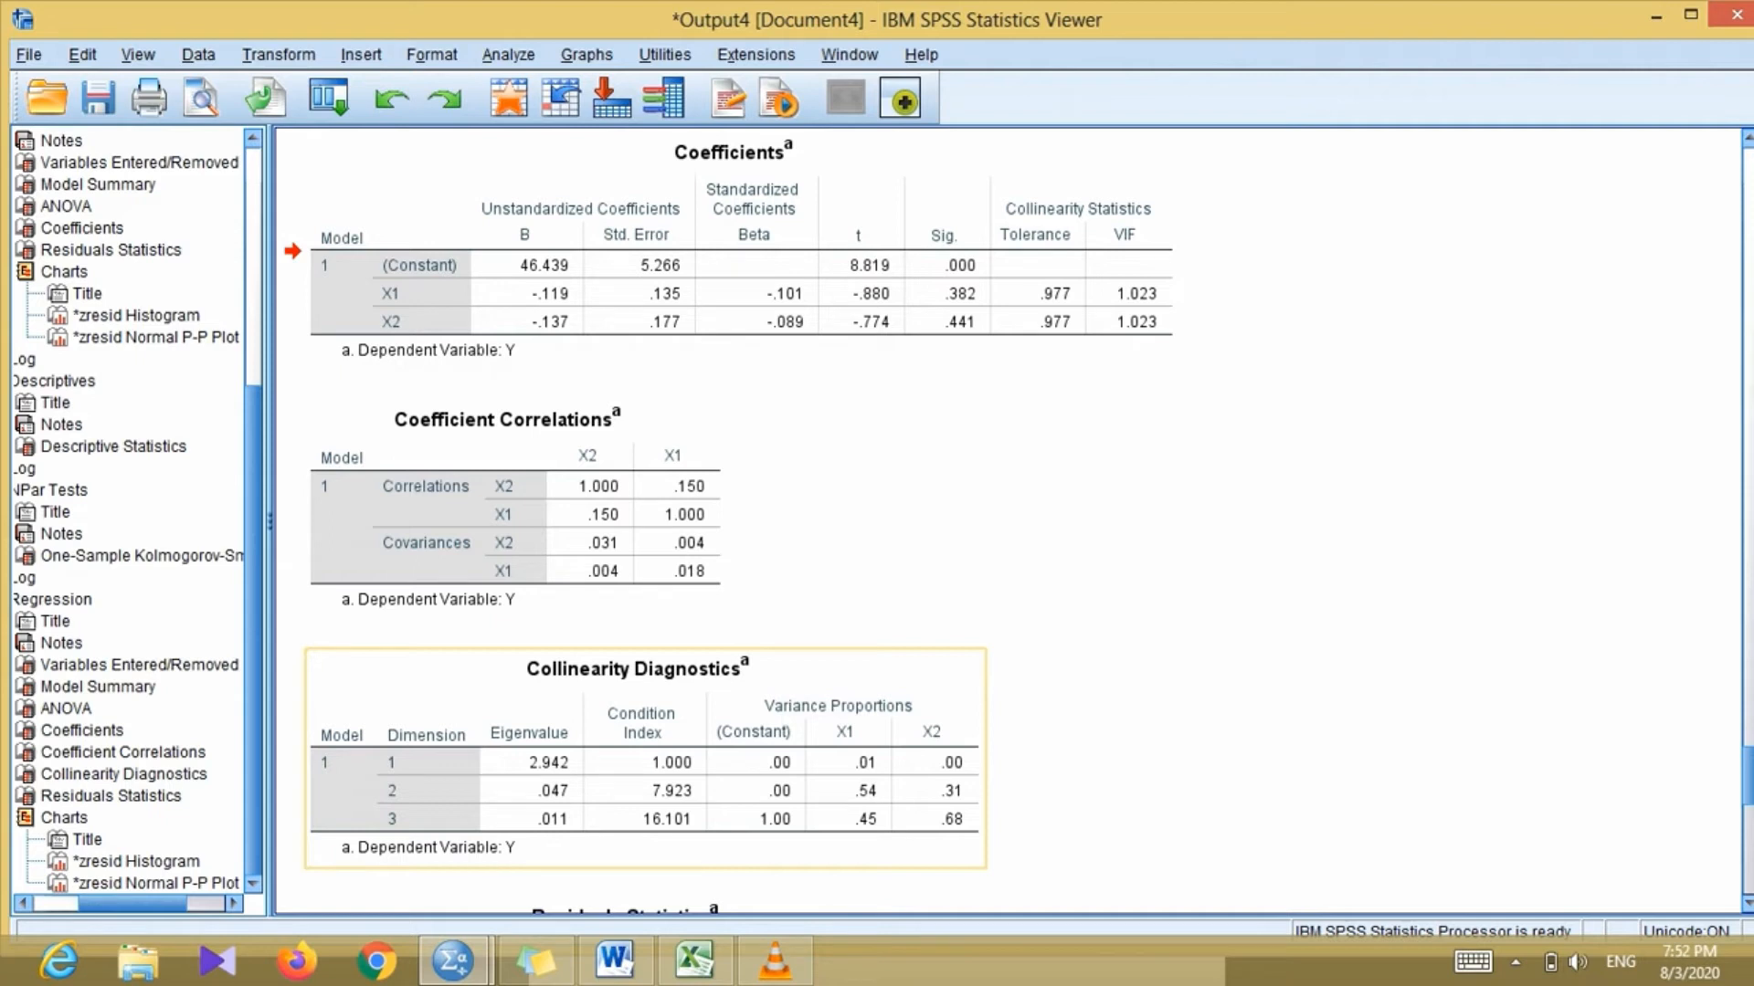
{"action": "scroll", "coordinate": [1004, 520], "scroll_direction": "up", "scroll_amount": 3}
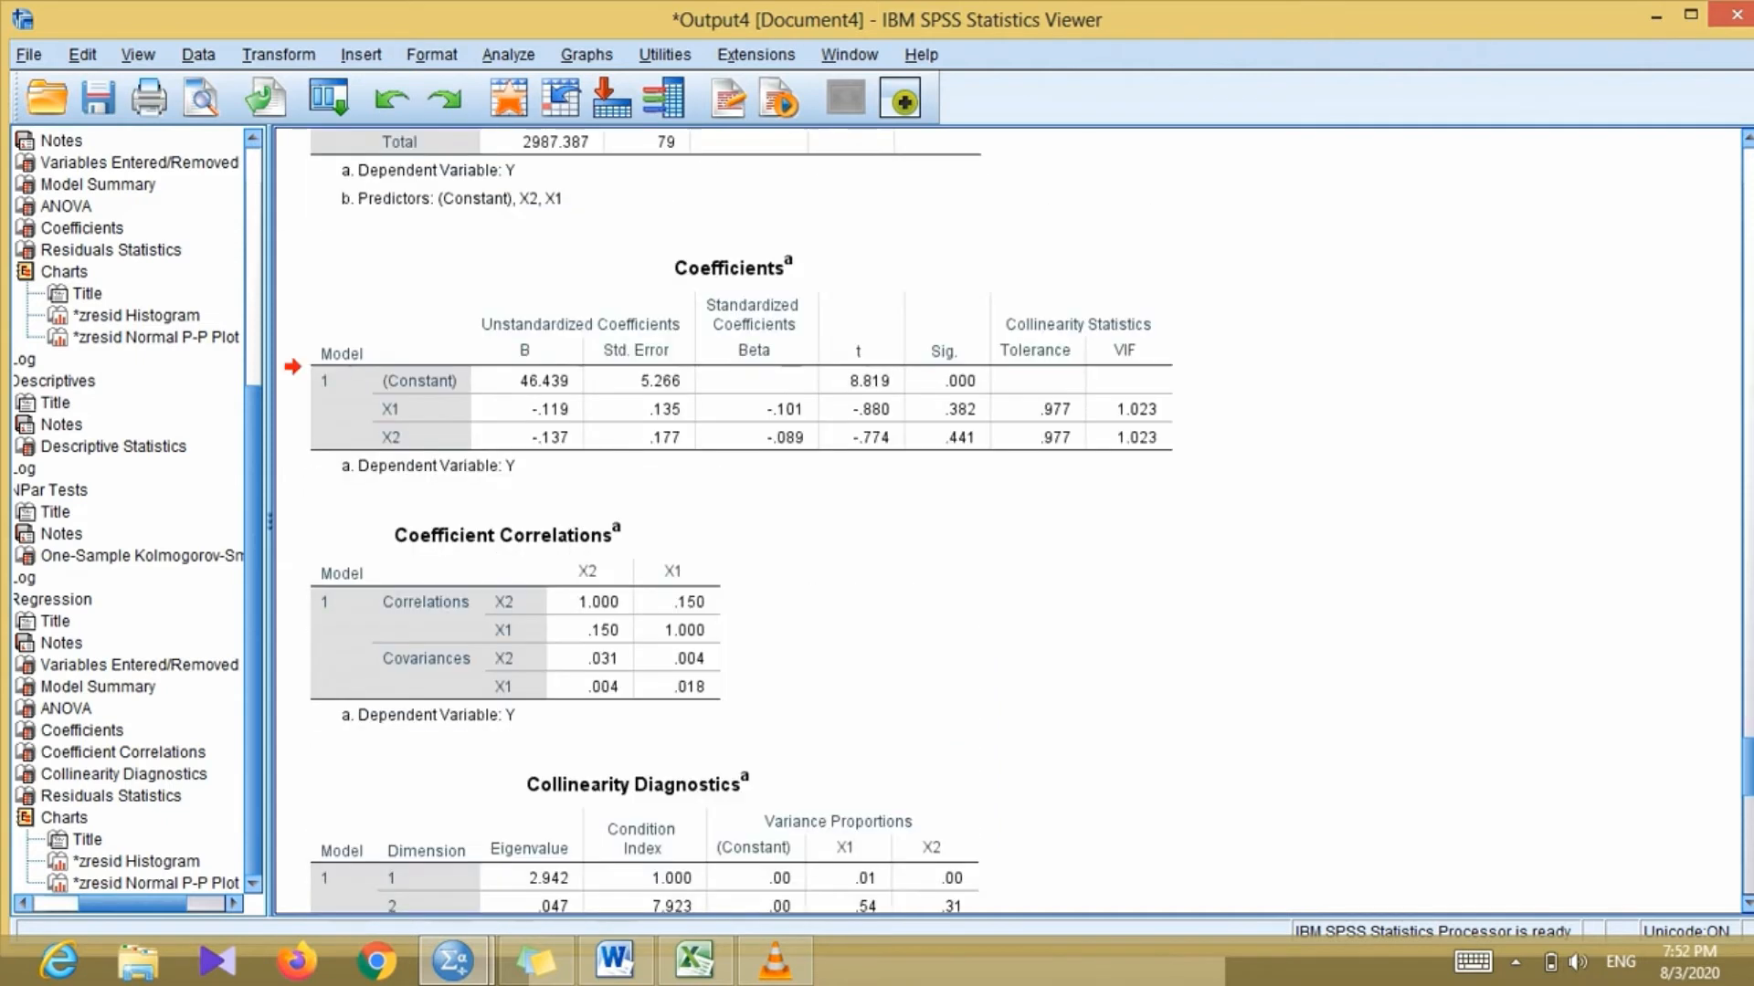
{"action": "left_click", "coordinate": [741, 367]}
- Switch to the Word document UJI HETEROSKEDASTISITAS, read the scatter plot, Glejser and Park test criteria, and return to the SPSS dataset
{"action": "left_click", "coordinate": [615, 959]}
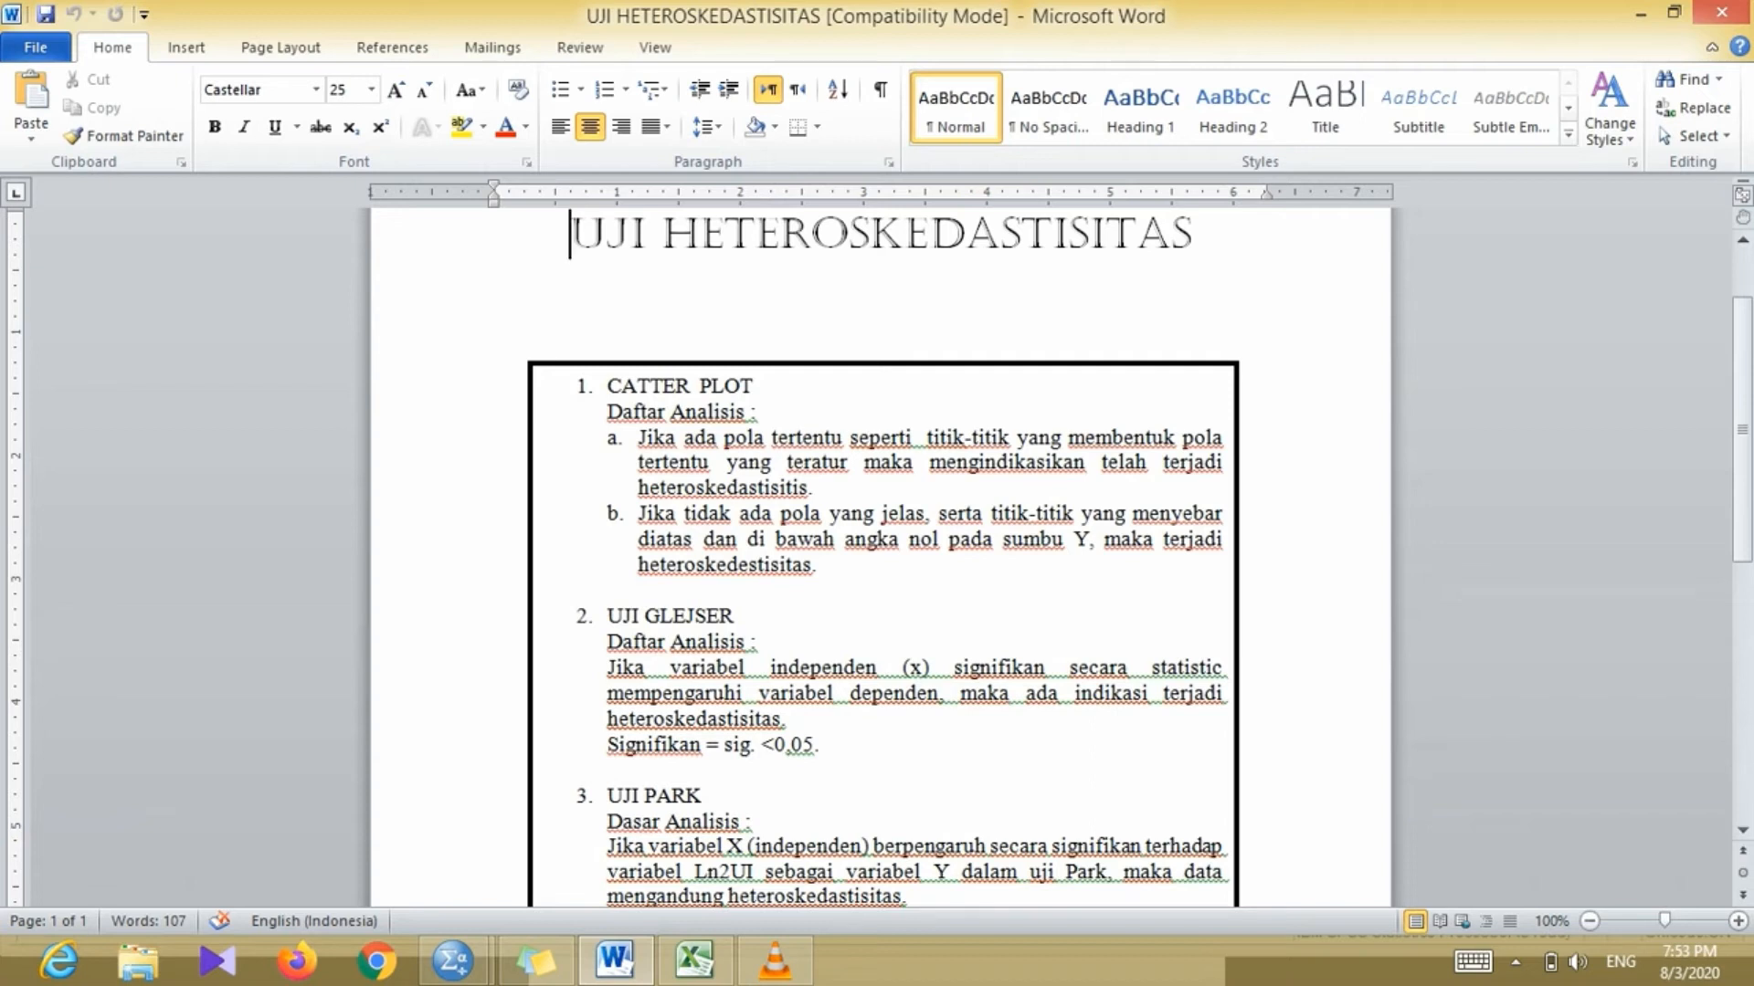
{"action": "key", "text": "Down"}
{"action": "key", "text": "Down"}
{"action": "key", "text": "Down"}
{"action": "key", "text": "Down"}
{"action": "key", "text": "Down"}
{"action": "key", "text": "Down"}
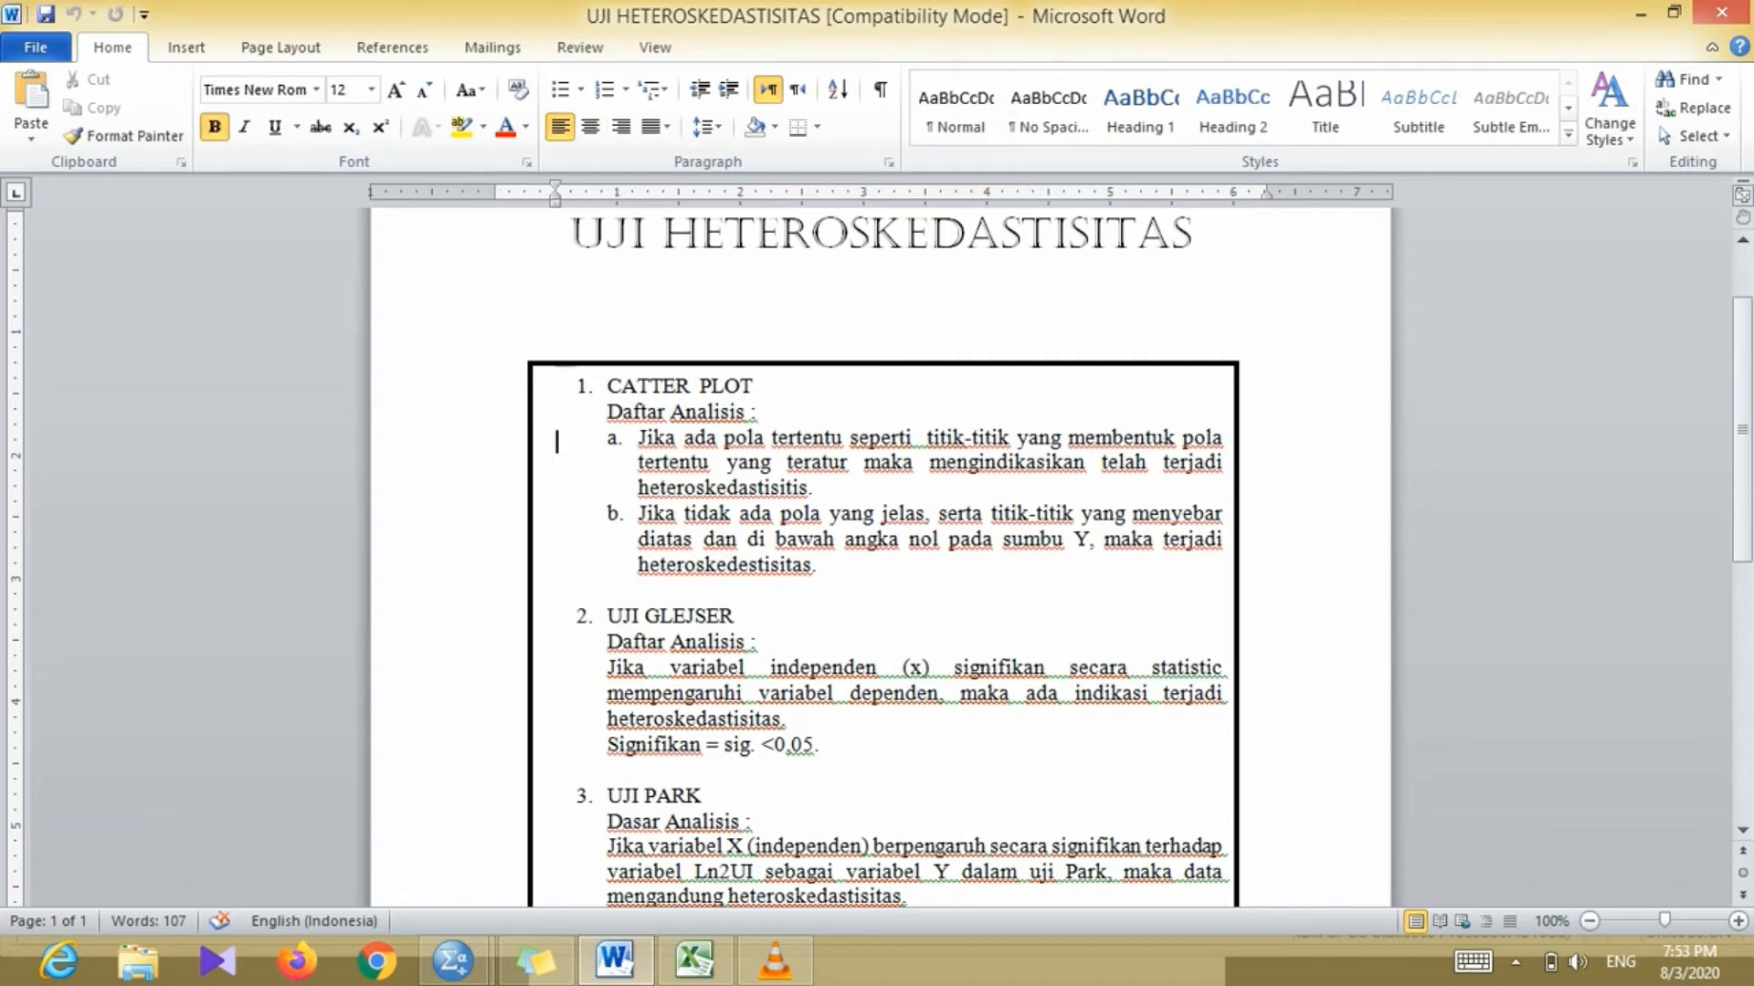
{"action": "key", "text": "Down"}
{"action": "key", "text": "Down"}
{"action": "key", "text": "Down"}
{"action": "key", "text": "Down"}
{"action": "key", "text": "Down"}
{"action": "key", "text": "Down"}
{"action": "key", "text": "Down"}
{"action": "key", "text": "Down"}
{"action": "key", "text": "Down"}
{"action": "key", "text": "Down"}
{"action": "key", "text": "Down"}
{"action": "key", "text": "Down"}
{"action": "key", "text": "Down"}
{"action": "key", "text": "Down"}
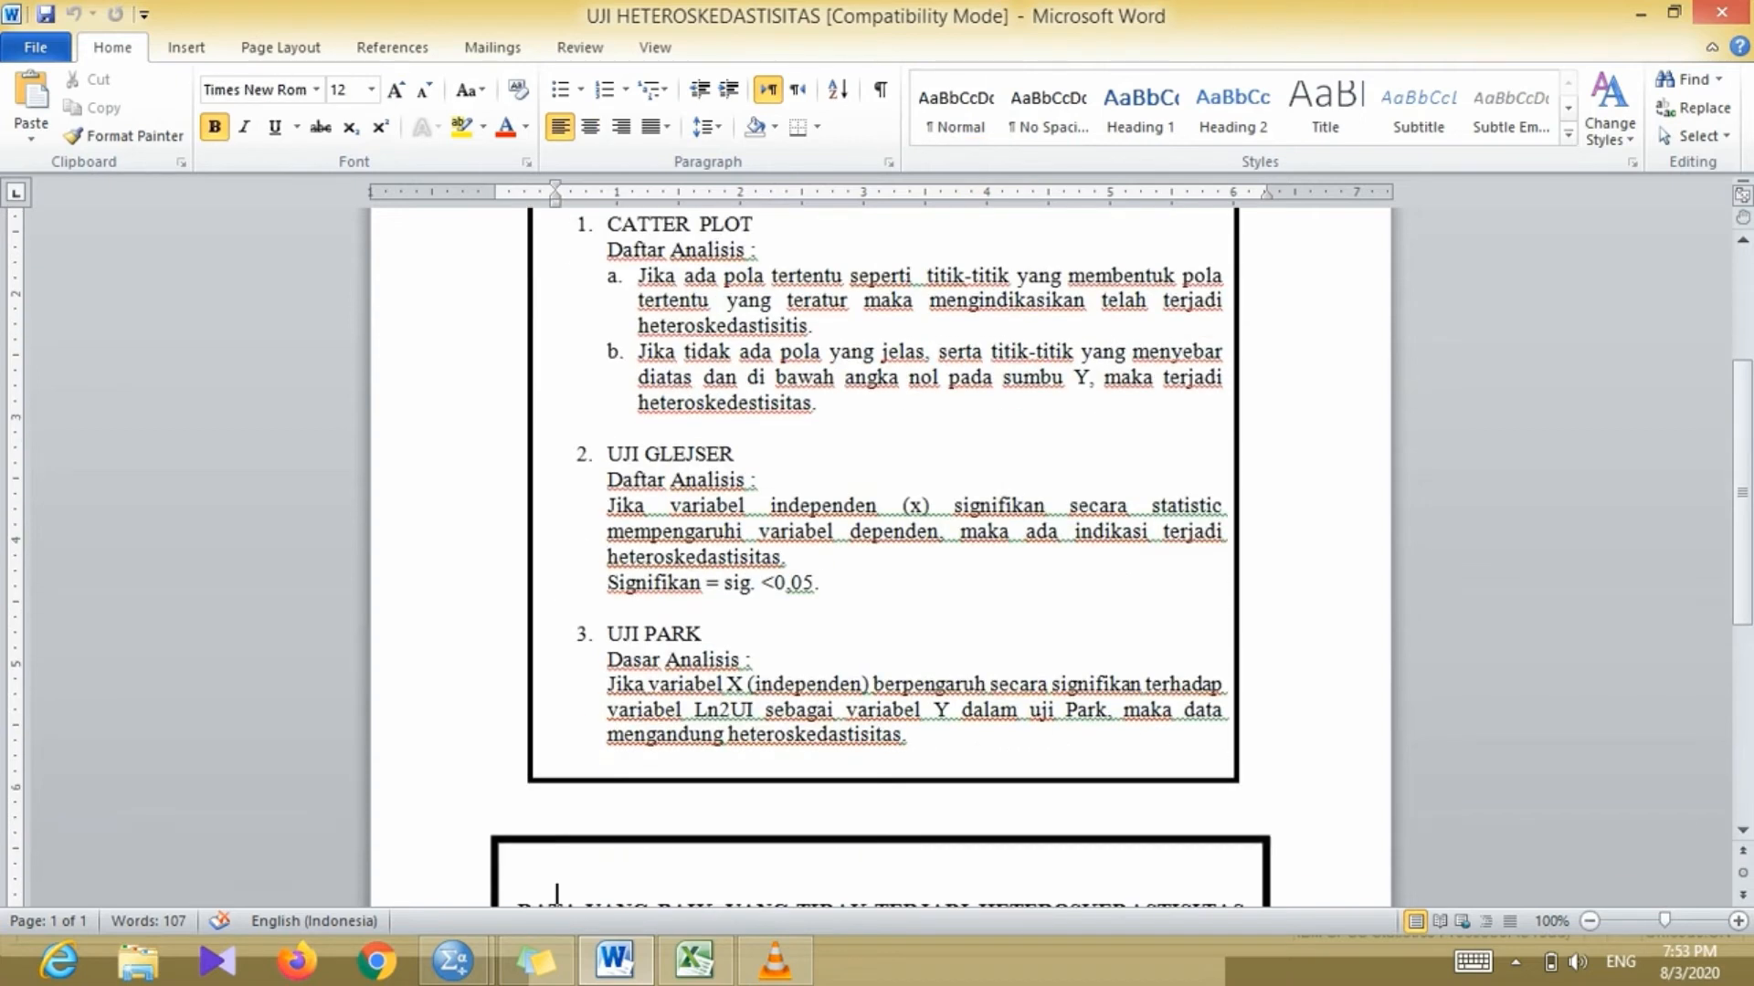
{"action": "key", "text": "Down"}
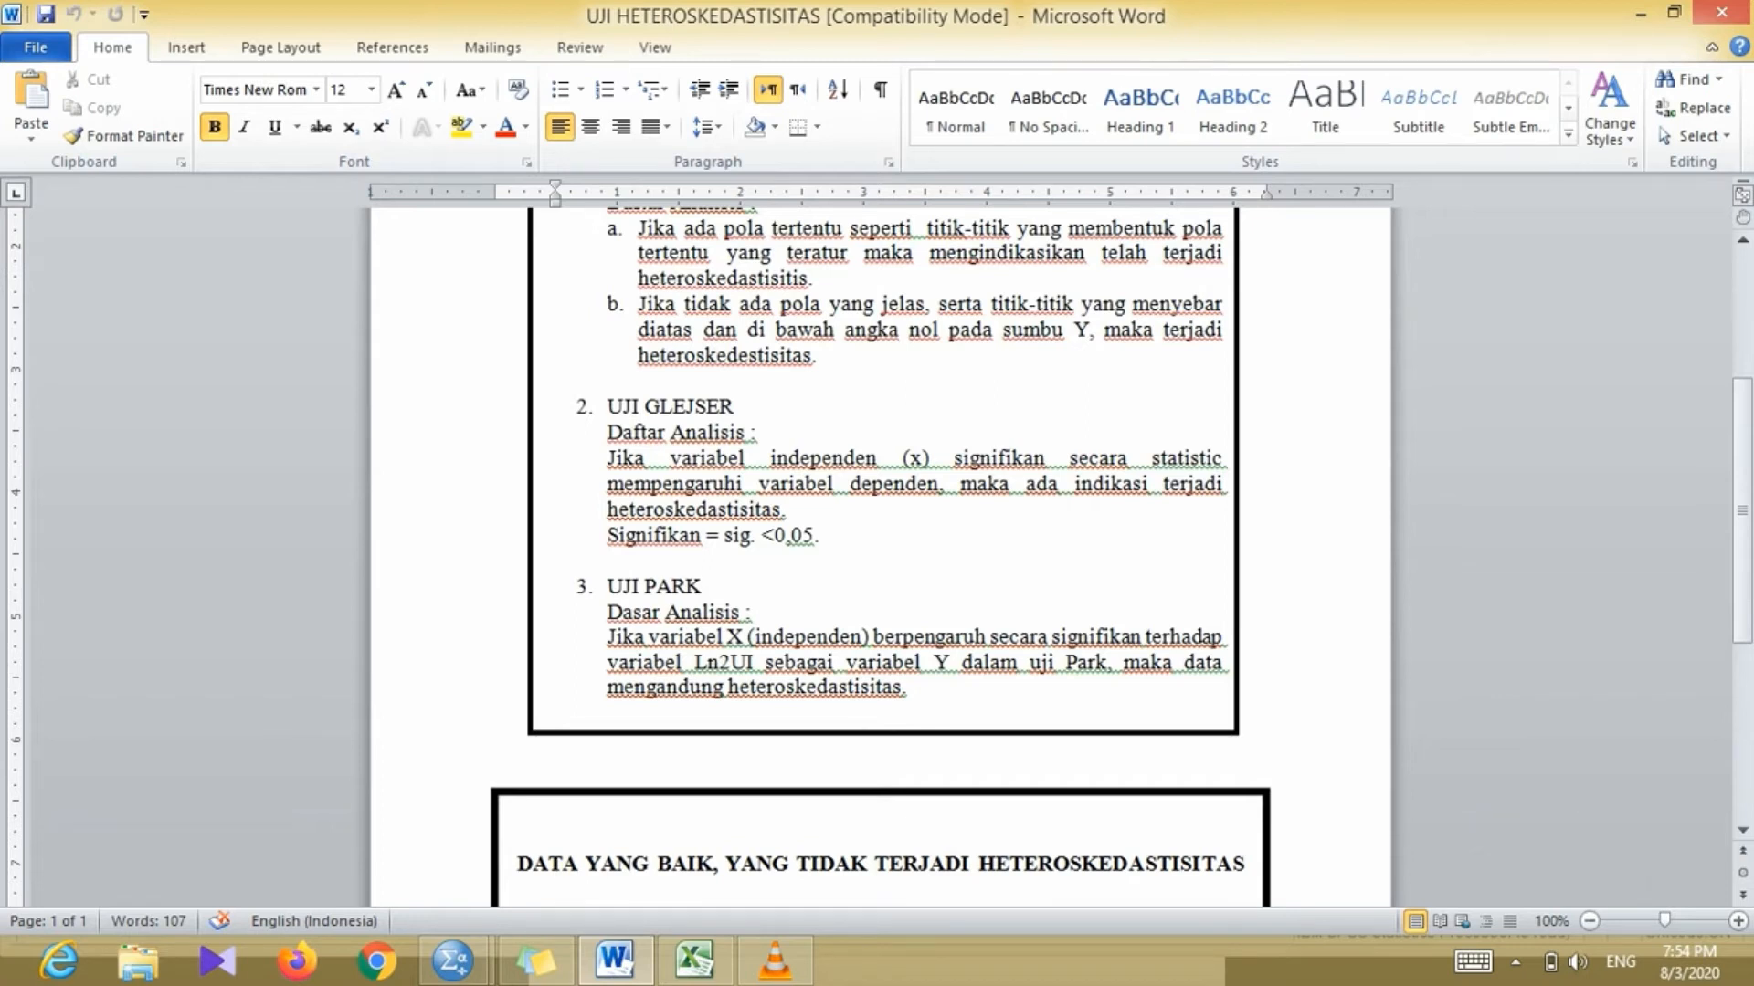
{"action": "key", "text": "alt+Tab"}
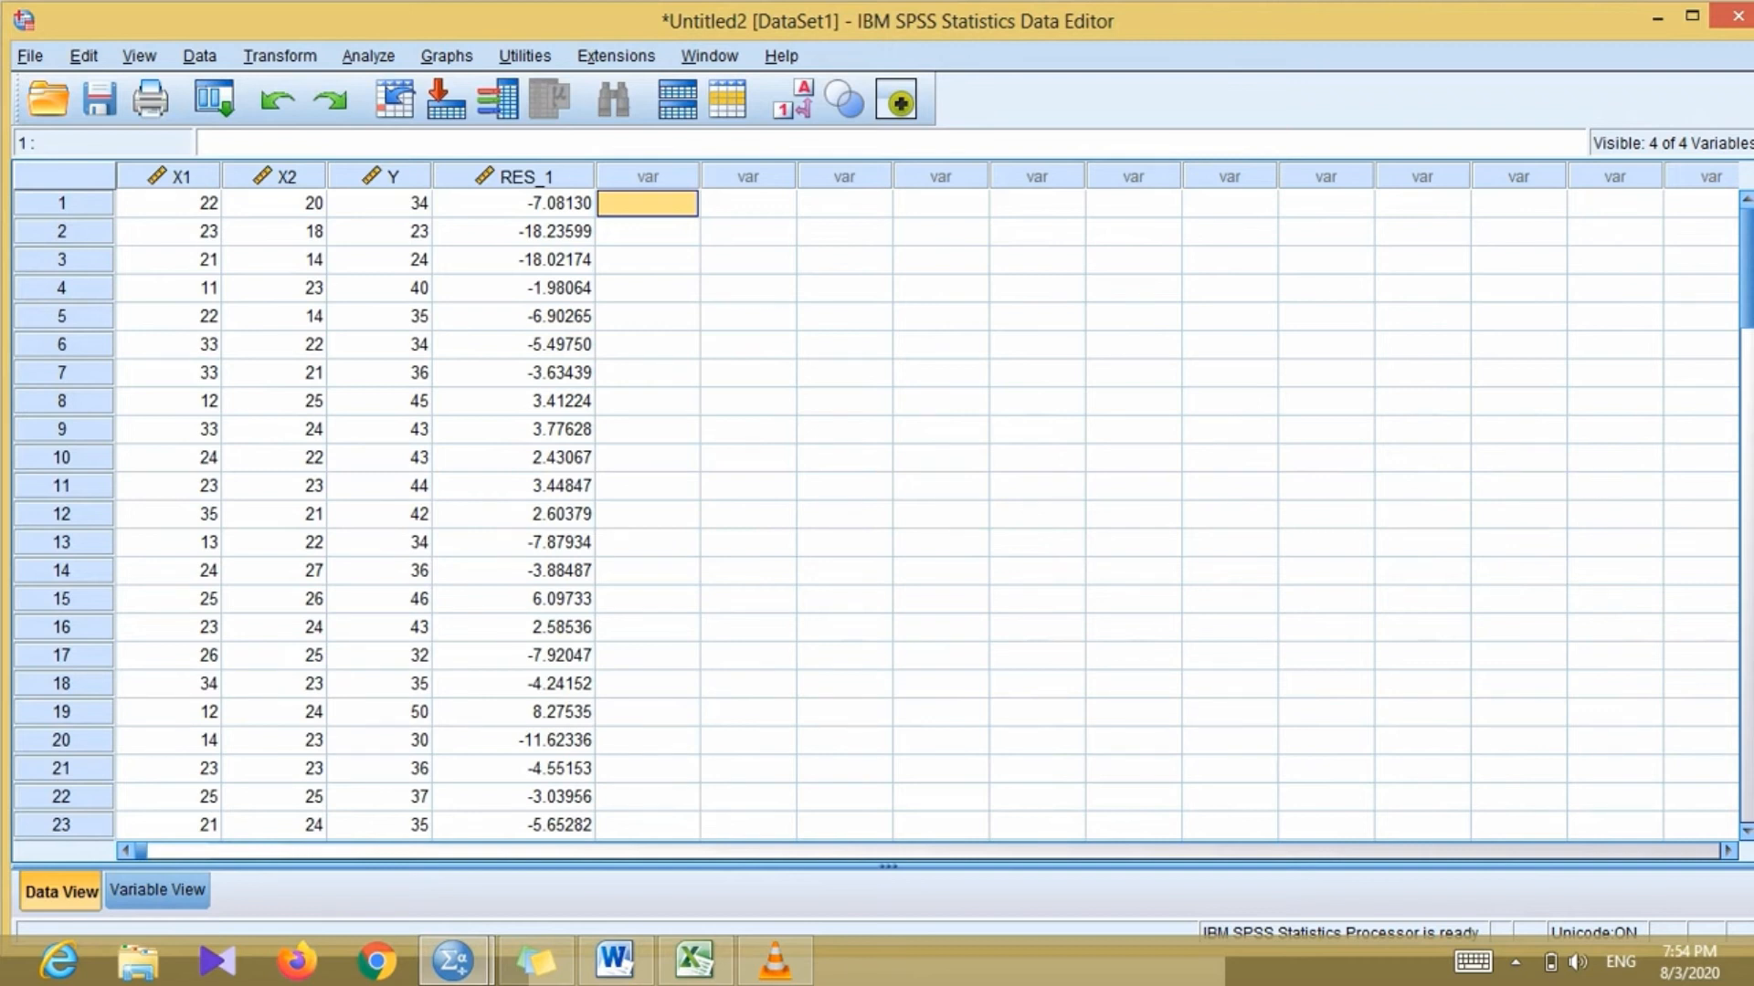
- Rerun the Linear Regression of Y on X1 and X2 with a scatterplot of *SRESID on the Y axis against *ZPRED on the X axis
{"action": "left_click", "coordinate": [368, 57]}
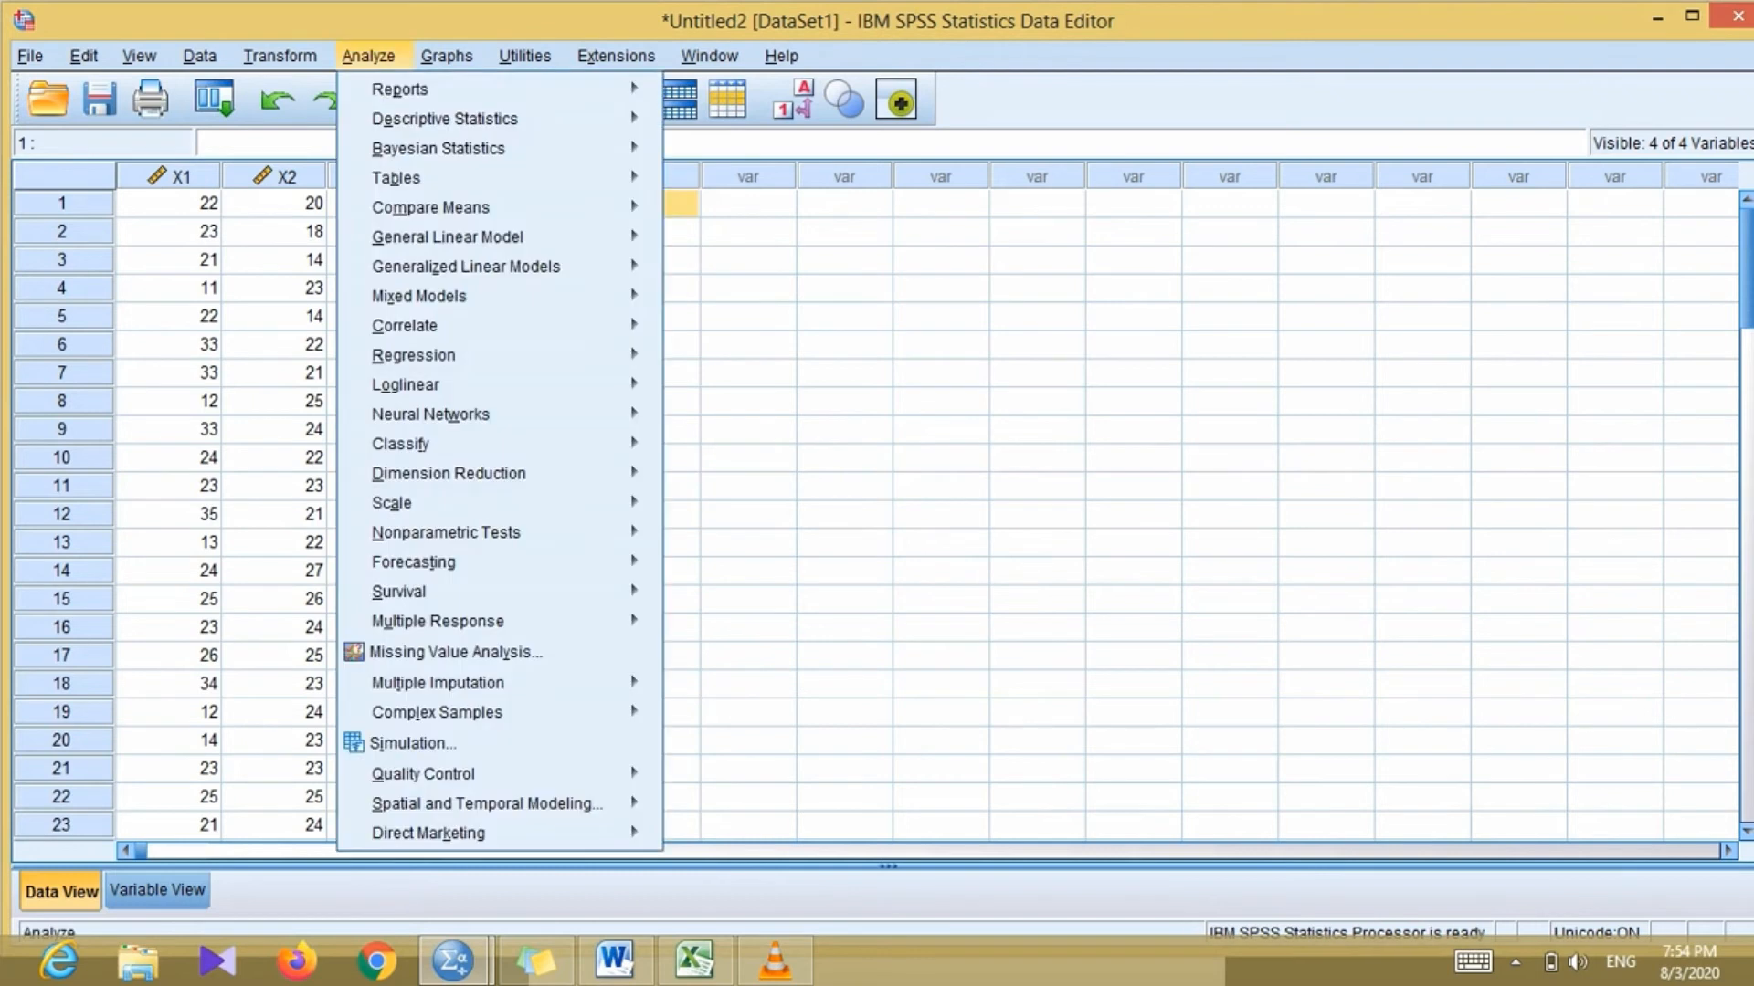
{"action": "key", "text": "Escape"}
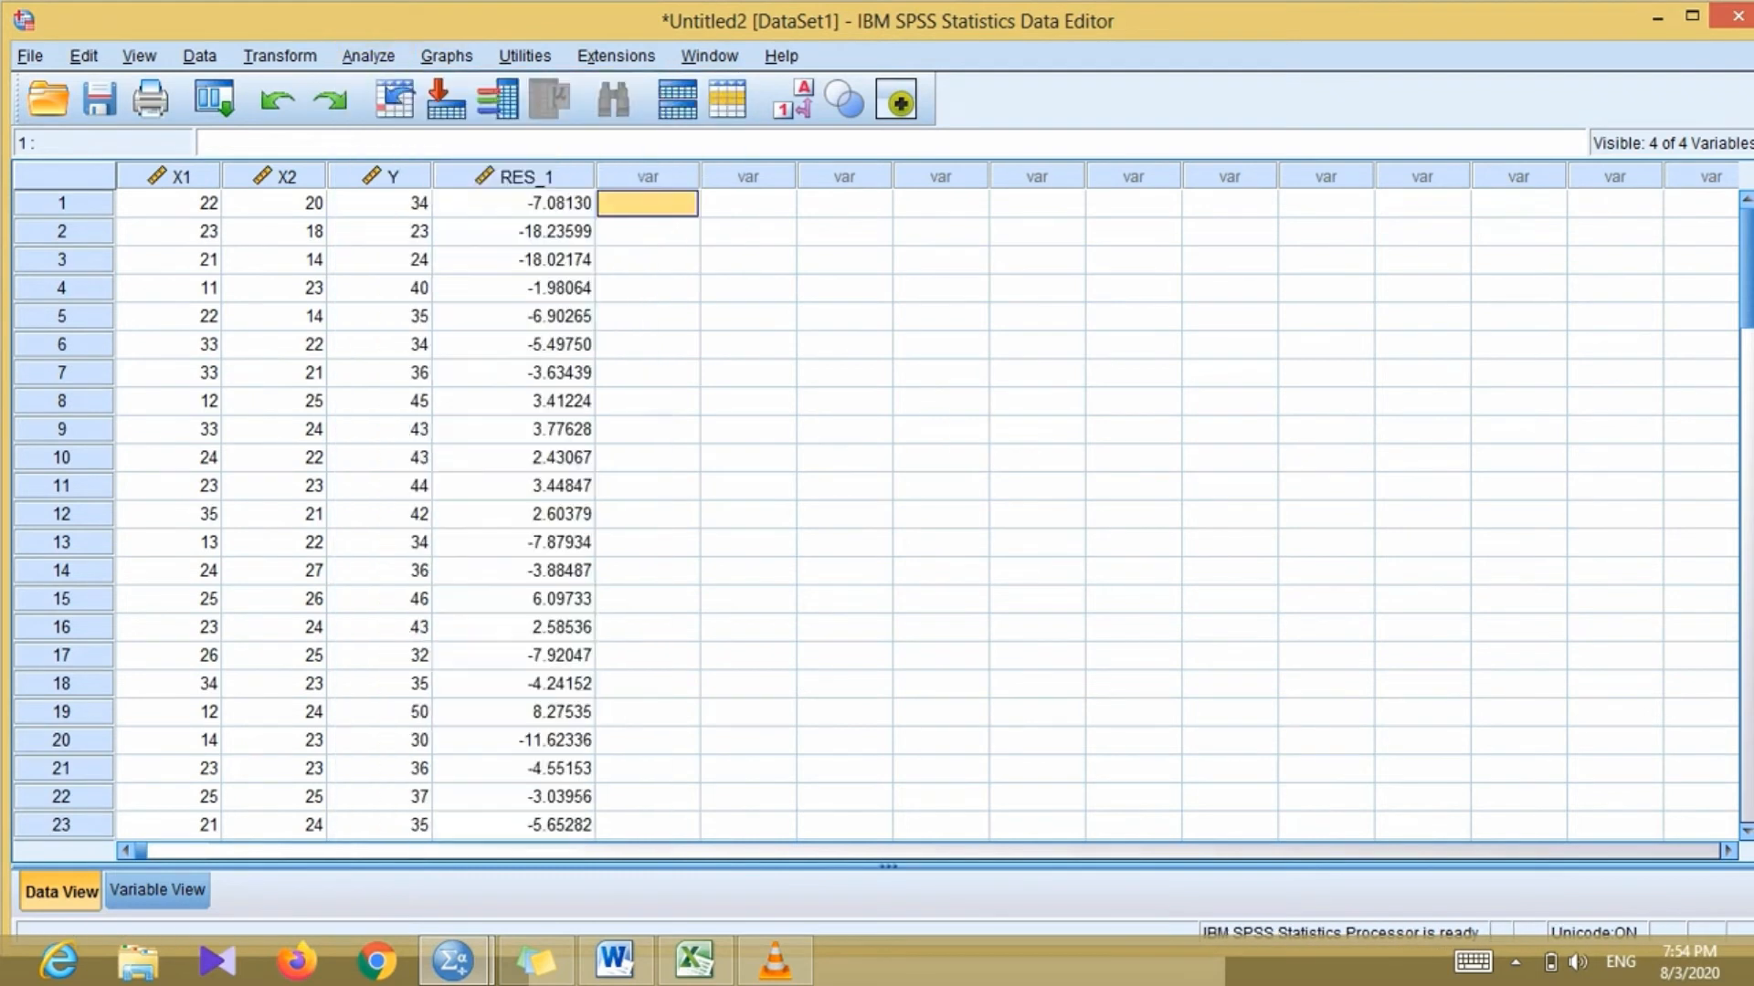
{"action": "left_click", "coordinate": [368, 57]}
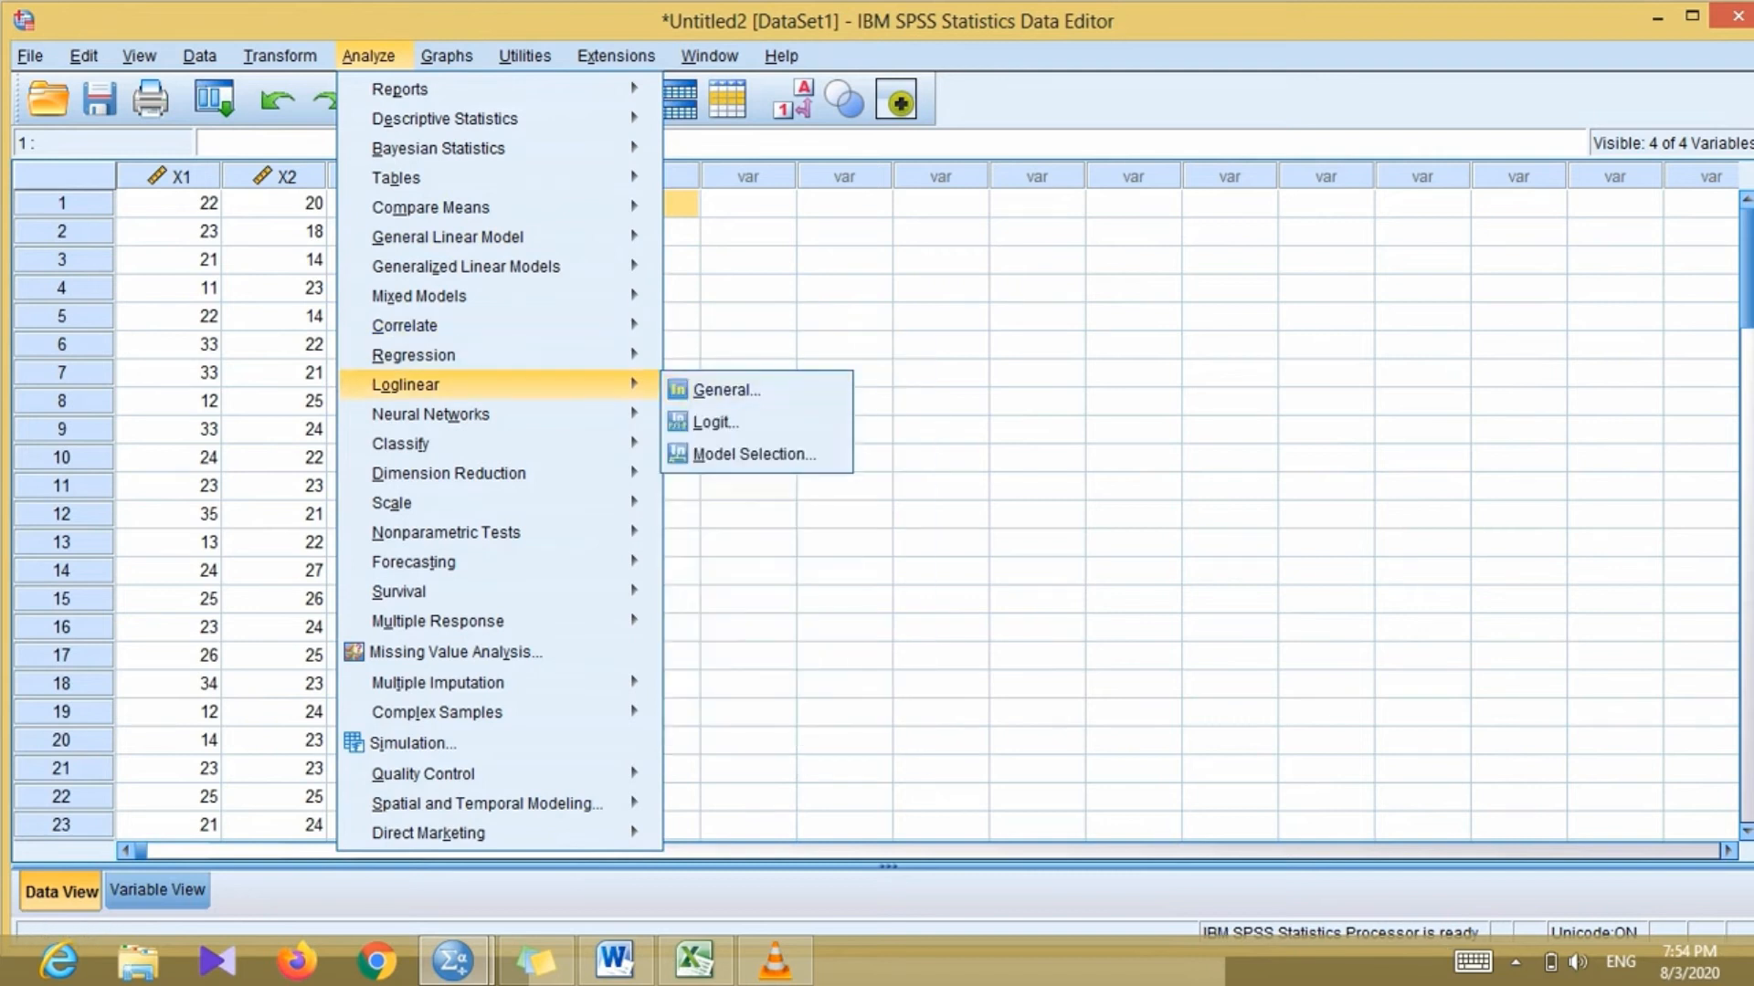
{"action": "mouse_move", "coordinate": [511, 355]}
{"action": "left_click", "coordinate": [721, 392]}
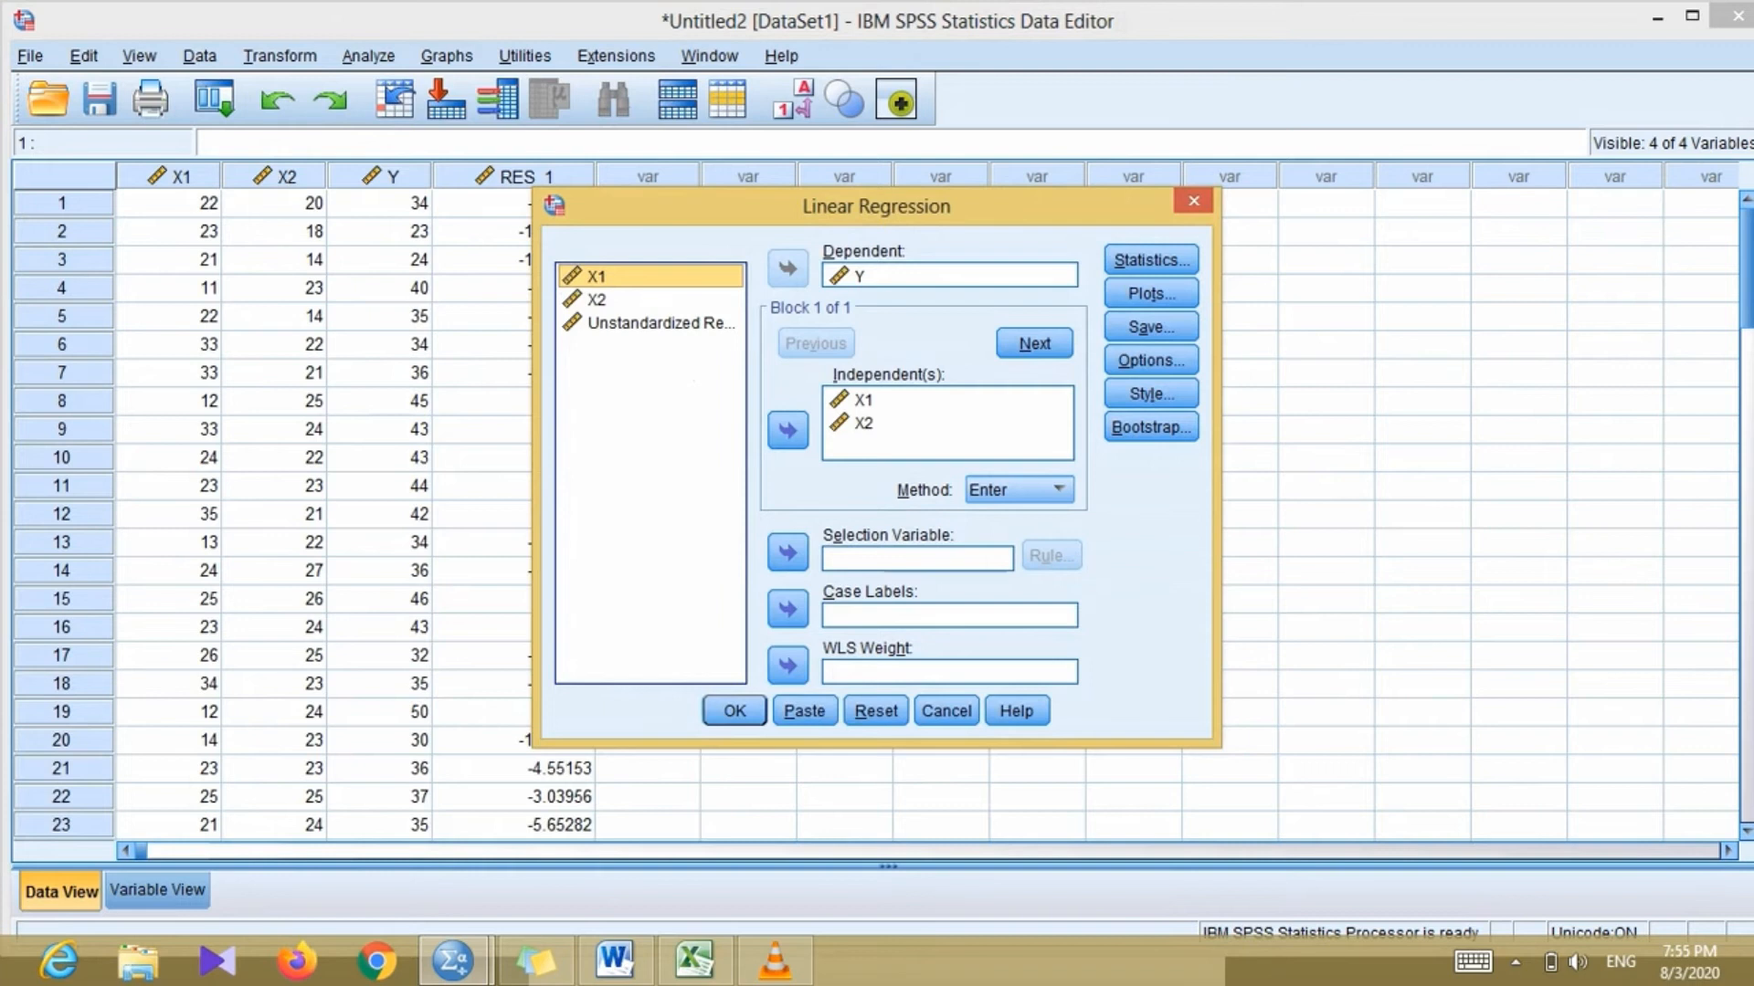
{"action": "left_click", "coordinate": [1150, 327]}
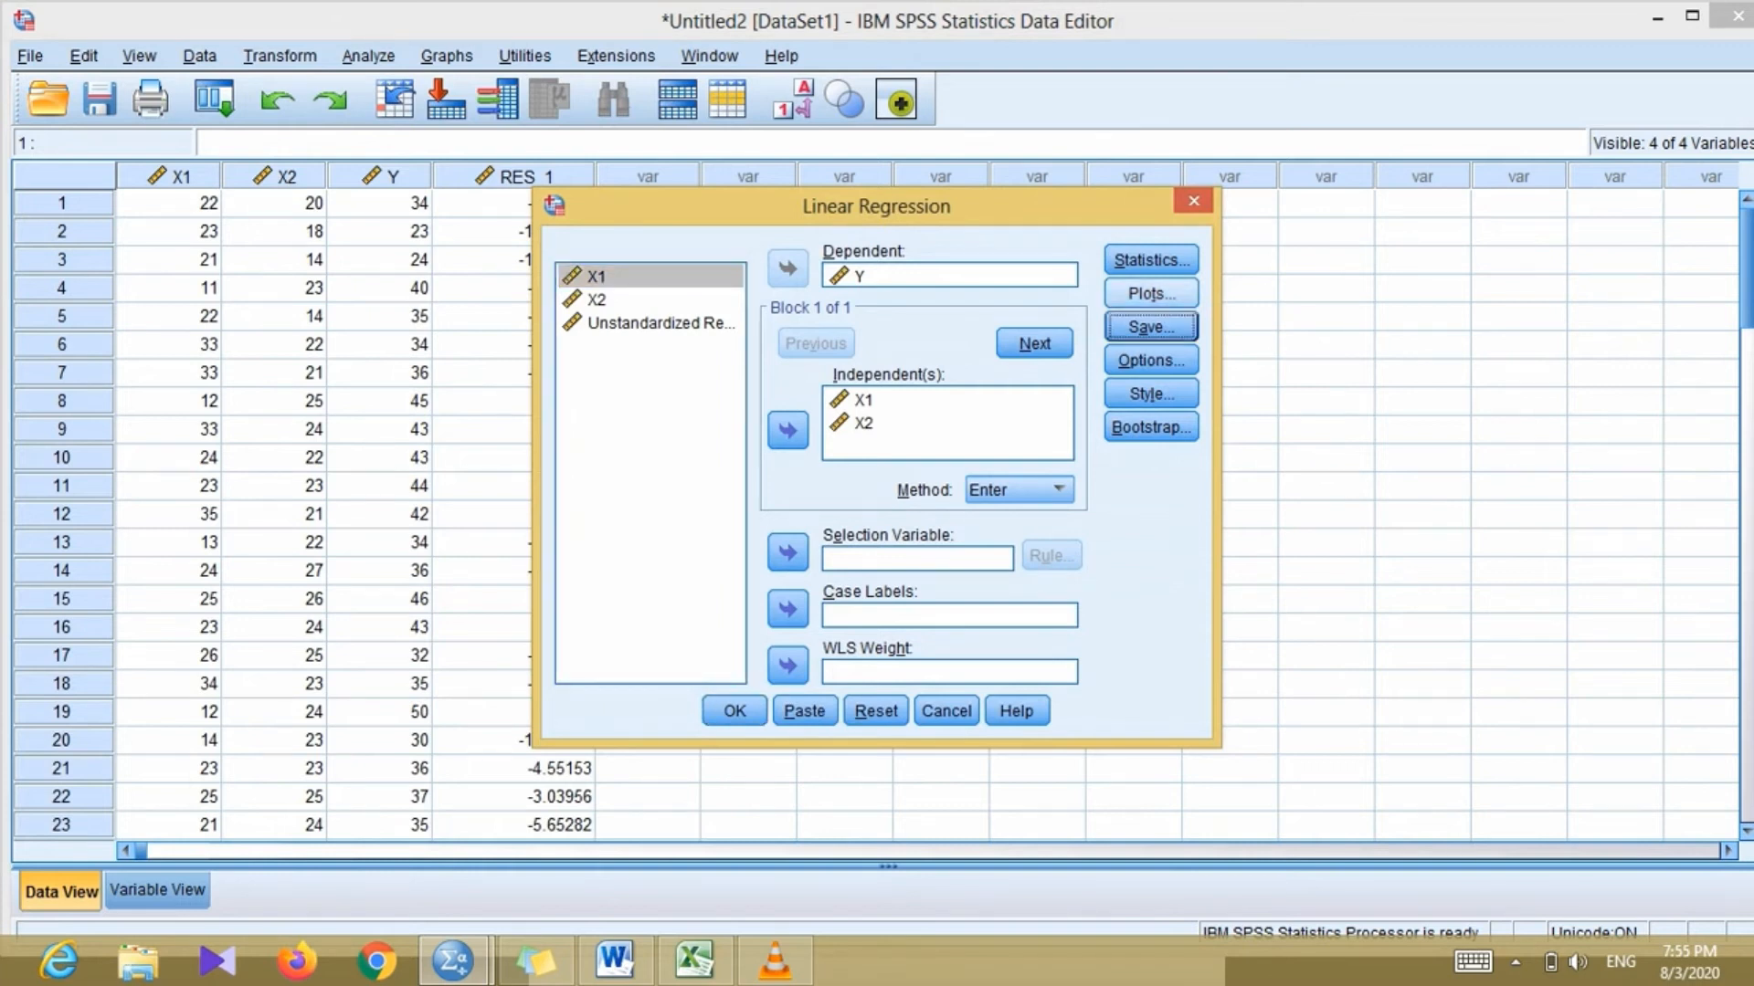
{"action": "left_click", "coordinate": [1150, 293]}
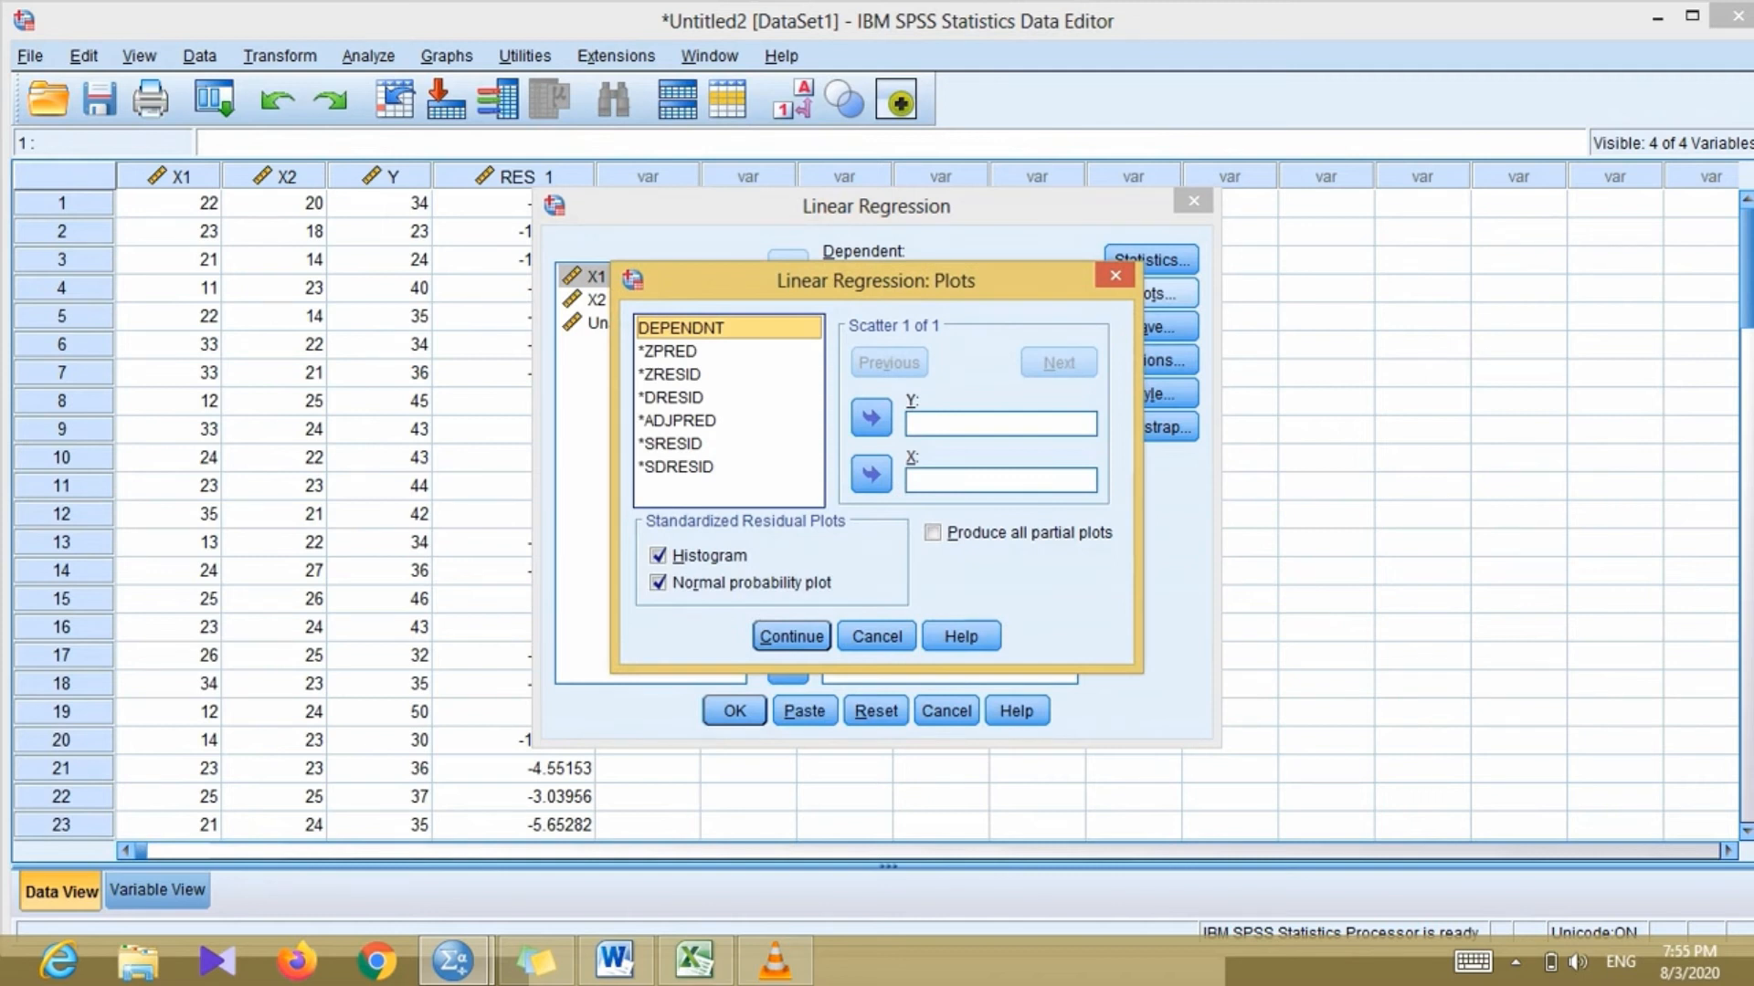
{"action": "left_click", "coordinate": [669, 352]}
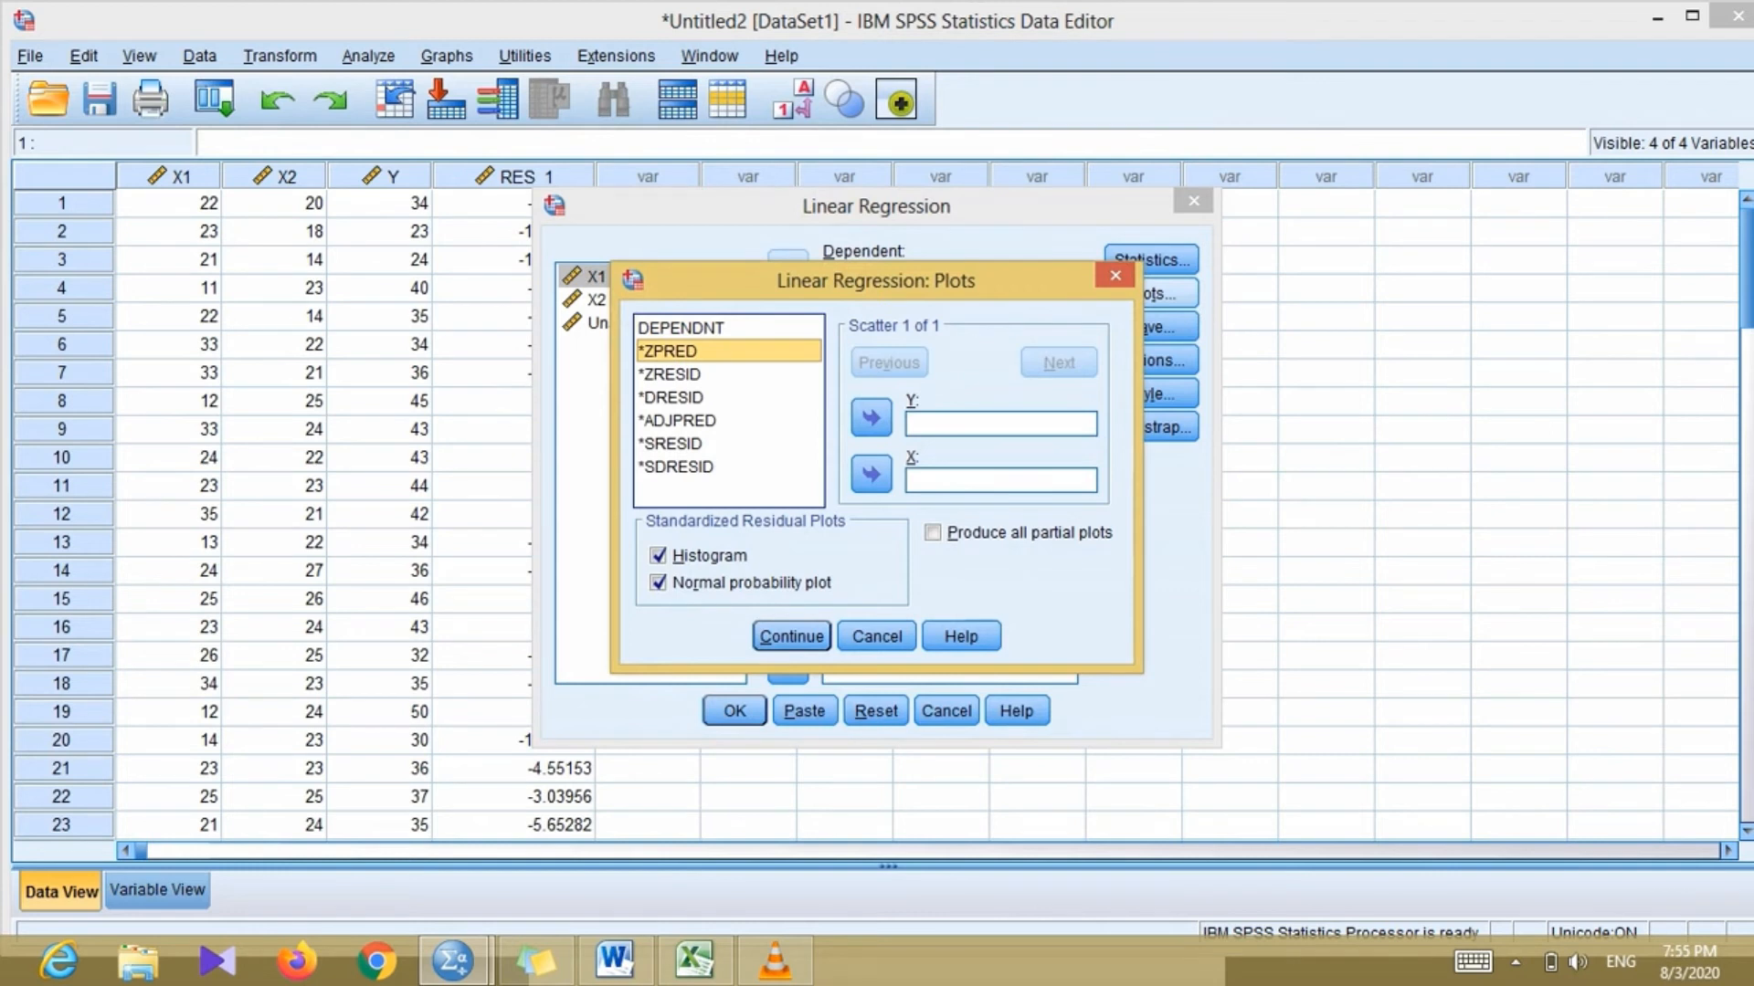
{"action": "left_click", "coordinate": [871, 474]}
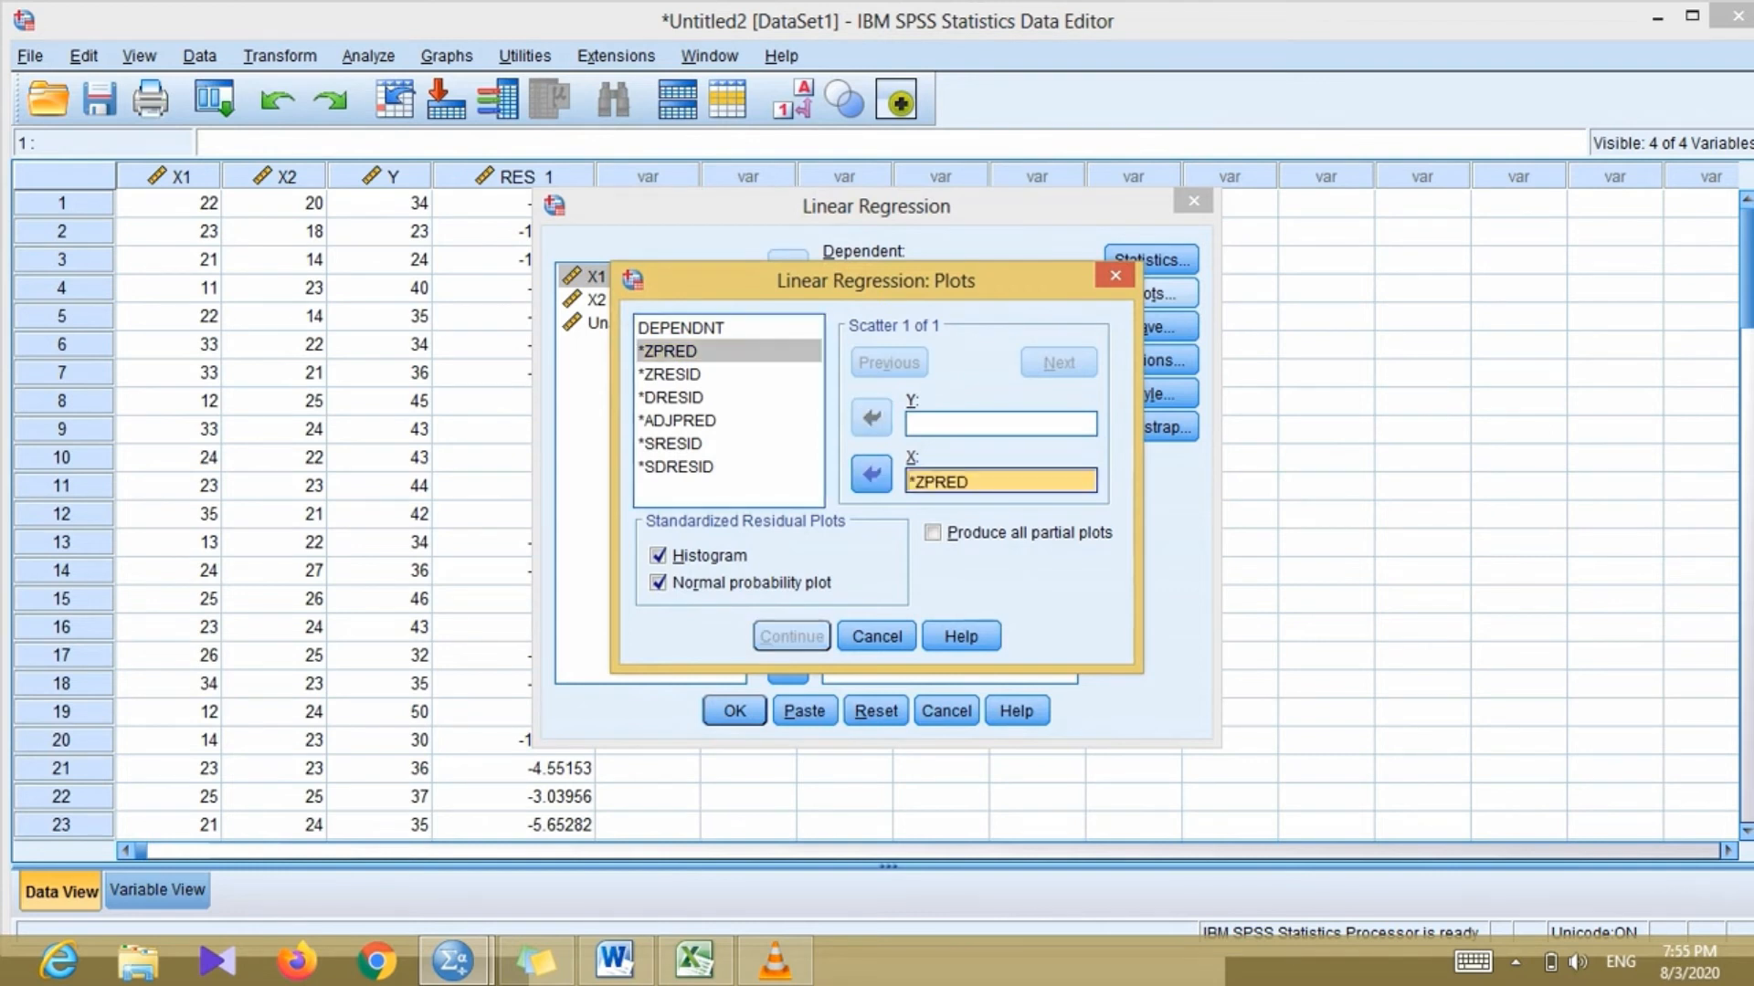
{"action": "left_click", "coordinate": [671, 444]}
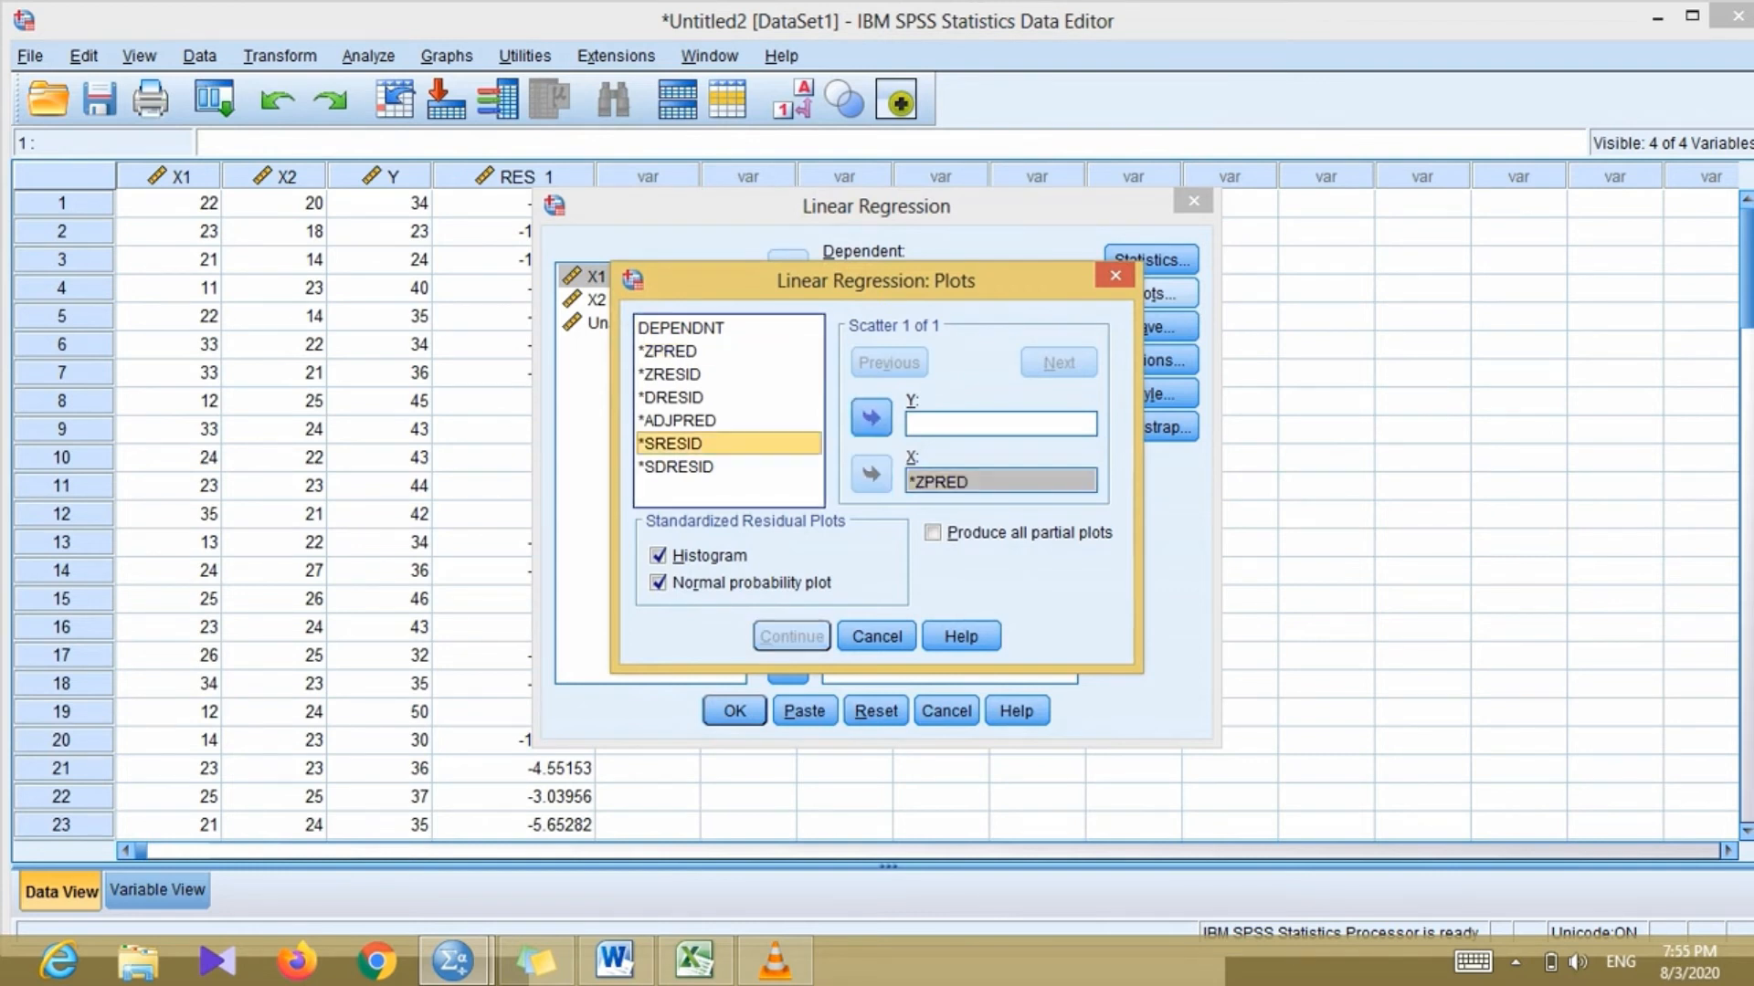
{"action": "left_click", "coordinate": [872, 417]}
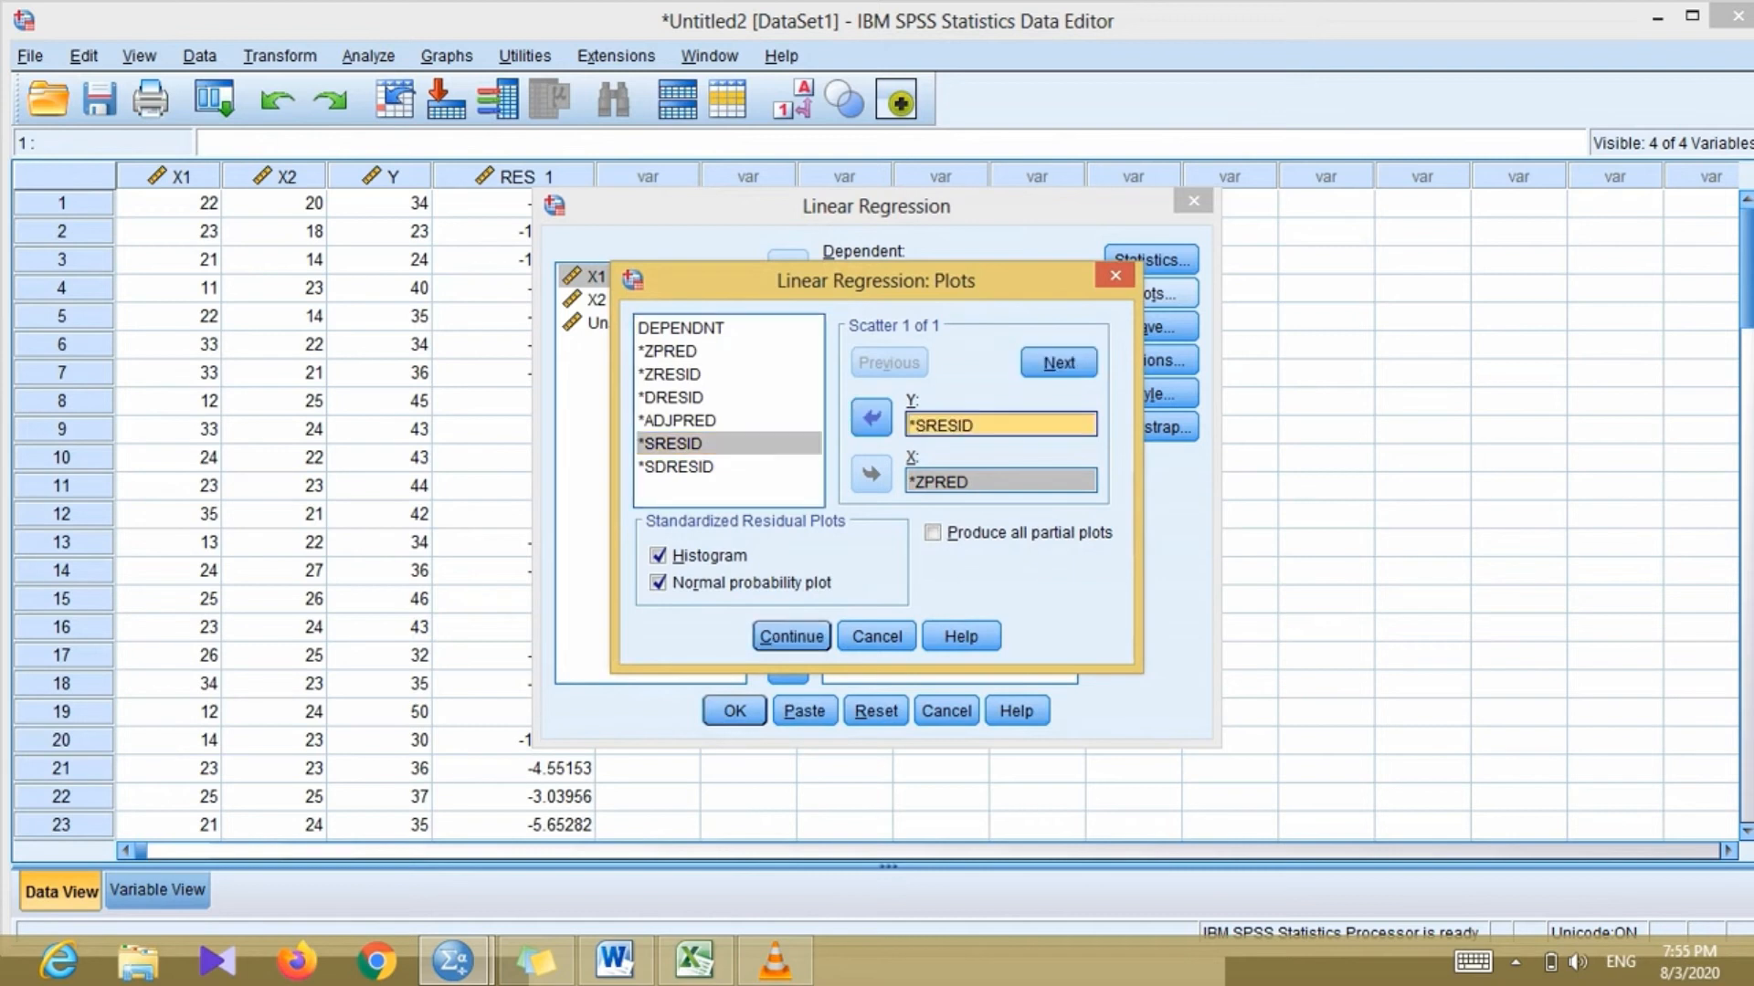
{"action": "left_click", "coordinate": [791, 636]}
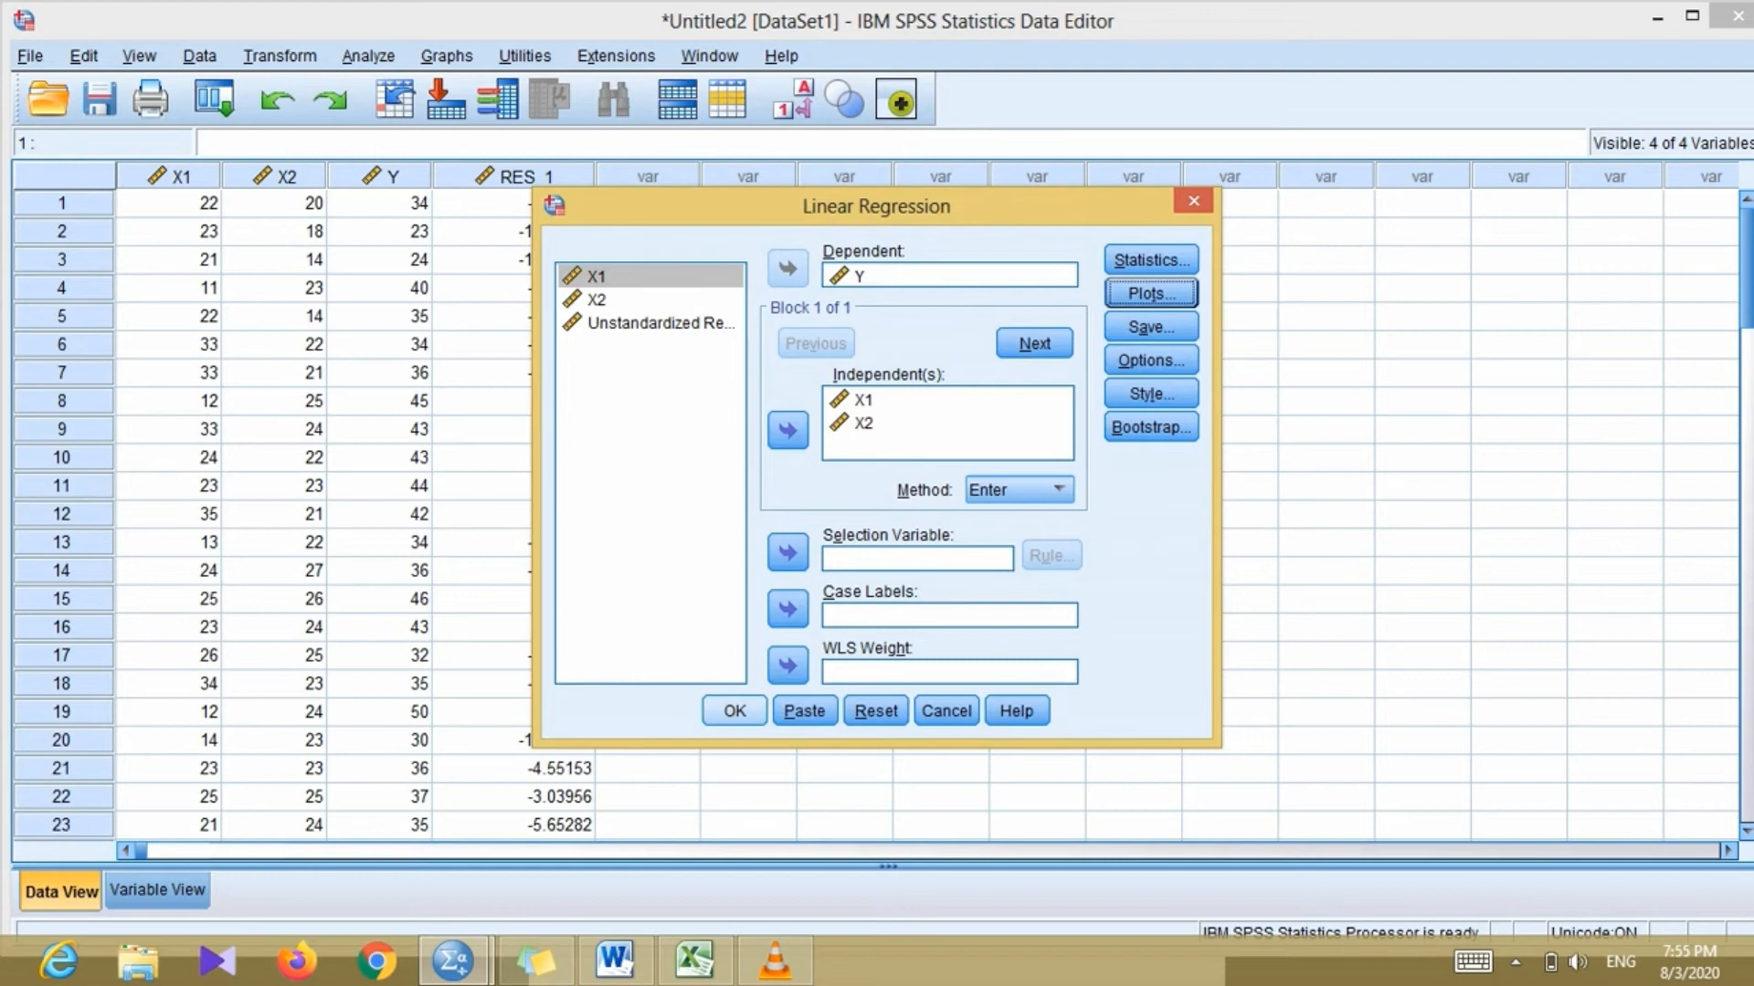
{"action": "left_click", "coordinate": [730, 709]}
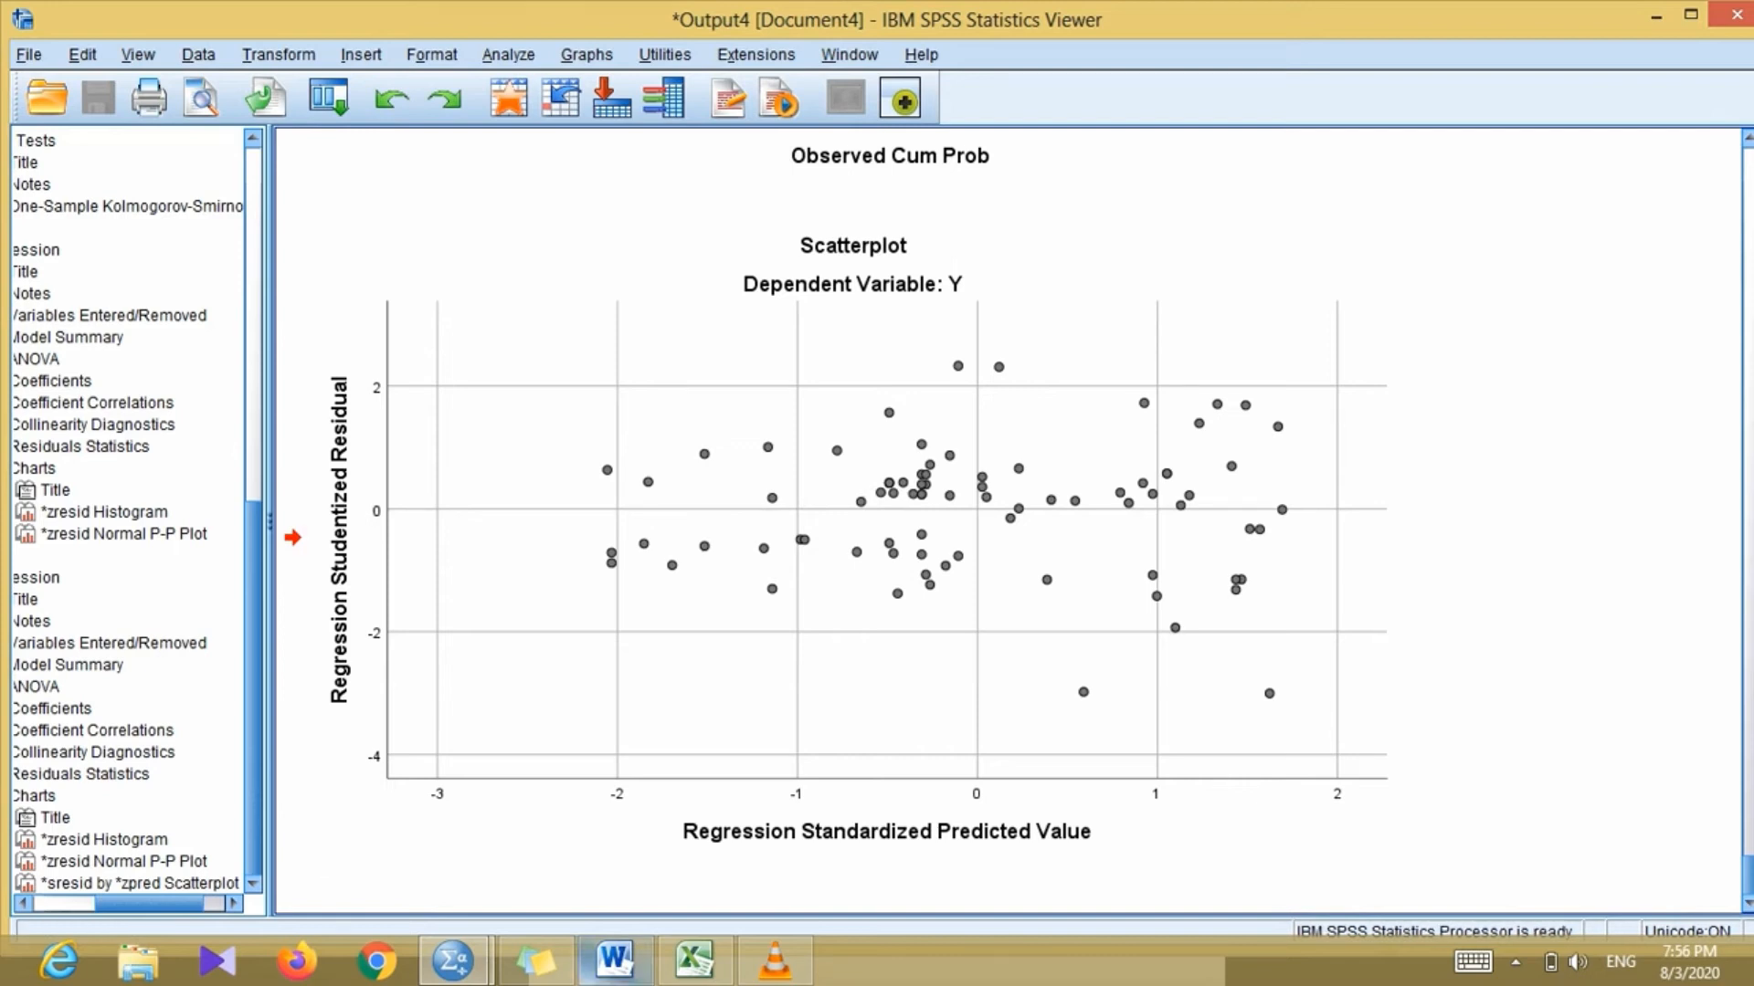
- Return to the dataset and rerun the Linear Regression of Y on X1 and X2, keeping unstandardized residuals selected for saving
{"action": "mouse_move", "coordinate": [452, 959]}
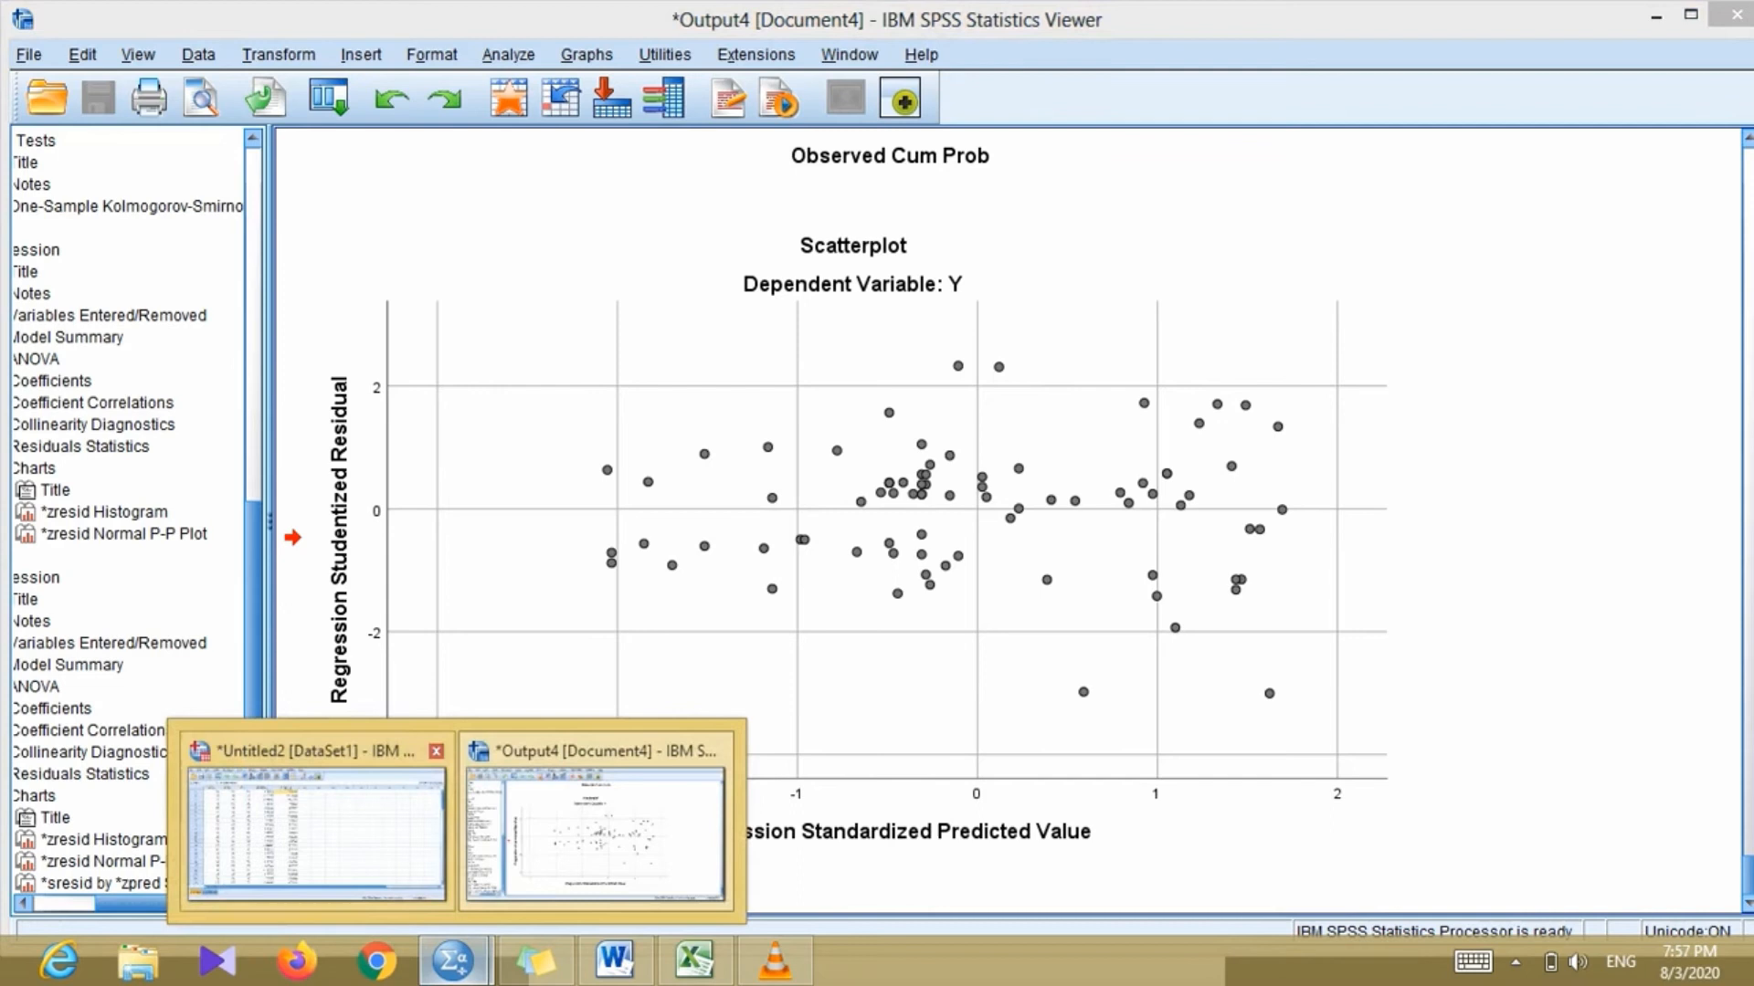
{"action": "left_click", "coordinate": [311, 822]}
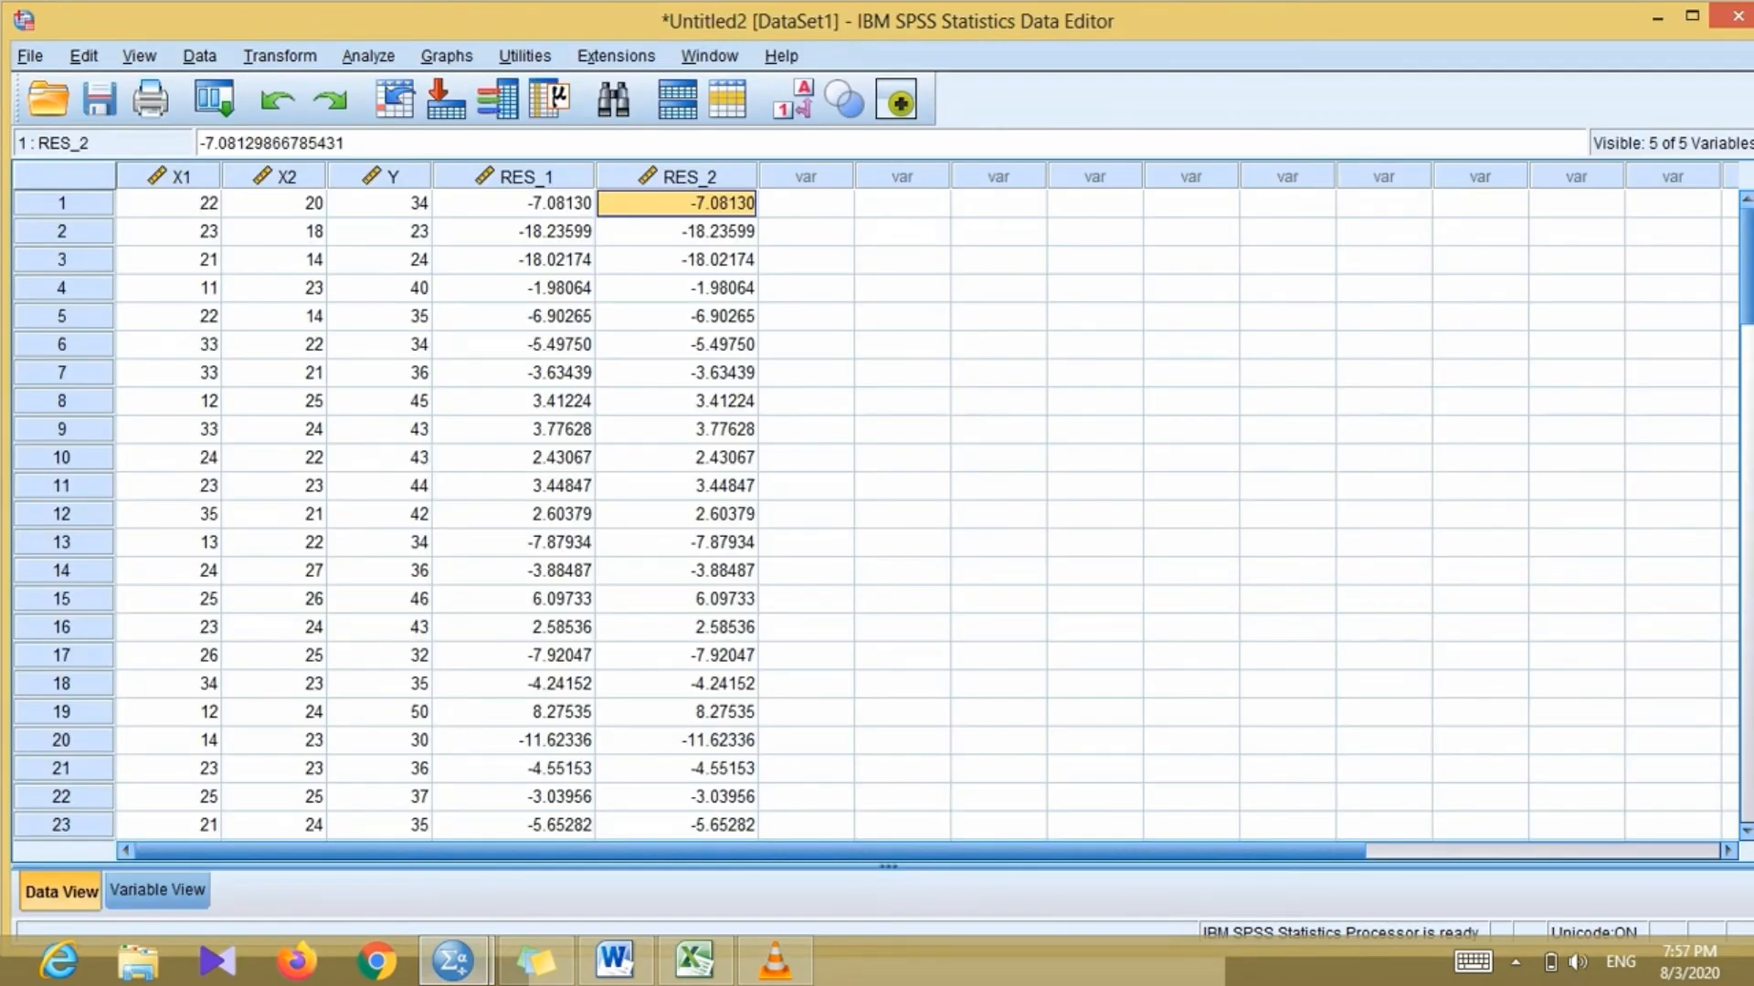
{"action": "left_click", "coordinate": [369, 56]}
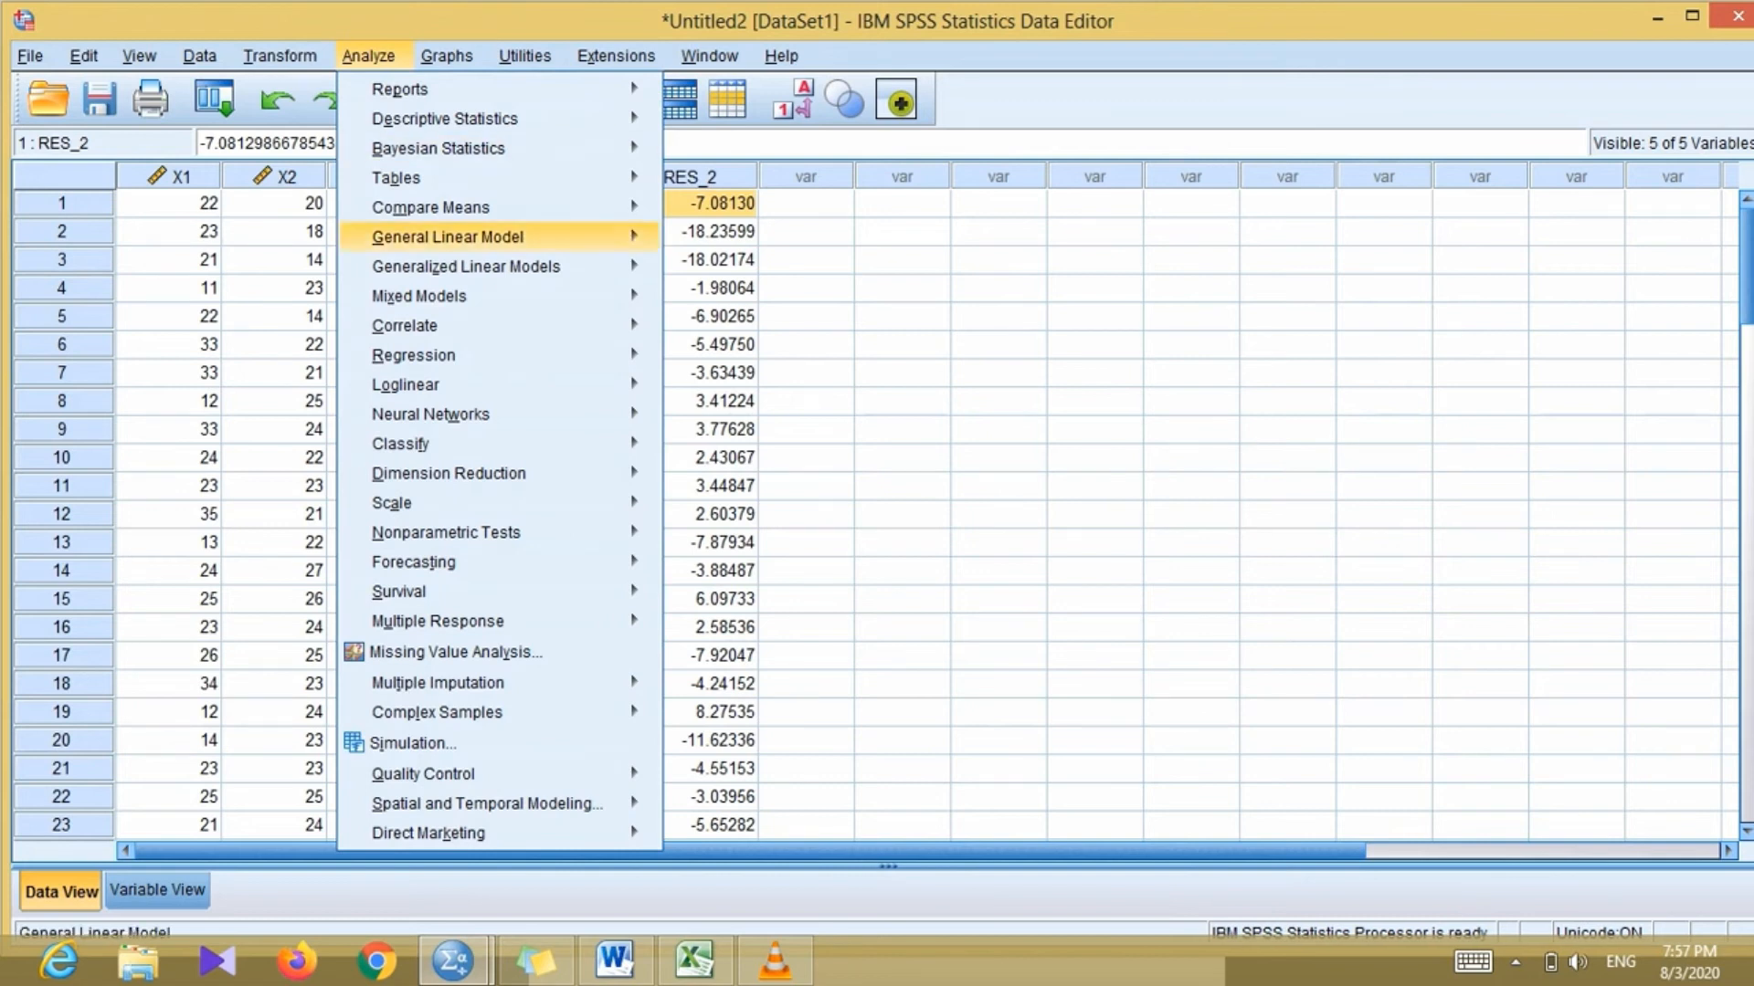
{"action": "mouse_move", "coordinate": [412, 355]}
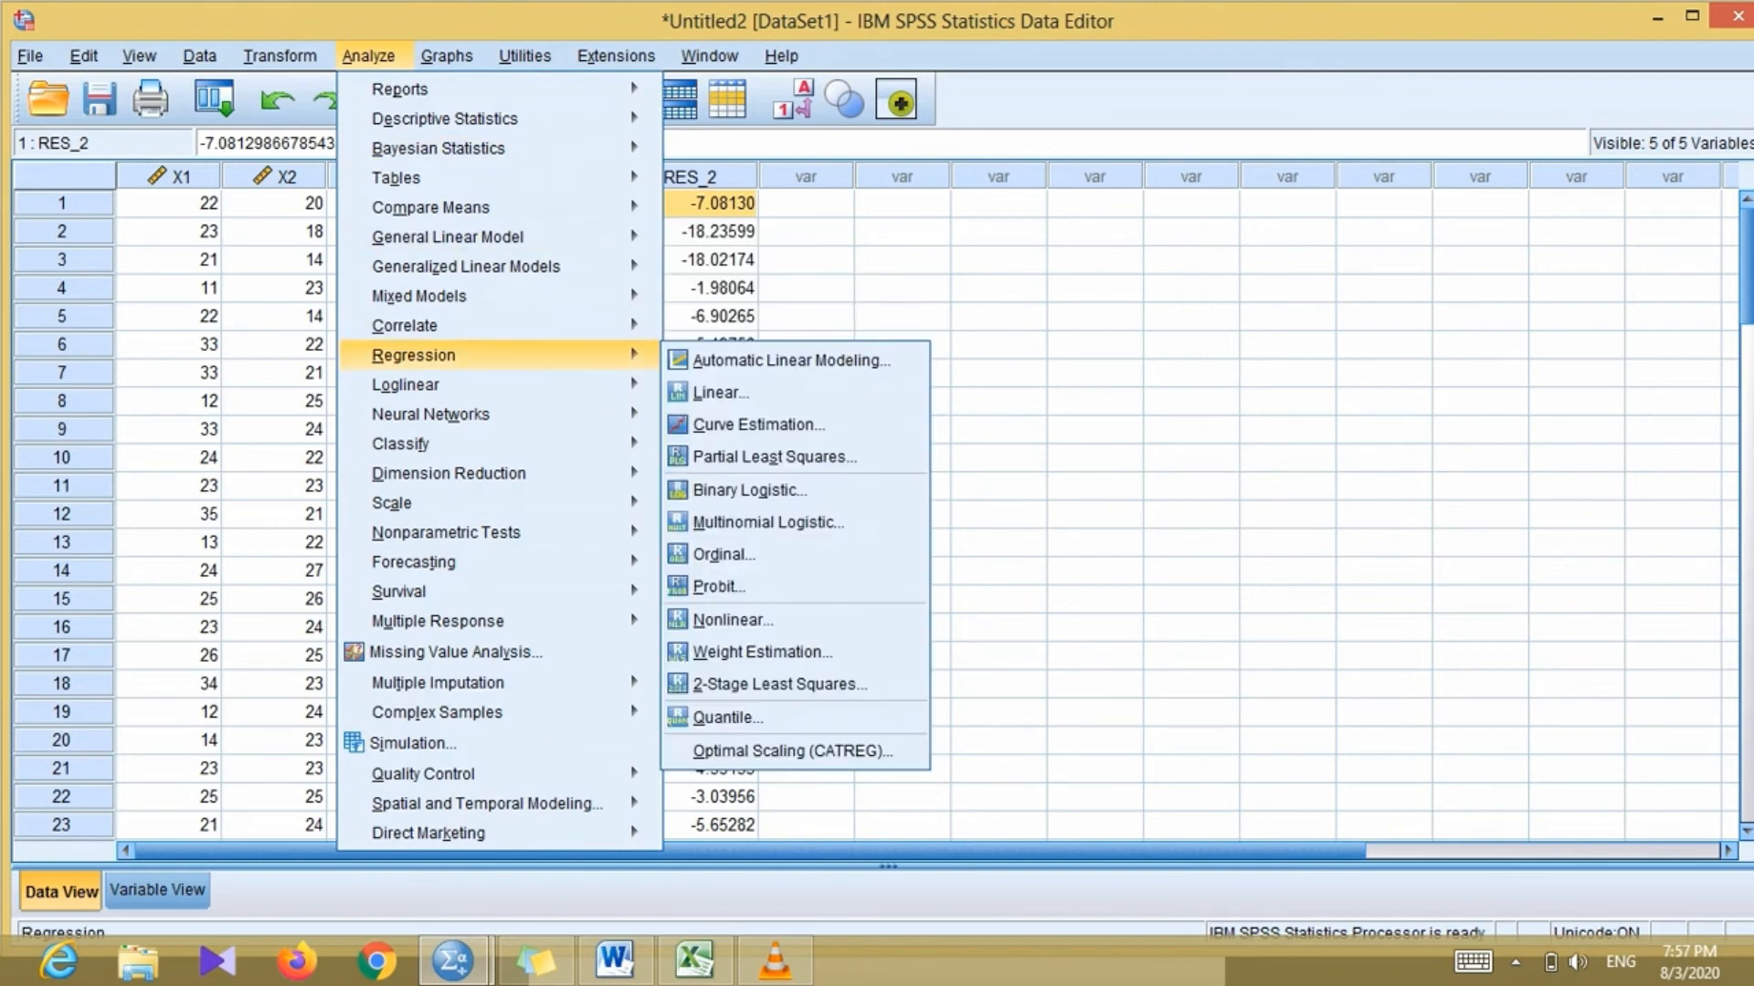
{"action": "left_click", "coordinate": [719, 392]}
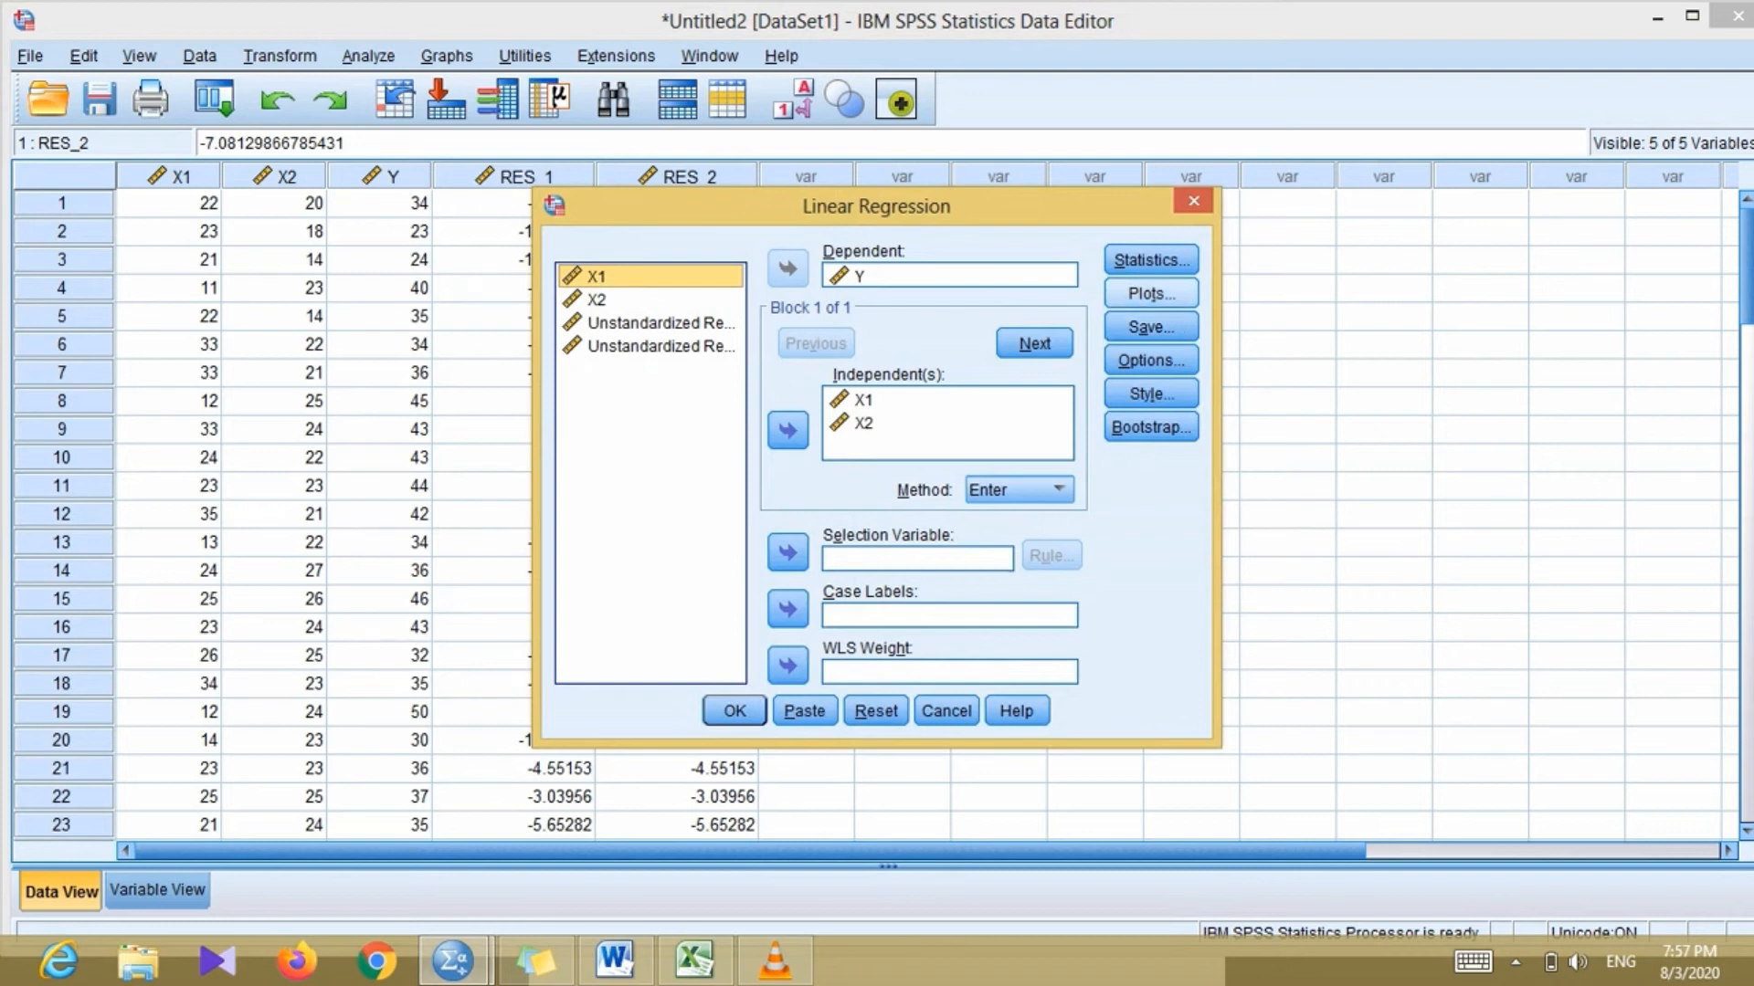
{"action": "left_click", "coordinate": [1151, 327]}
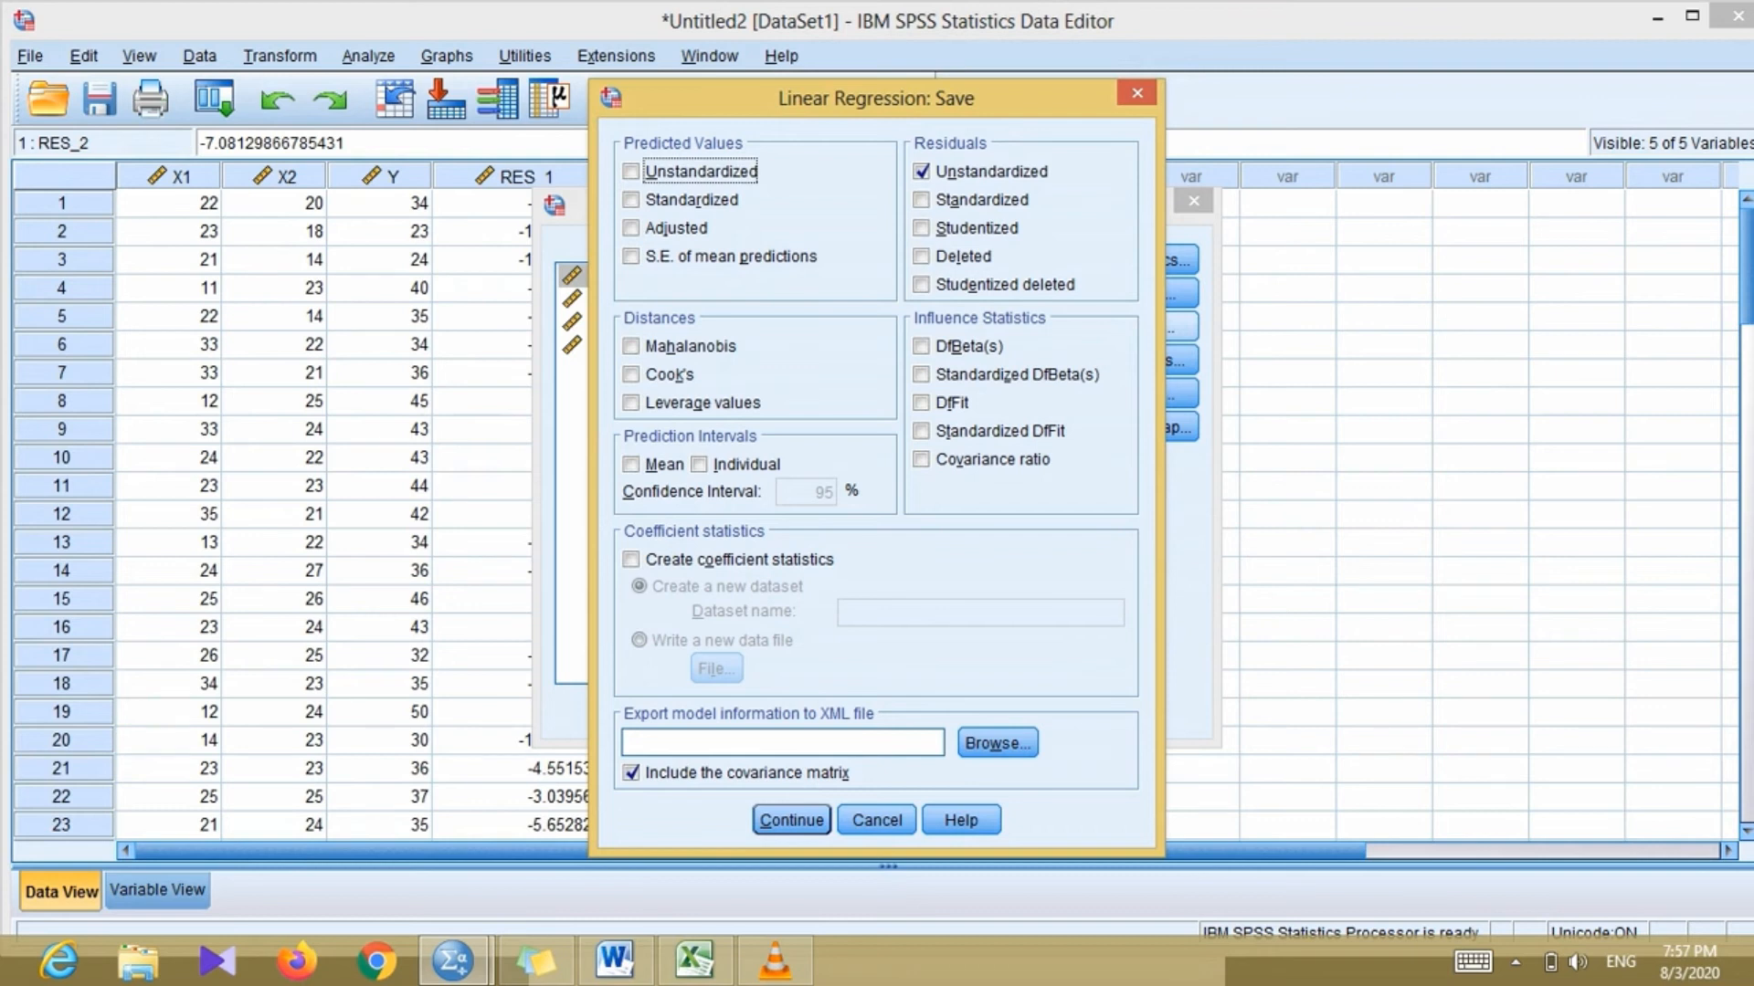
{"action": "left_click", "coordinate": [791, 819]}
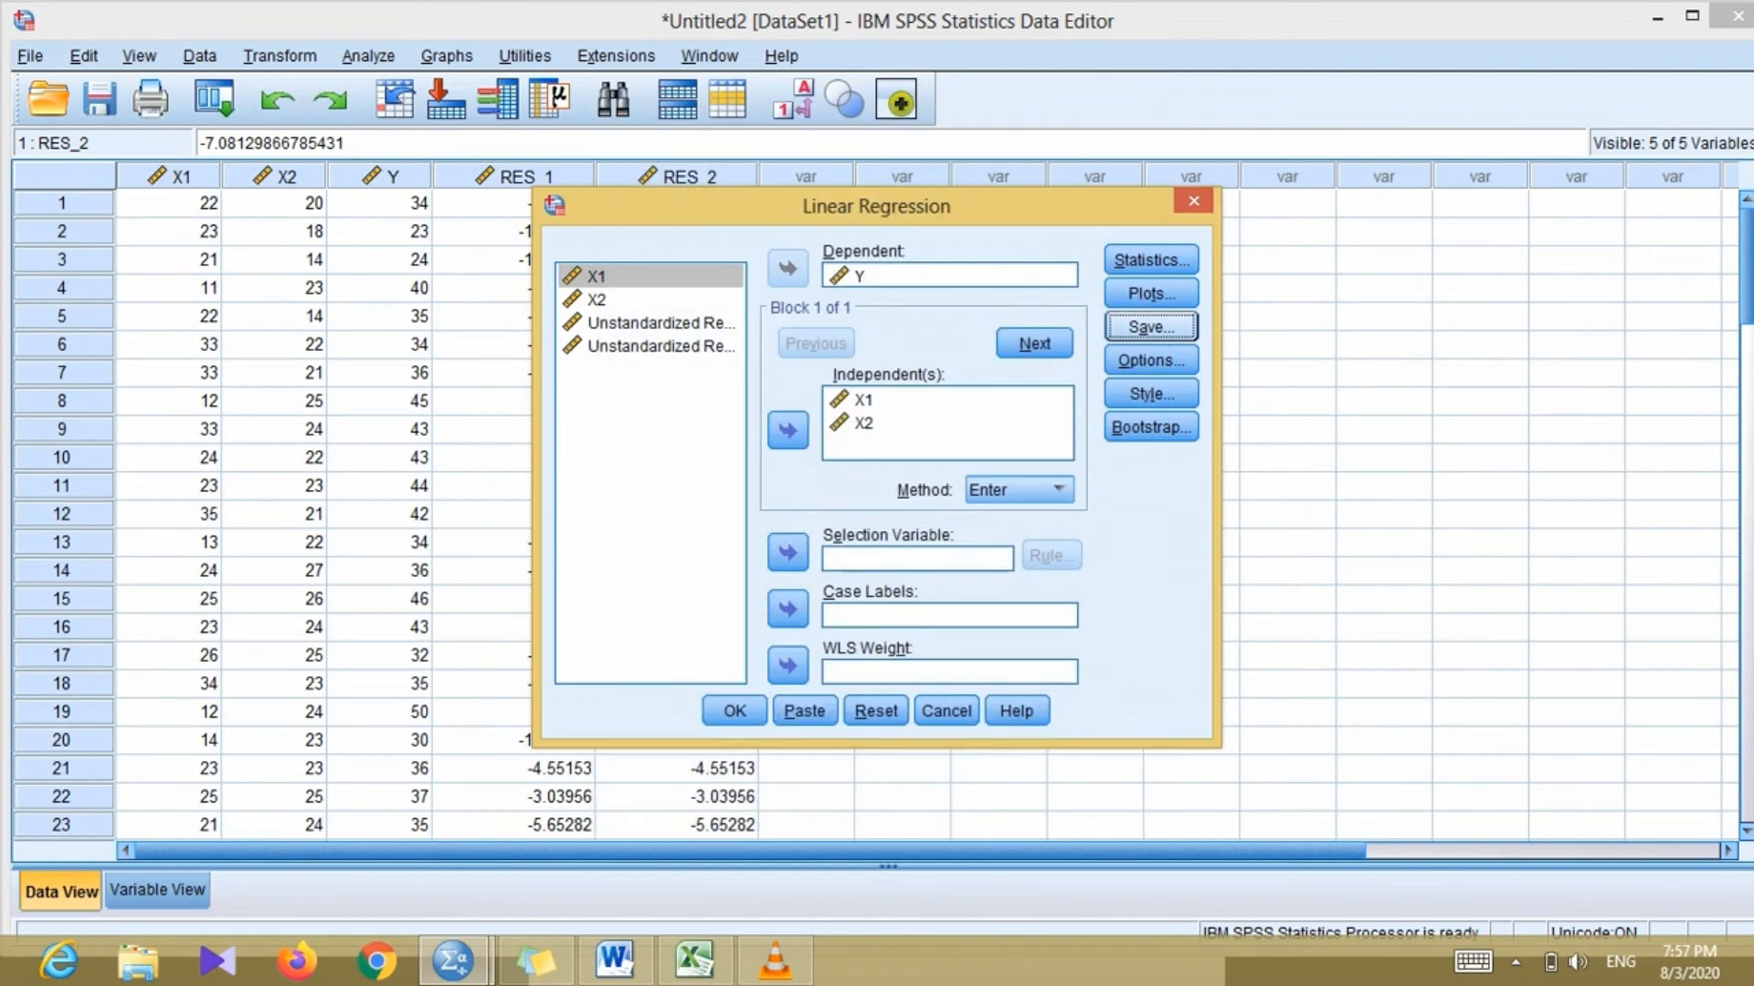
{"action": "left_click", "coordinate": [734, 711]}
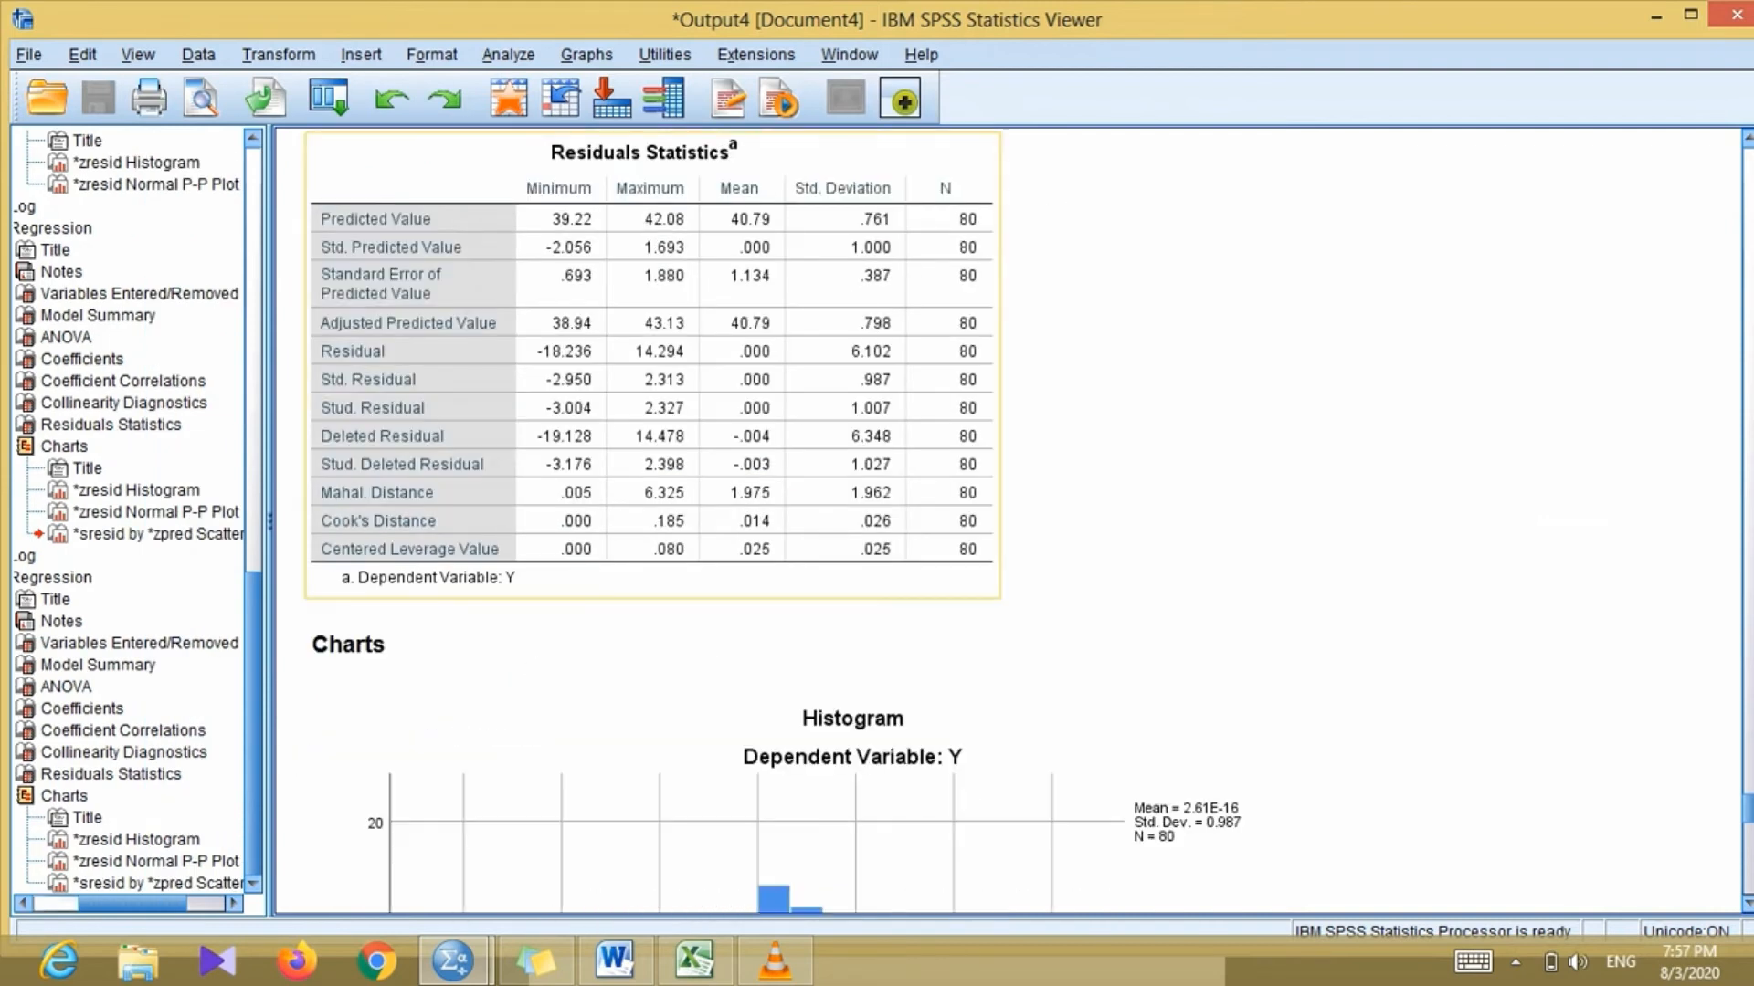
- Compute a new variable Abs_res as the absolute value of the first unstandardized residual, ABS(RES_1)
{"action": "left_click", "coordinate": [278, 54]}
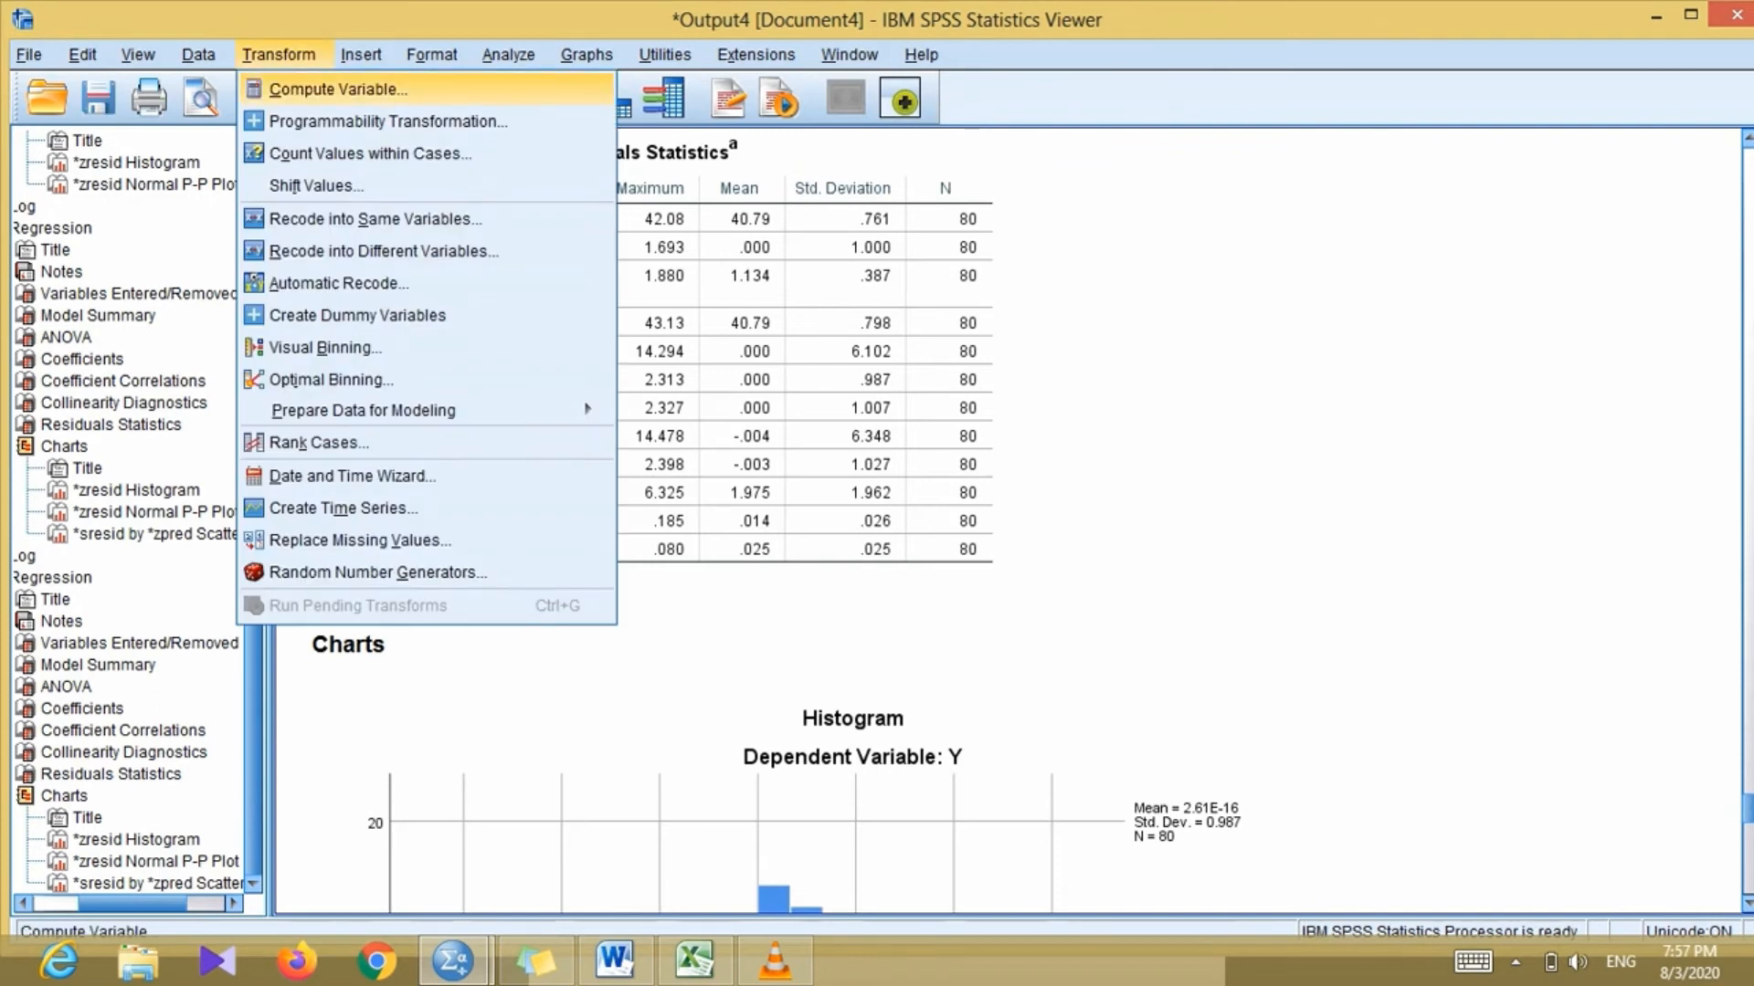
{"action": "left_click", "coordinate": [338, 88]}
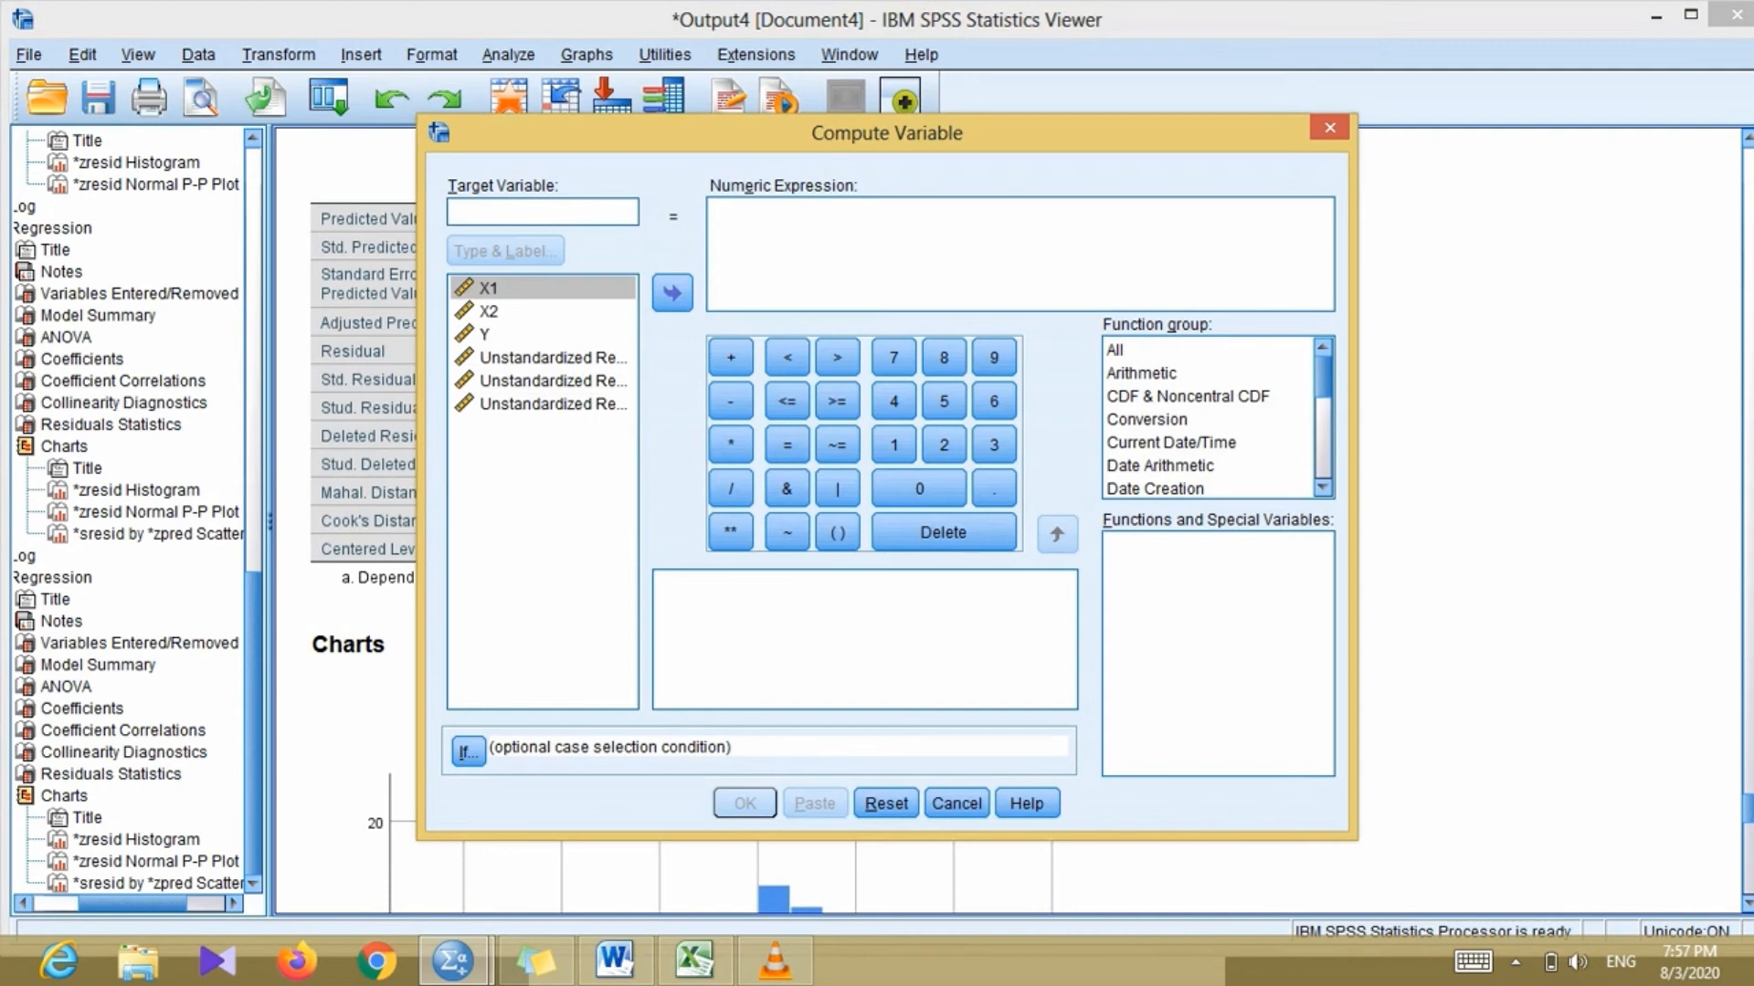
{"action": "type", "text": "Abs"}
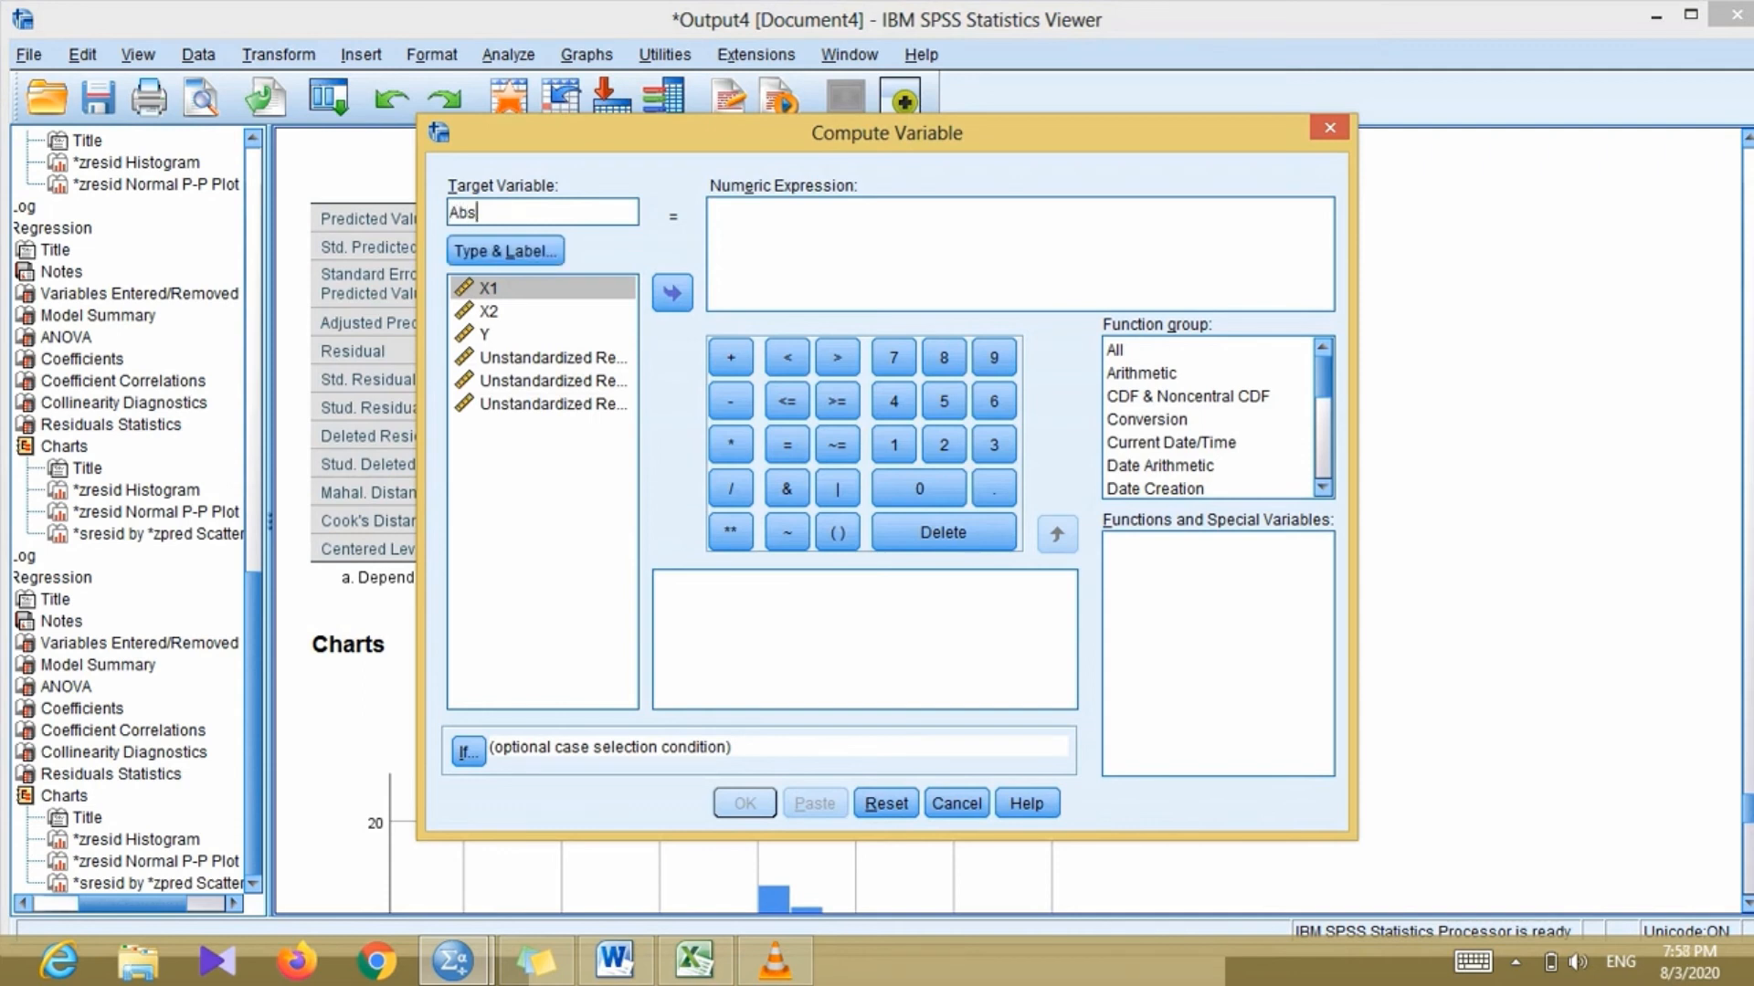
{"action": "type", "text": "_res"}
{"action": "left_click", "coordinate": [1116, 351]}
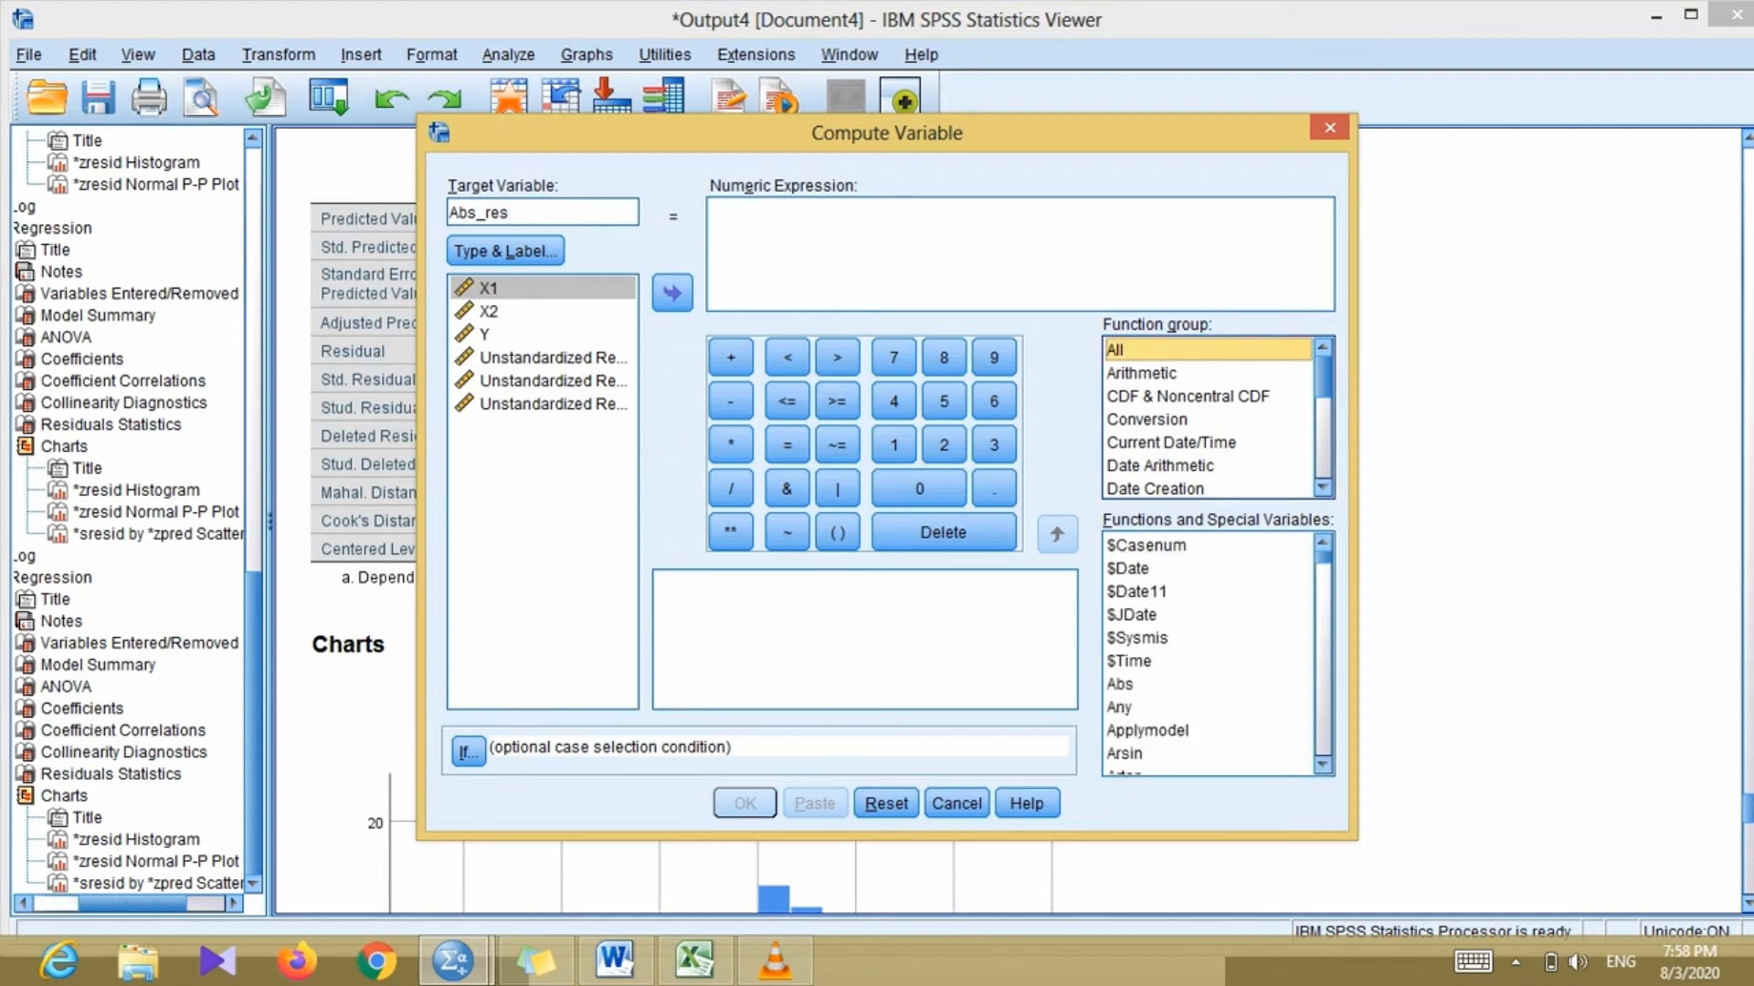
{"action": "left_click", "coordinate": [1120, 685]}
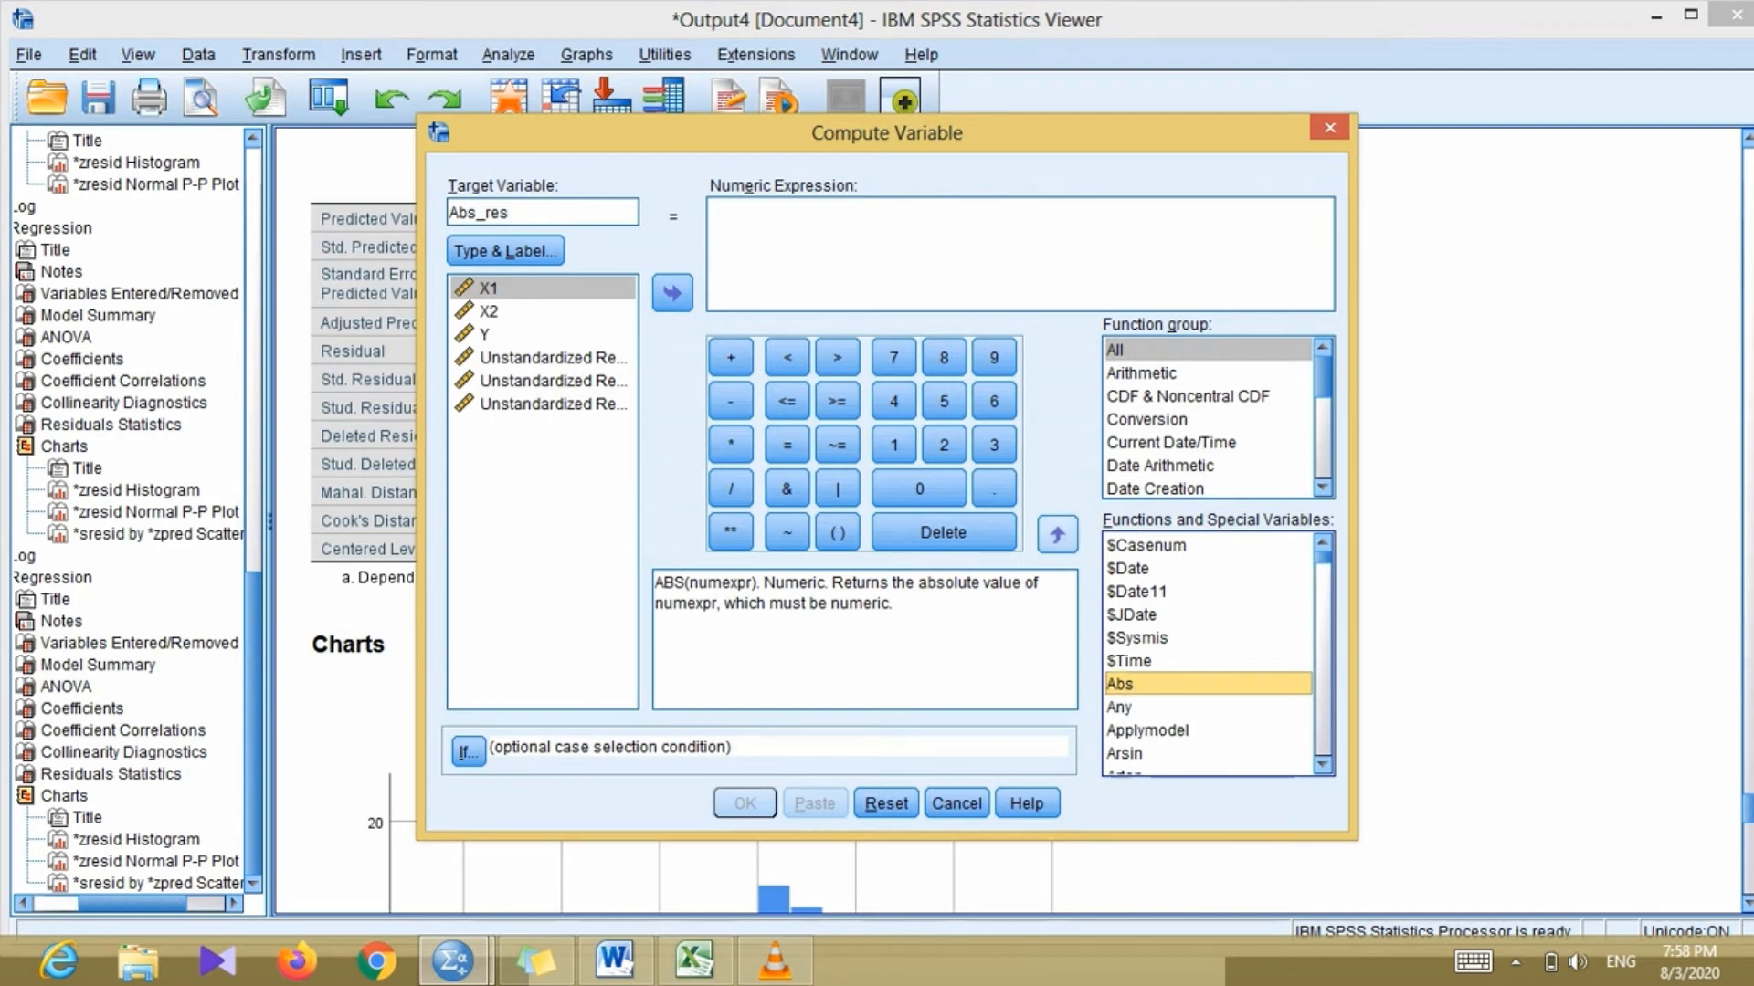
{"action": "left_click", "coordinate": [1057, 534]}
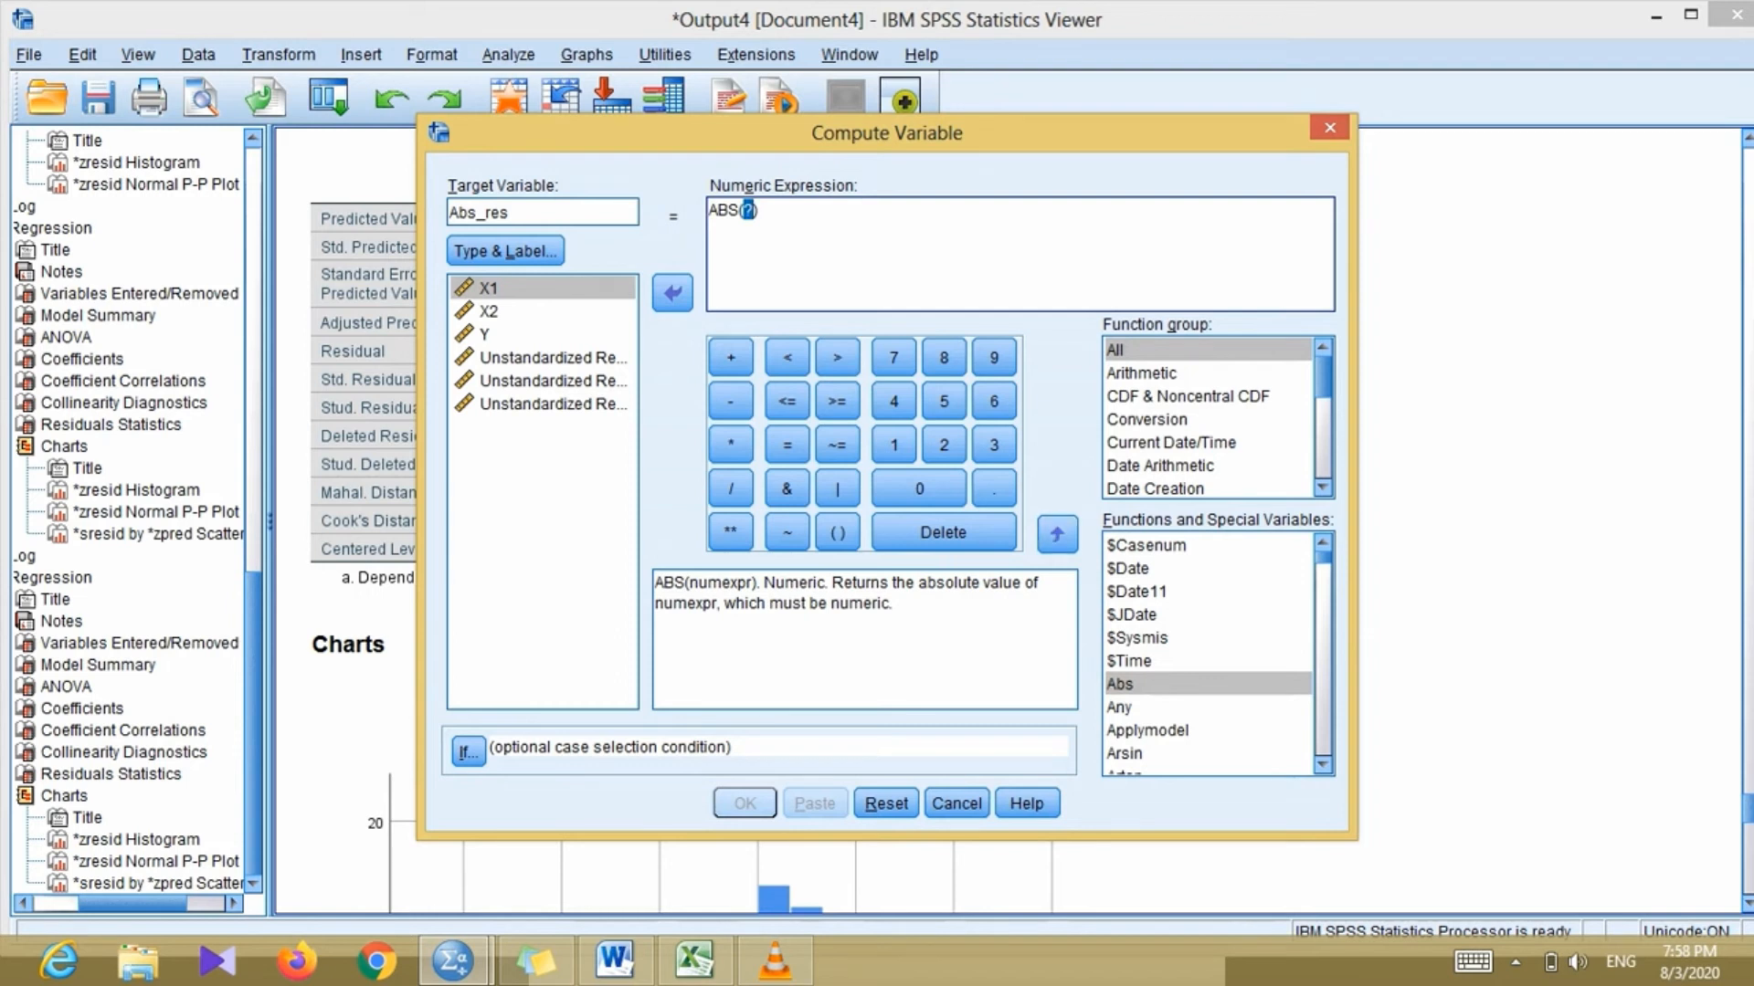
{"action": "left_click", "coordinate": [553, 358]}
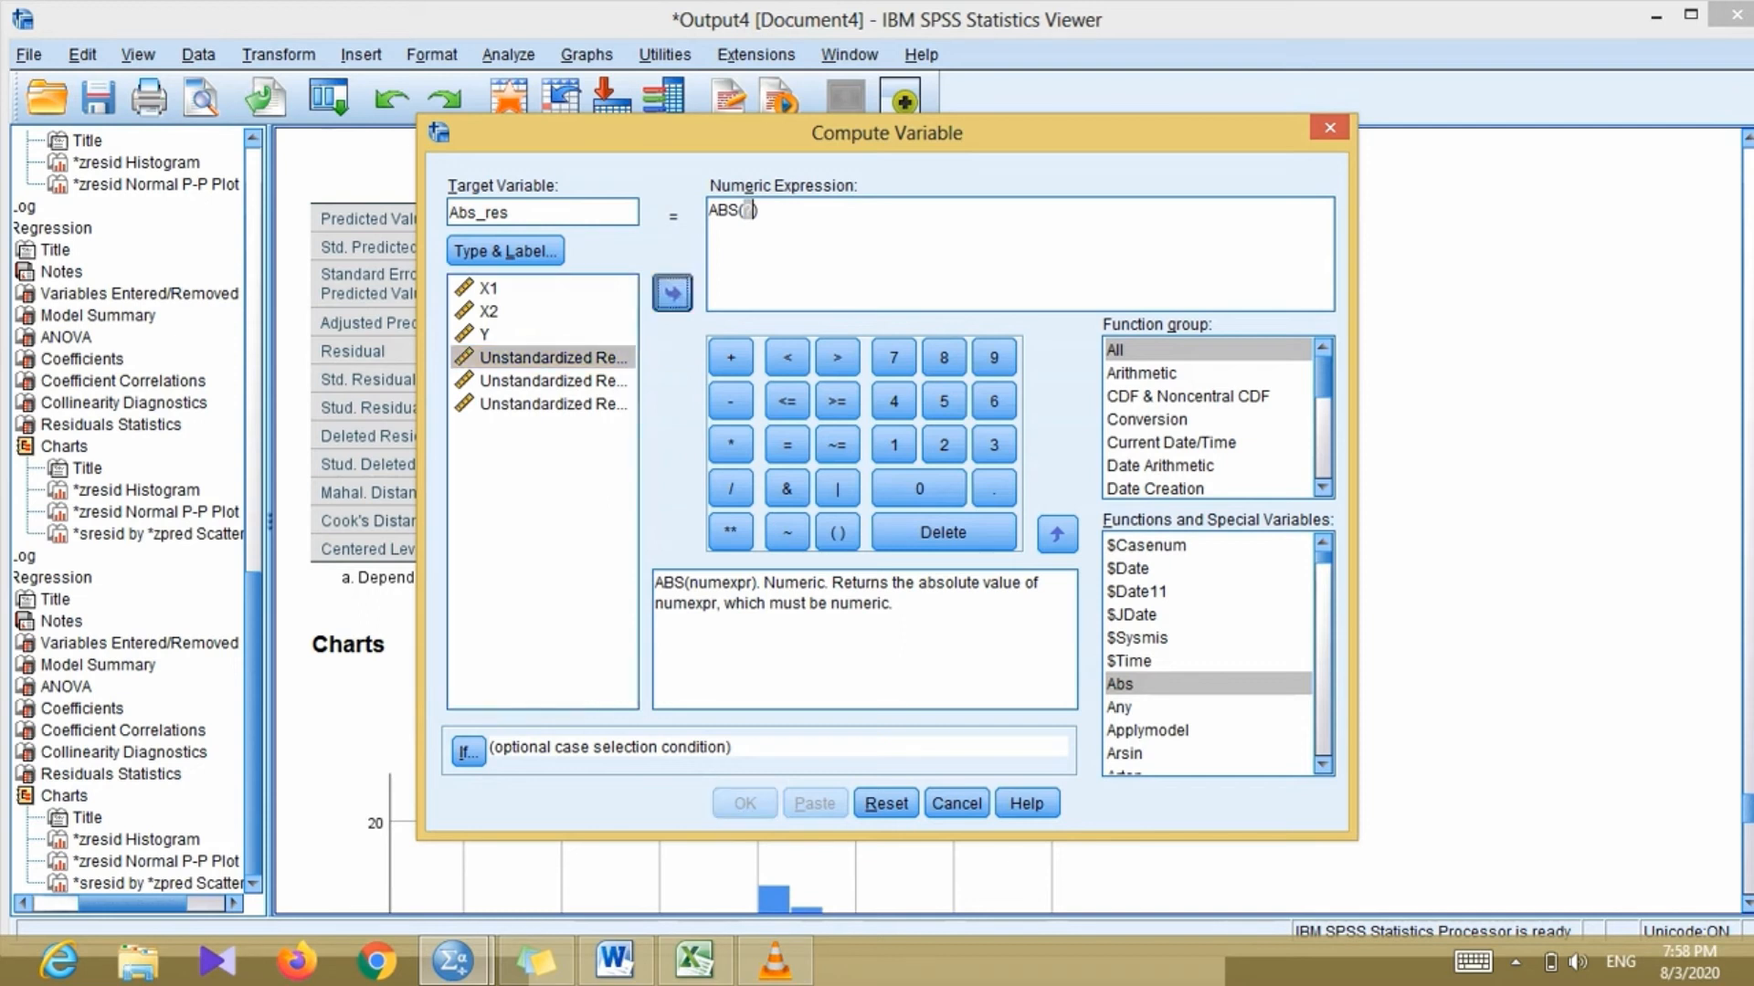
{"action": "left_click", "coordinate": [672, 293]}
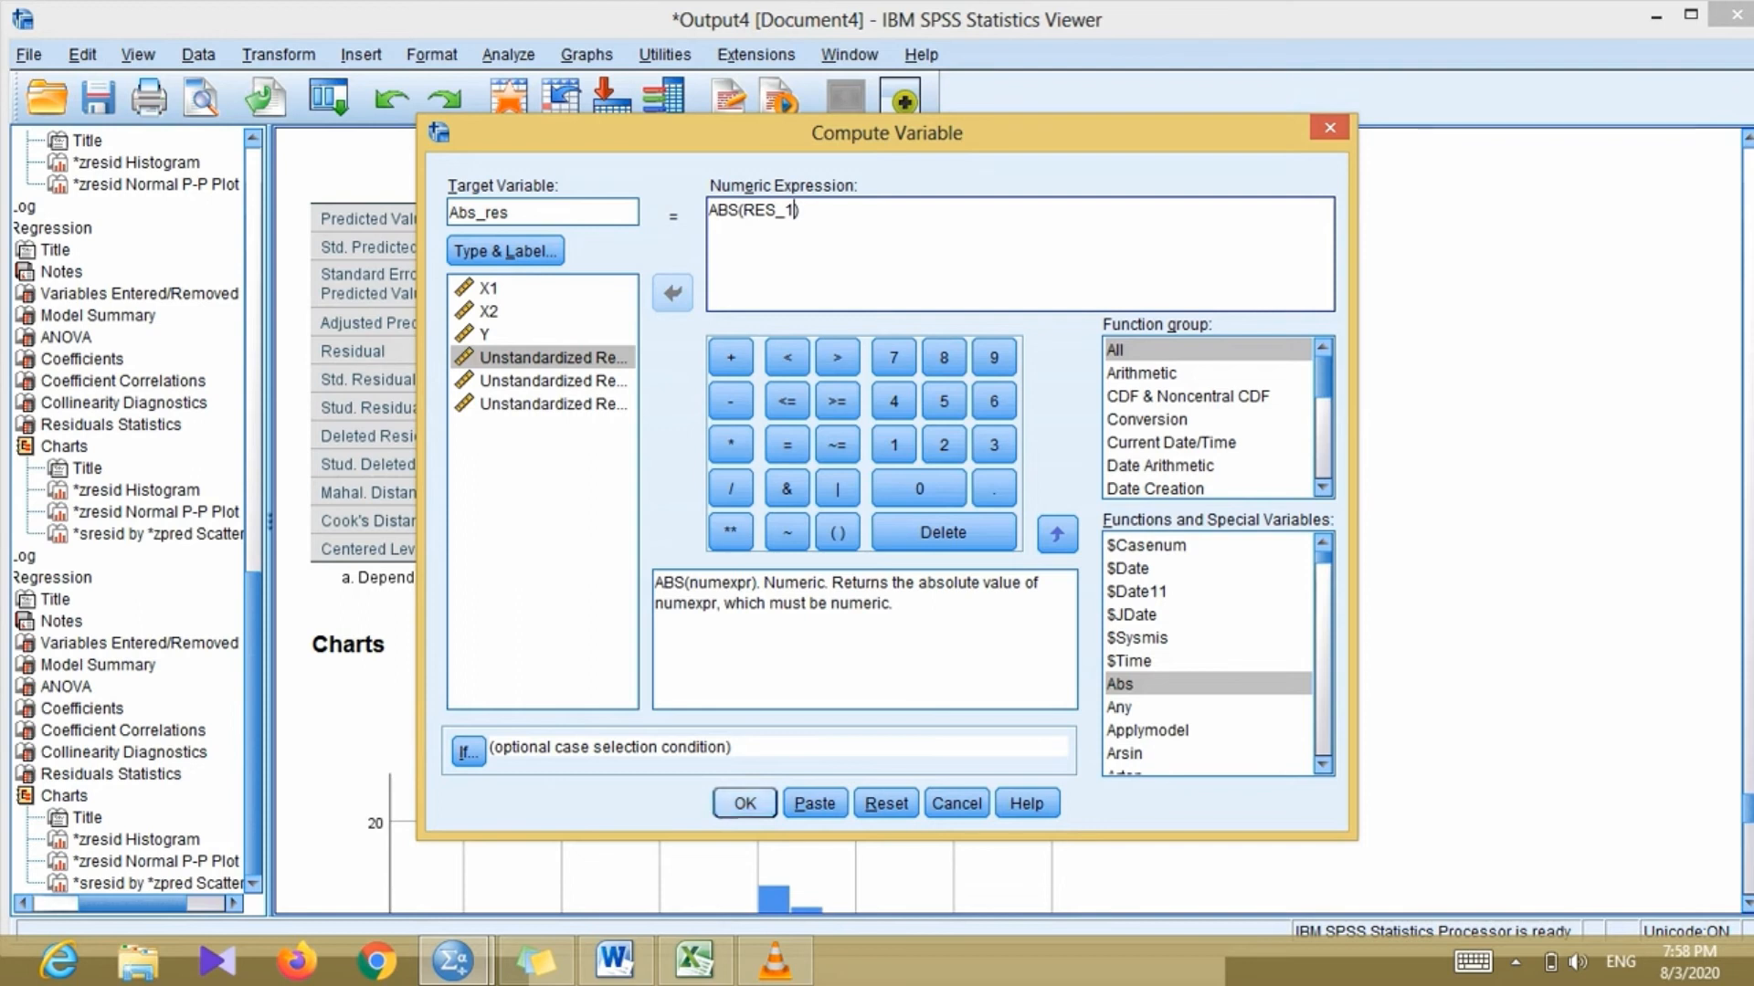
{"action": "left_click", "coordinate": [745, 803]}
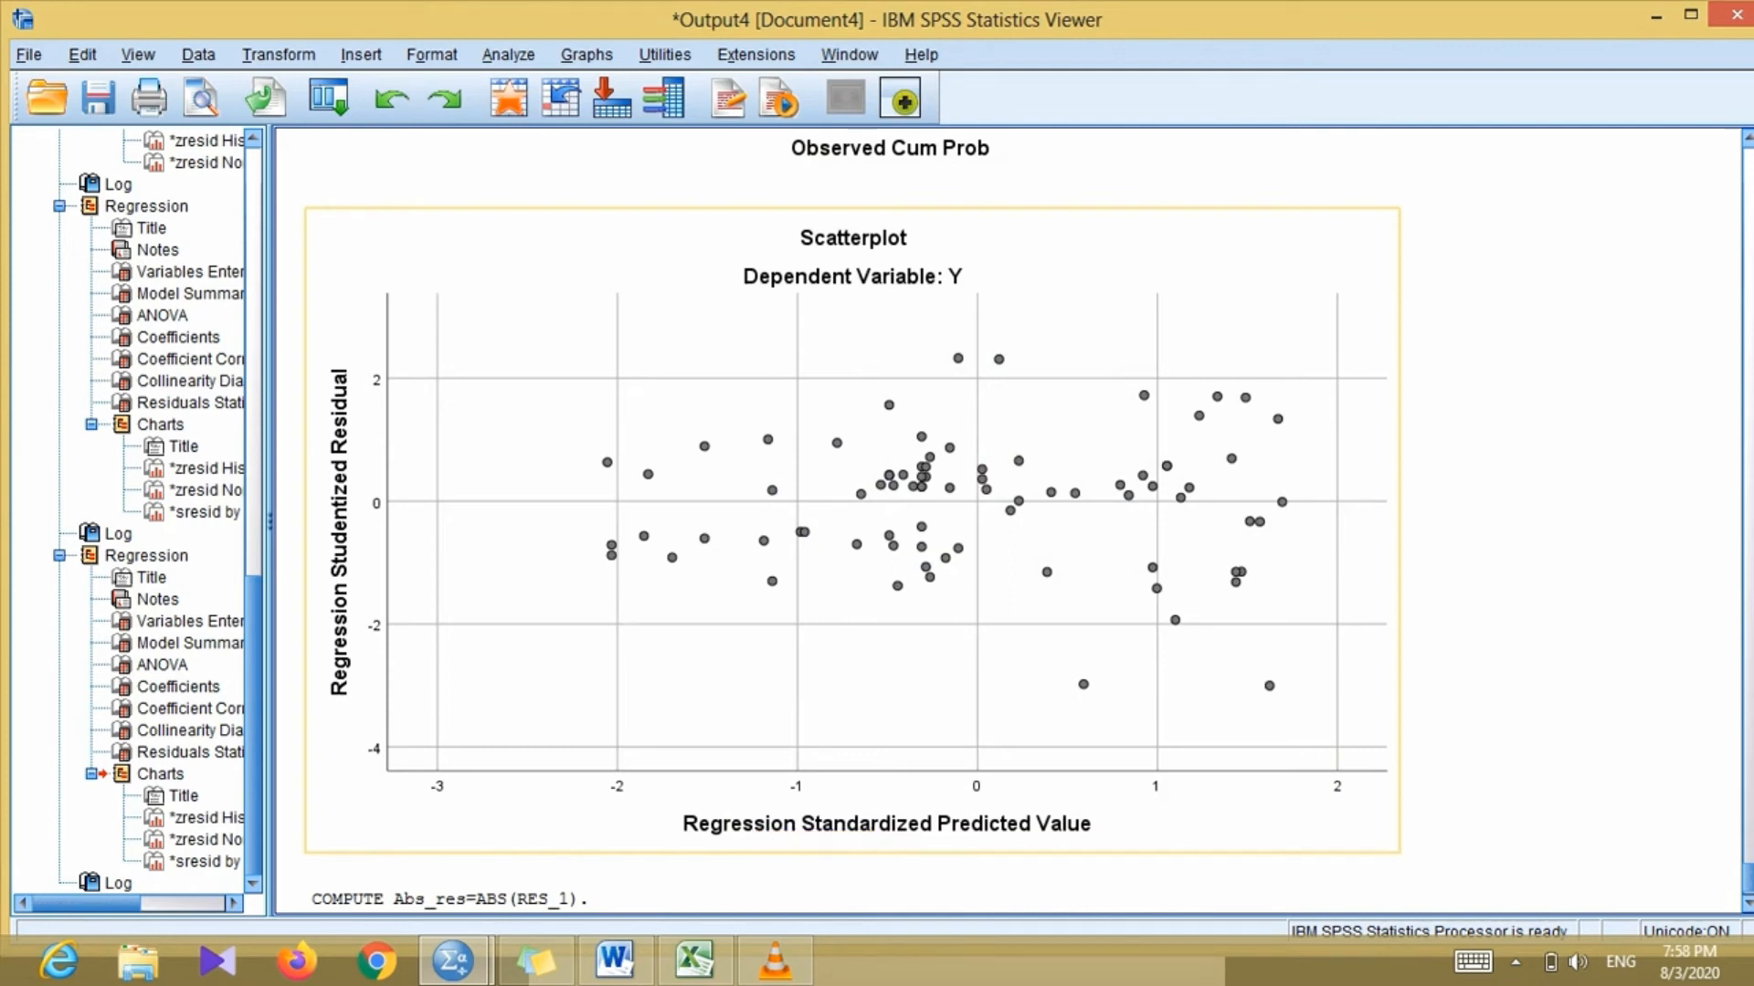
- Run a Linear Regression with Abs_res as the dependent variable and X1 and X2 as independents, without saving new residuals
{"action": "left_click", "coordinate": [509, 54]}
{"action": "mouse_move", "coordinate": [578, 147]}
{"action": "mouse_move", "coordinate": [553, 353]}
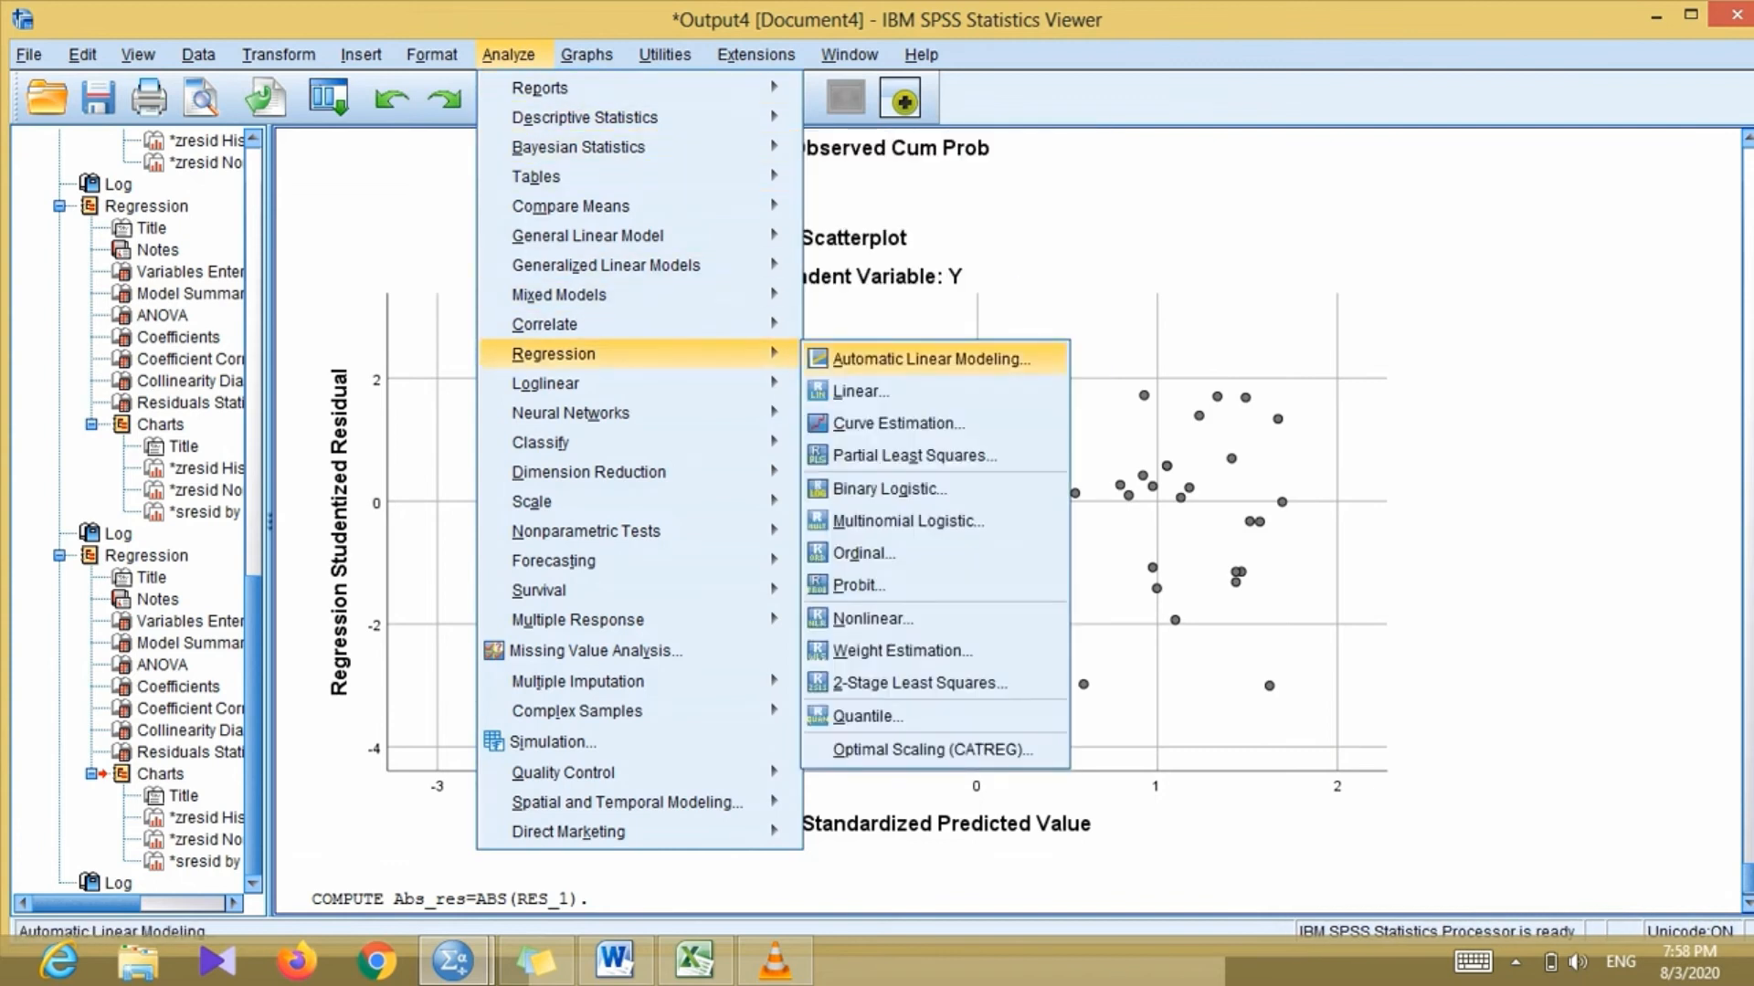
{"action": "left_click", "coordinate": [859, 391]}
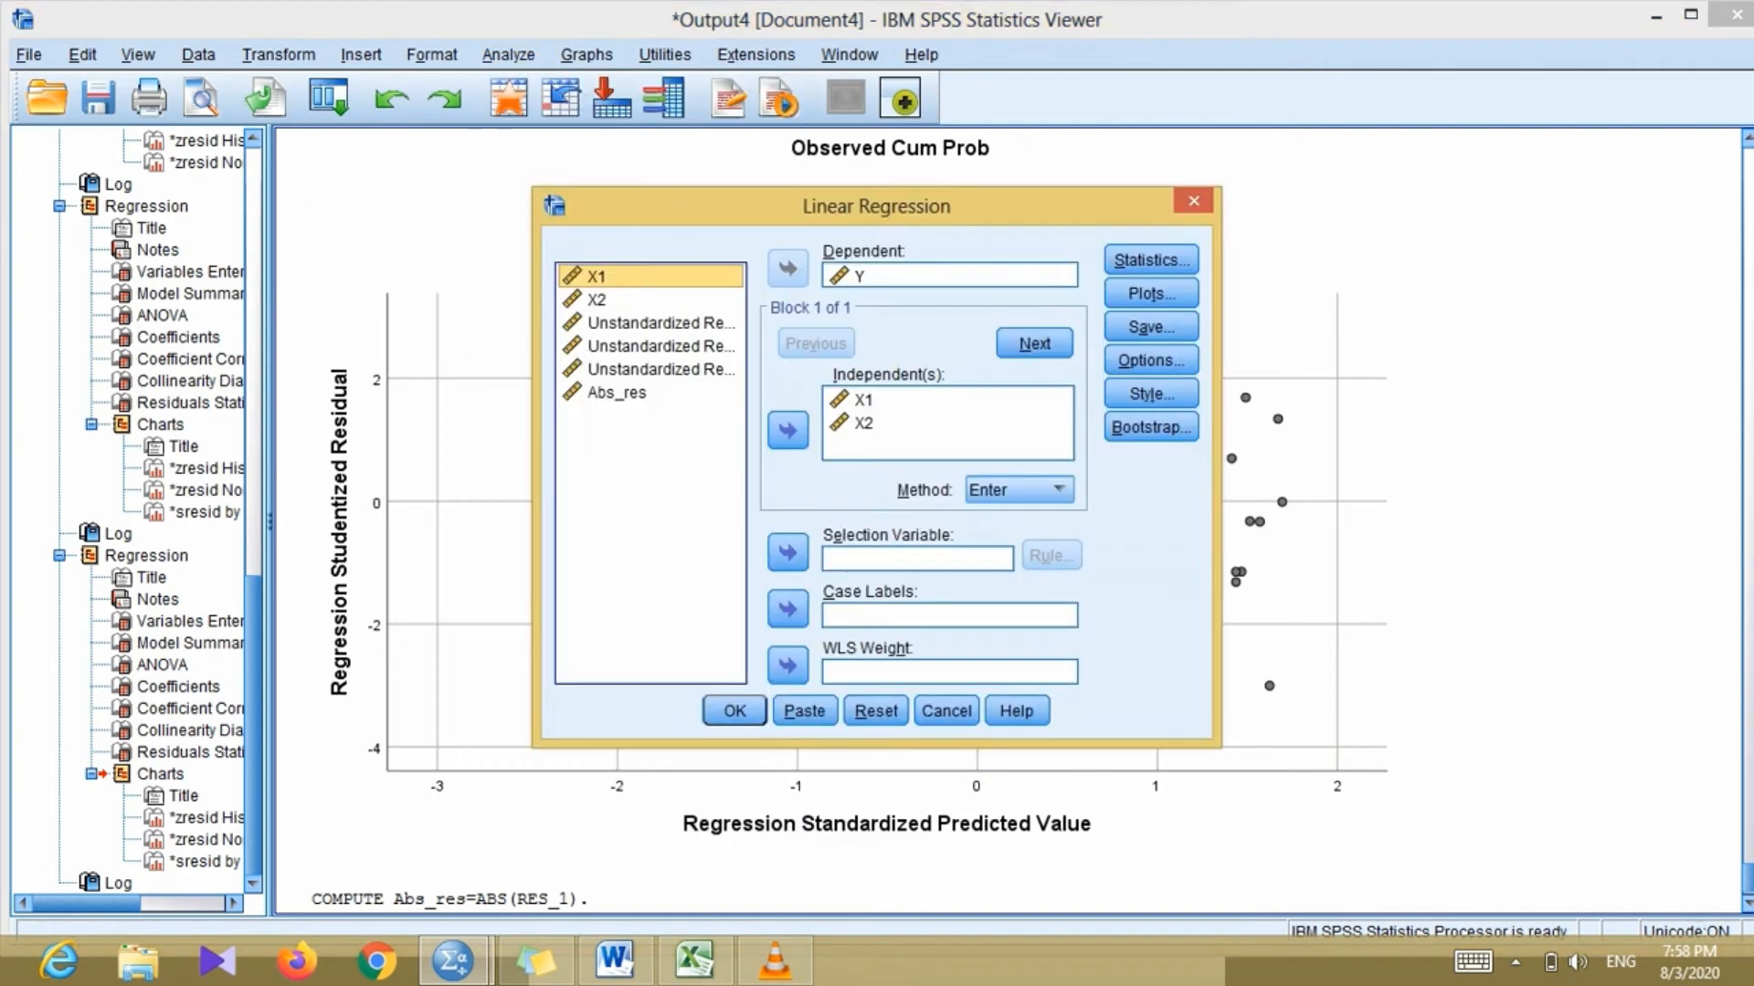
{"action": "left_click", "coordinate": [1151, 327]}
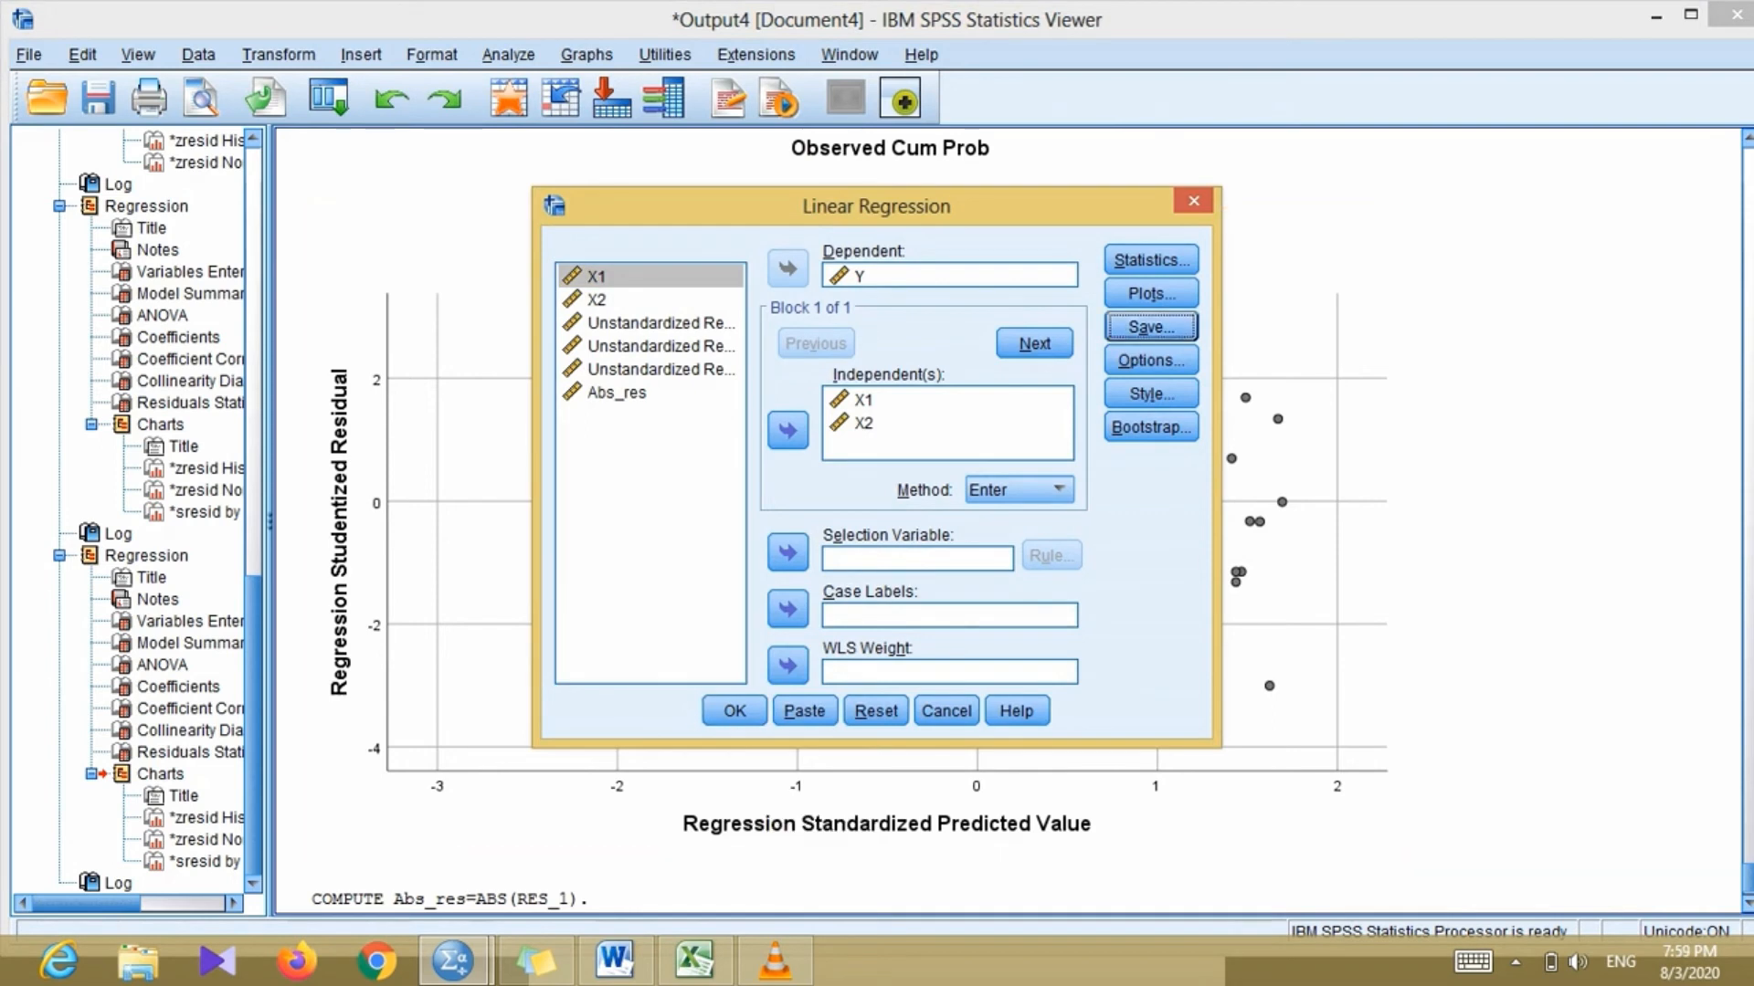
{"action": "left_click", "coordinate": [950, 276]}
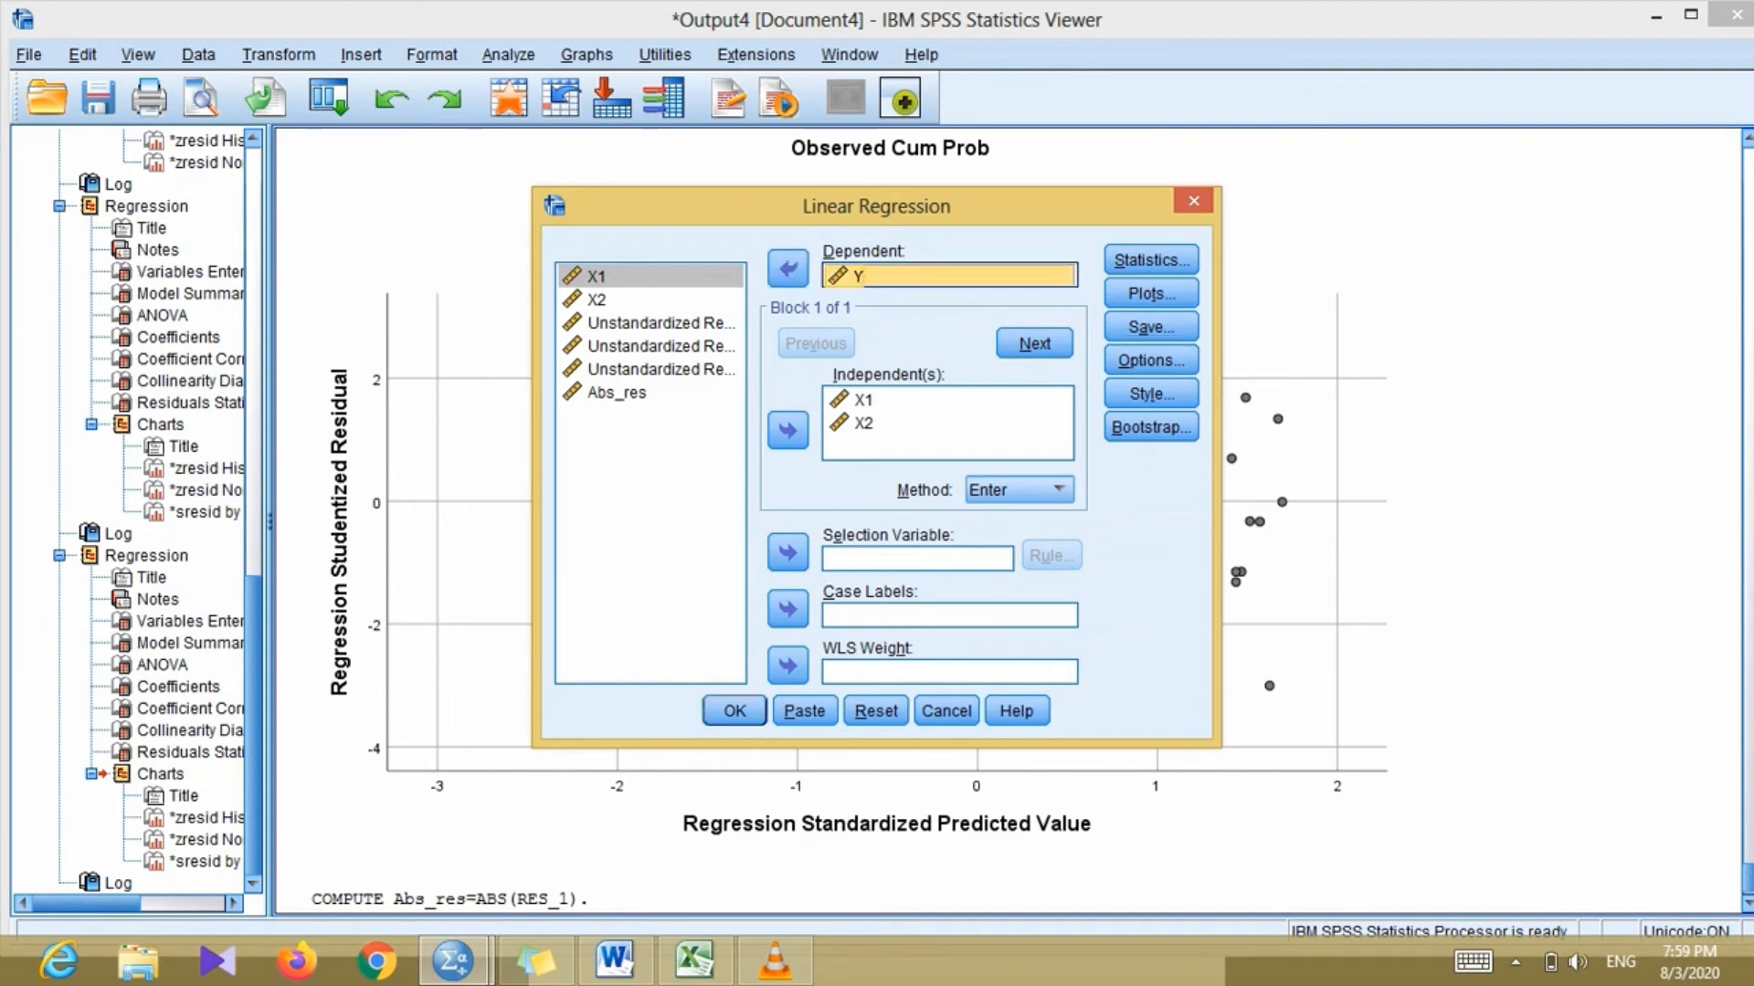
{"action": "left_click", "coordinate": [787, 268]}
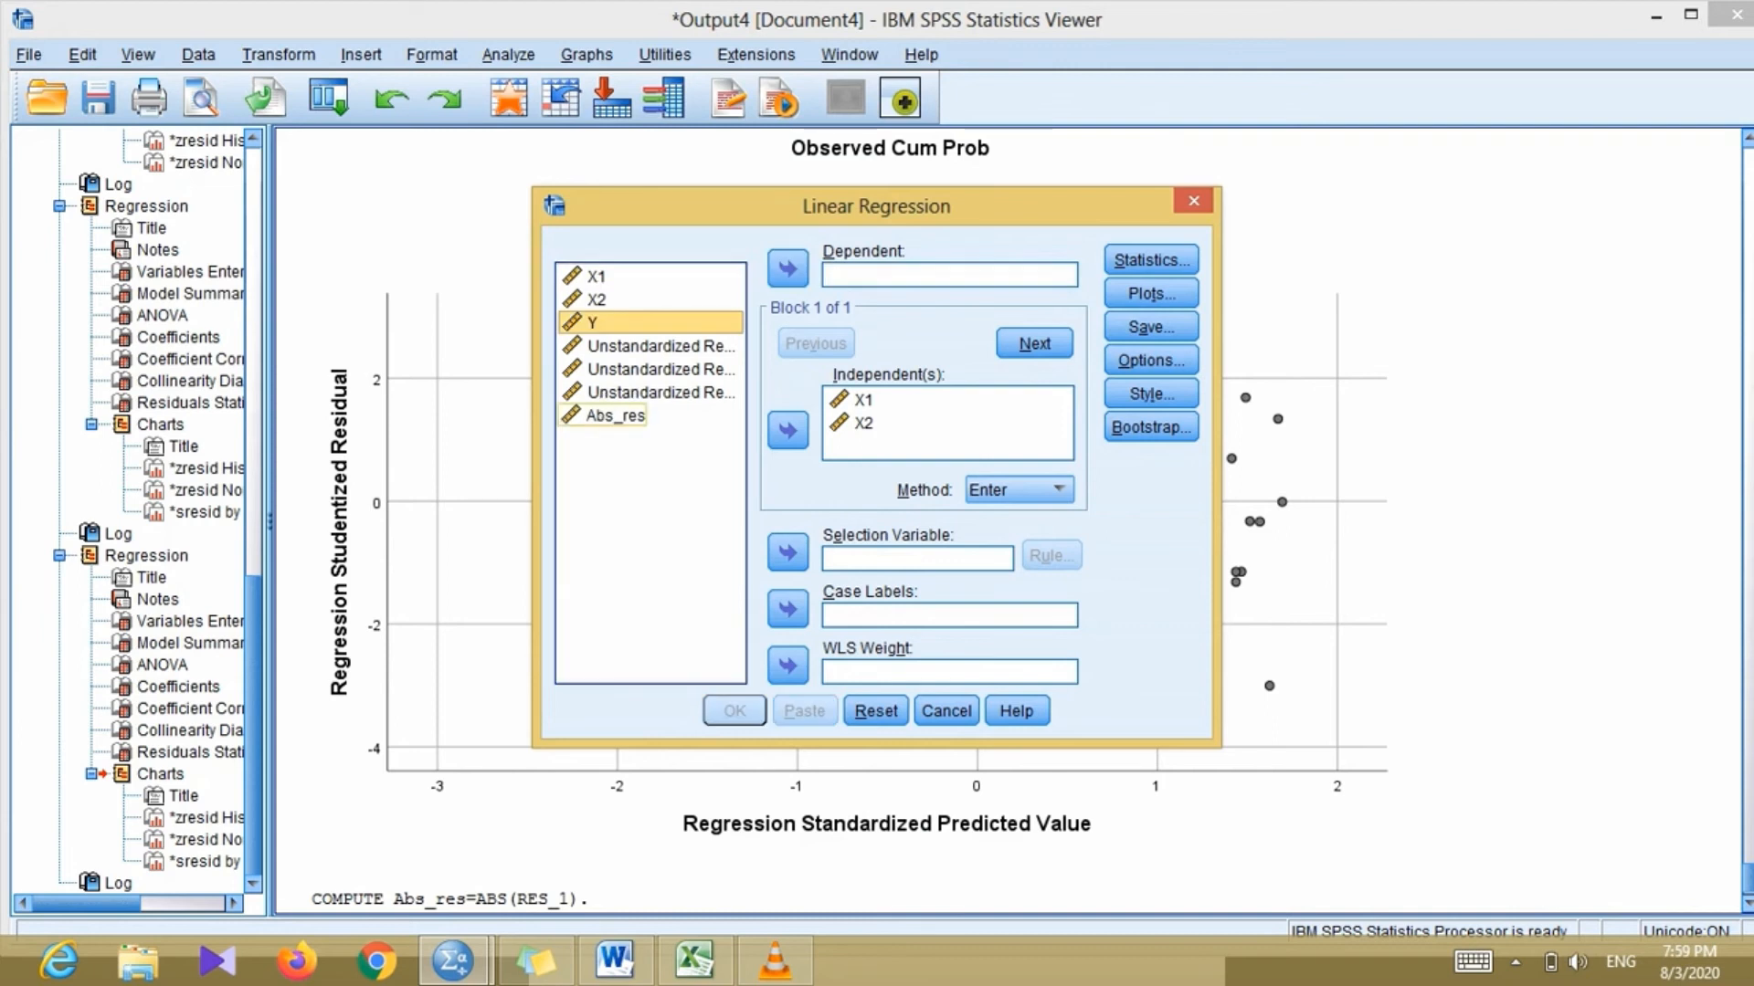
{"action": "left_click", "coordinate": [616, 416]}
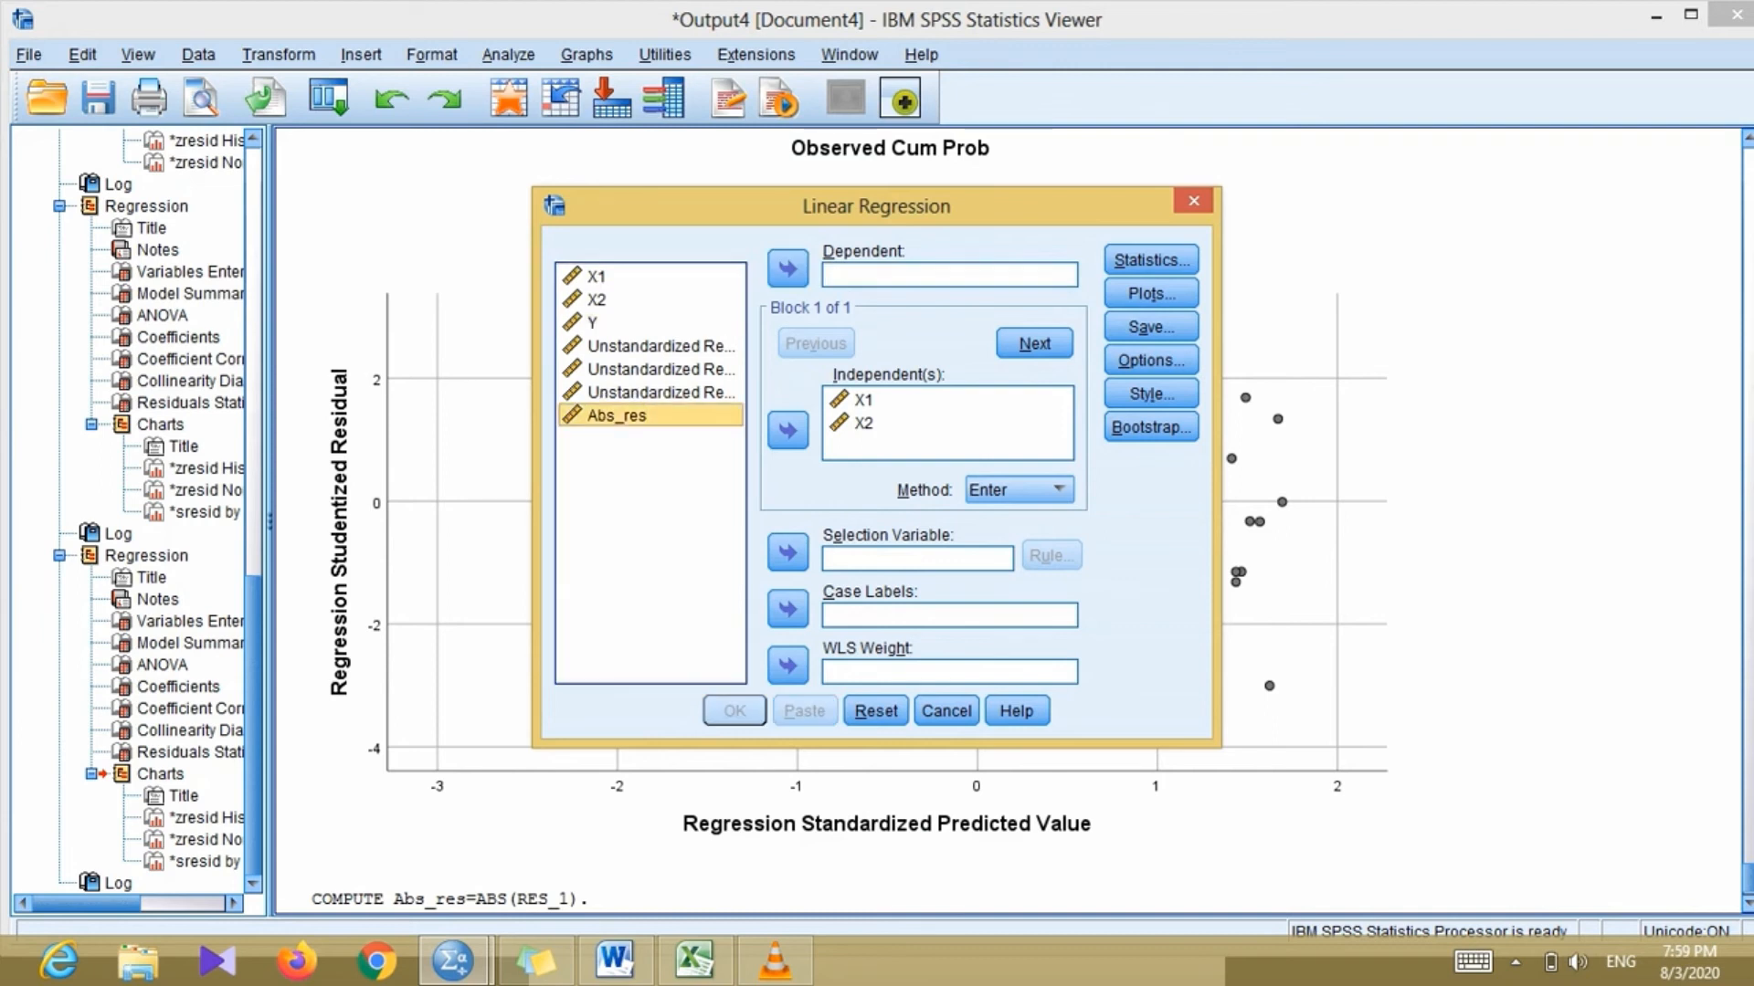
{"action": "left_click", "coordinate": [788, 269]}
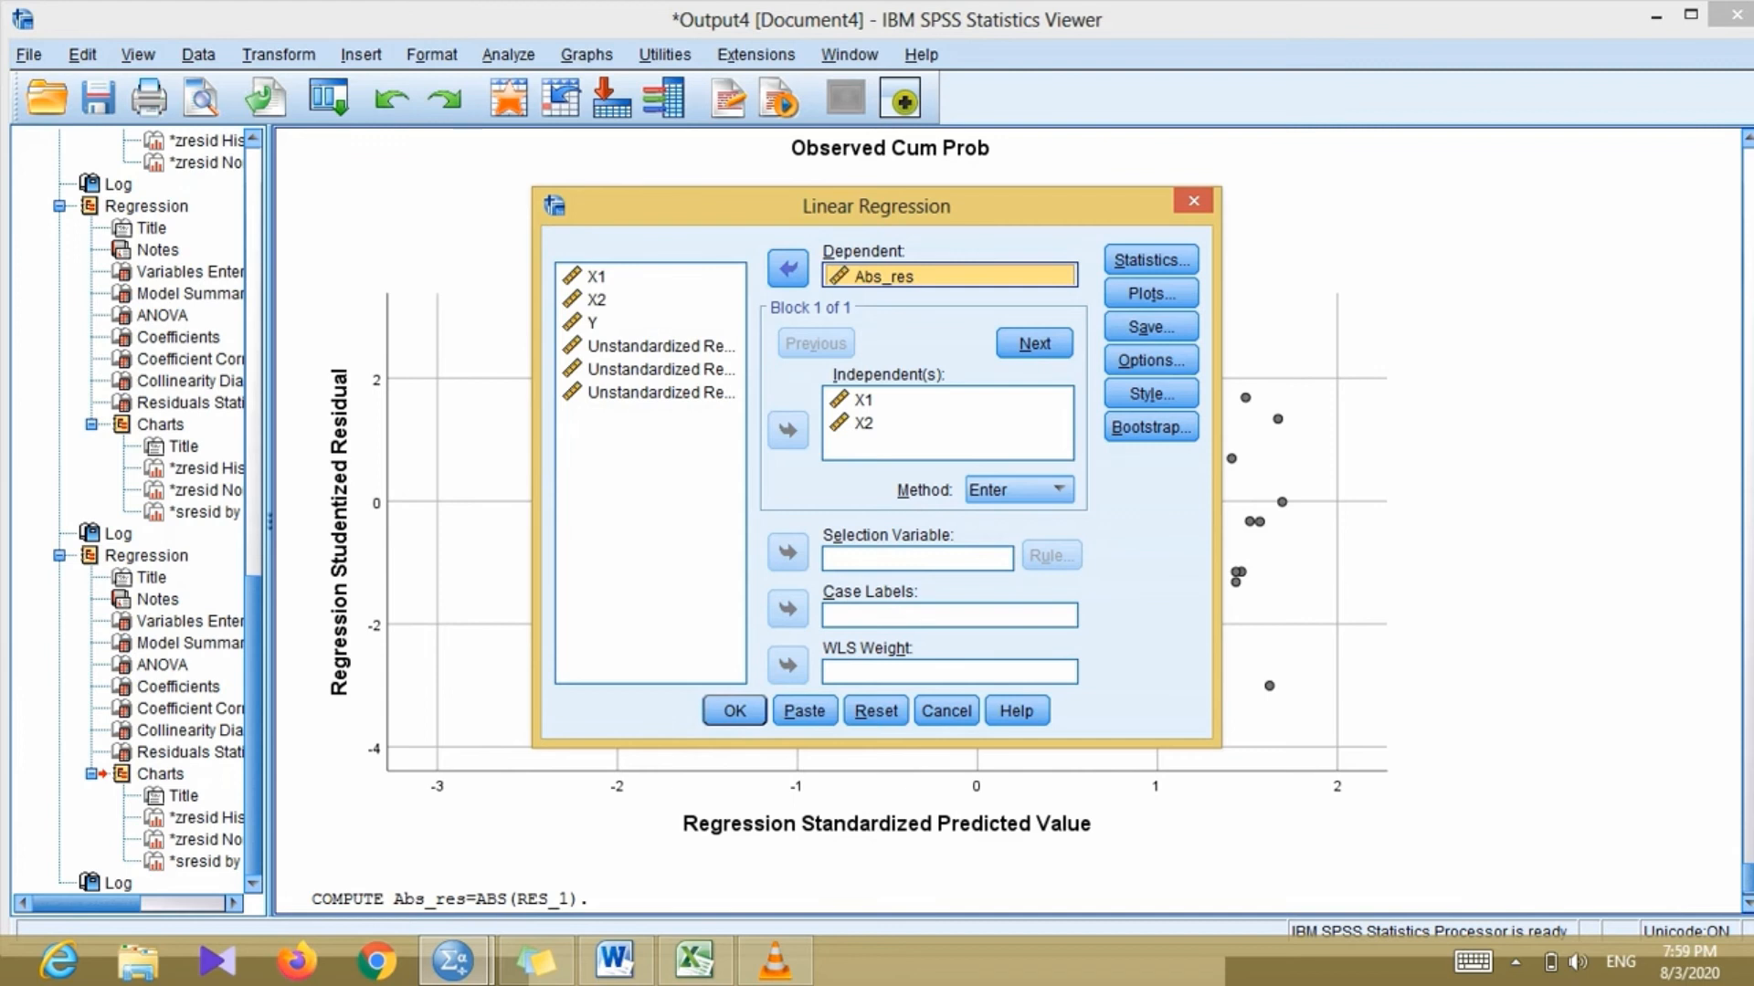
{"action": "left_click", "coordinate": [734, 710]}
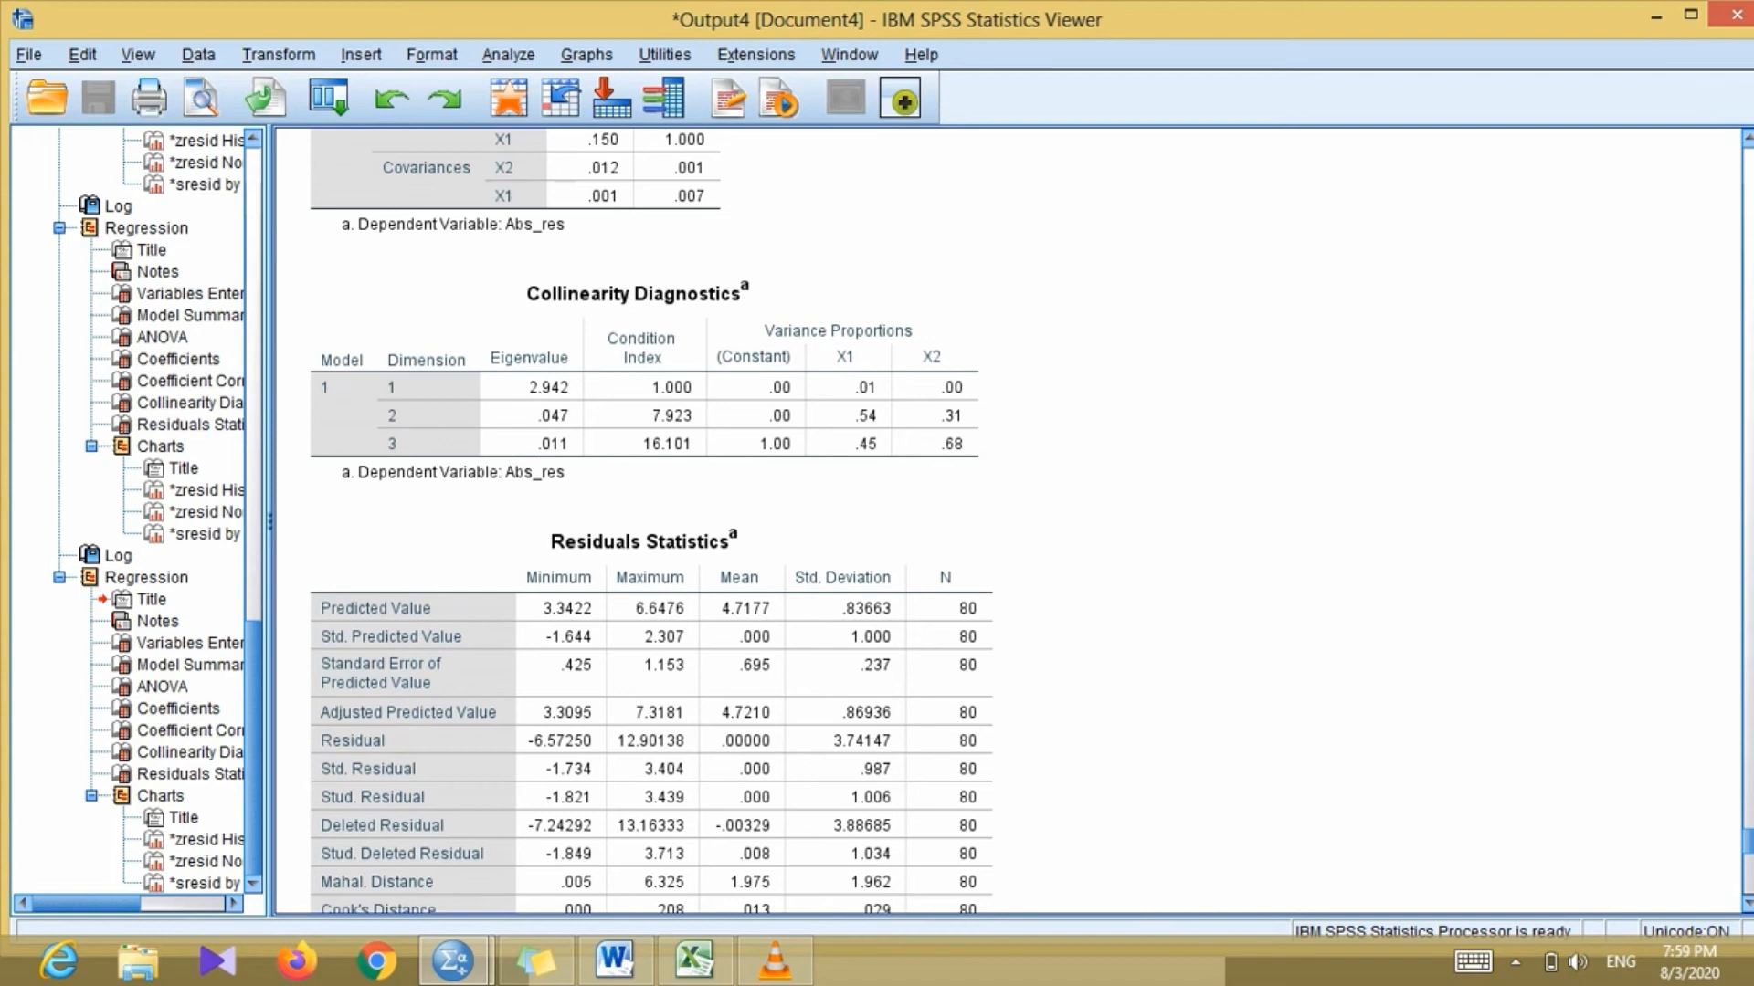
- Review the Abs_res regression output, from the collinearity diagnostics and residuals statistics to the residual histogram
{"action": "key", "text": "Down"}
{"action": "key", "text": "Down"}
{"action": "key", "text": "Down"}
{"action": "key", "text": "Down"}
{"action": "key", "text": "Down"}
{"action": "key", "text": "Down"}
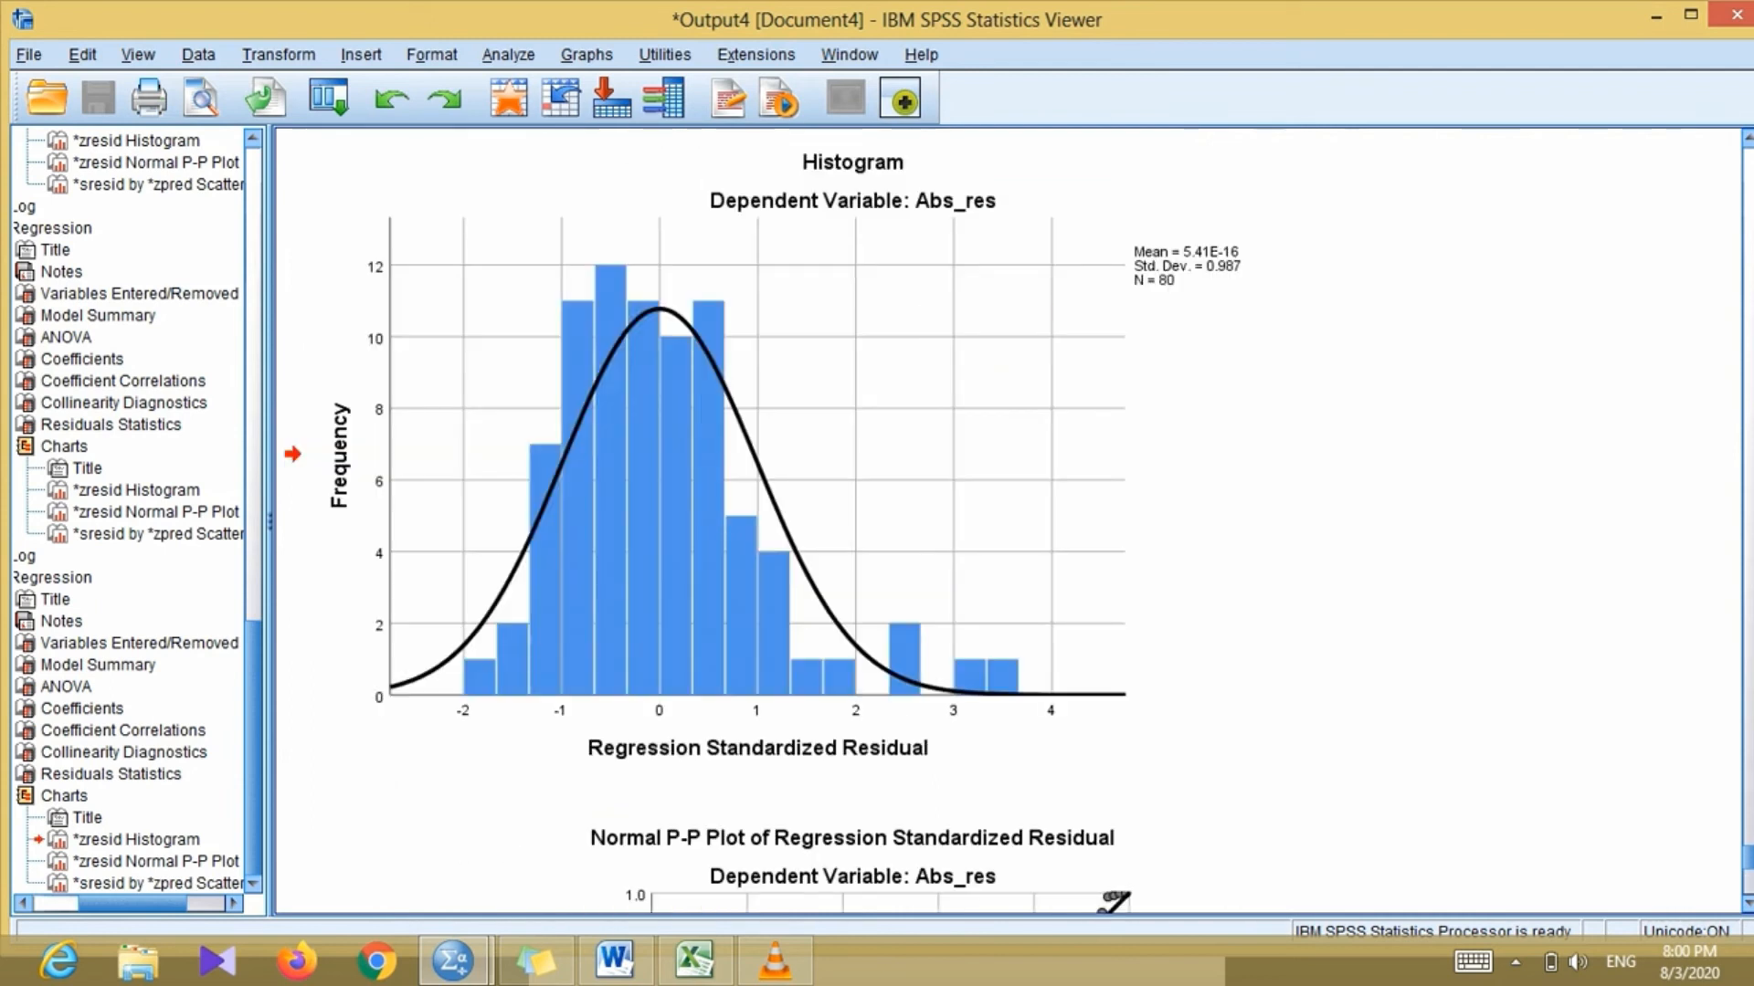
- Return to the dataset and delete the duplicate residual variables RES_2 and RES_3
{"action": "left_click", "coordinate": [1655, 15]}
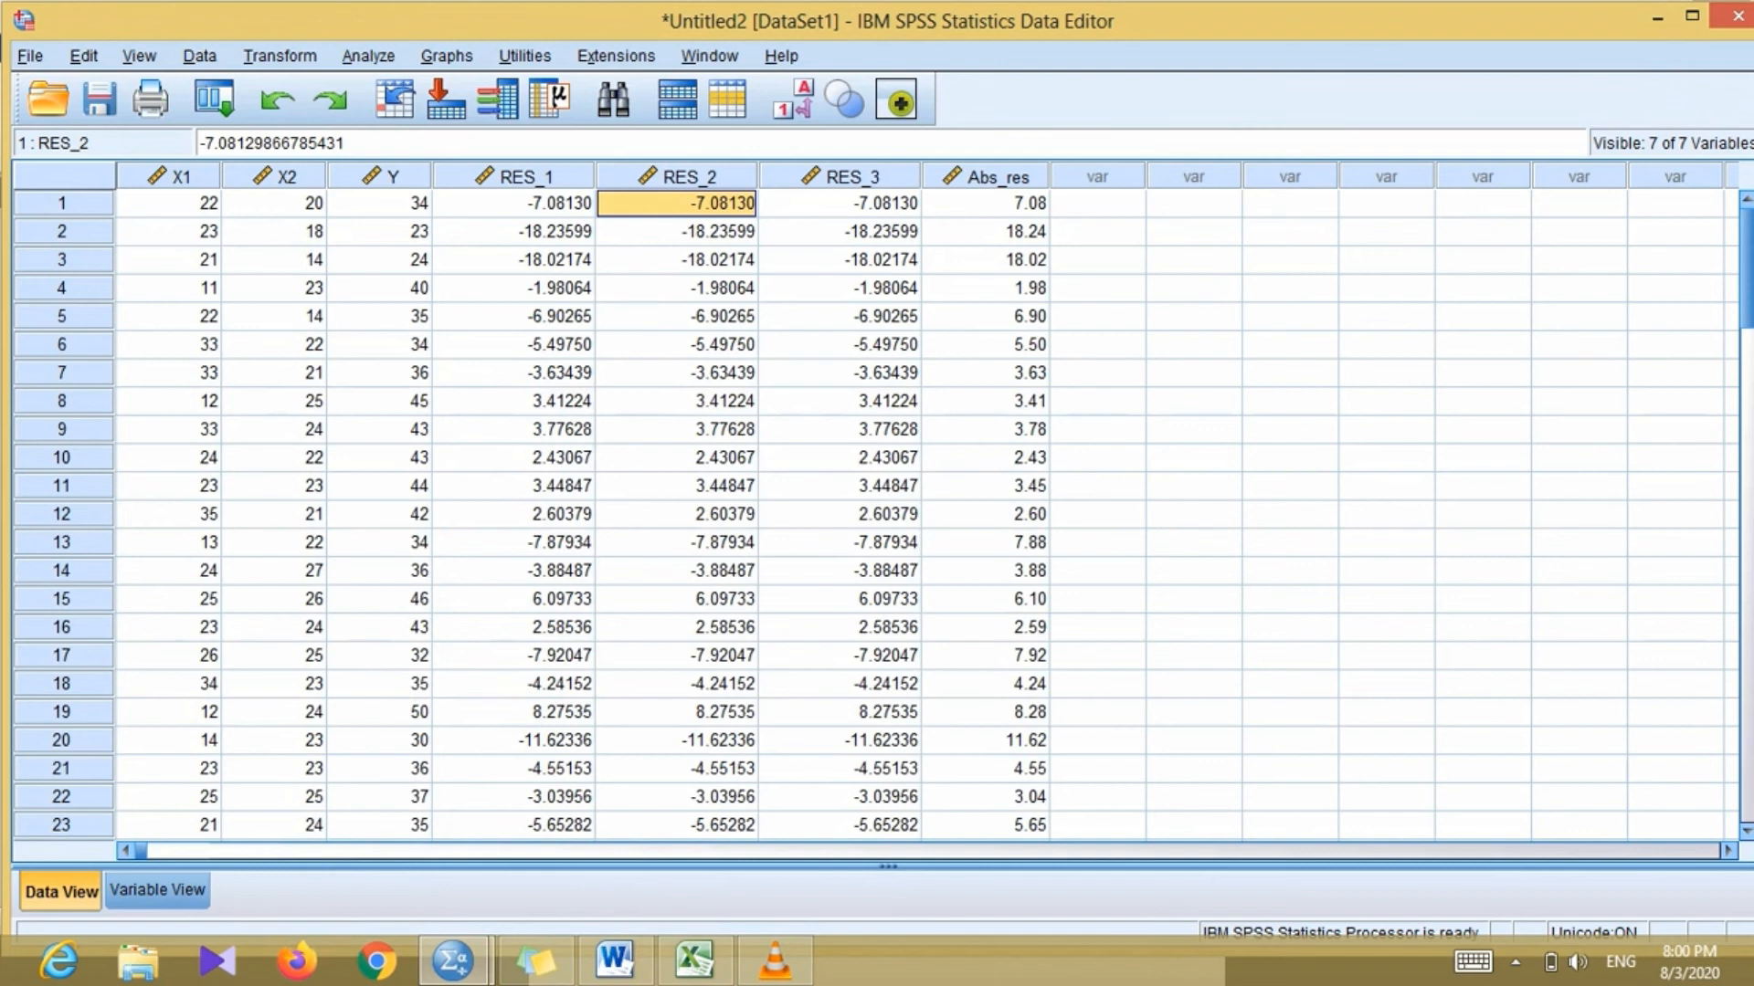
{"action": "left_click", "coordinate": [677, 177]}
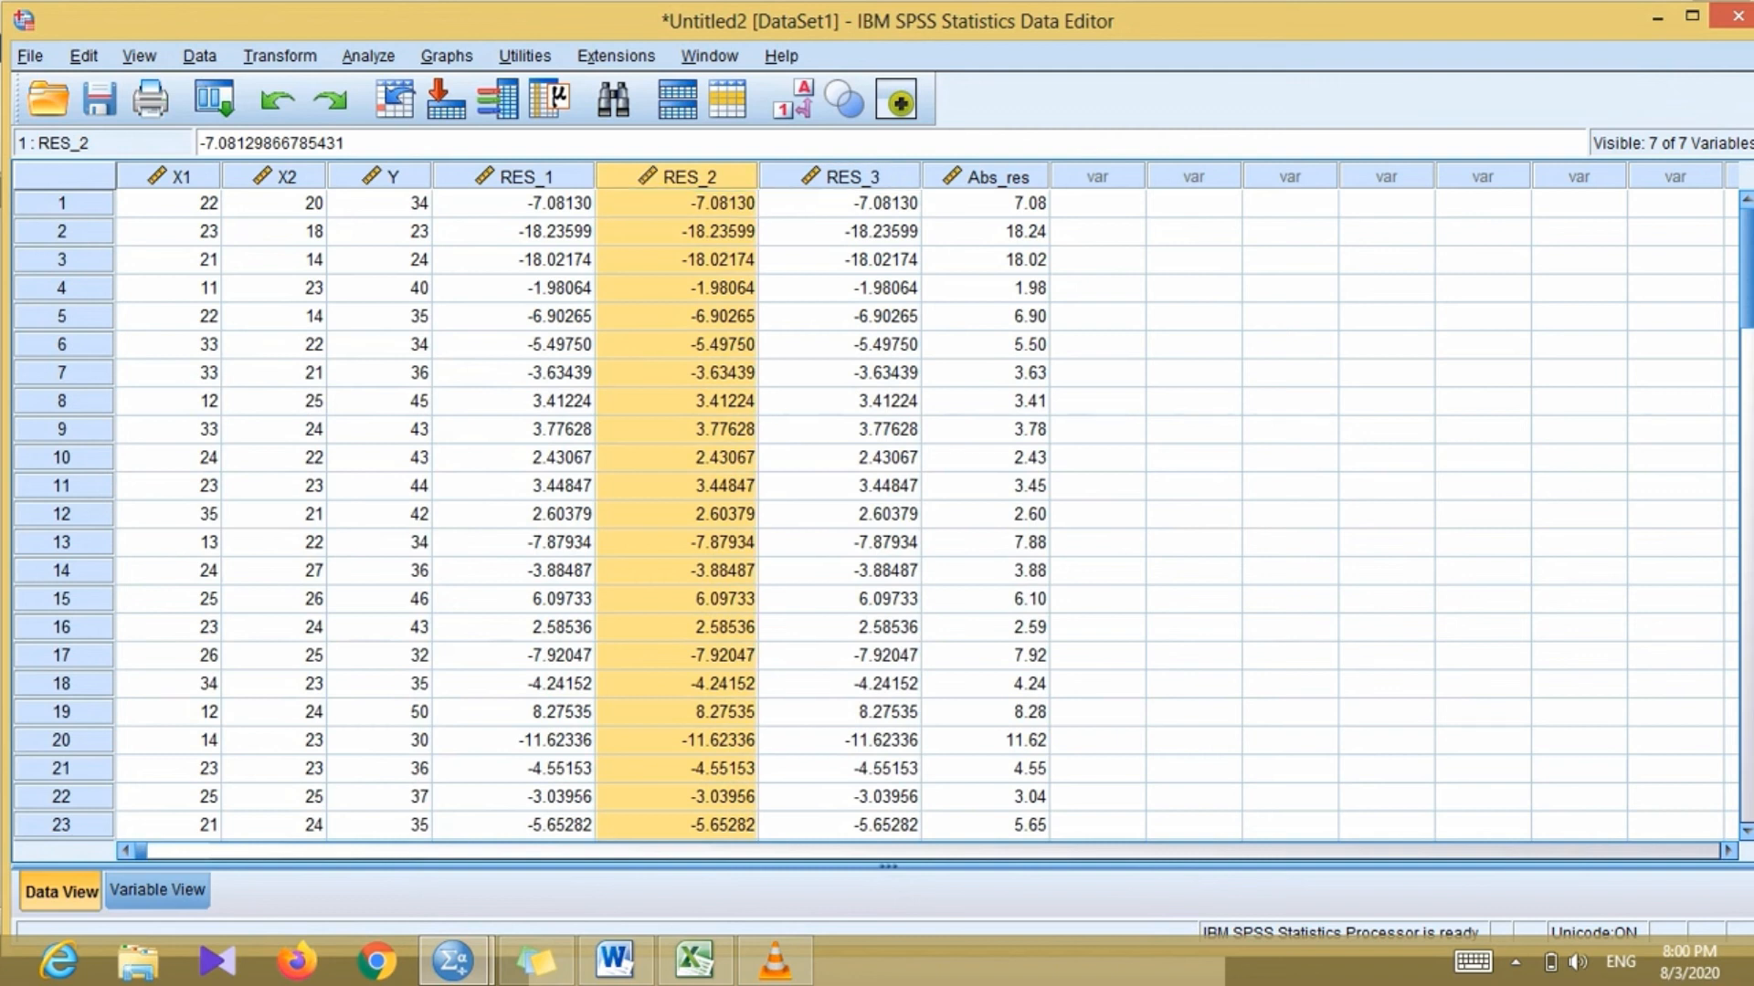
{"action": "right_click", "coordinate": [733, 176]}
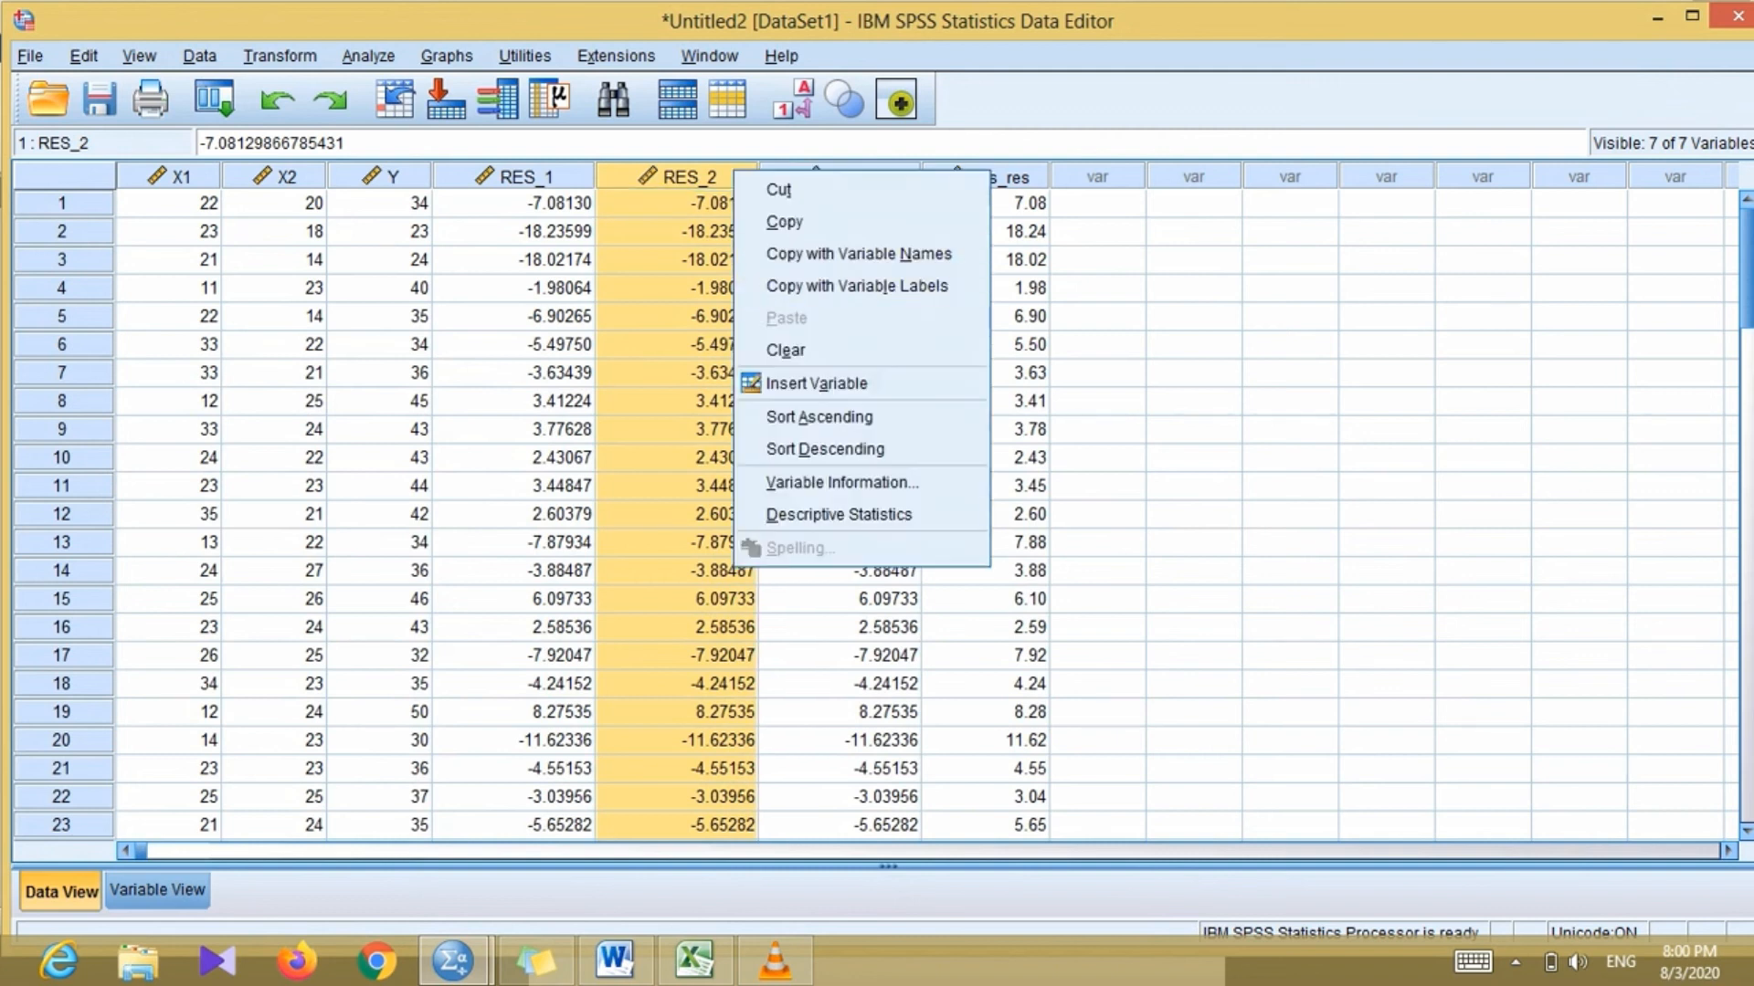
{"action": "left_click", "coordinate": [786, 350]}
{"action": "left_click", "coordinate": [681, 176]}
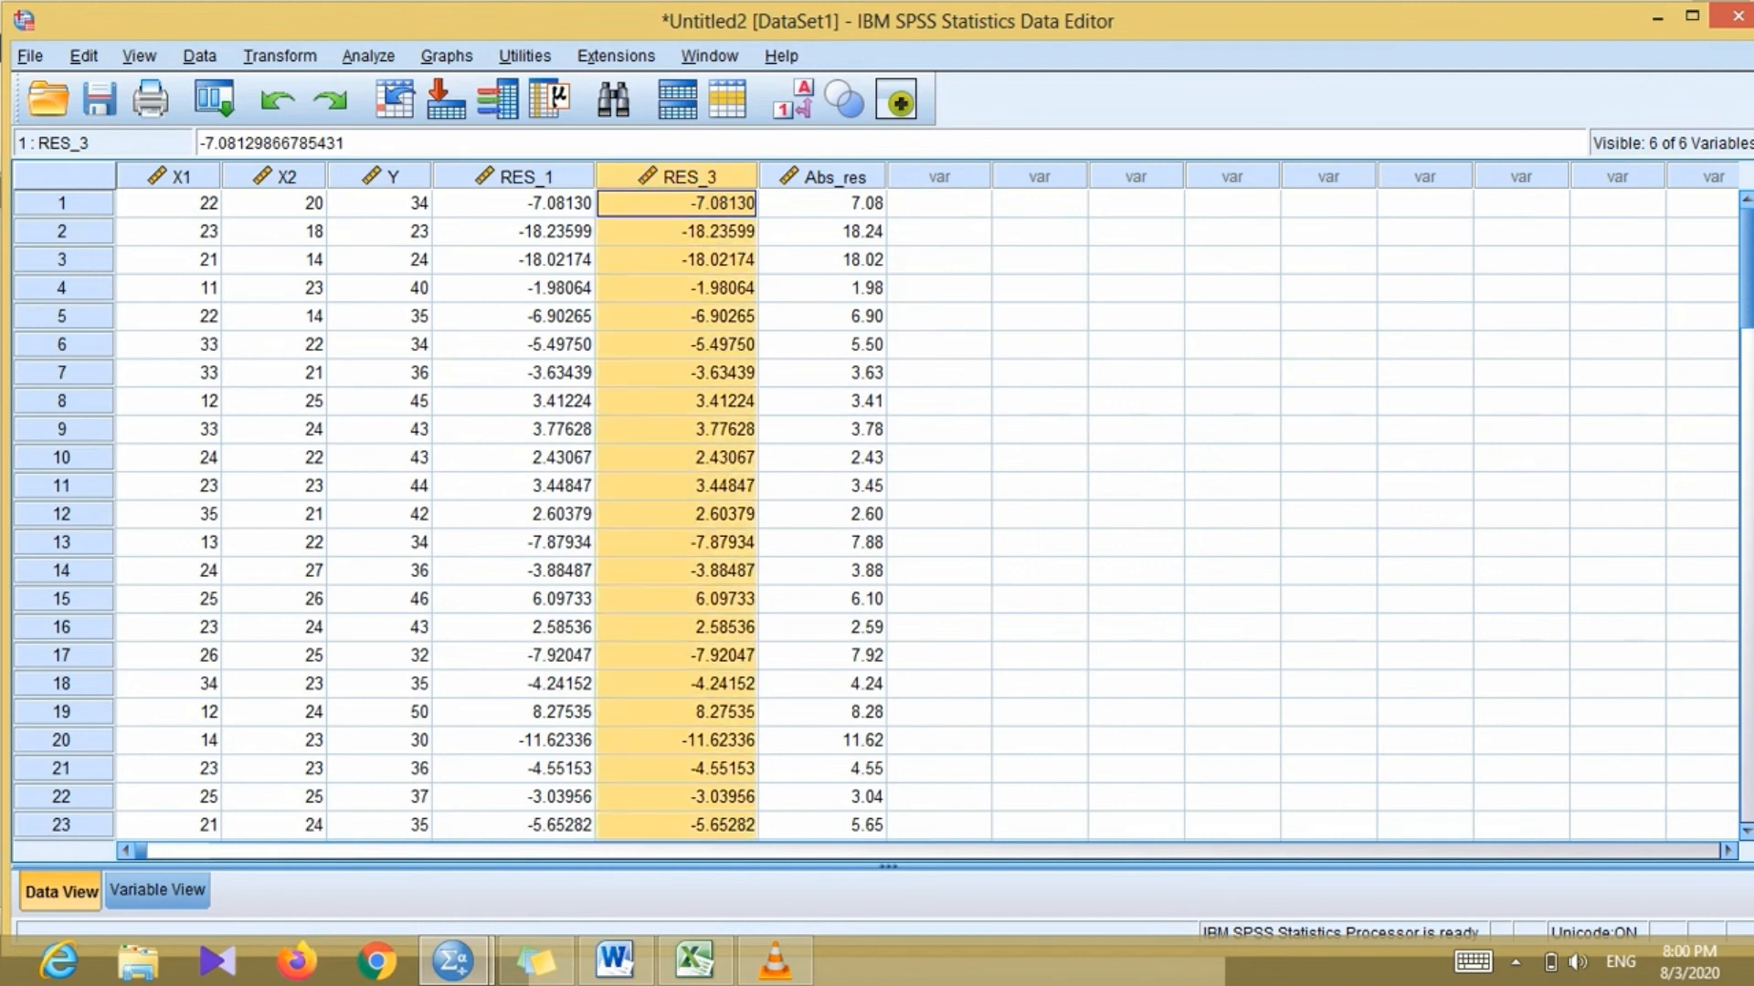
{"action": "right_click", "coordinate": [681, 175]}
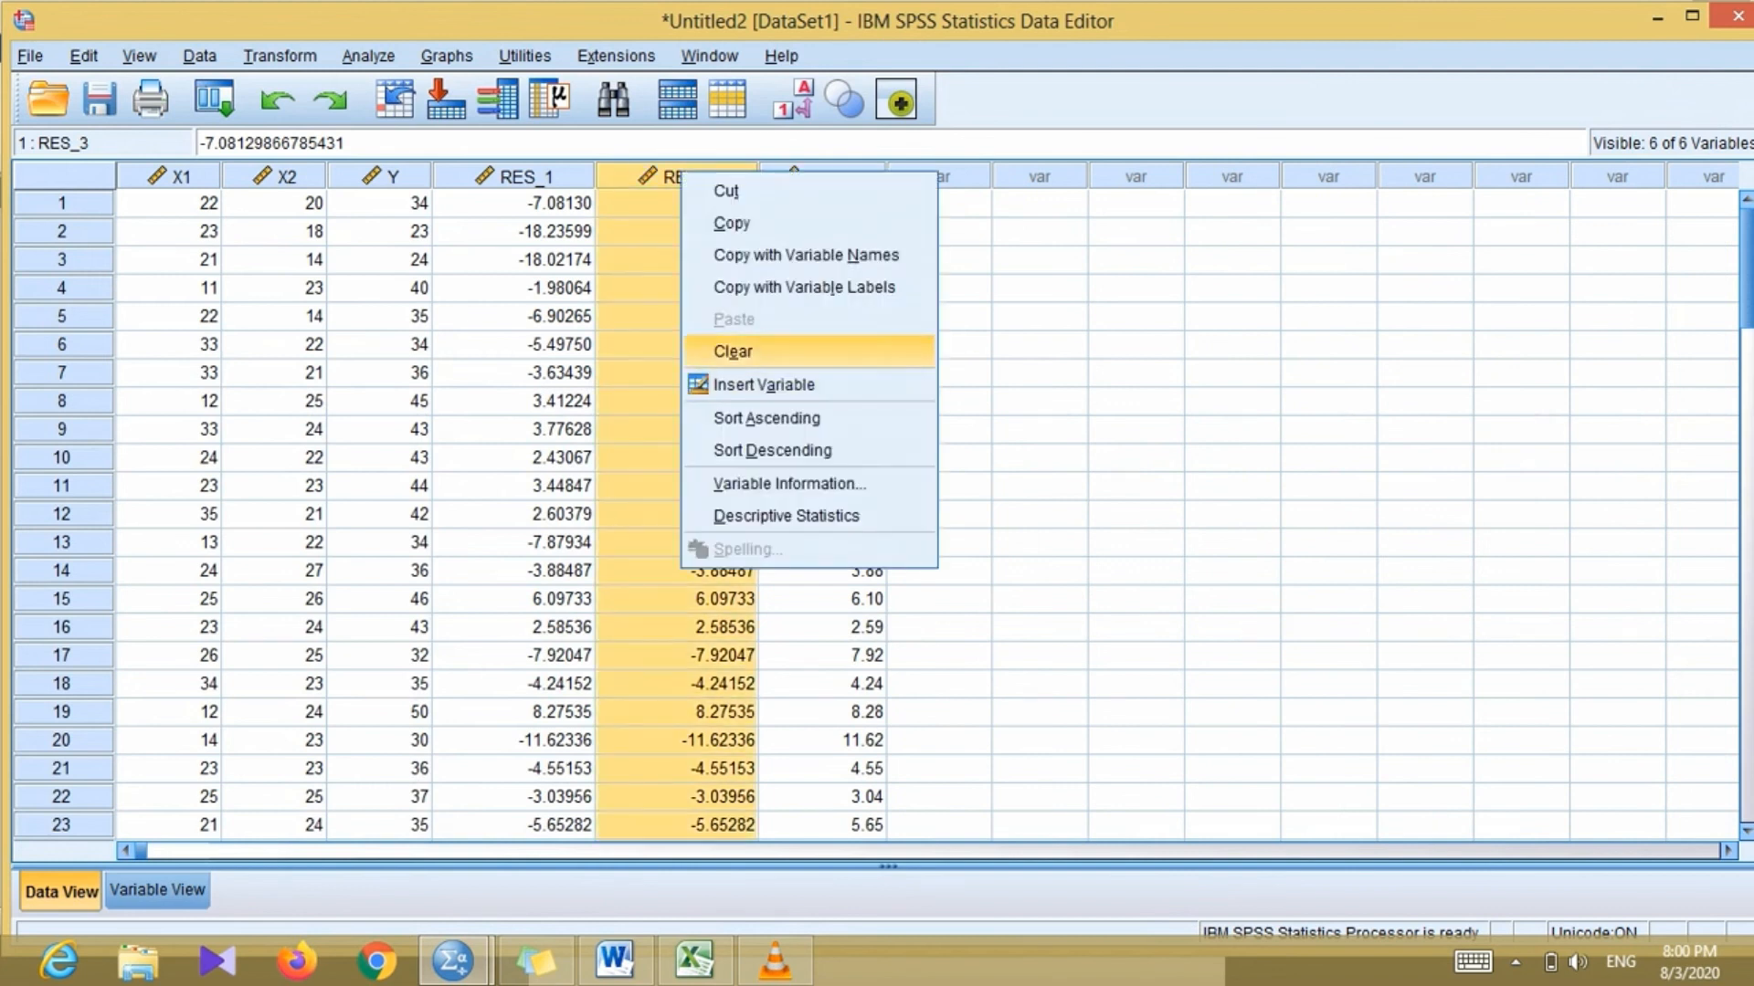
{"action": "left_click", "coordinate": [749, 350]}
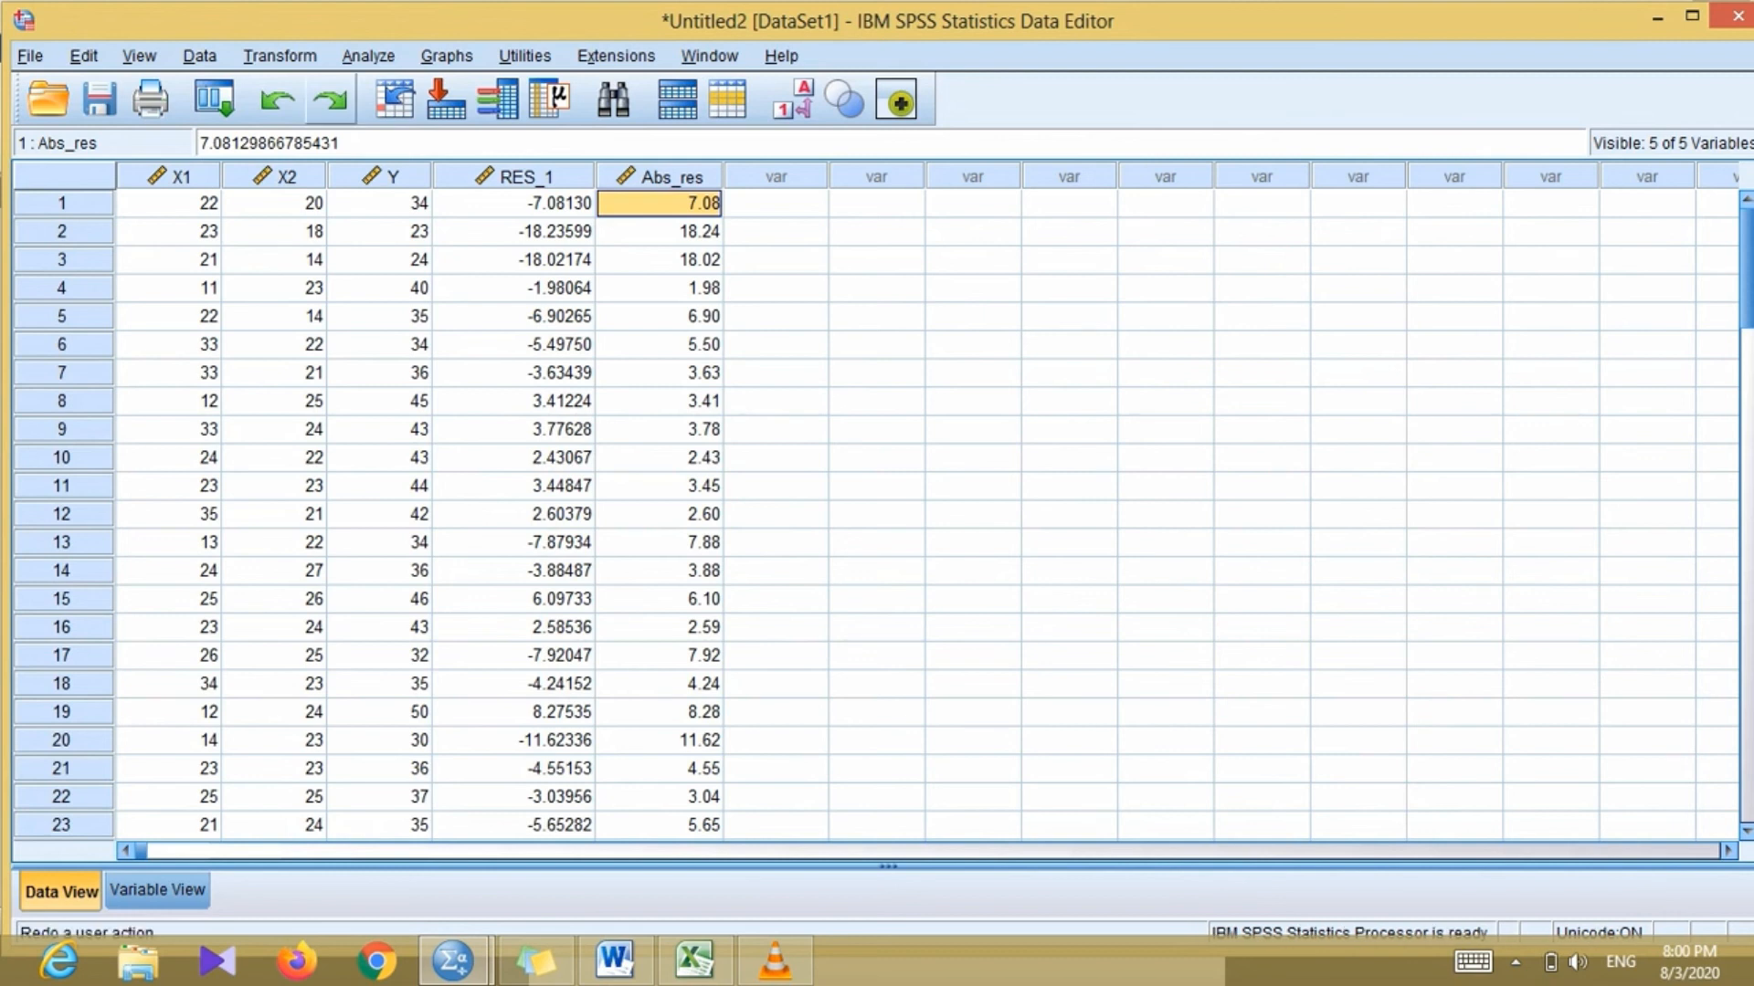
- Start another Compute Variable and replace the target variable name with Ln2UI
{"action": "left_click", "coordinate": [280, 56]}
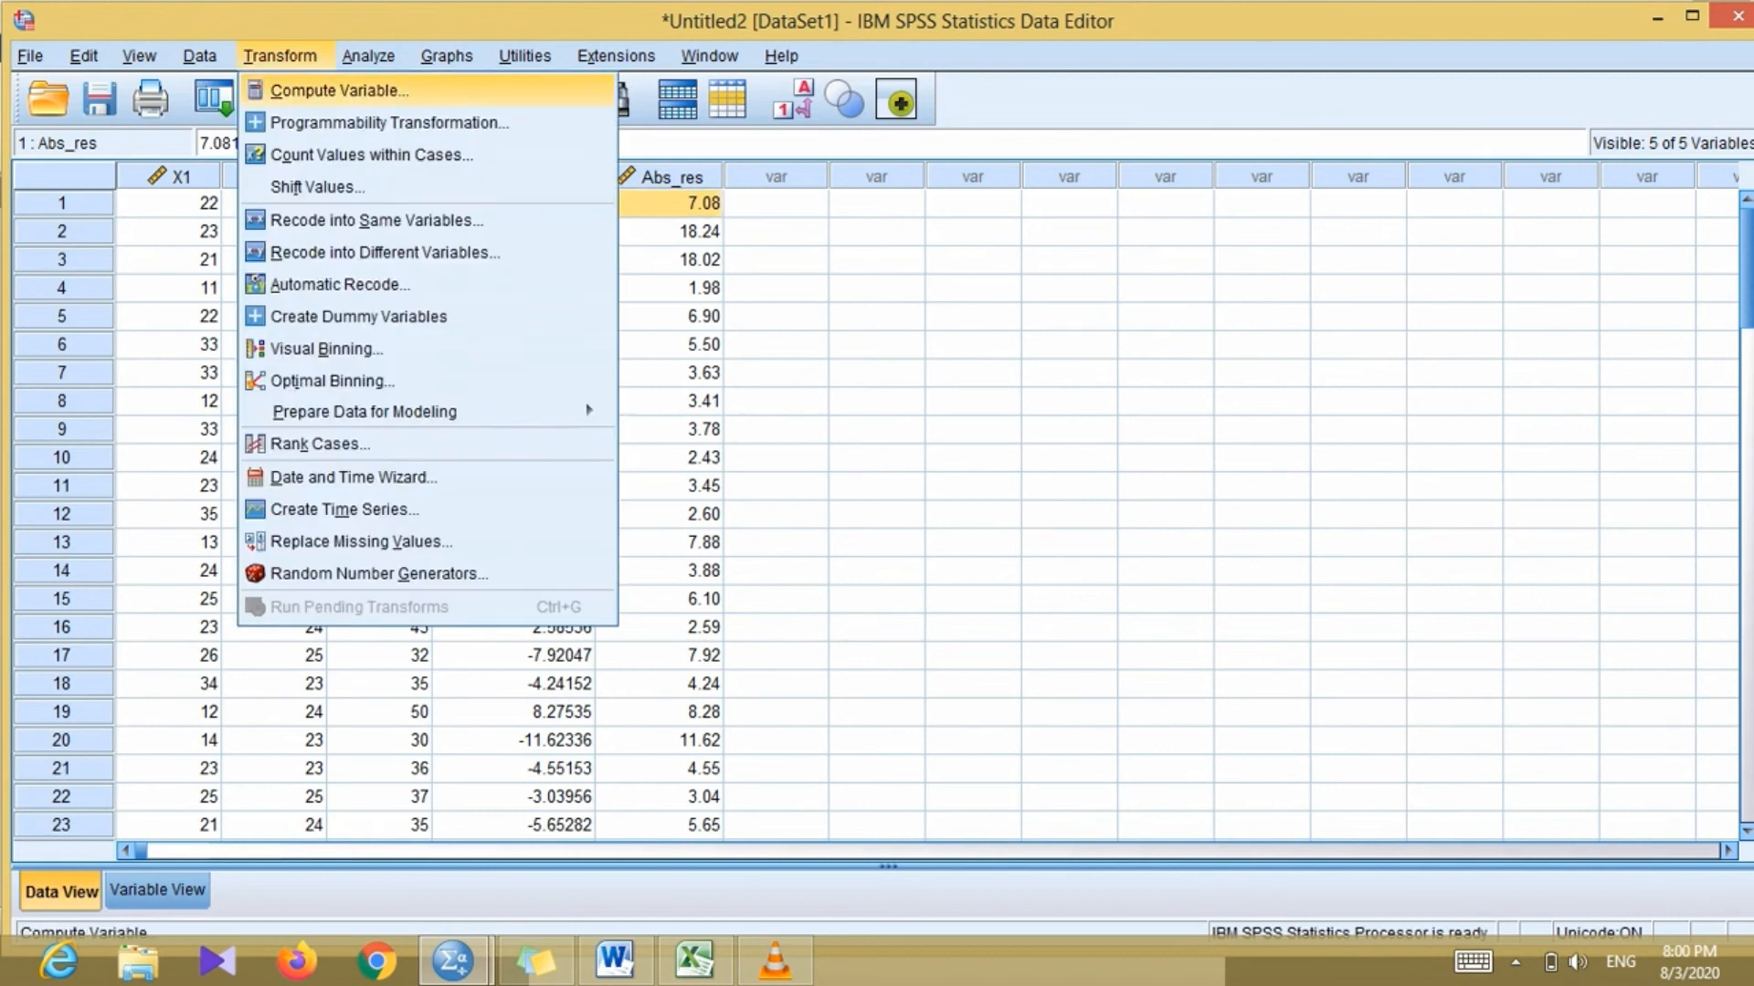
{"action": "left_click", "coordinate": [338, 91]}
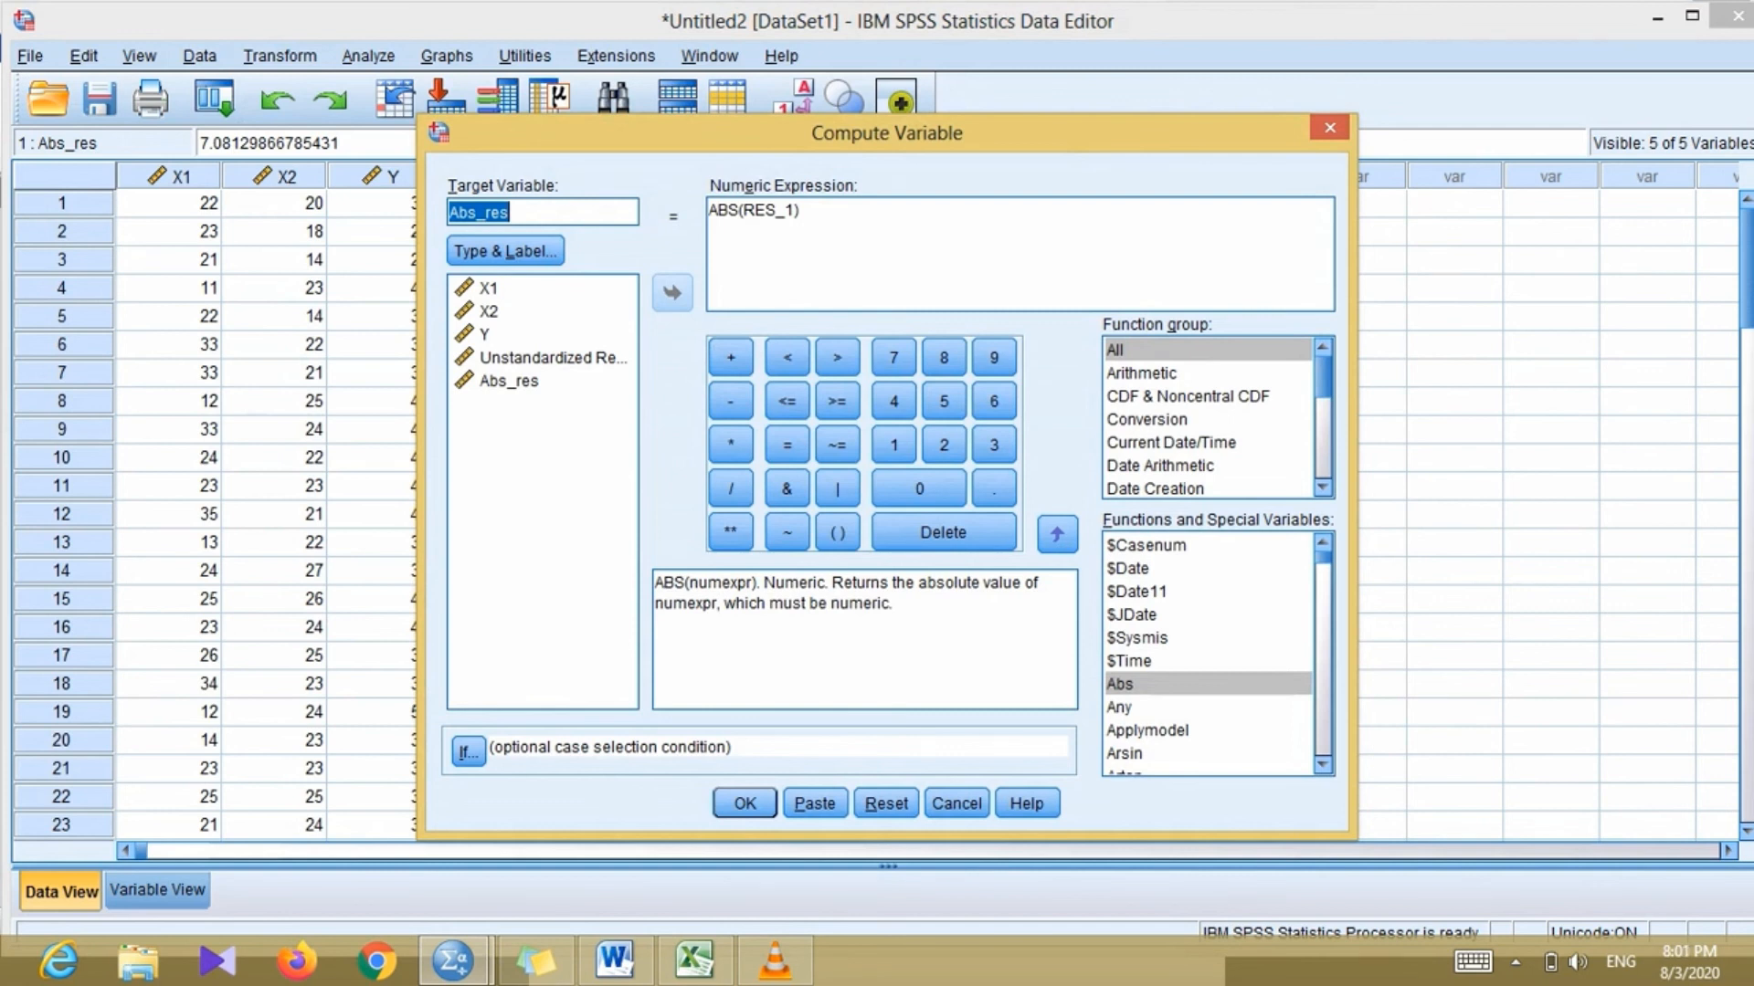
{"action": "left_click", "coordinate": [512, 212]}
{"action": "key", "text": "BackSpace"}
{"action": "key", "text": "BackSpace"}
{"action": "key", "text": "BackSpace"}
{"action": "key", "text": "BackSpace"}
{"action": "key", "text": "BackSpace"}
{"action": "key", "text": "BackSpace"}
{"action": "key", "text": "BackSpace"}
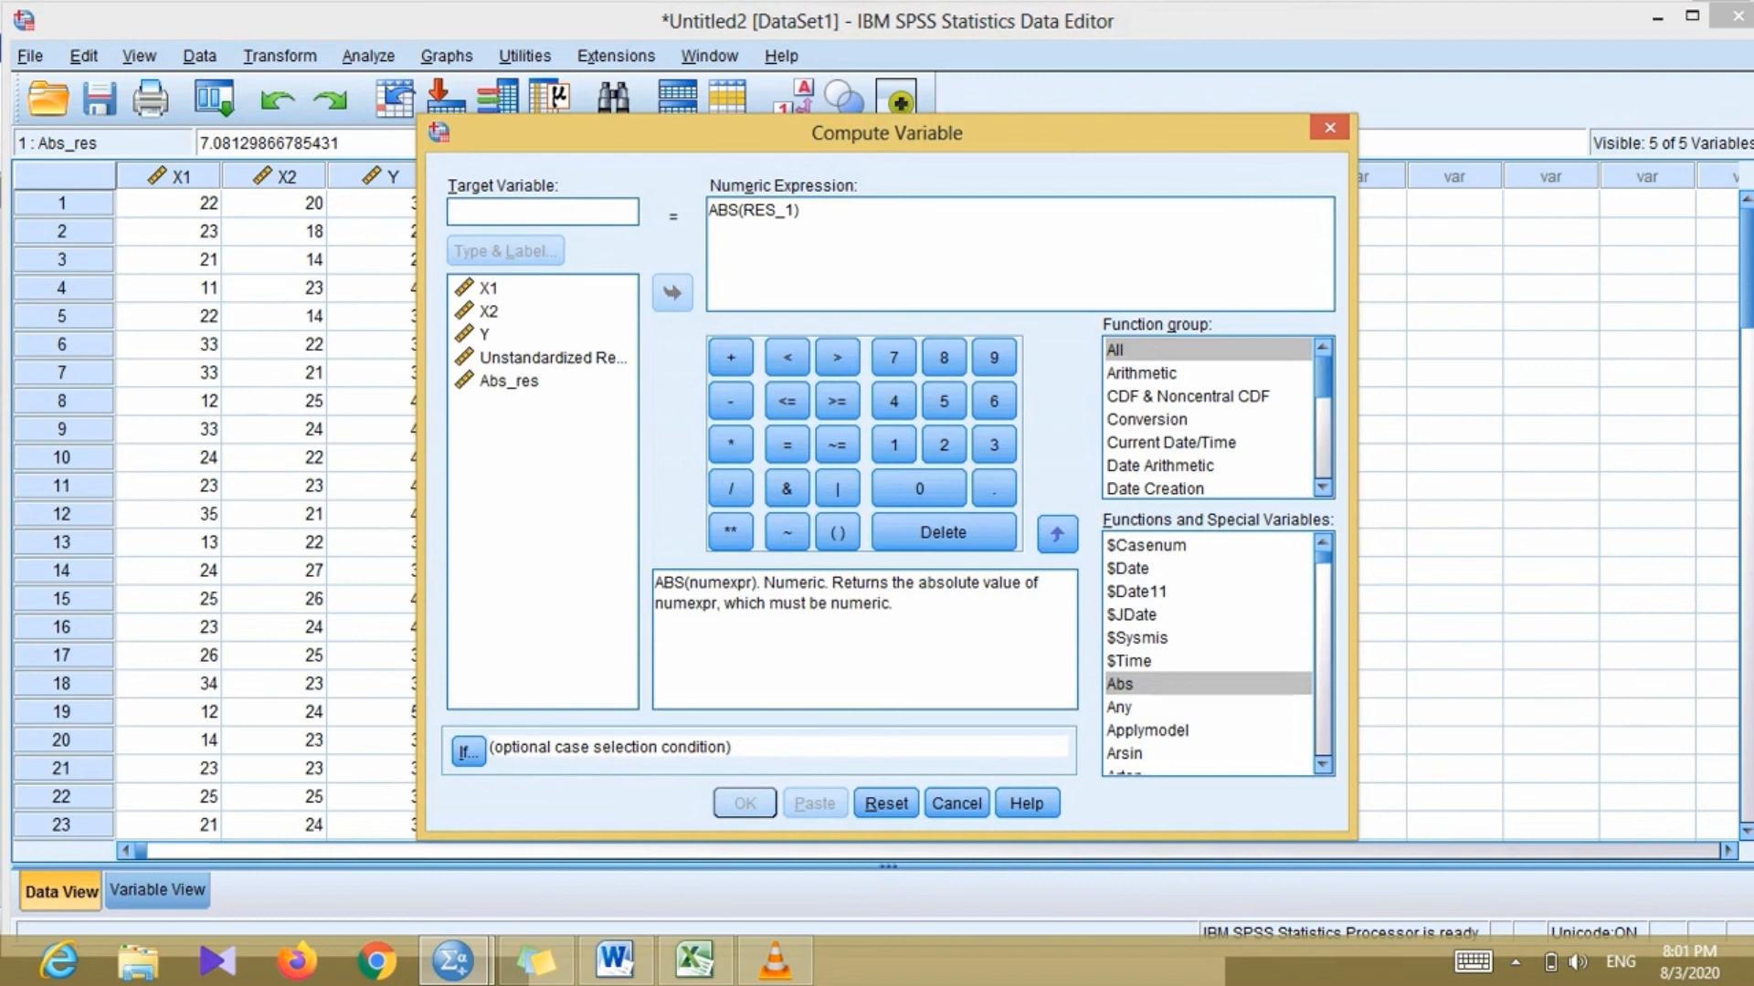
{"action": "type", "text": "L"}
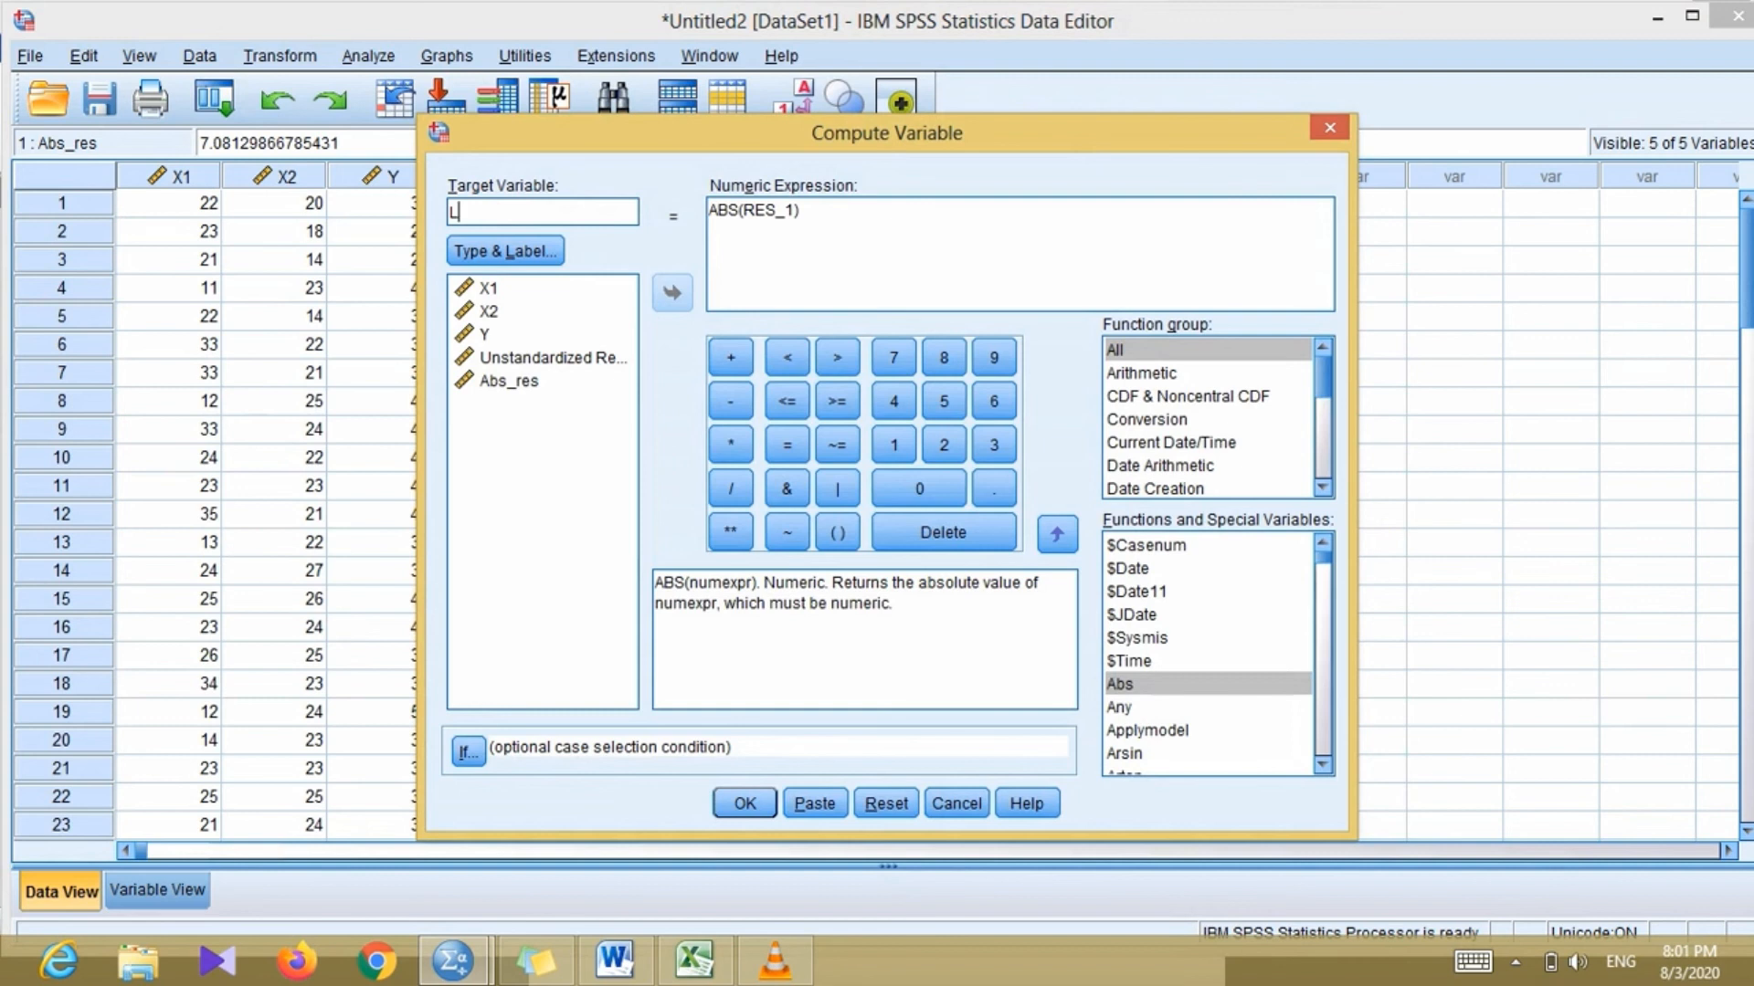
{"action": "type", "text": "n2ui"}
{"action": "key", "text": "BackSpace"}
{"action": "key", "text": "BackSpace"}
{"action": "type", "text": "UI"}
- Replace the numeric expression for Ln2UI with the natural logarithm function LN
{"action": "left_click_drag", "start_coordinate": [803, 210], "coordinate": [709, 211]}
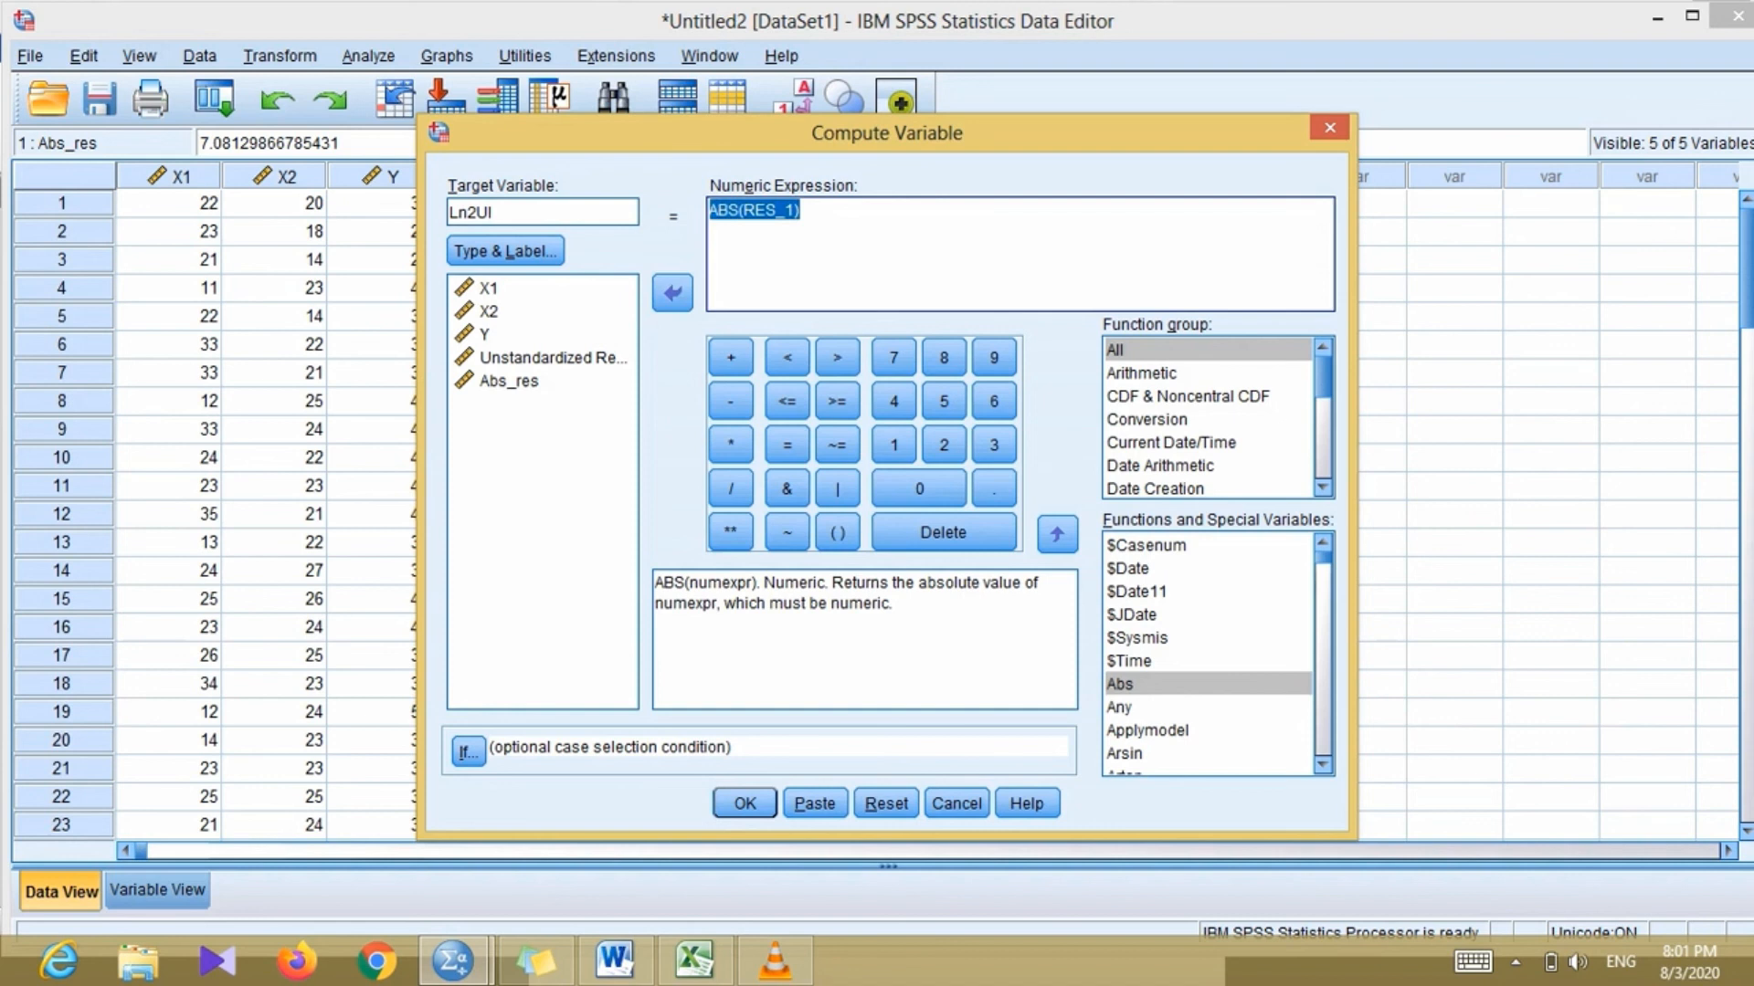
{"action": "key", "text": "BackSpace"}
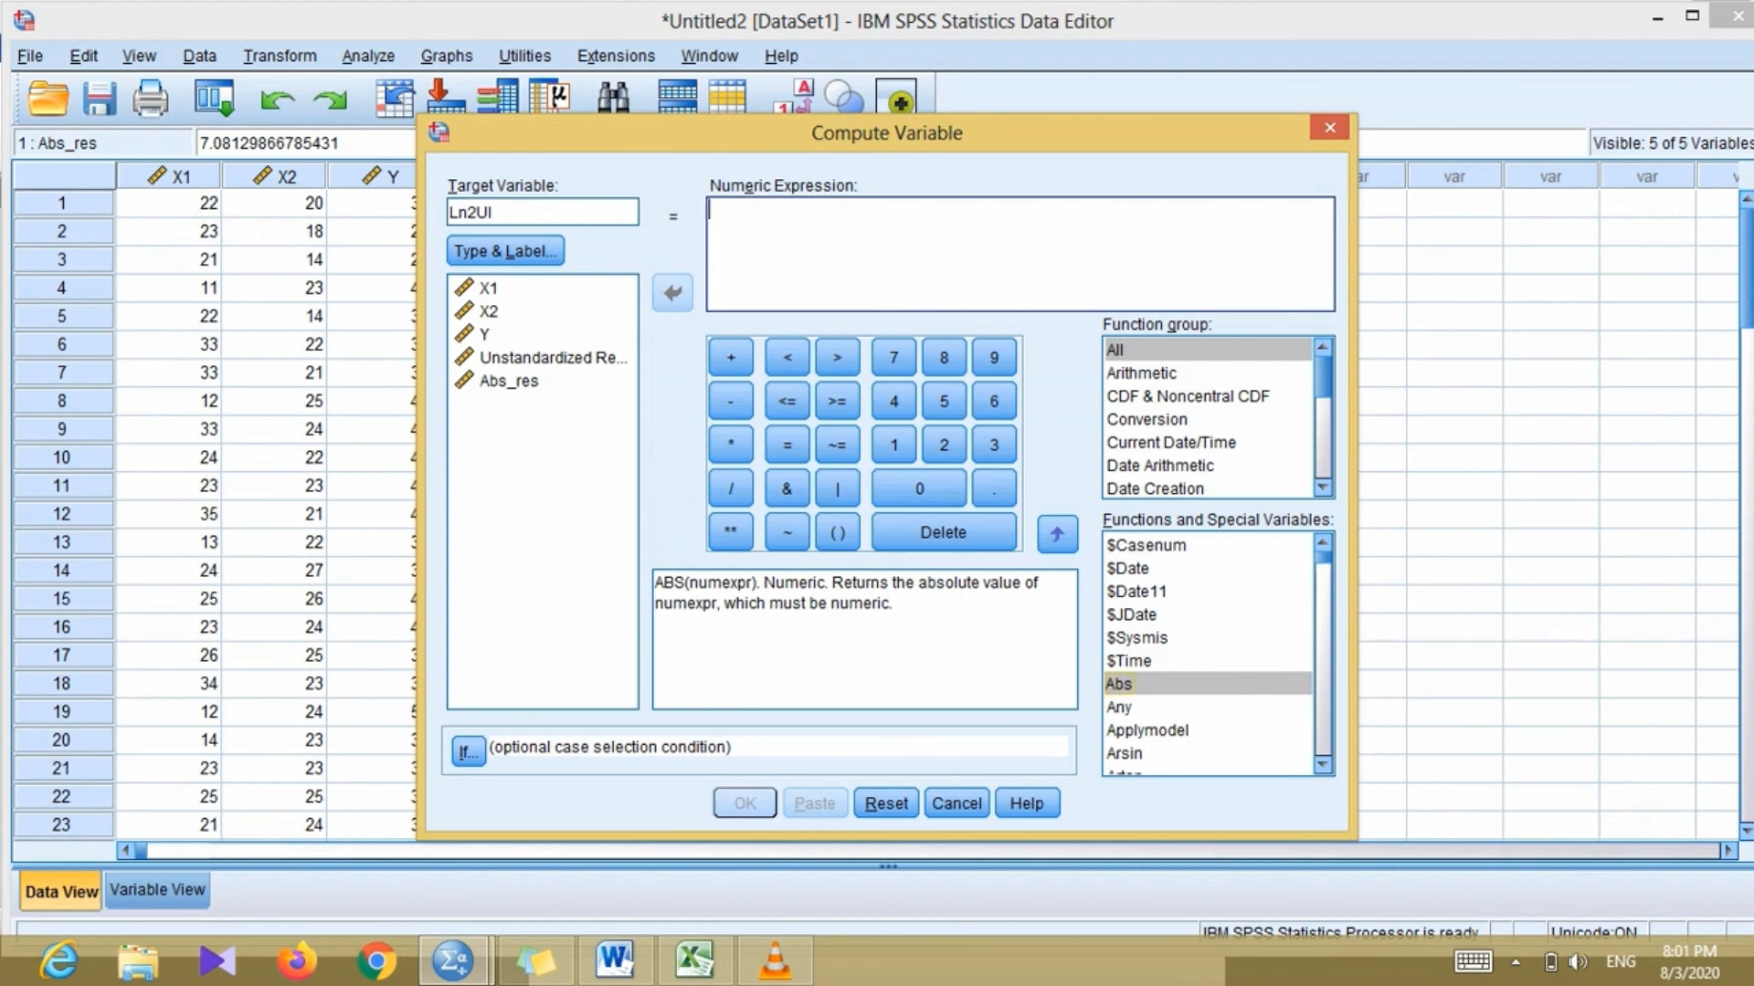
{"action": "scroll", "coordinate": [1210, 653], "scroll_direction": "down", "scroll_amount": 20}
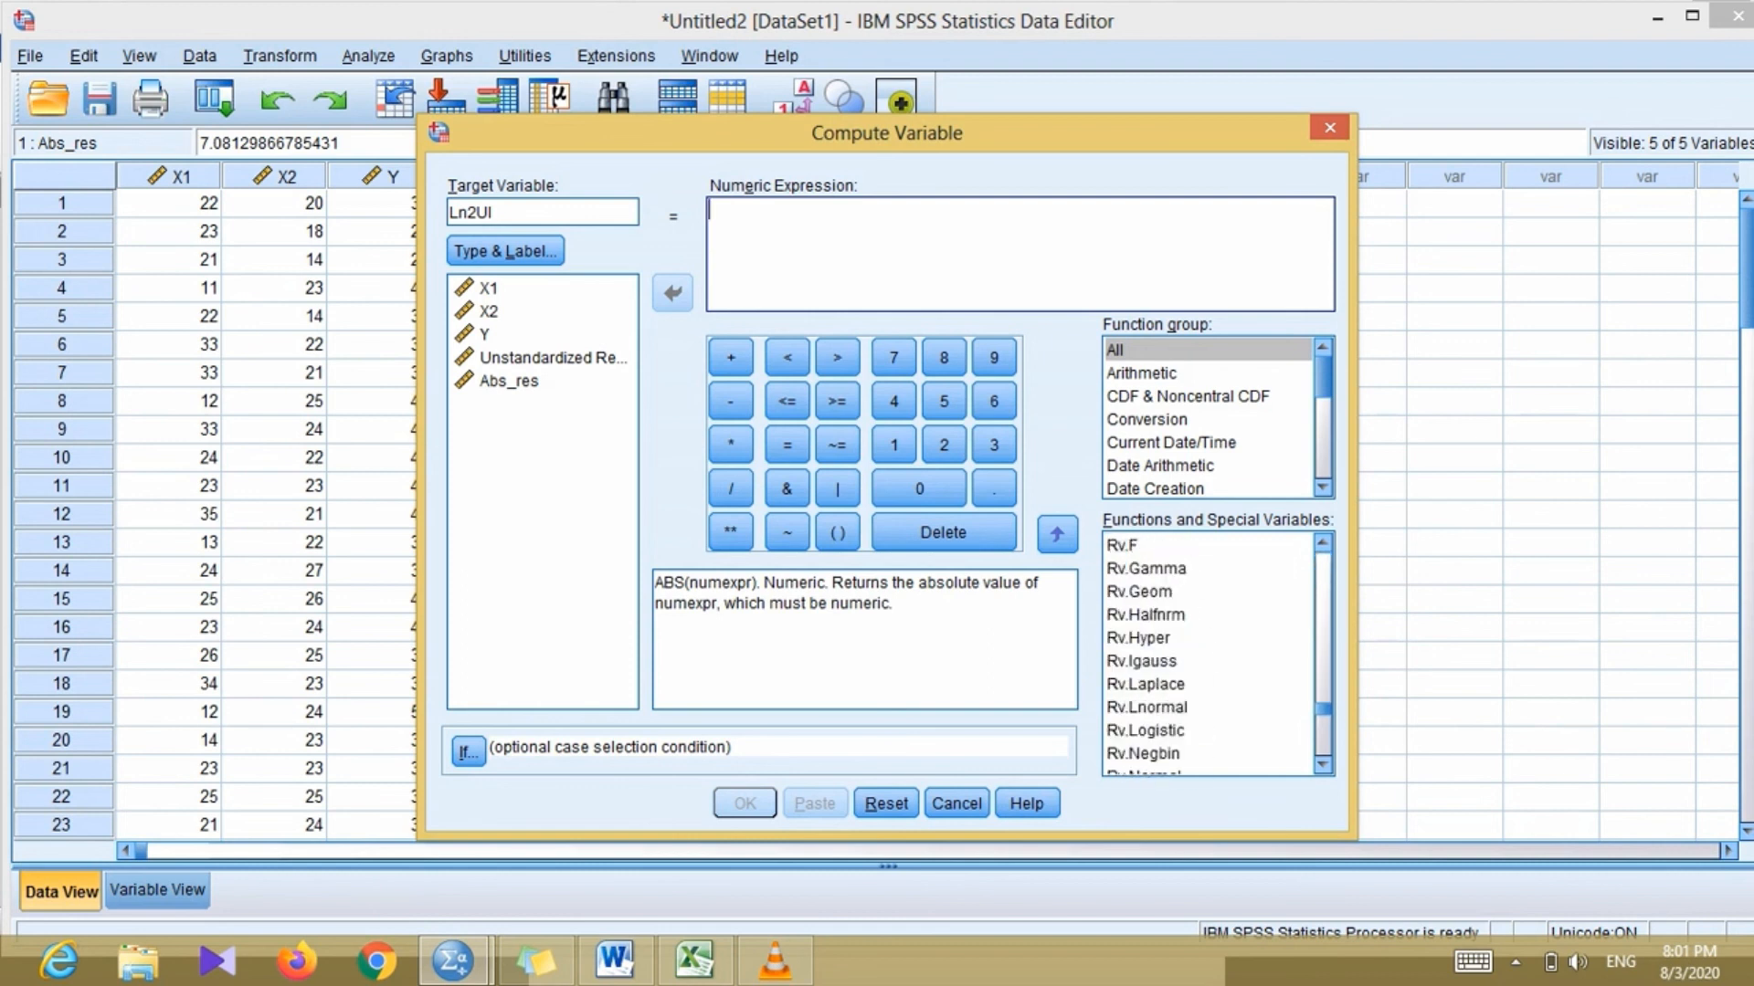
{"action": "scroll", "coordinate": [1211, 653], "scroll_direction": "down", "scroll_amount": 6}
{"action": "scroll", "coordinate": [1210, 653], "scroll_direction": "up", "scroll_amount": 15}
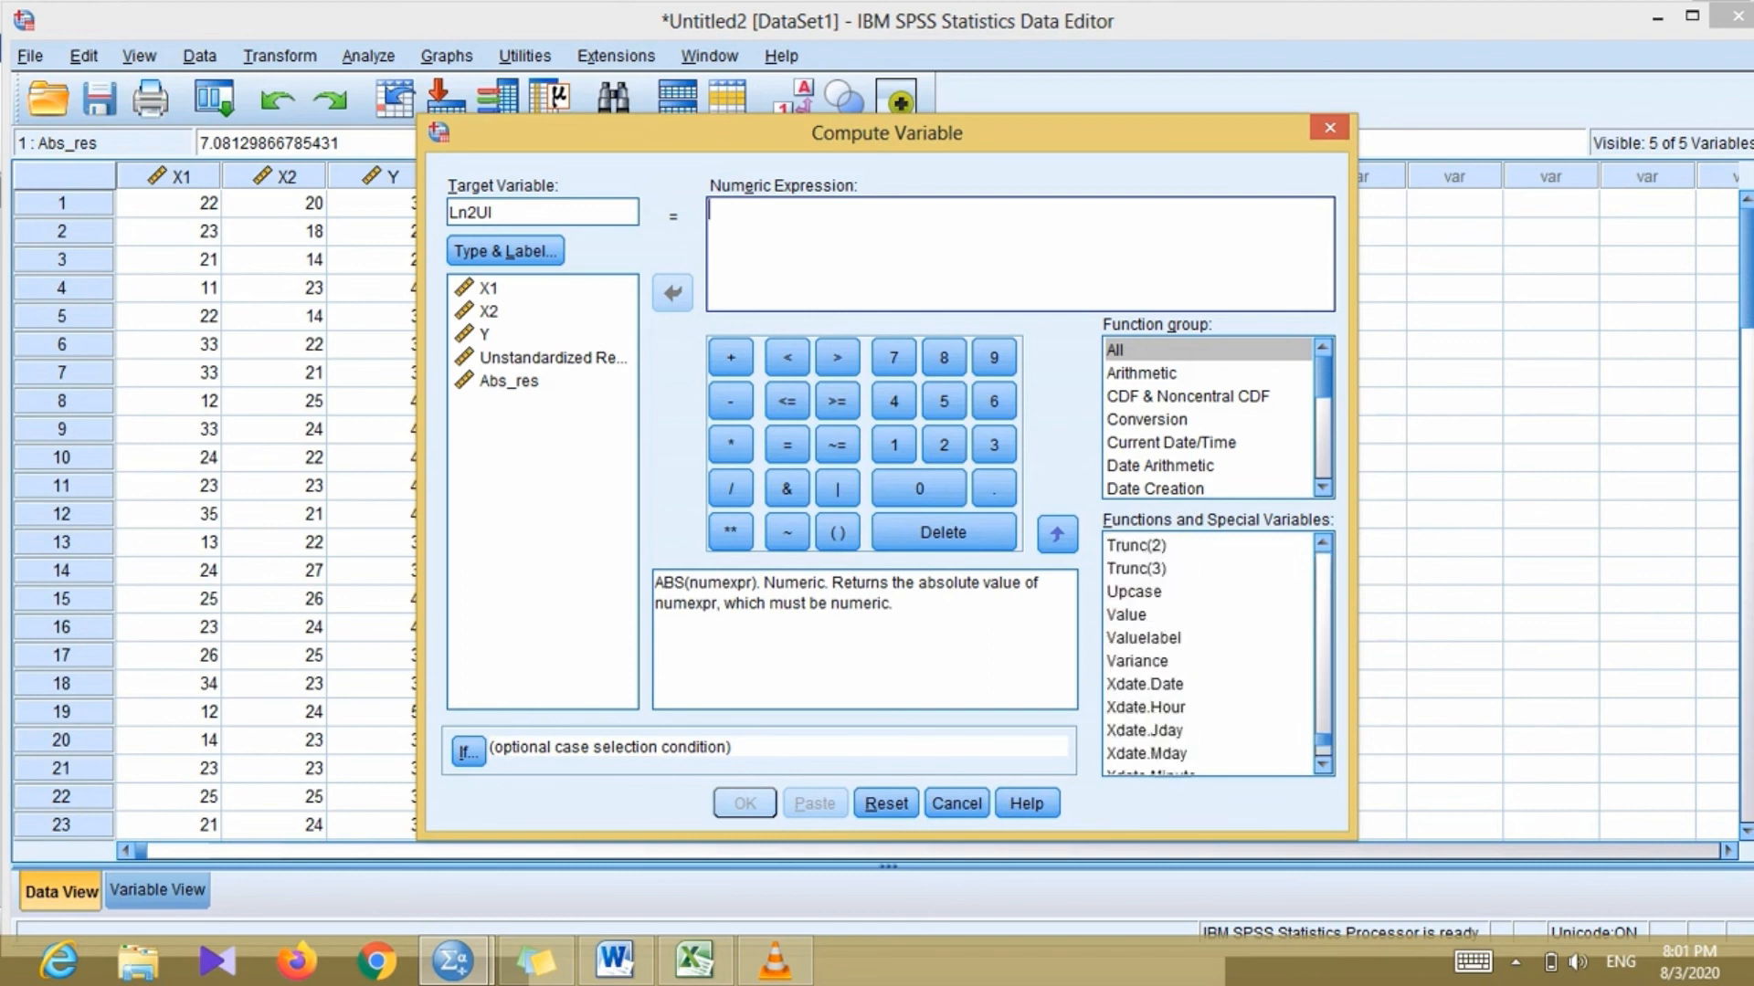
{"action": "scroll", "coordinate": [1210, 653], "scroll_direction": "up", "scroll_amount": 20}
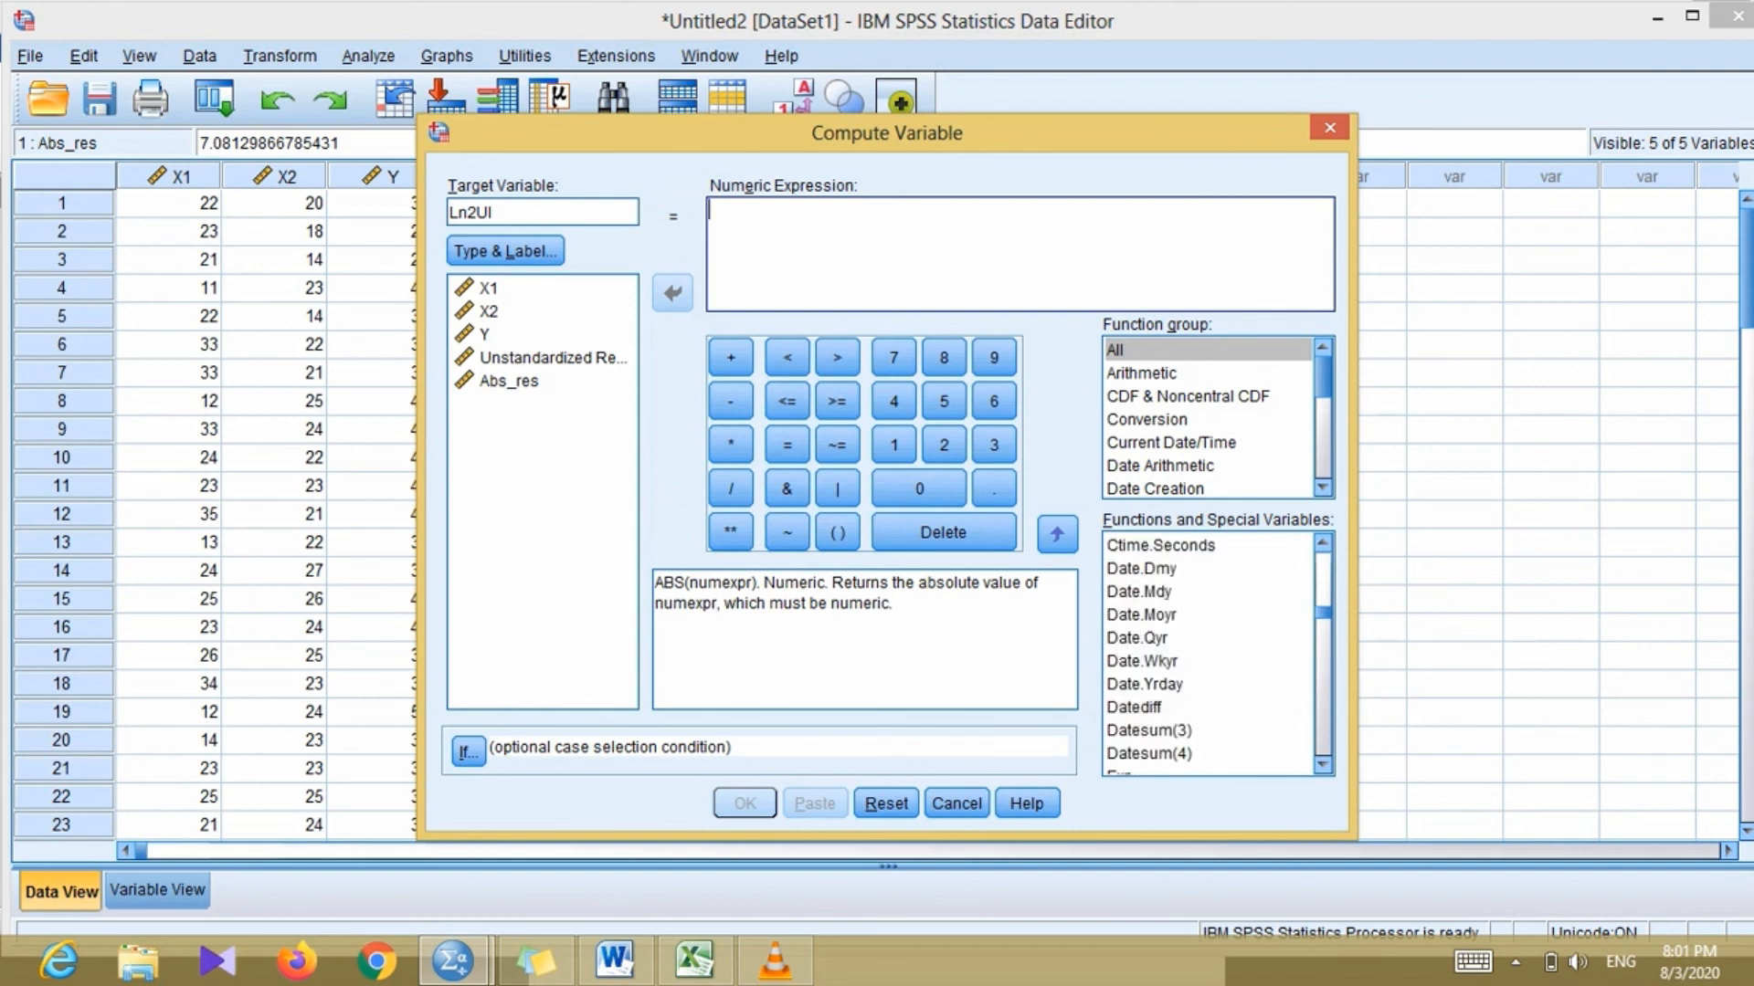
{"action": "scroll", "coordinate": [1210, 653], "scroll_direction": "down", "scroll_amount": 7}
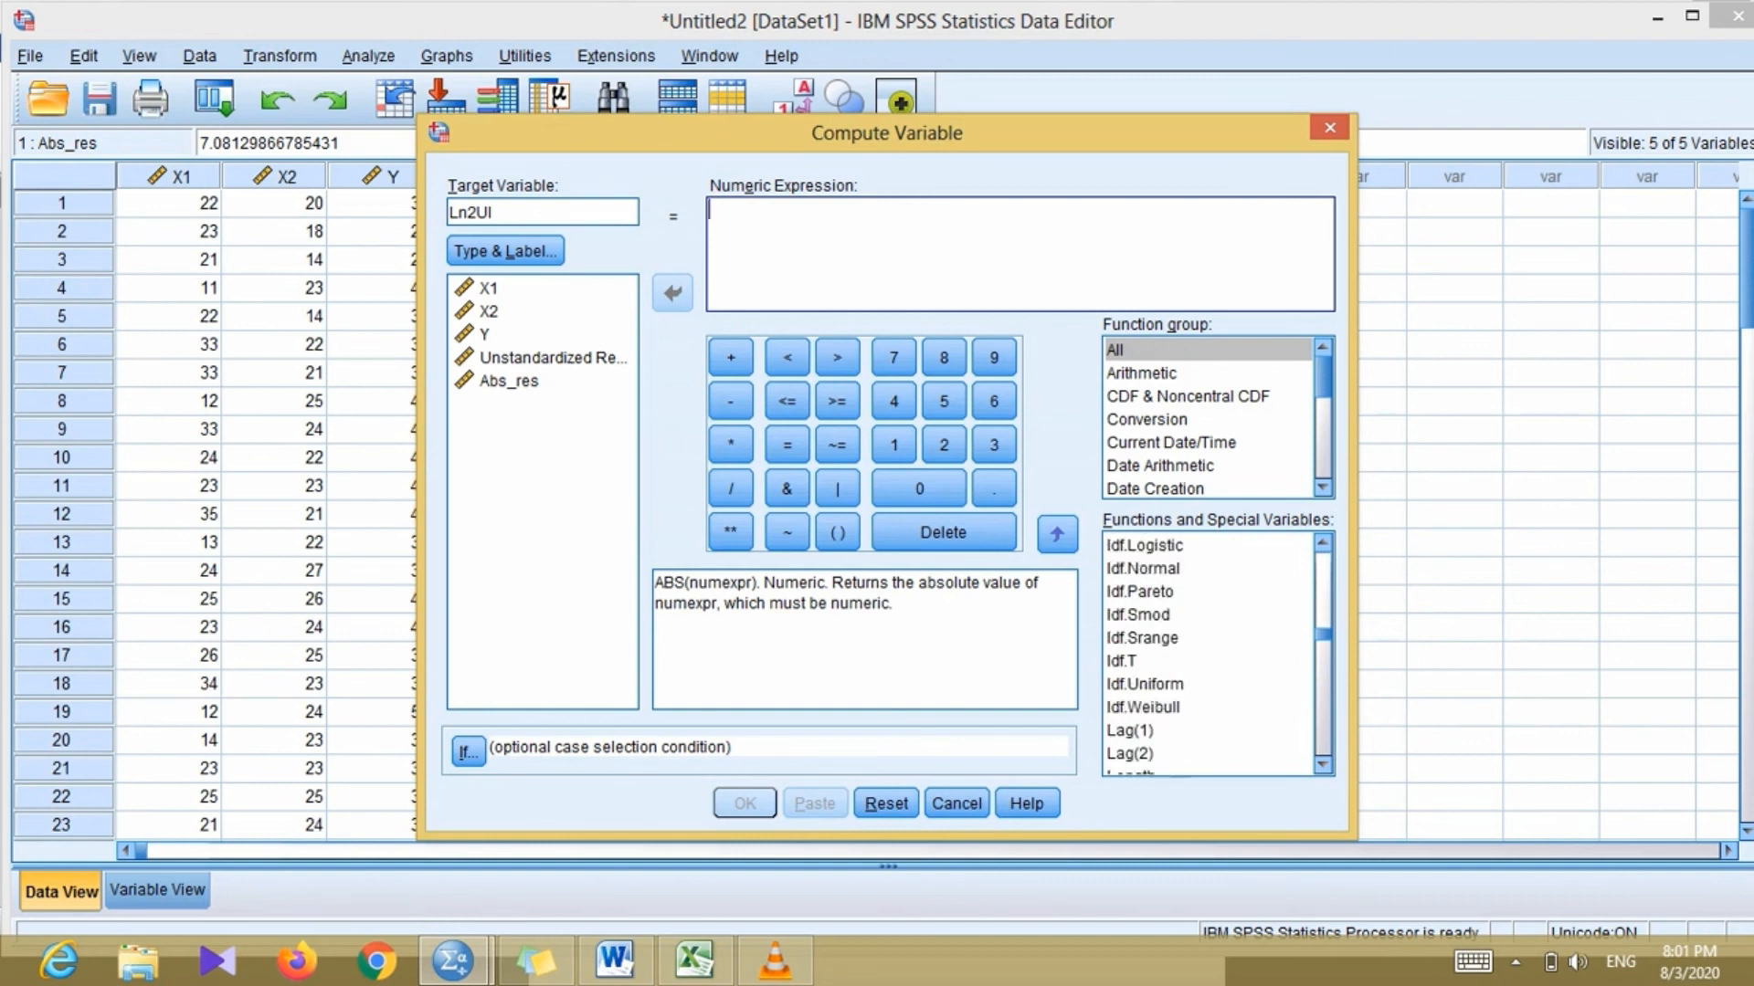
{"action": "scroll", "coordinate": [1210, 653], "scroll_direction": "down", "scroll_amount": 3}
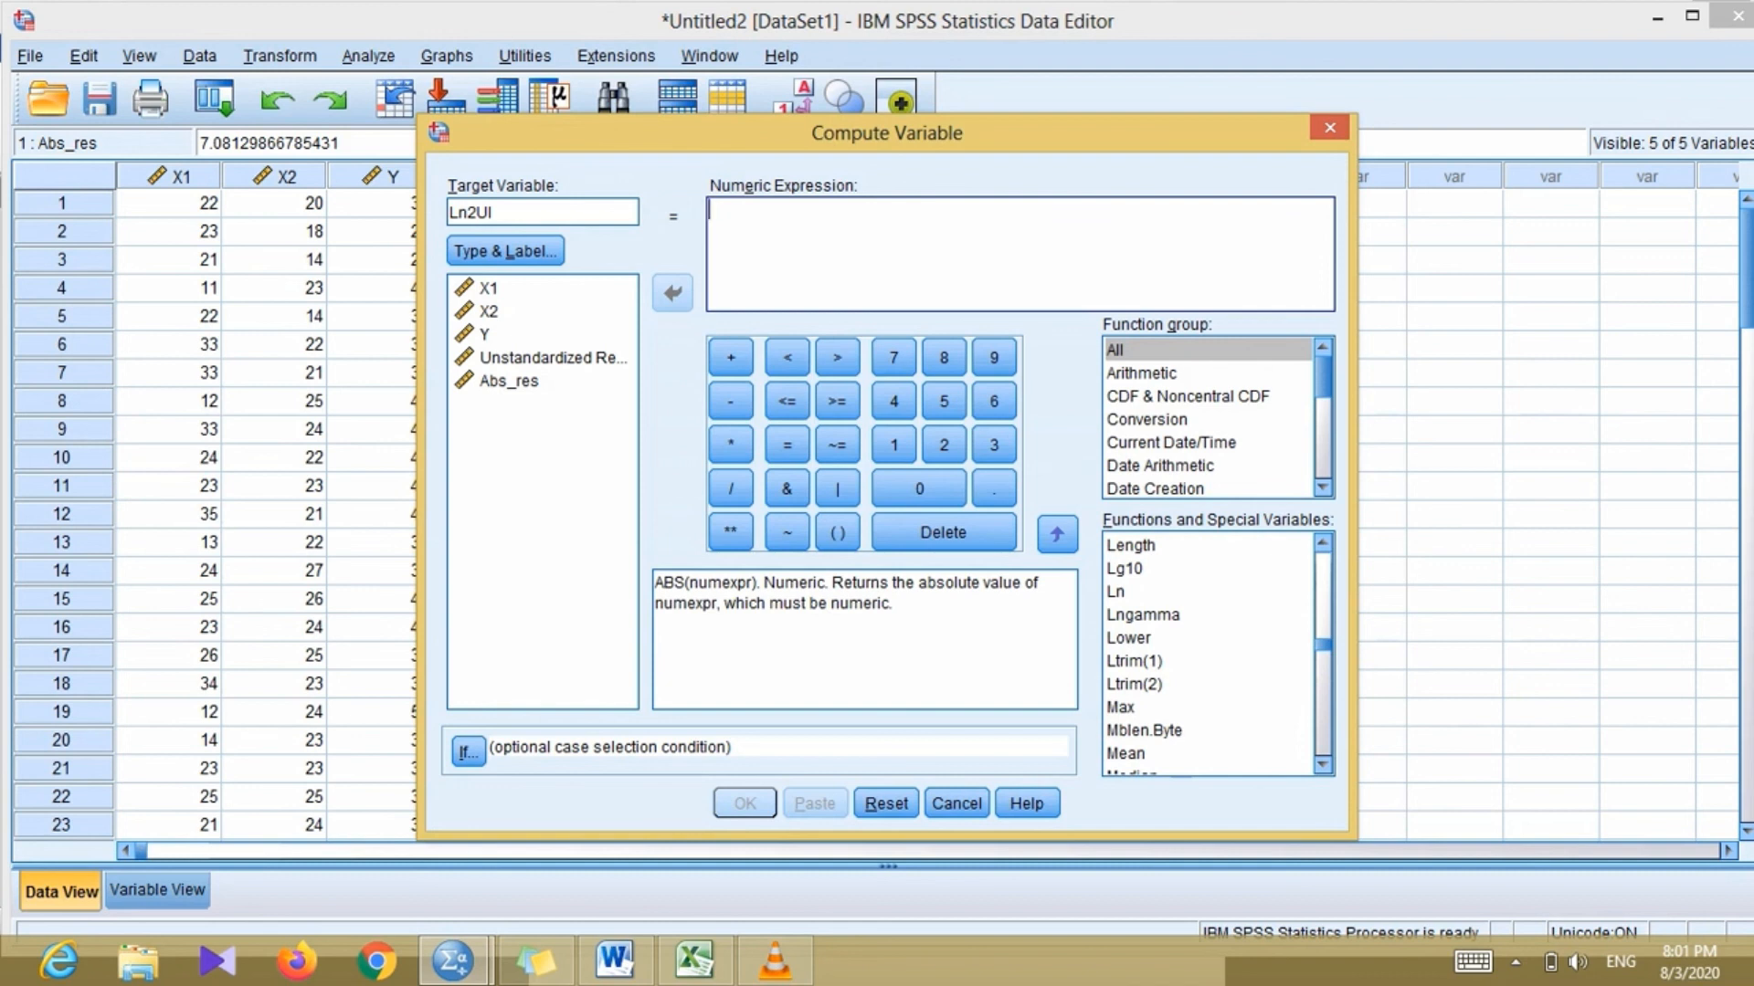
{"action": "left_click", "coordinate": [1116, 592]}
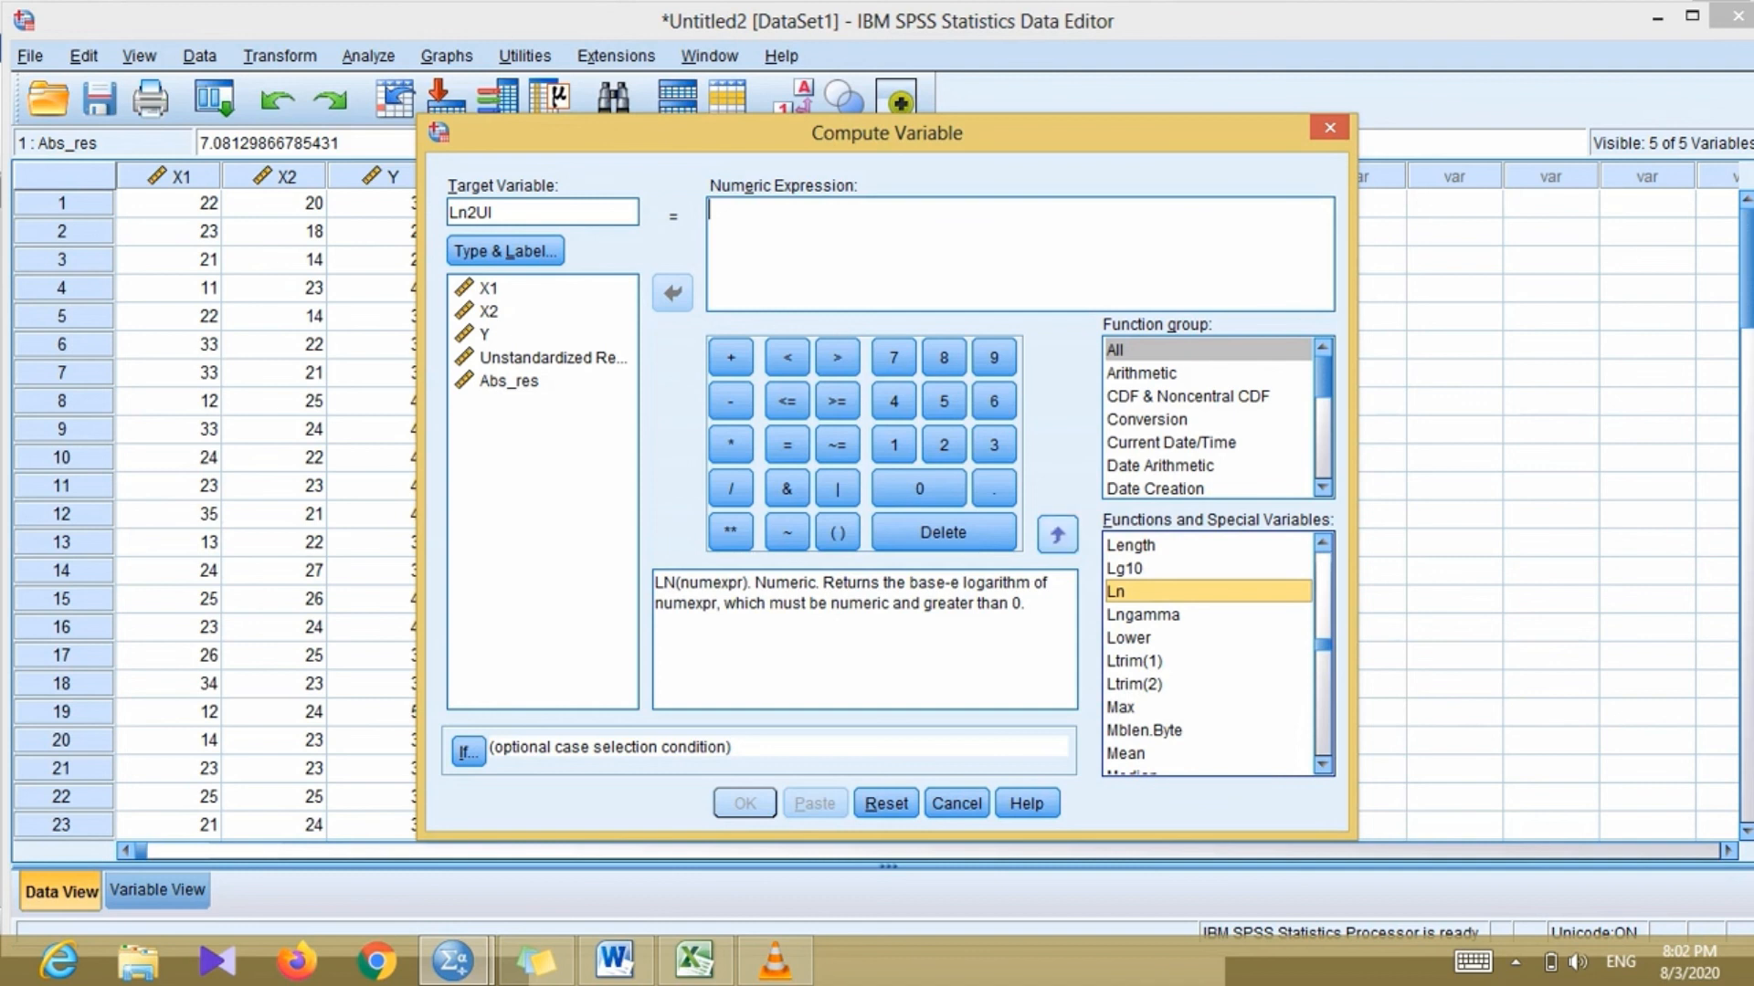
{"action": "left_click", "coordinate": [1057, 534]}
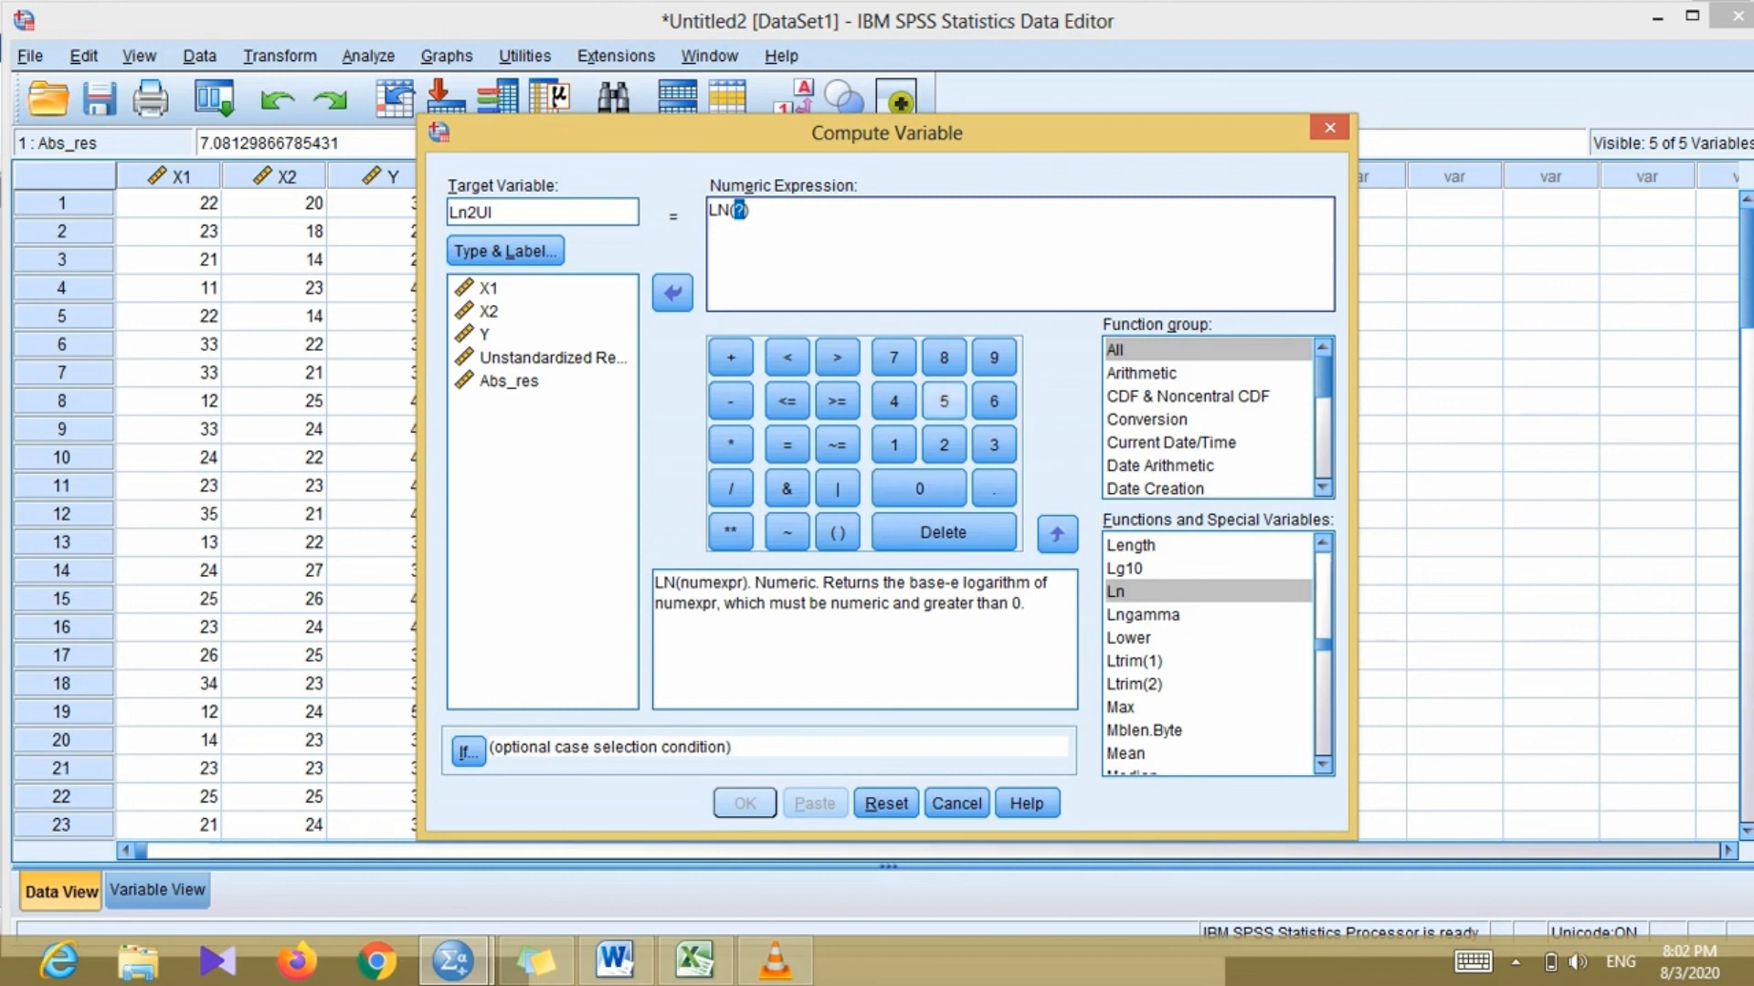
- Complete the expression as LN(RES_1 * RES_1) using the unstandardized residual and compute the variable
{"action": "left_click", "coordinate": [552, 358]}
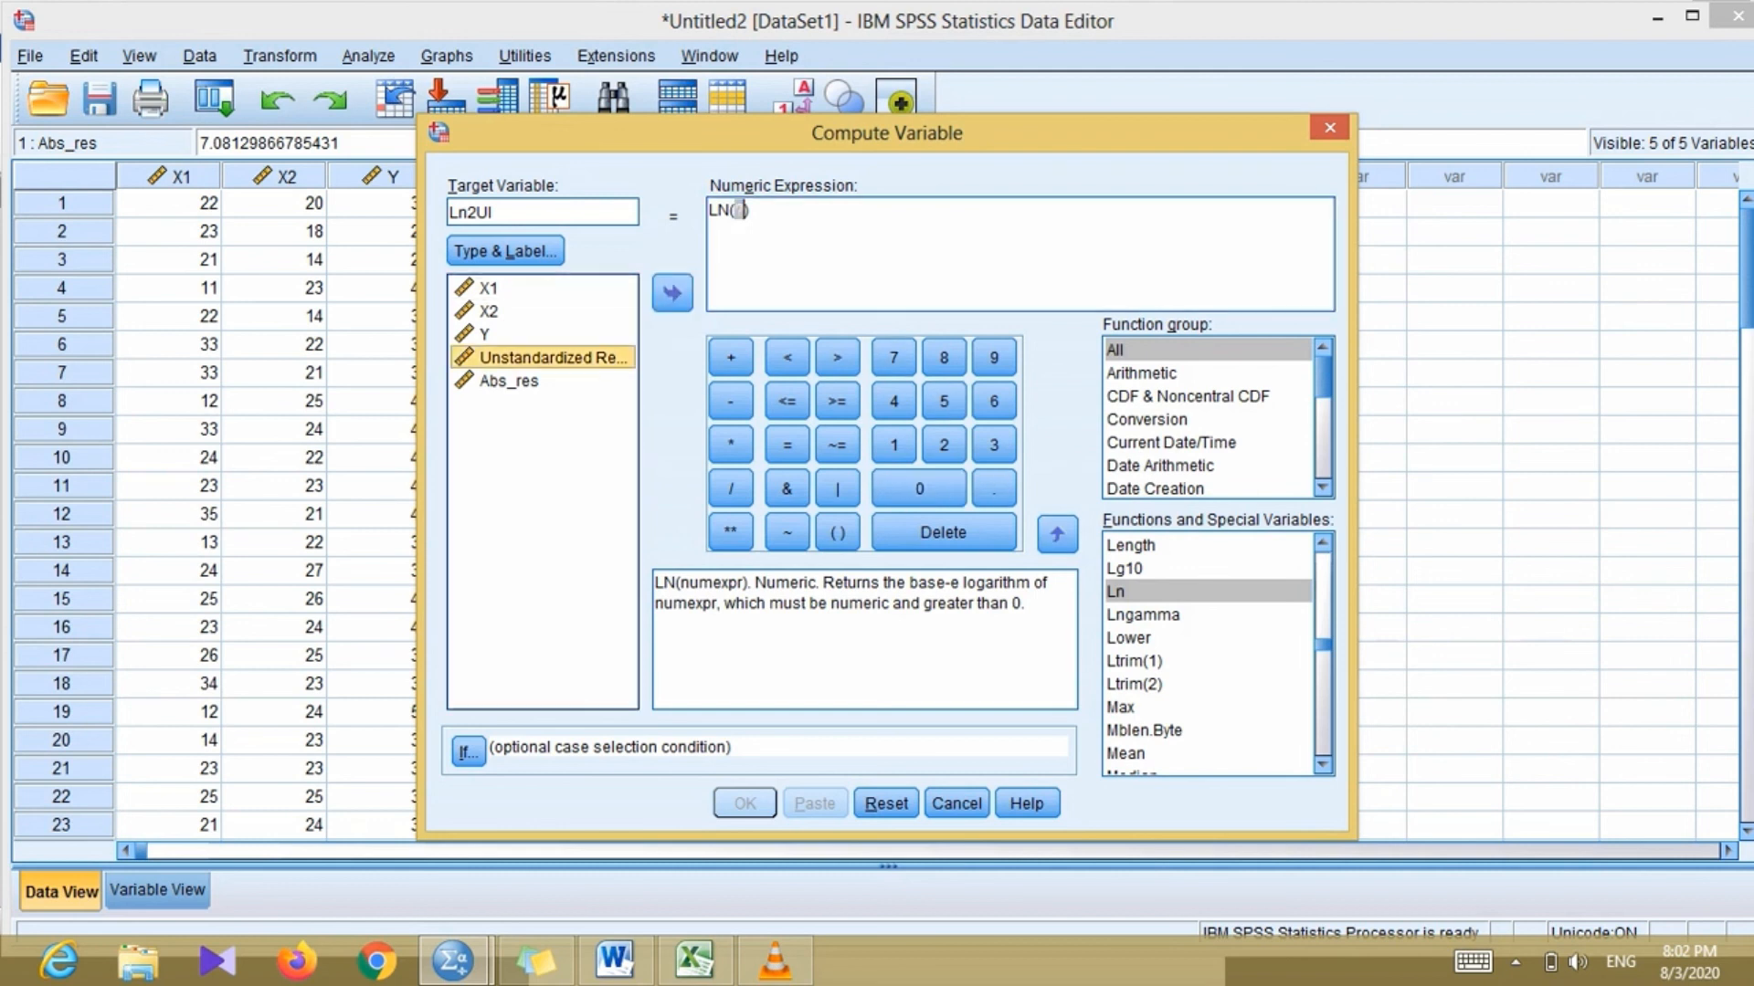
{"action": "left_click", "coordinate": [672, 293]}
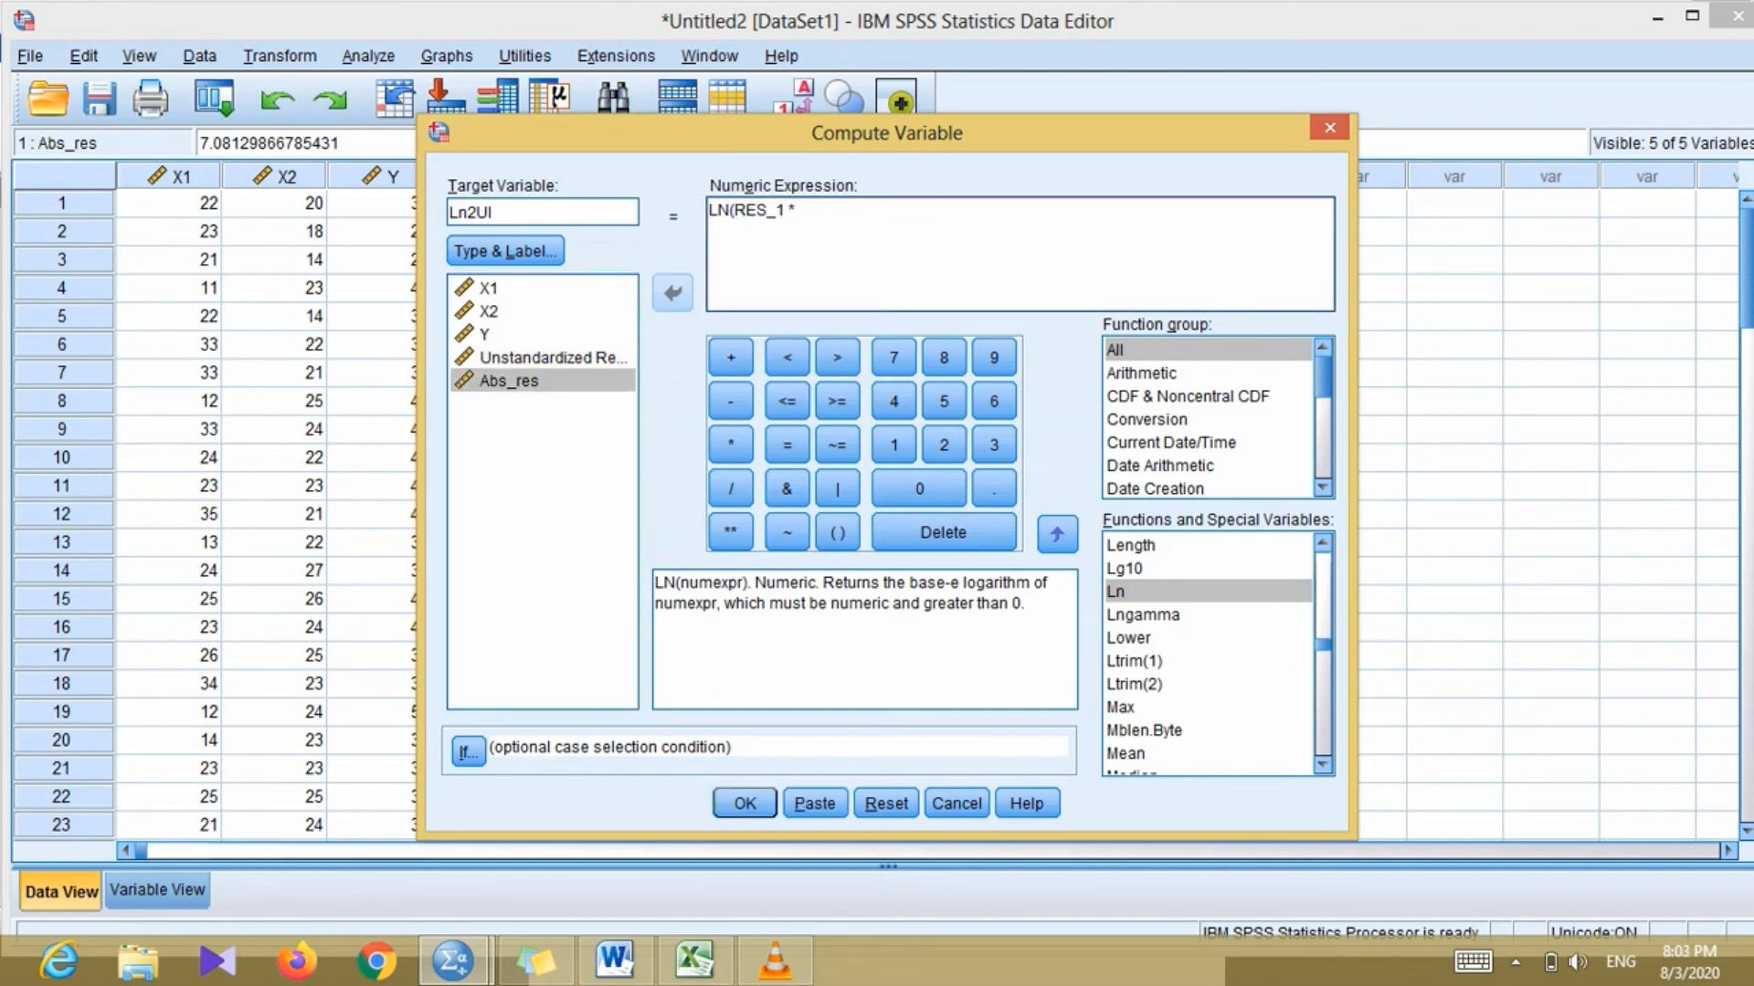
{"action": "left_click", "coordinate": [552, 358]}
{"action": "left_click", "coordinate": [672, 293]}
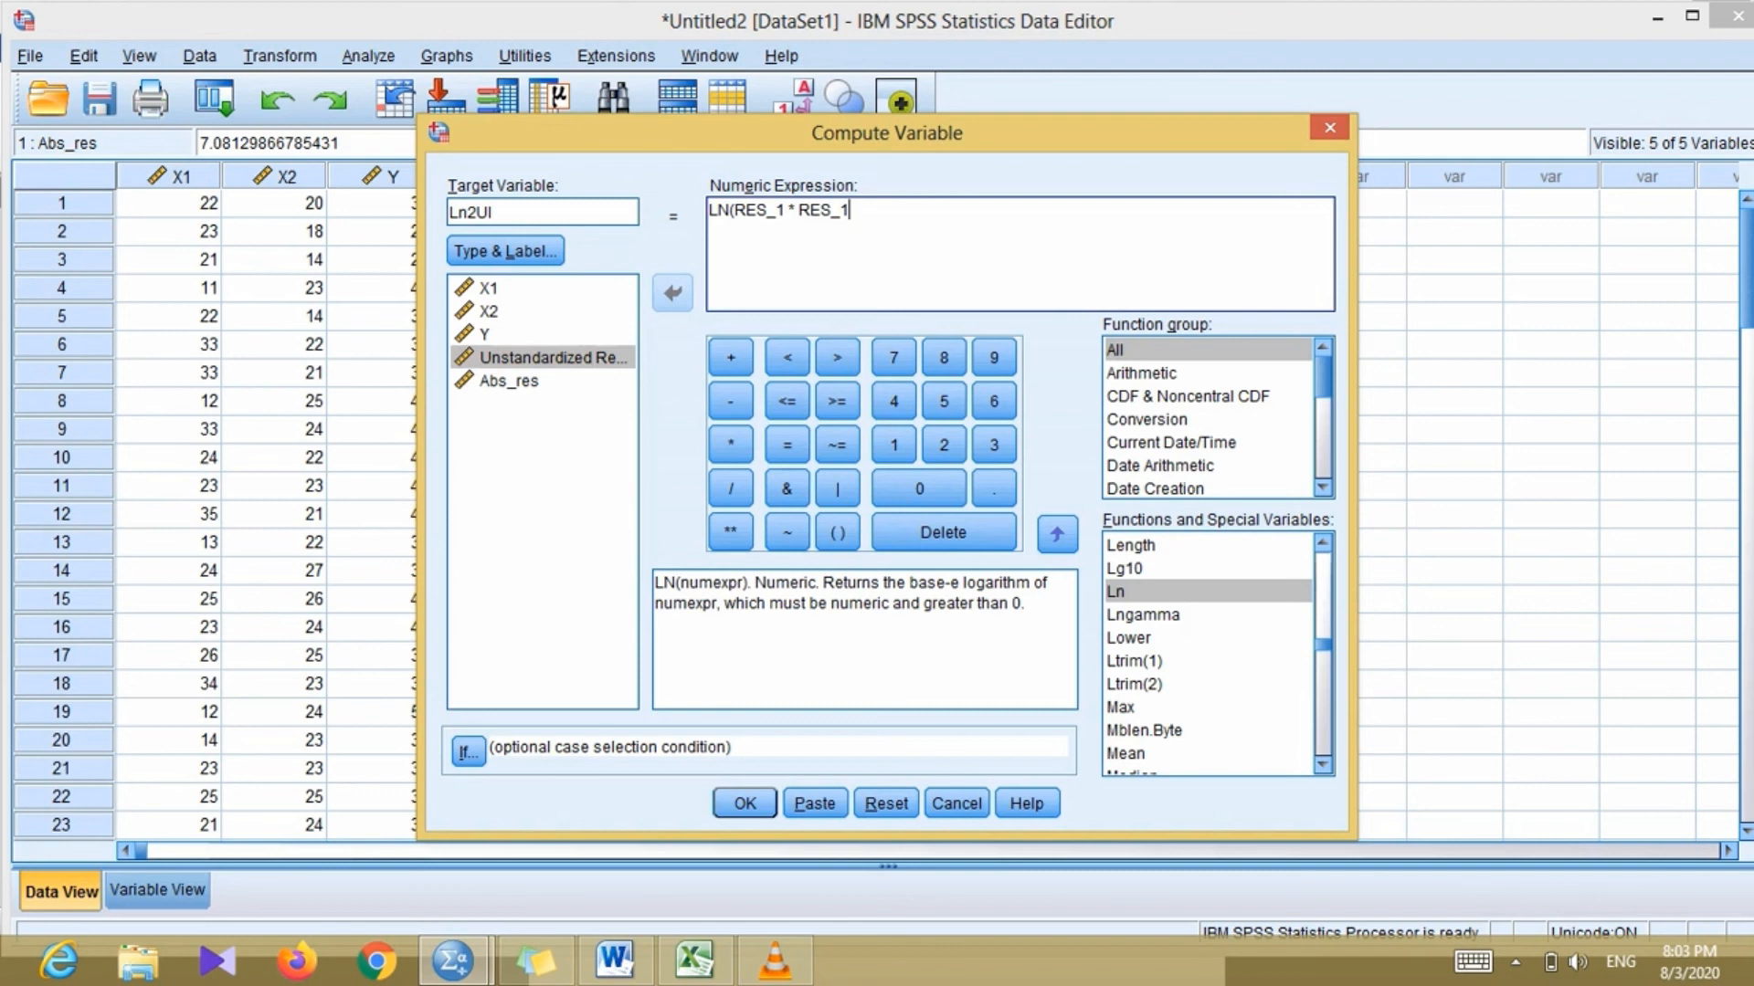
{"action": "type", "text": ")"}
{"action": "left_click", "coordinate": [744, 803]}
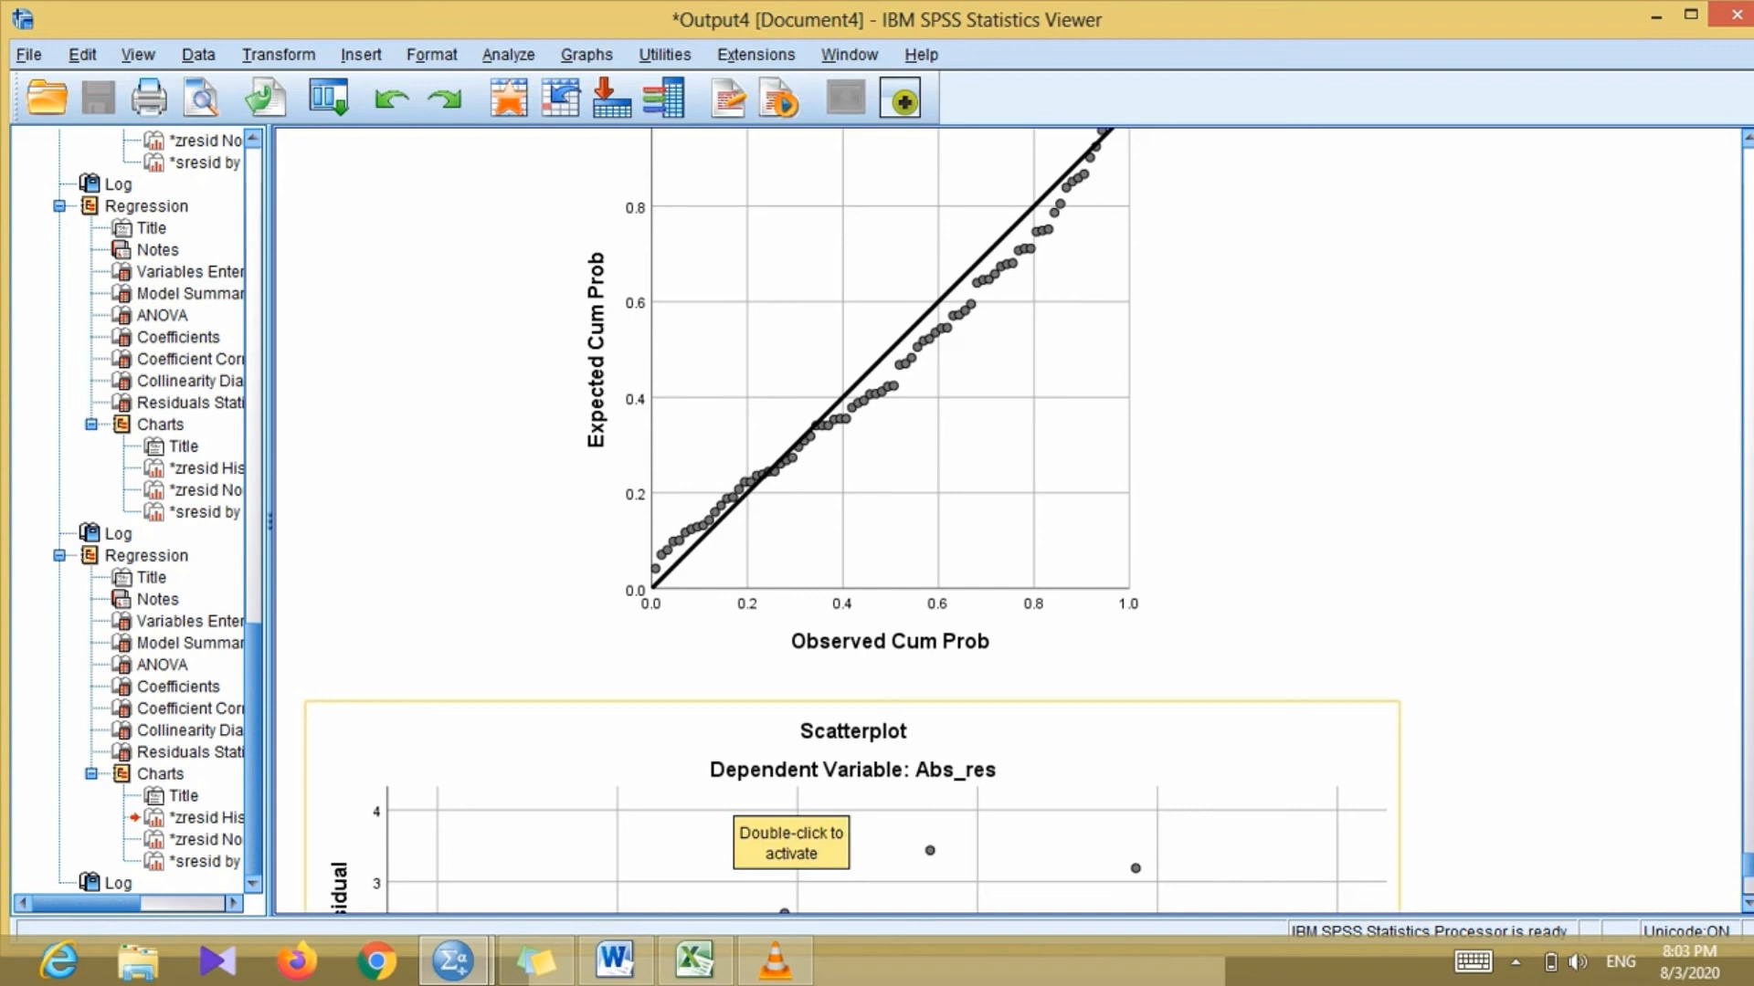
- Run a linear regression with Ln2UI replacing Abs_res as the dependent variable and X1 and X2 as the independents
{"action": "left_click", "coordinate": [508, 54]}
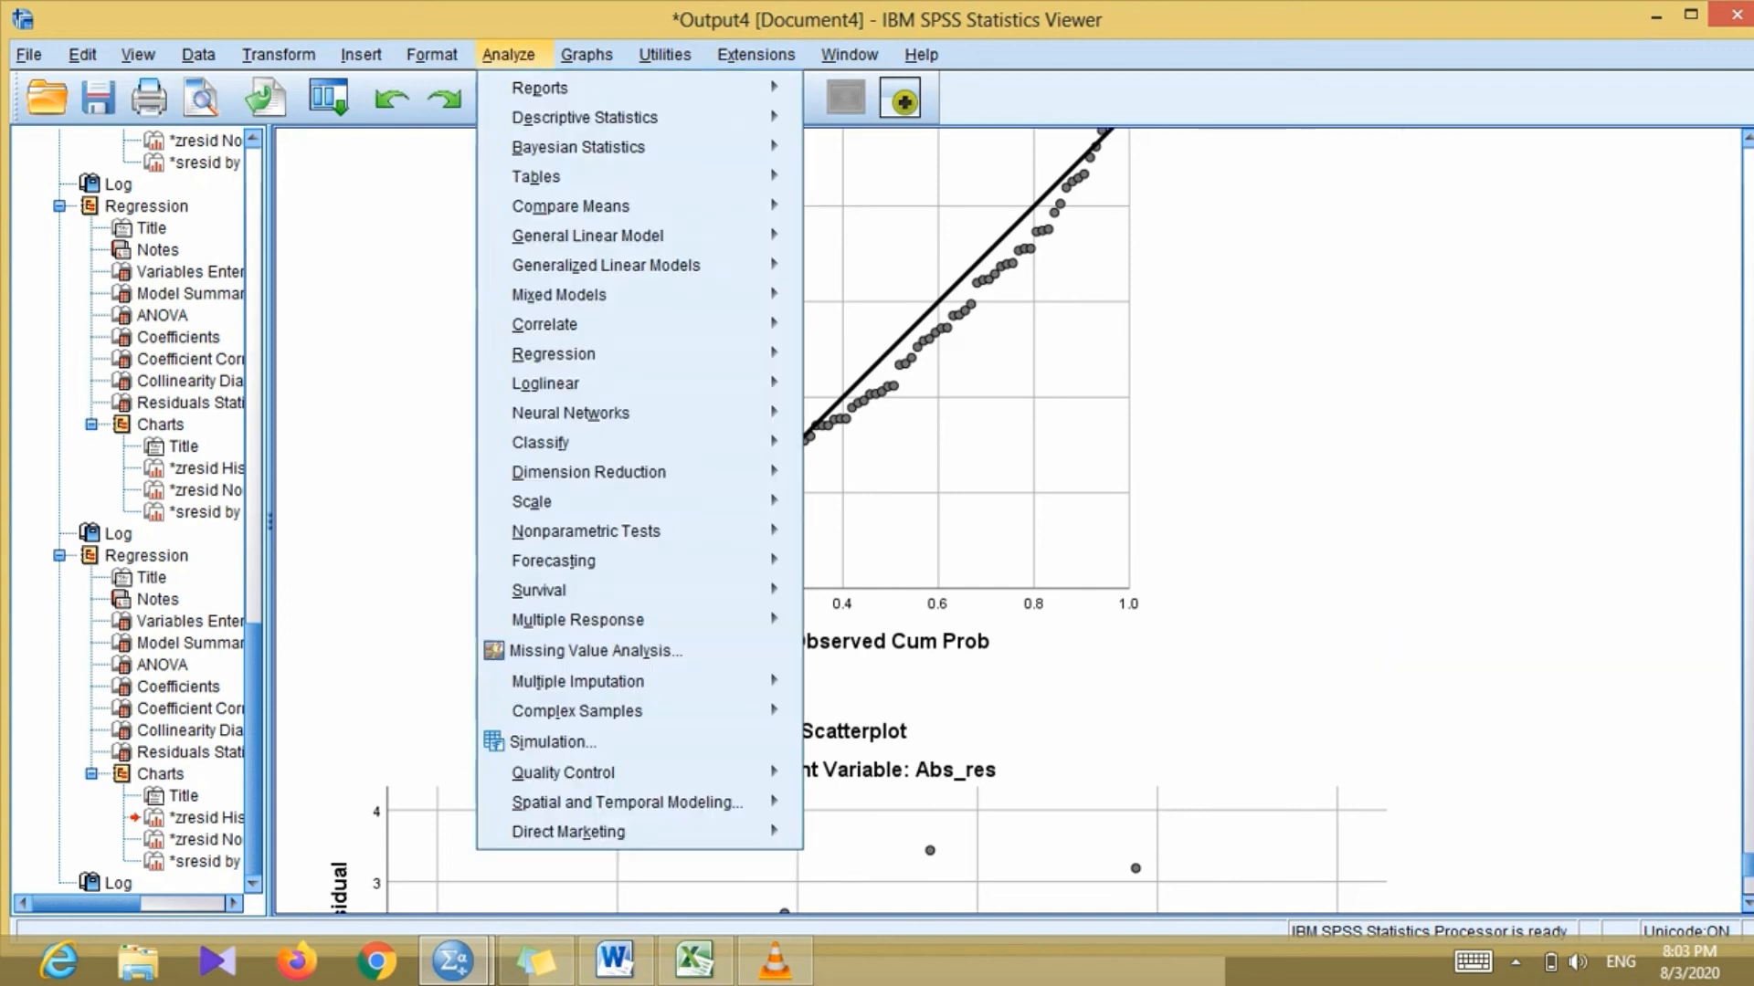
{"action": "mouse_move", "coordinate": [553, 354]}
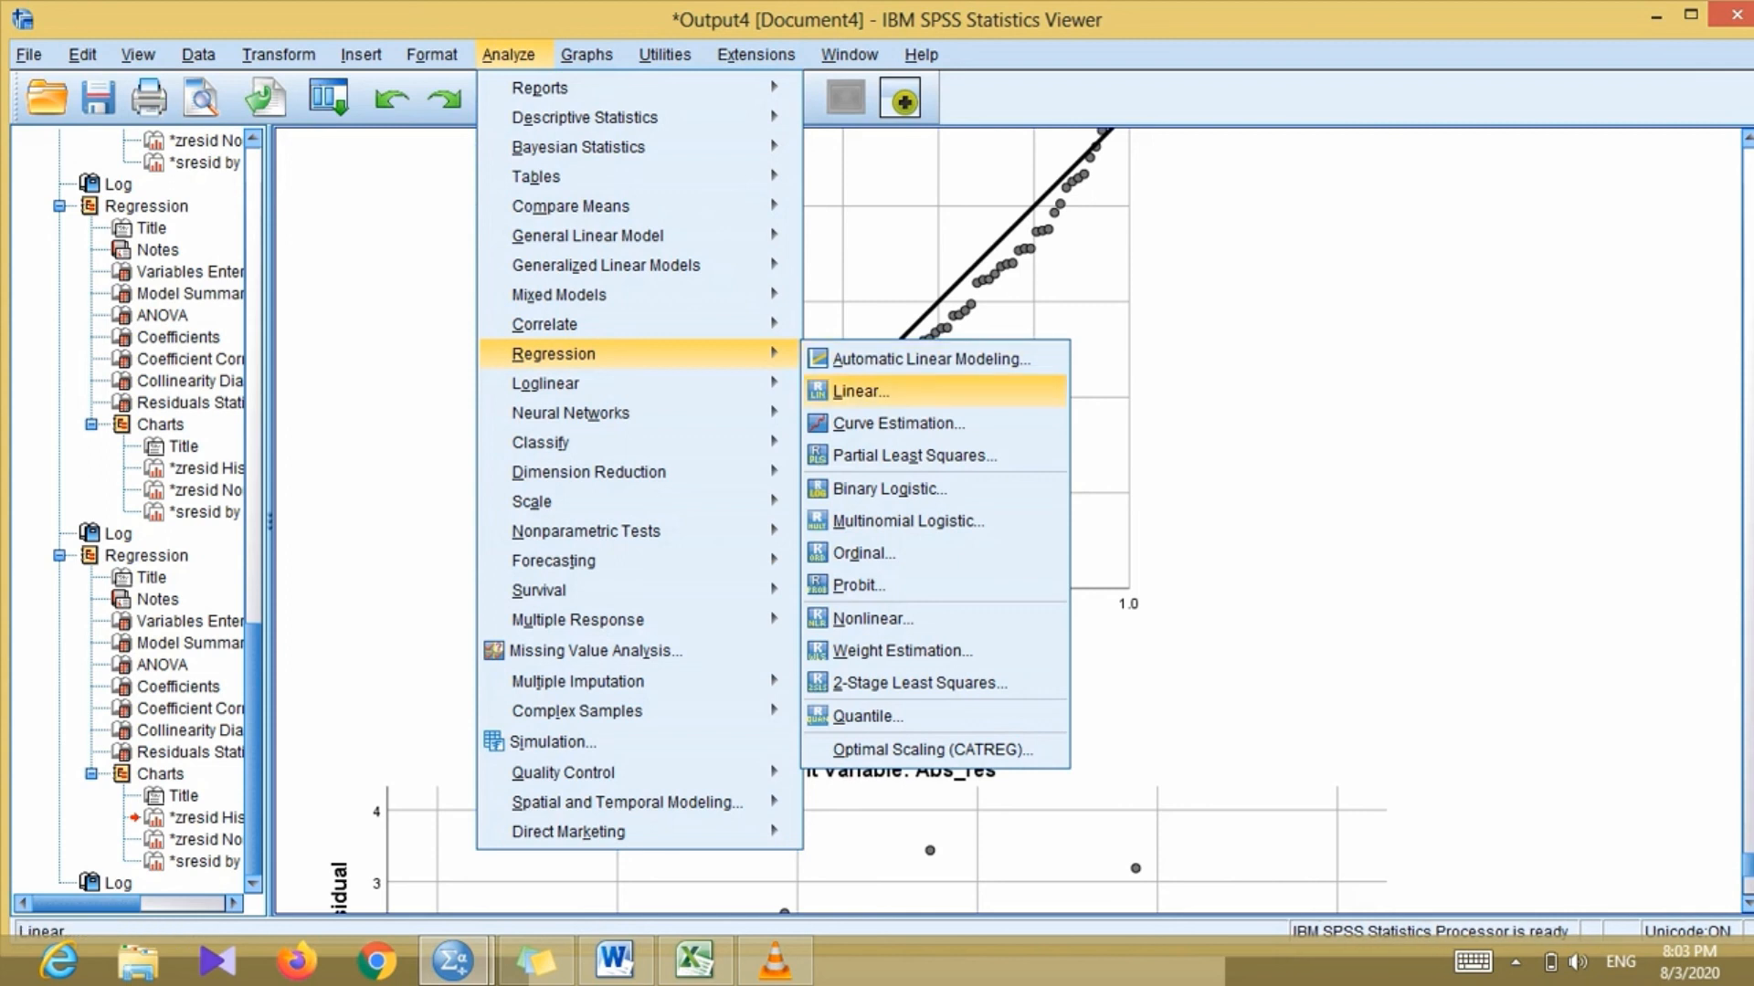
{"action": "left_click", "coordinate": [859, 391]}
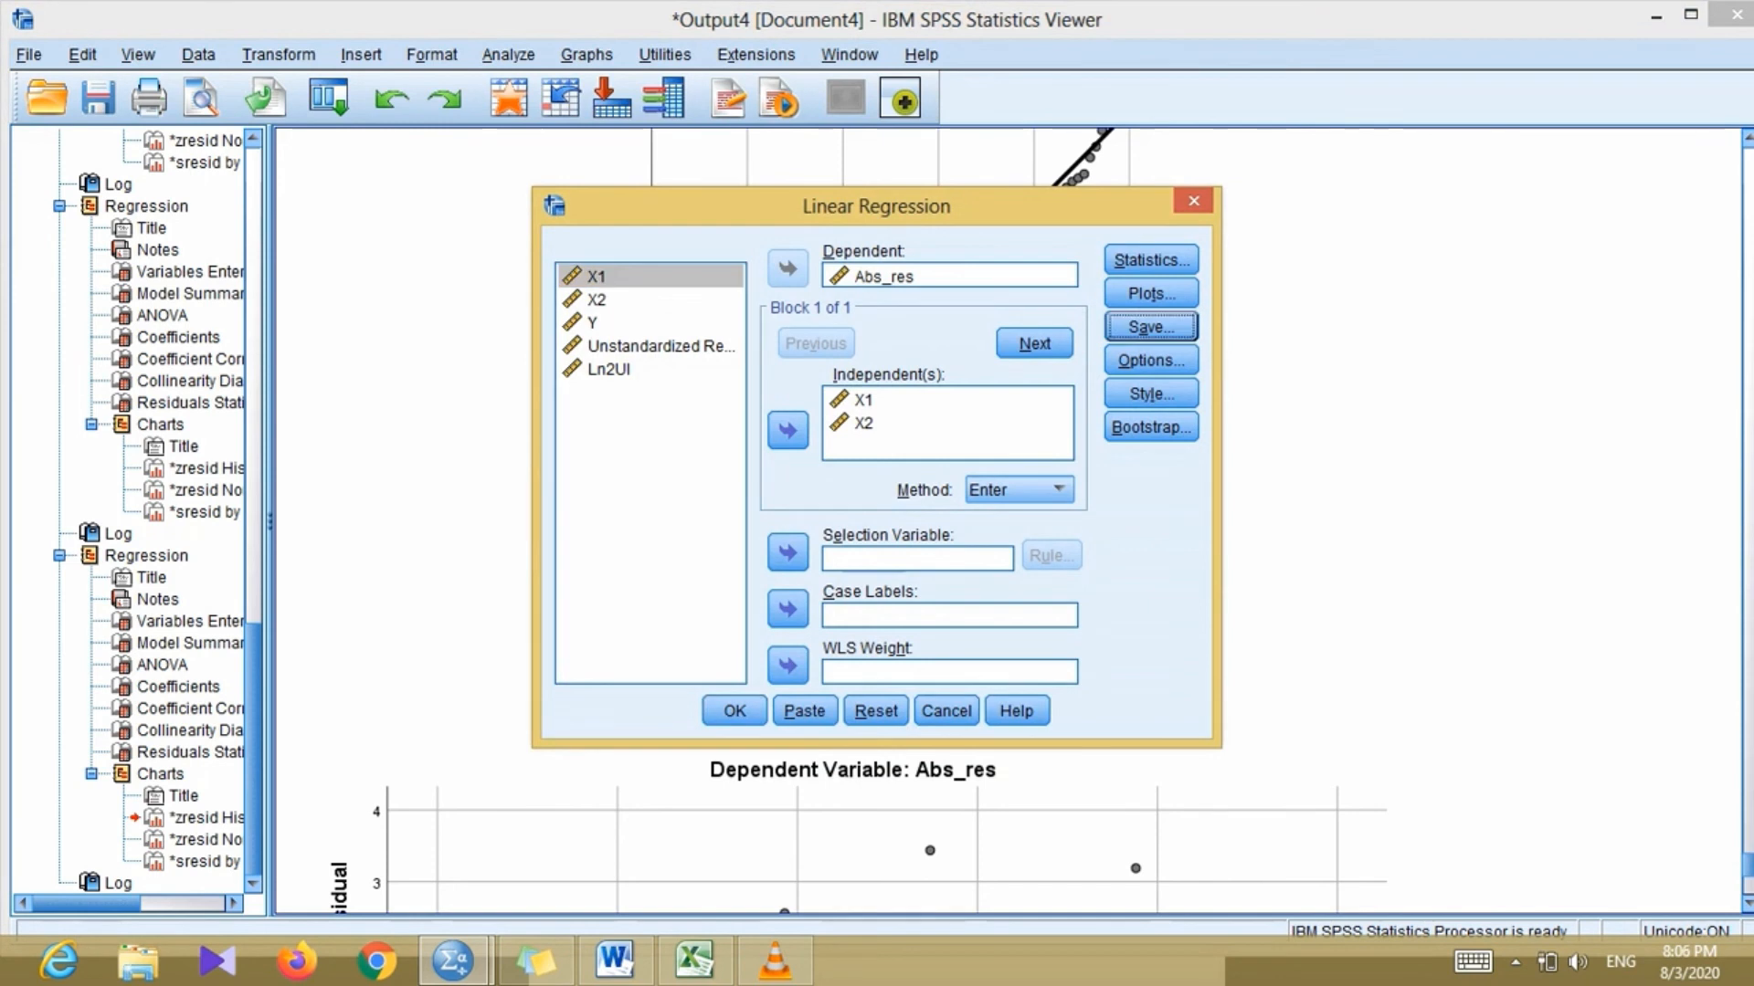
{"action": "left_click", "coordinate": [788, 269]}
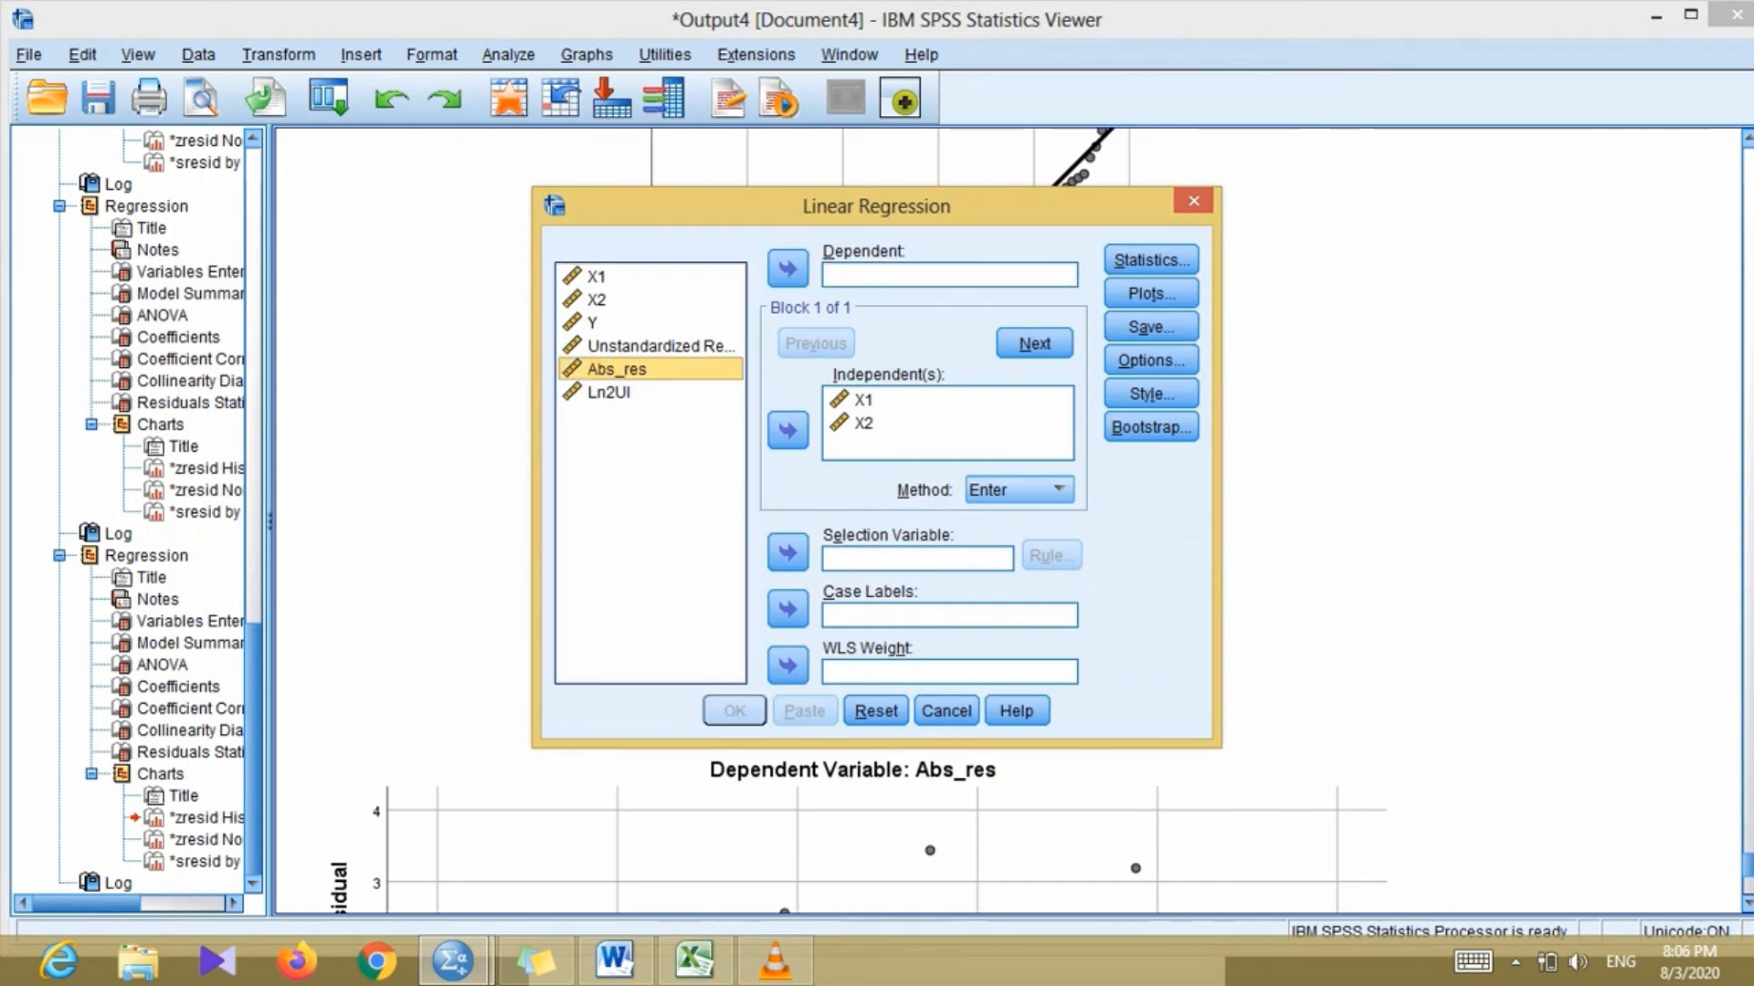
{"action": "left_click", "coordinate": [609, 392]}
{"action": "left_click", "coordinate": [788, 268]}
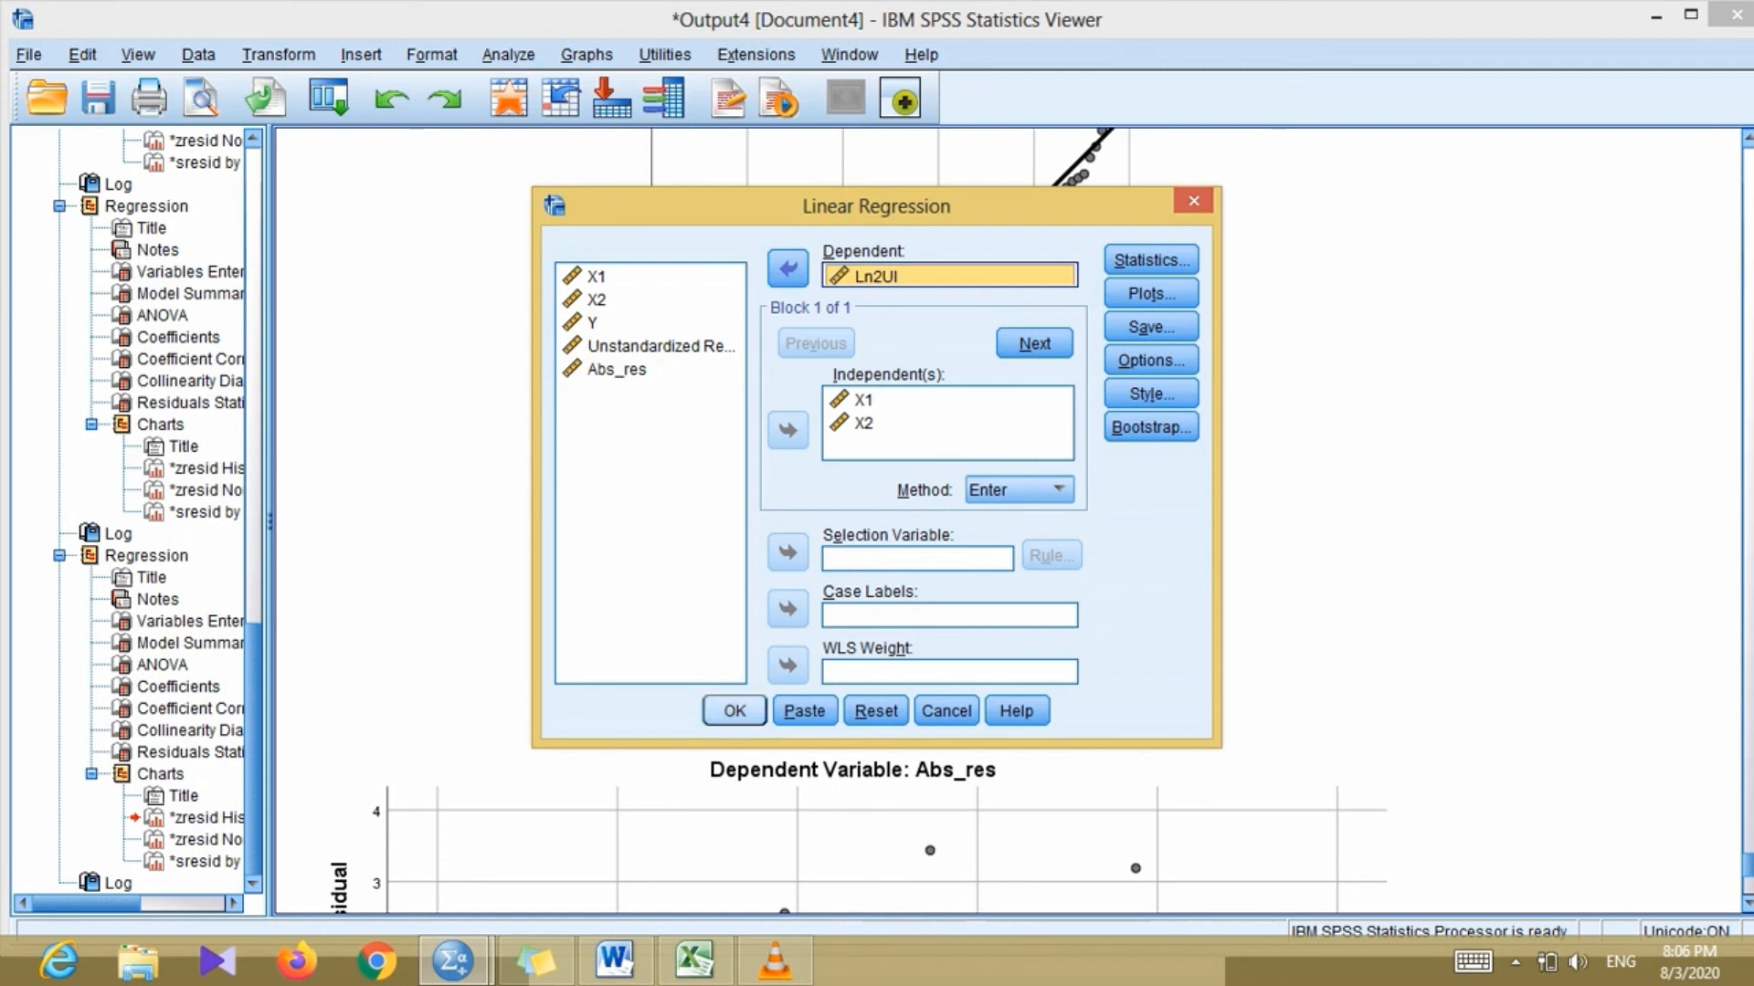
{"action": "left_click", "coordinate": [734, 710]}
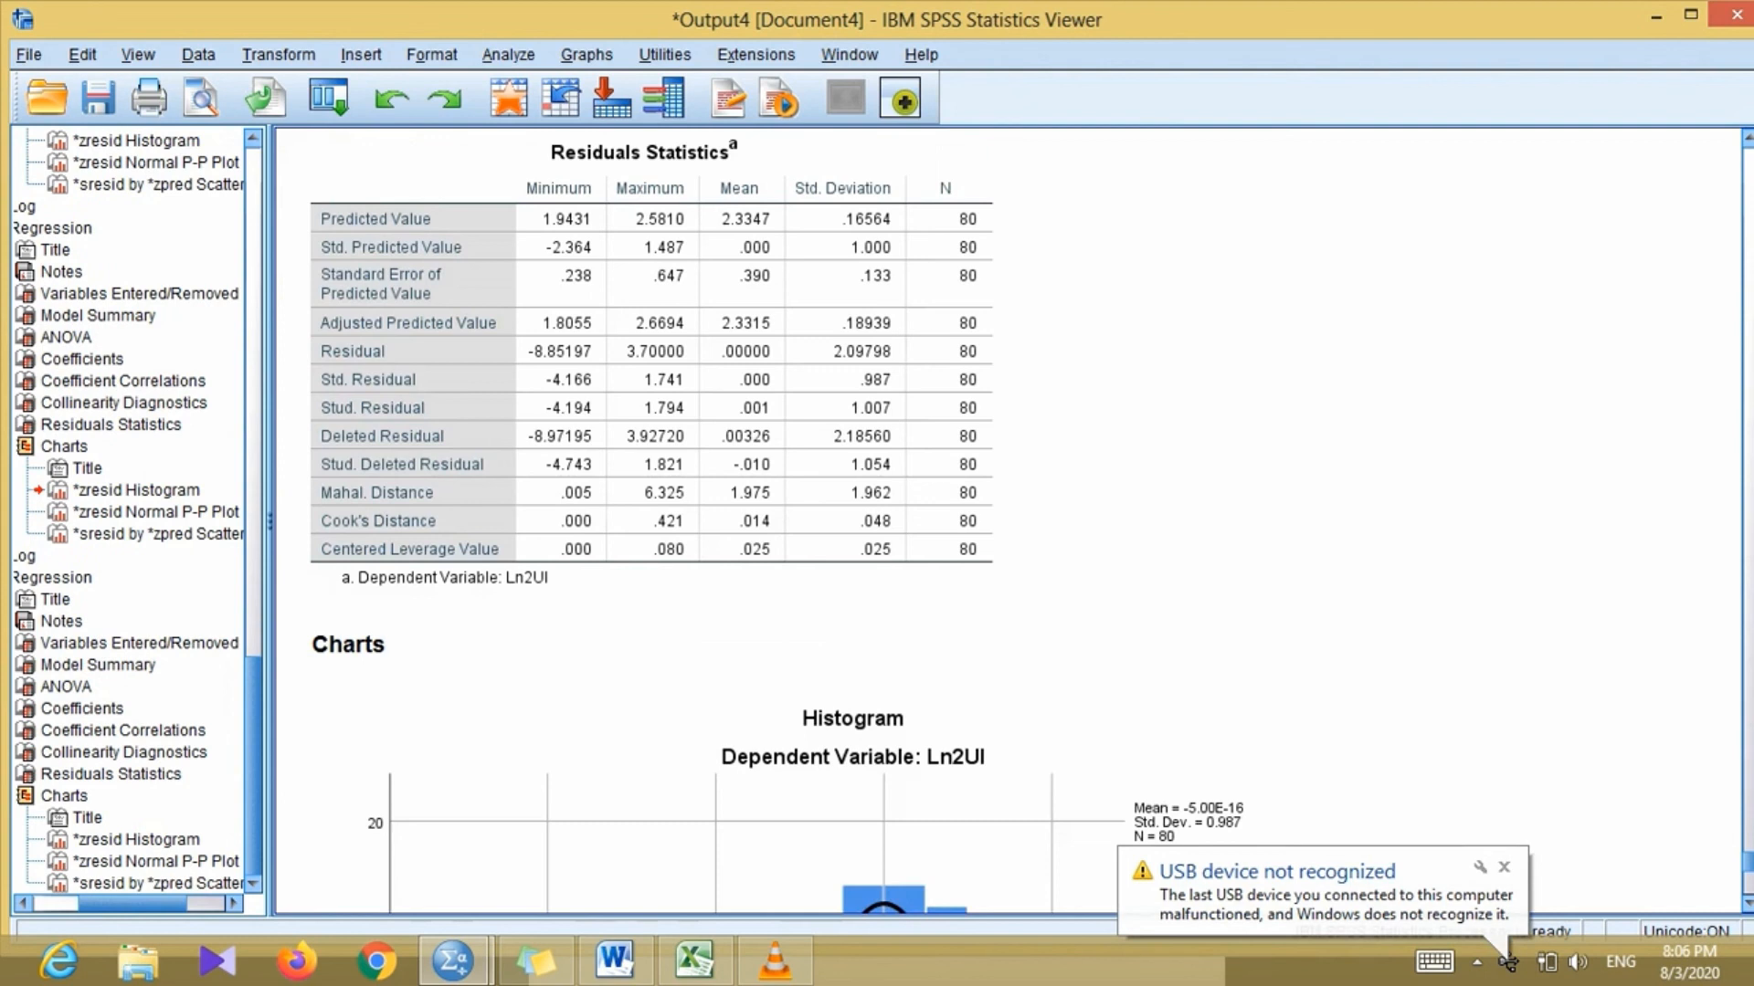
- Examine the X1 and X2 significance values in the Coefficients table for Ln2UI, then return to the dataset
{"action": "scroll", "coordinate": [1004, 521], "scroll_direction": "up", "scroll_amount": 2}
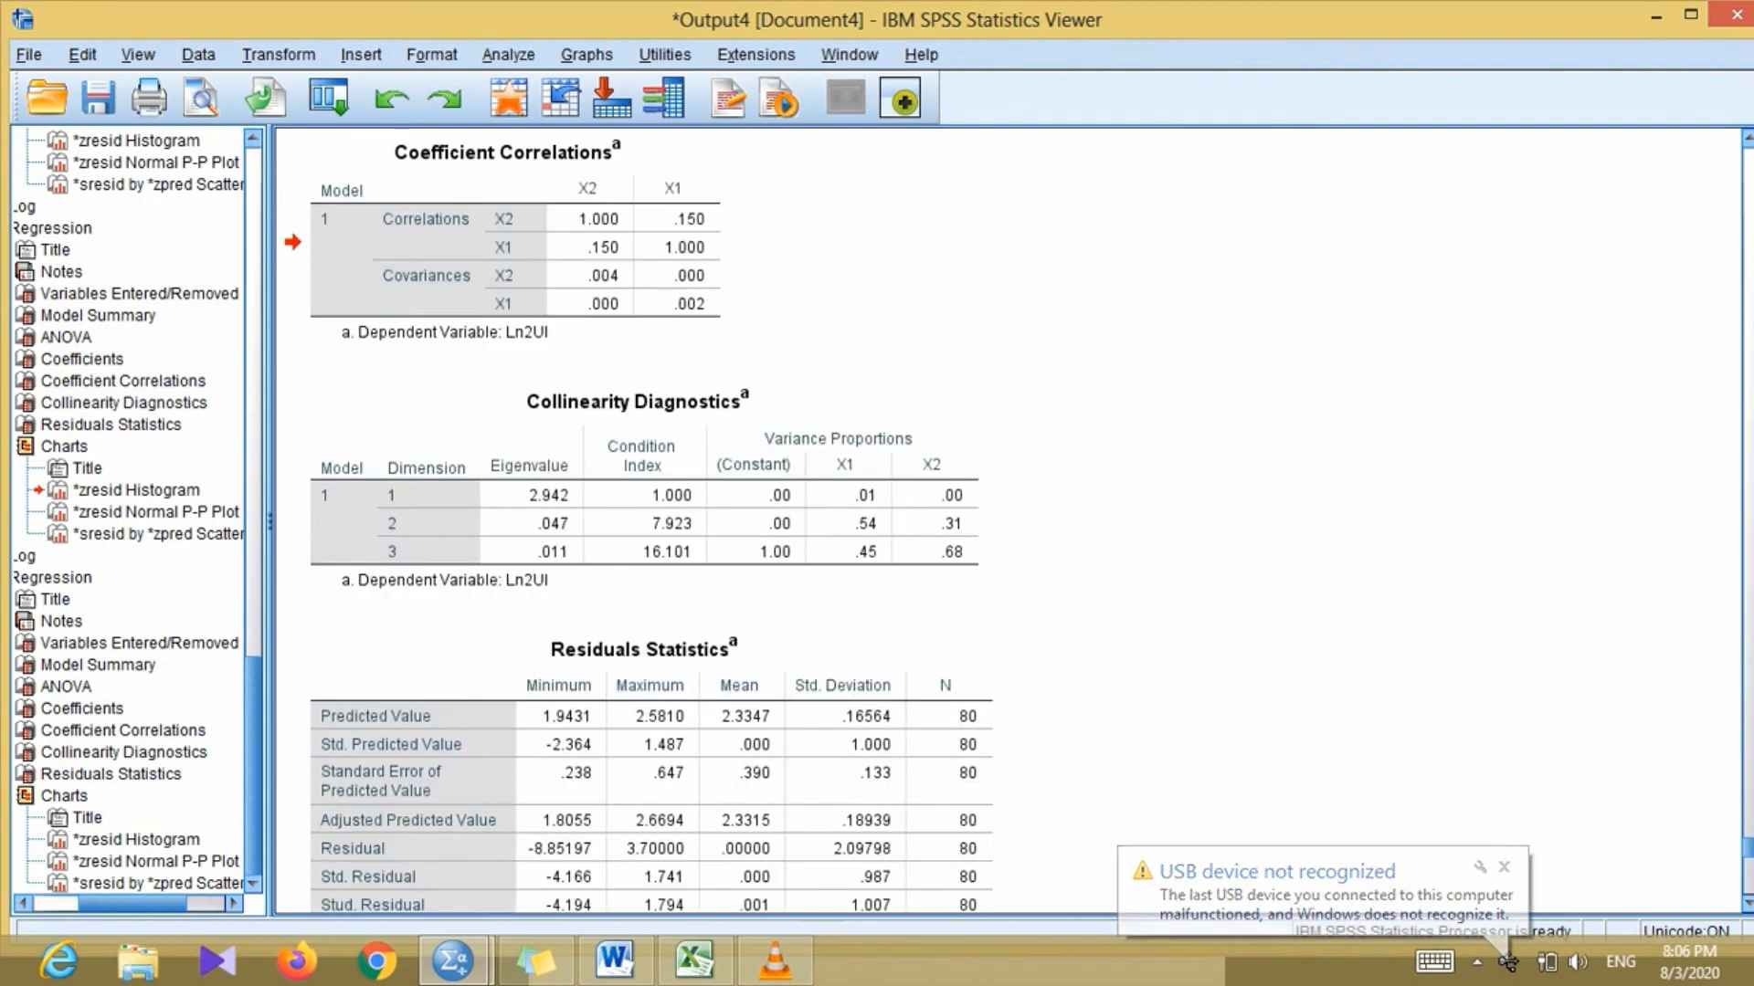
{"action": "scroll", "coordinate": [429, 685], "scroll_direction": "up", "scroll_amount": 1}
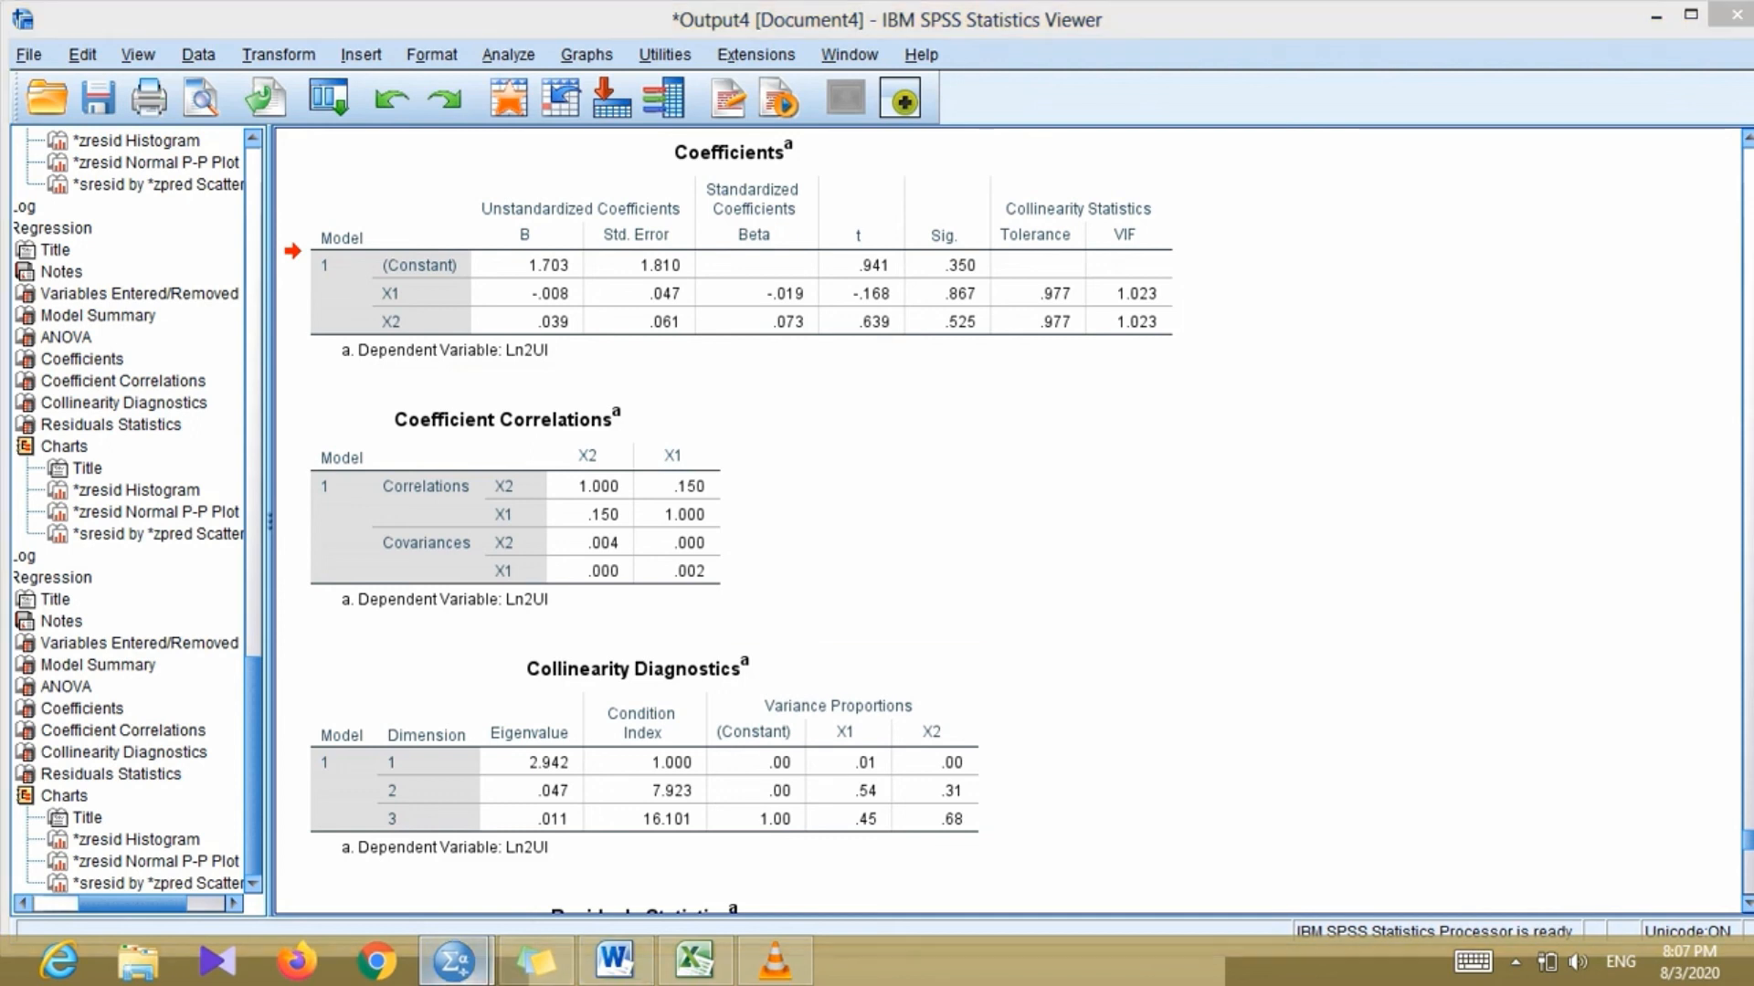
{"action": "mouse_move", "coordinate": [454, 961]}
{"action": "left_click", "coordinate": [315, 827]}
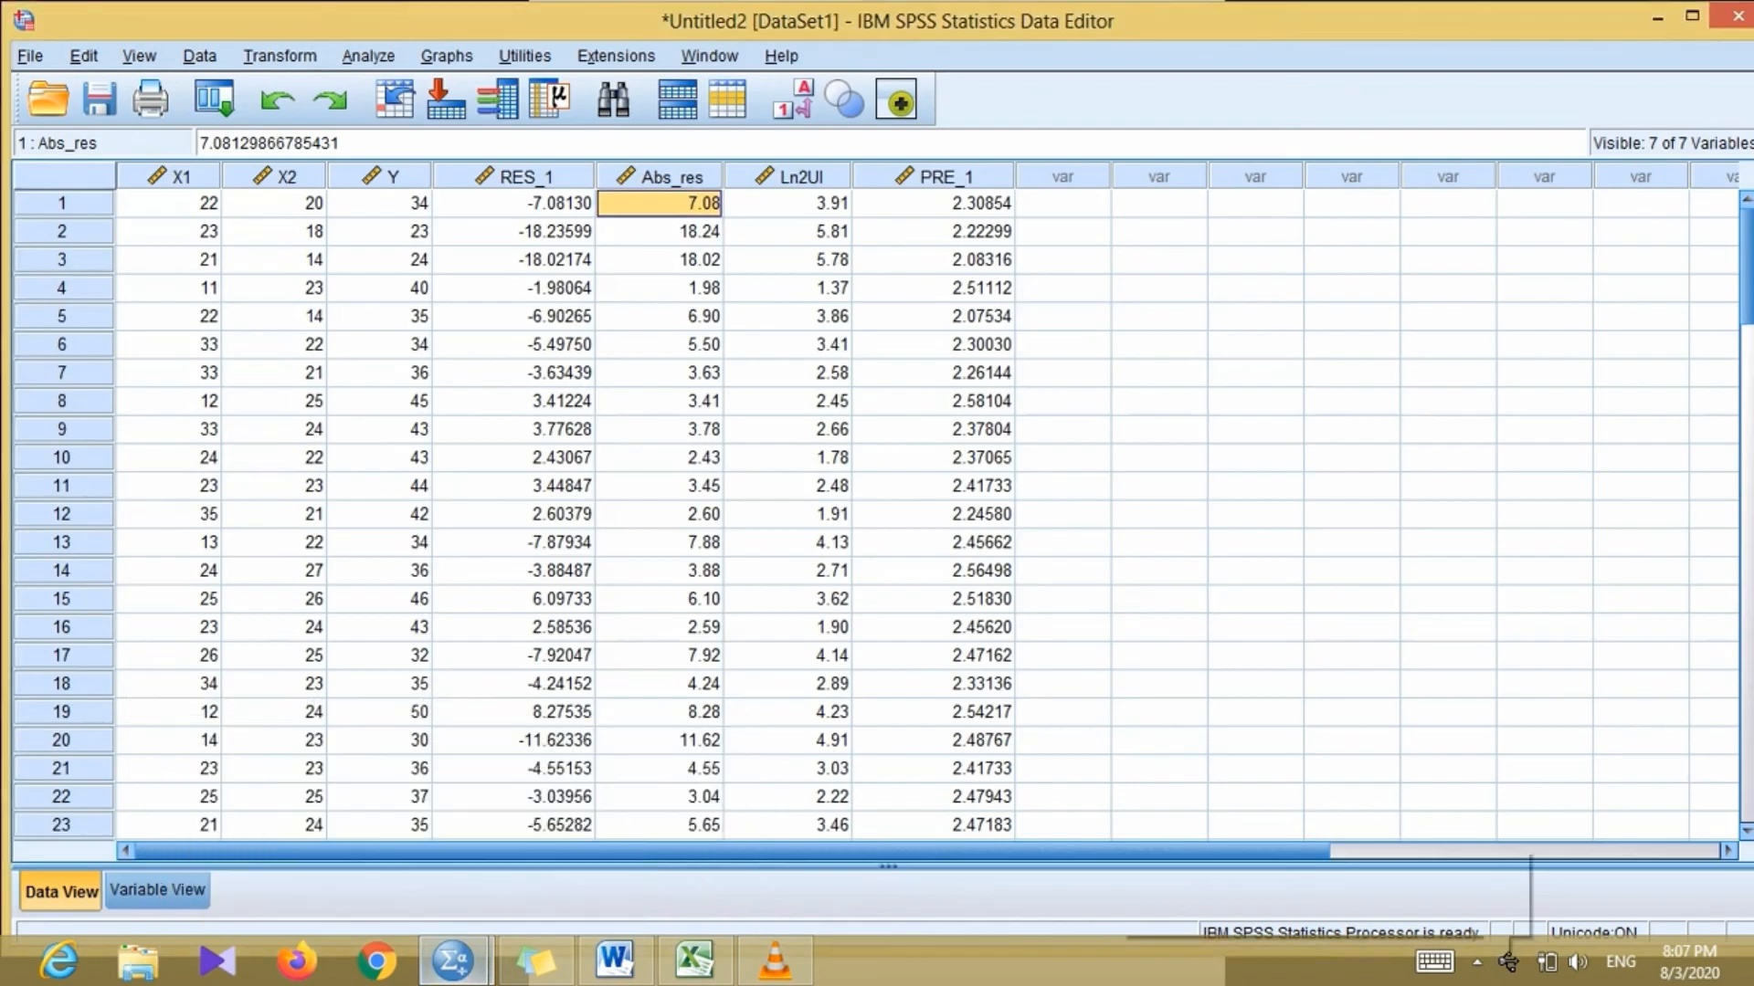